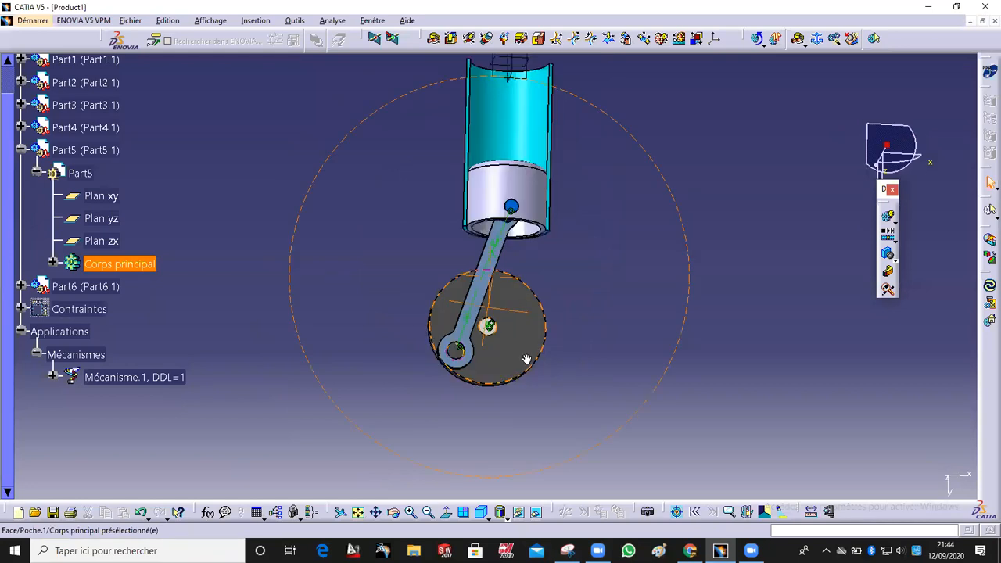
pyautogui.moveTo(366, 304); pyautogui.dragTo(510, 360, button='middle')
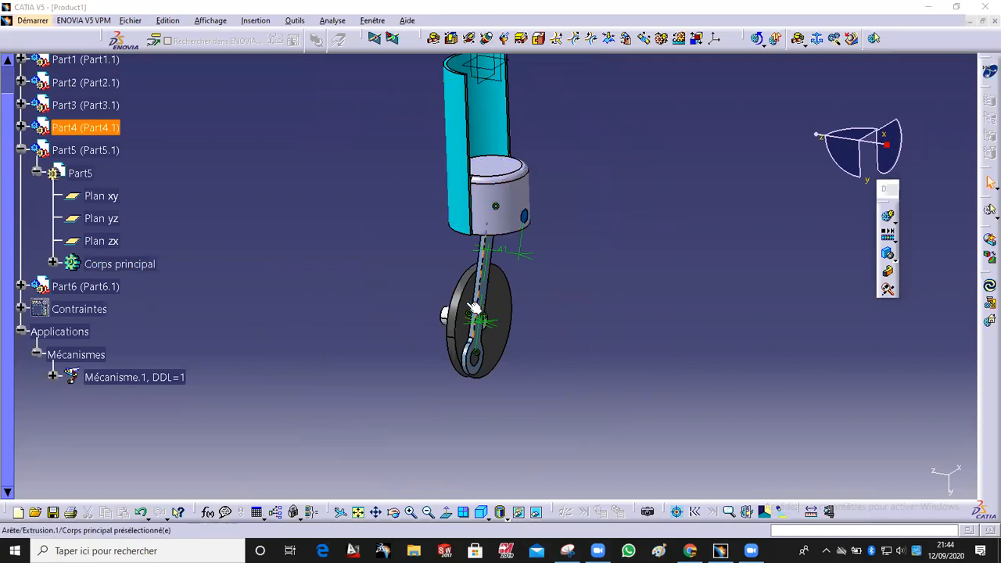
pyautogui.moveTo(519, 261); pyautogui.dragTo(448, 226, button='middle')
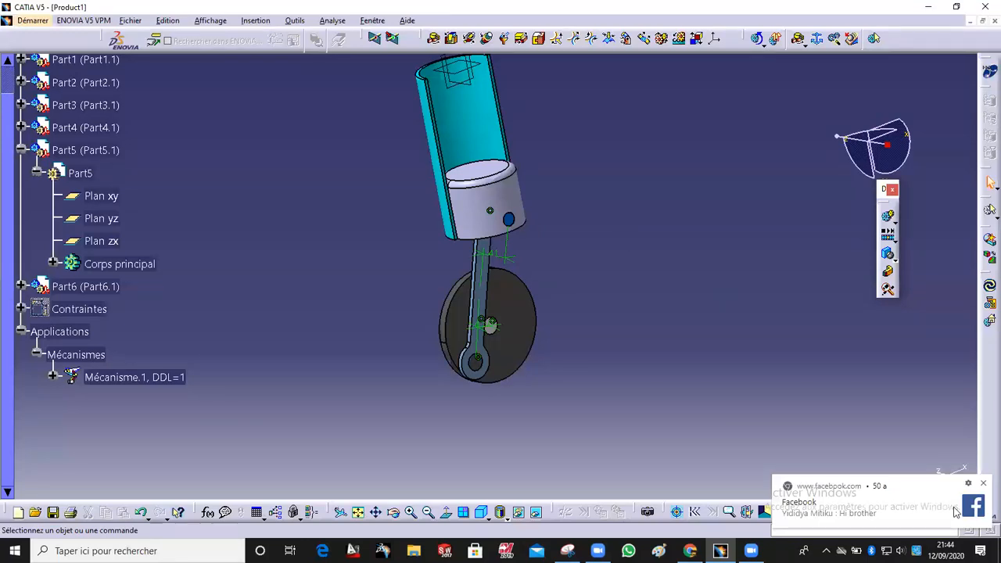
pyautogui.click(982, 485)
pyautogui.moveTo(305, 399); pyautogui.dragTo(515, 313, button='middle')
pyautogui.moveTo(418, 310); pyautogui.dragTo(407, 304, button='middle')
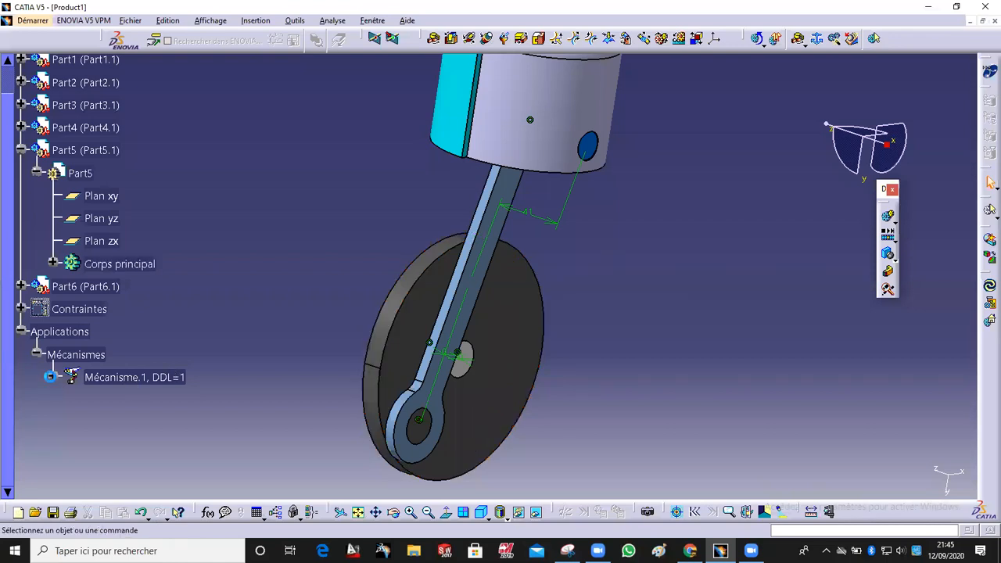
# Step: Open the Révolution.6 joint under Mécanisme.1 and make it driven in angle, confirming the simulable mechanism
pyautogui.click(53, 377)
pyautogui.click(69, 399)
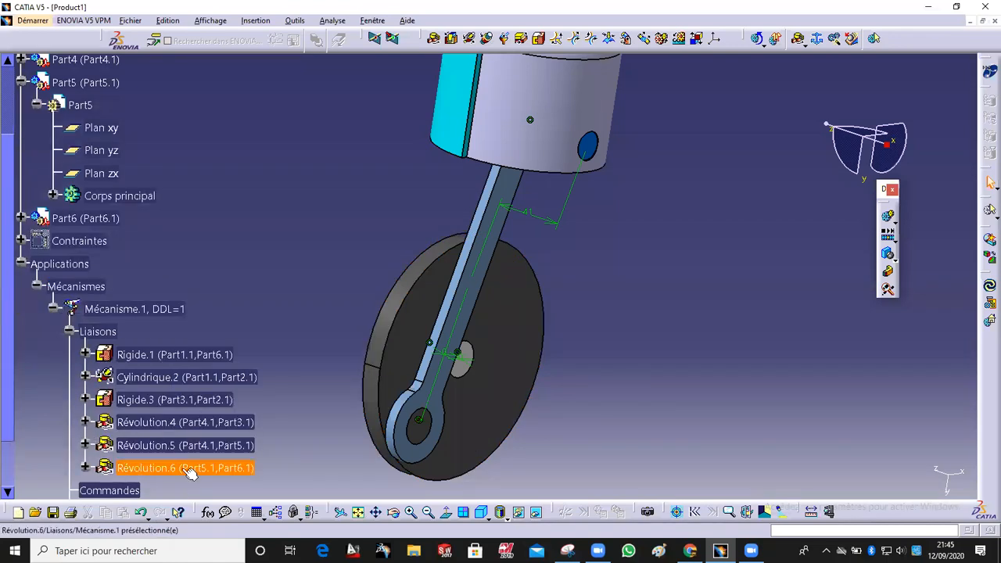
pyautogui.doubleClick(215, 468)
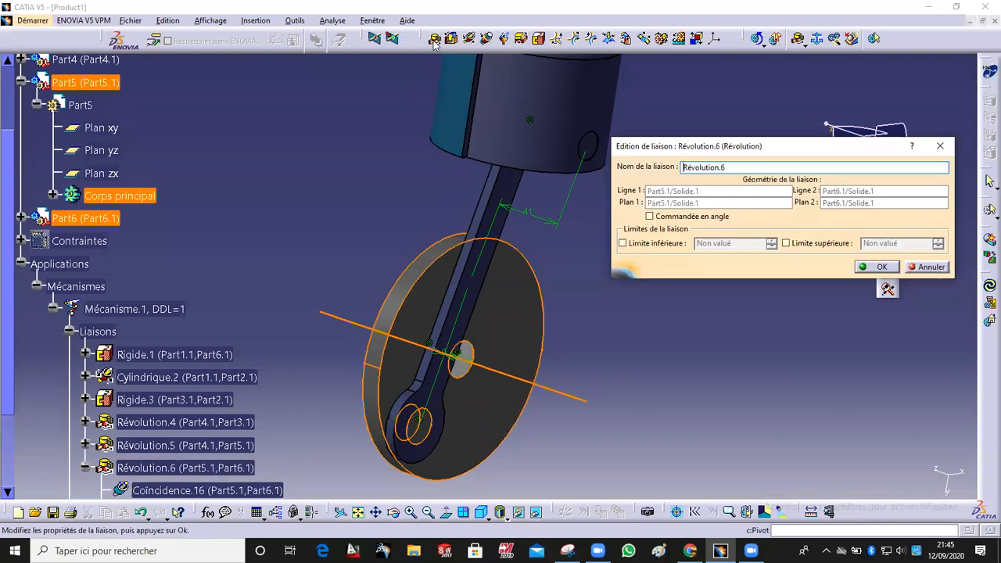
pyautogui.click(659, 216)
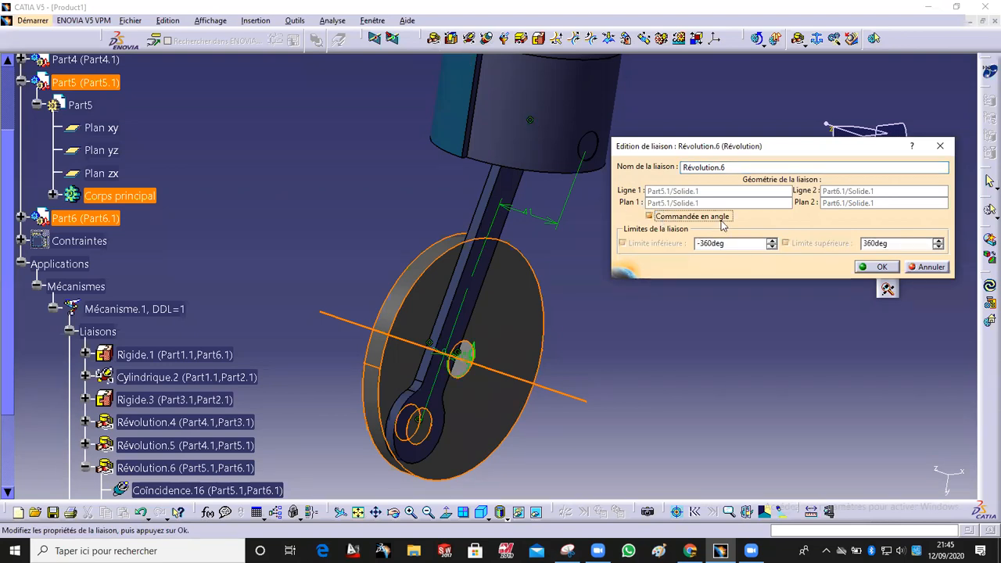
pyautogui.click(877, 266)
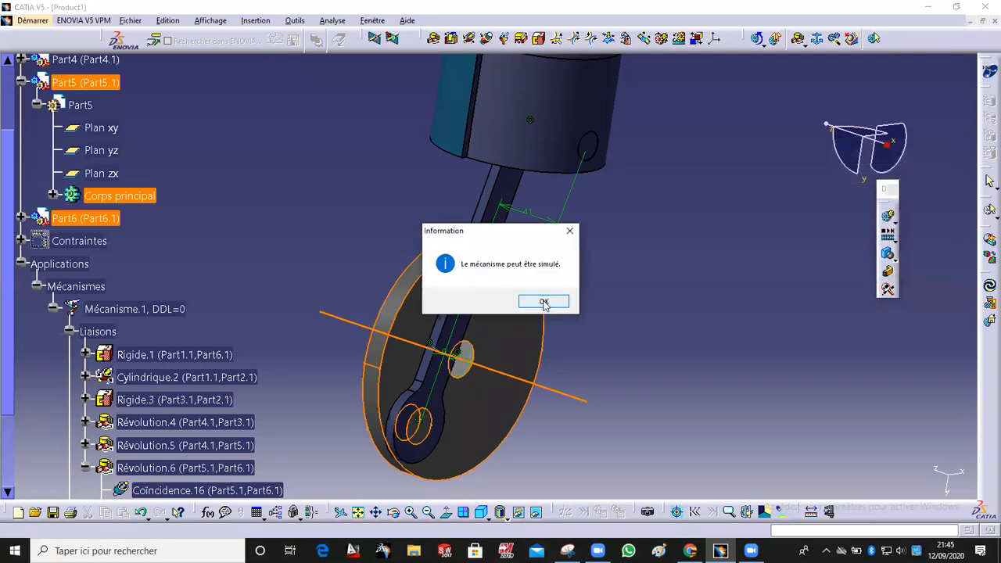
pyautogui.click(543, 303)
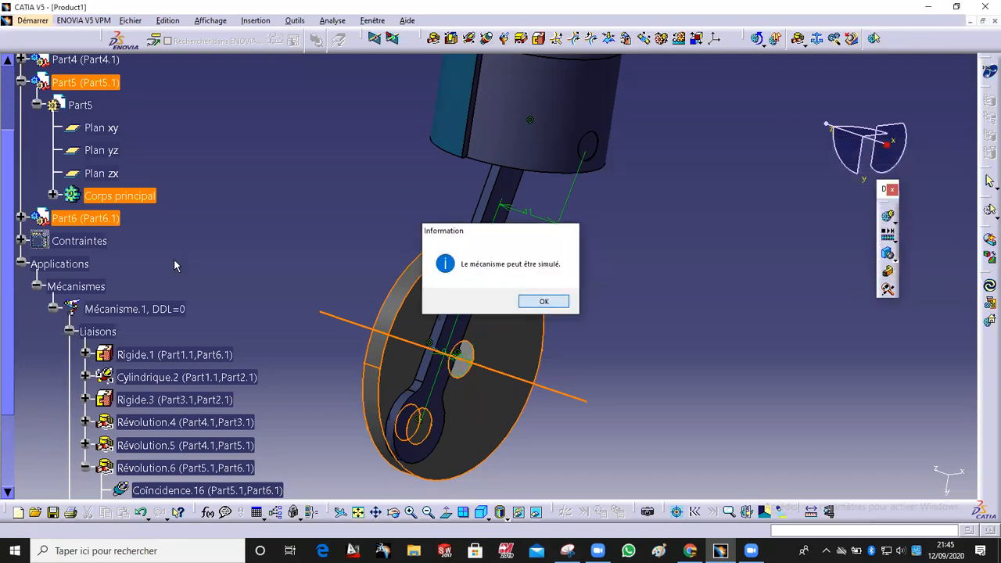
# Step: Create a simulation of Mécanisme.1, drive the command to 360 and insert that position into the sequence
pyautogui.click(22, 264)
pyautogui.moveTo(458, 182); pyautogui.dragTo(633, 141, button='middle')
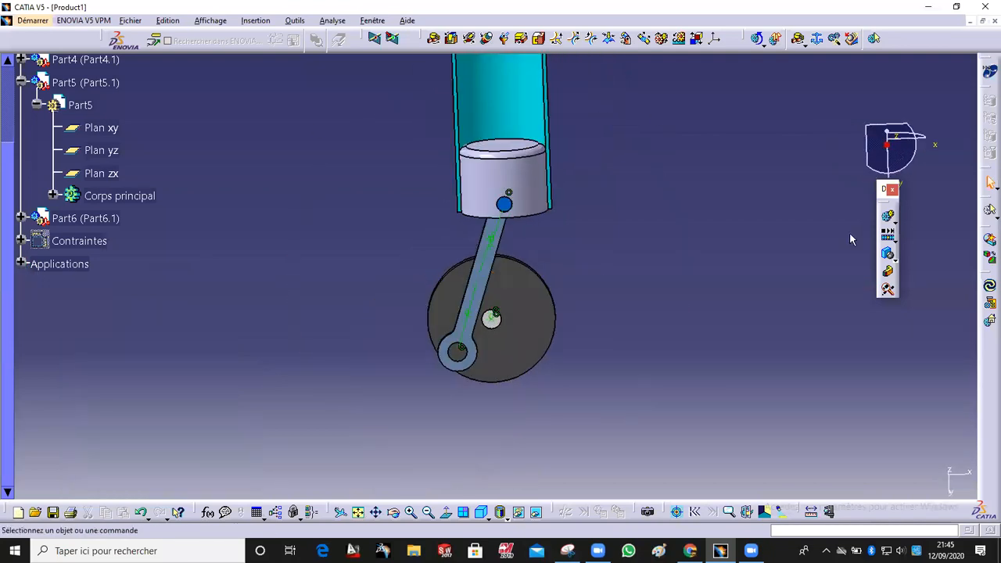
pyautogui.click(888, 219)
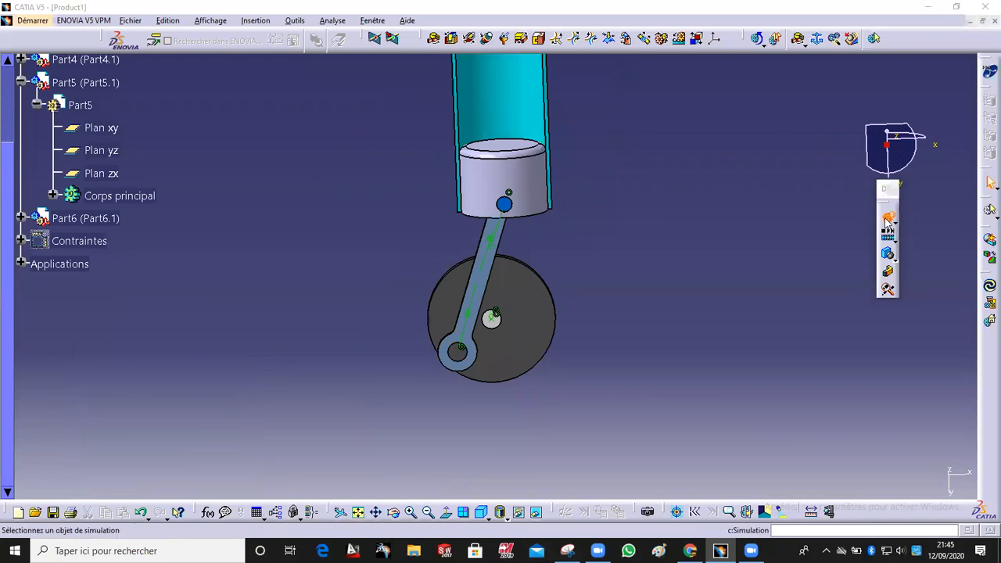
pyautogui.doubleClick(771, 394)
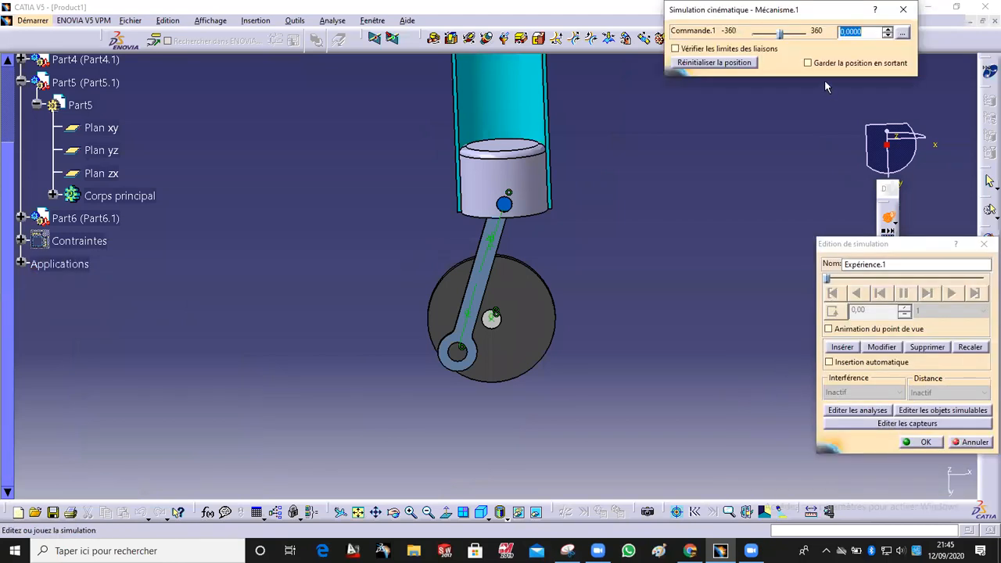
pyautogui.moveTo(779, 33); pyautogui.dragTo(813, 41)
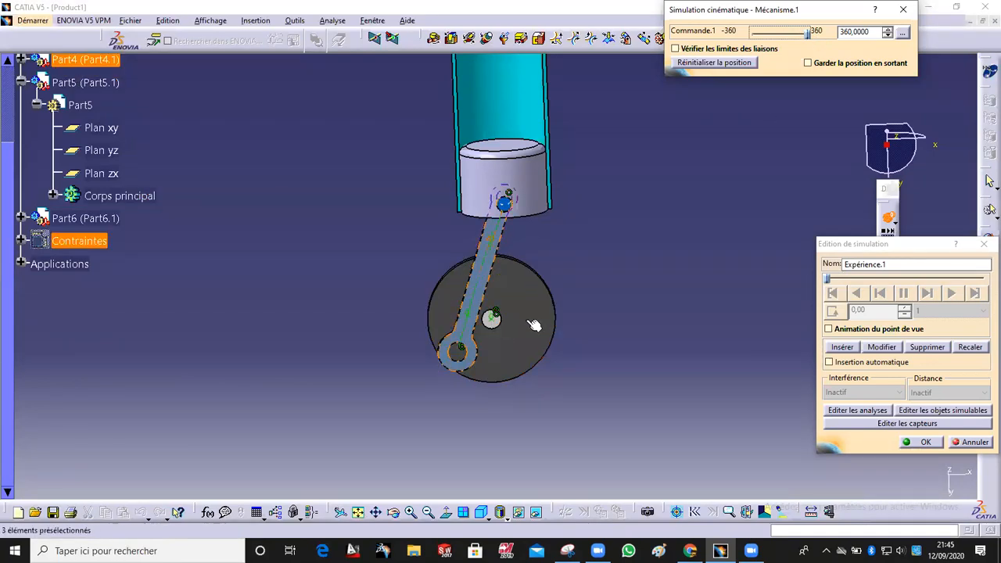
pyautogui.click(842, 347)
pyautogui.click(833, 311)
pyautogui.click(833, 311)
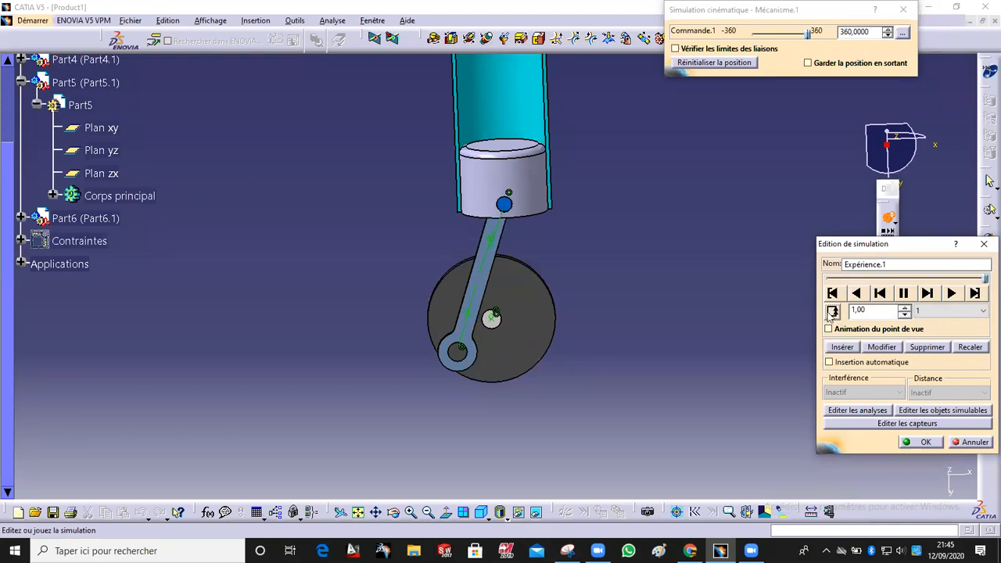
# Step: Set the simulation playback step to 0.02 and play the animation forward
pyautogui.click(934, 312)
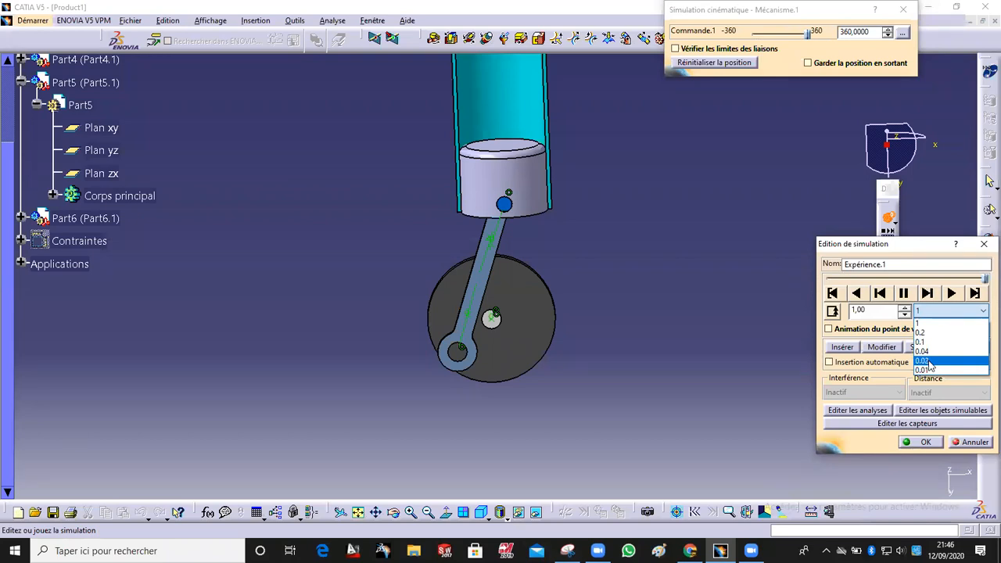
pyautogui.click(929, 362)
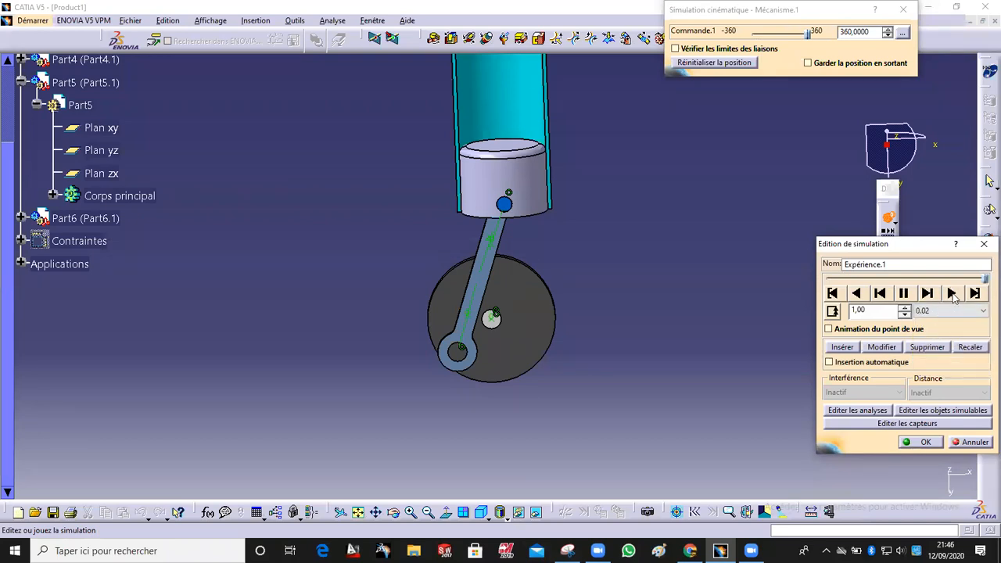
pyautogui.click(951, 293)
pyautogui.moveTo(620, 296); pyautogui.dragTo(559, 345, button='middle')
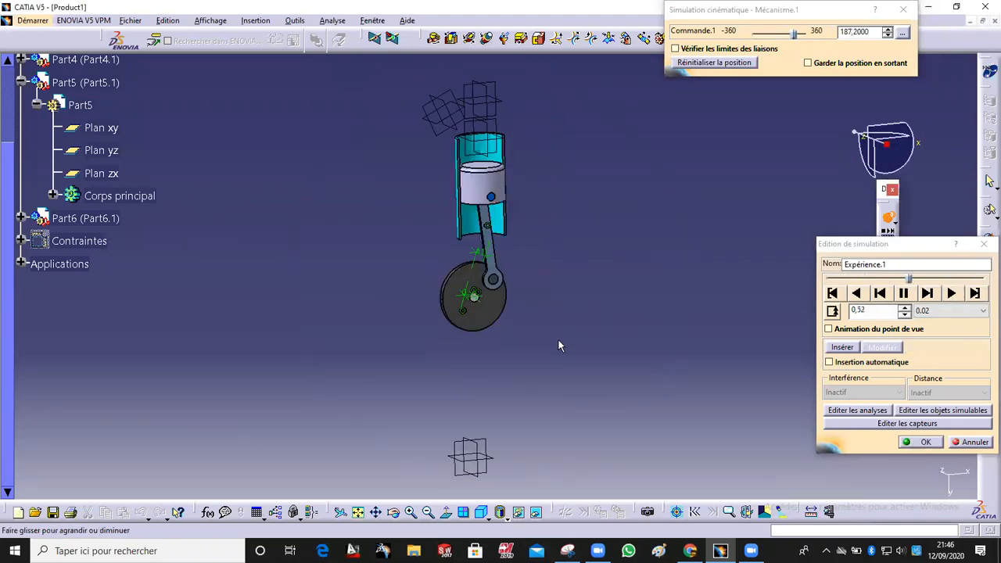
pyautogui.moveTo(560, 307); pyautogui.dragTo(551, 385, button='middle')
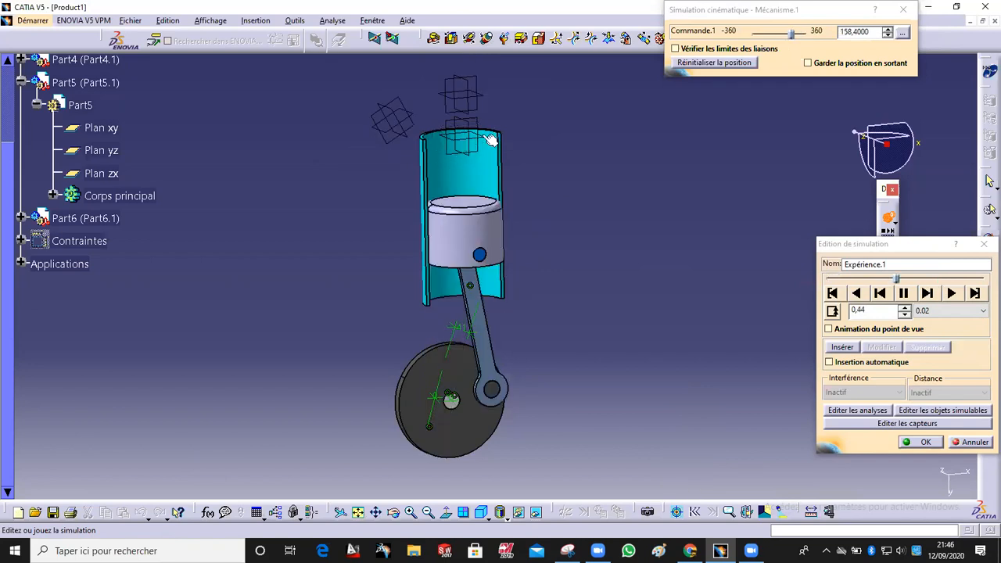
pyautogui.moveTo(441, 328); pyautogui.dragTo(484, 342, button='middle')
pyautogui.moveTo(425, 305); pyautogui.dragTo(545, 316, button='middle')
pyautogui.moveTo(417, 304); pyautogui.dragTo(447, 278, button='middle')
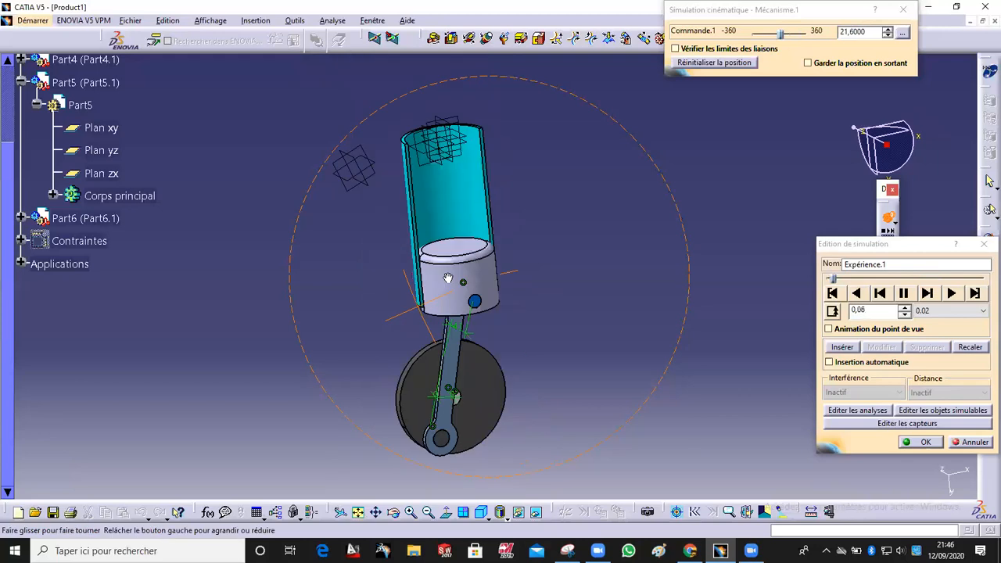
pyautogui.moveTo(774, 417); pyautogui.dragTo(945, 445, button='middle')
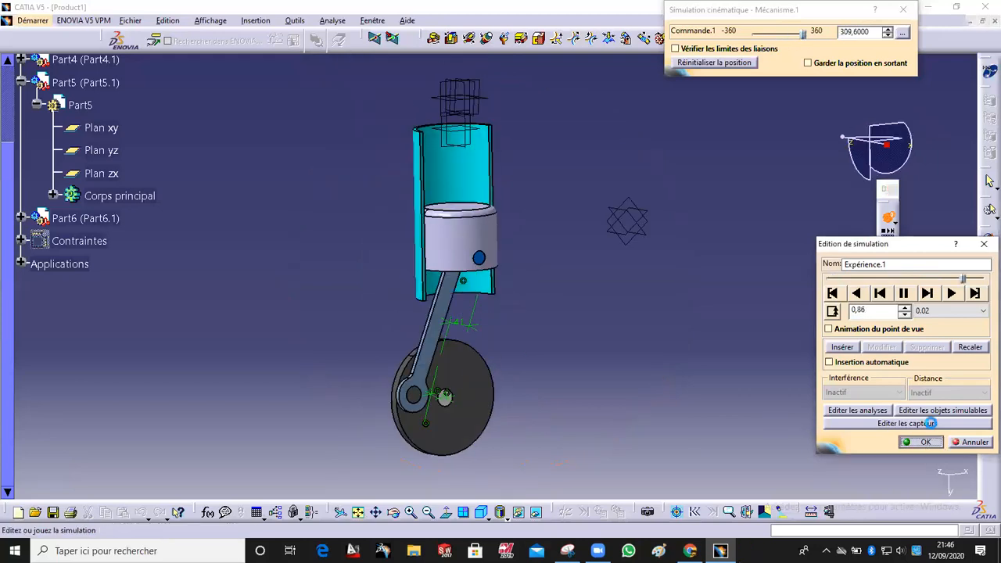
# Step: Change the playback step to 0.2, then 0.1, then 0.04, and close the simulation editor with OK
pyautogui.click(953, 312)
pyautogui.click(945, 334)
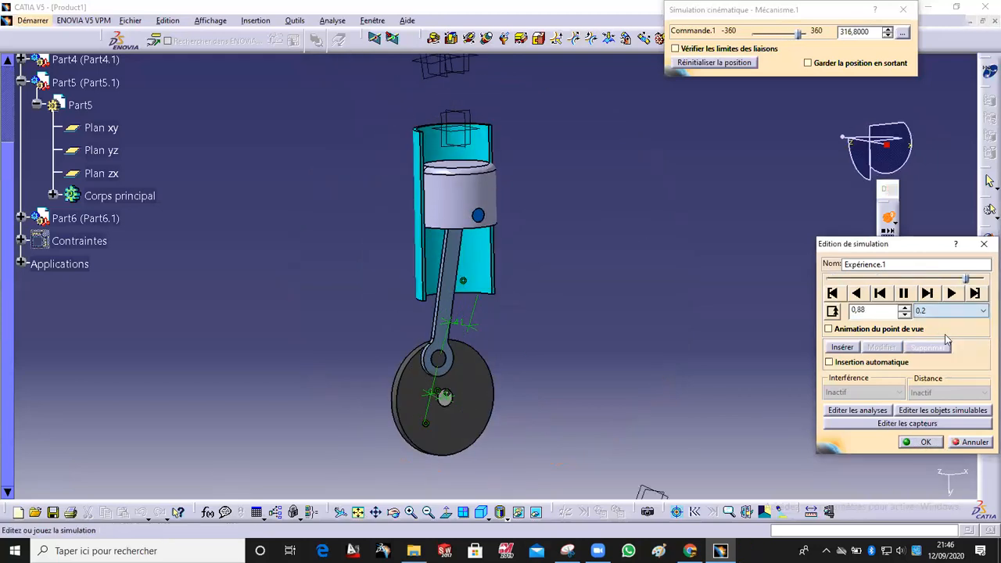
pyautogui.click(936, 312)
pyautogui.click(936, 341)
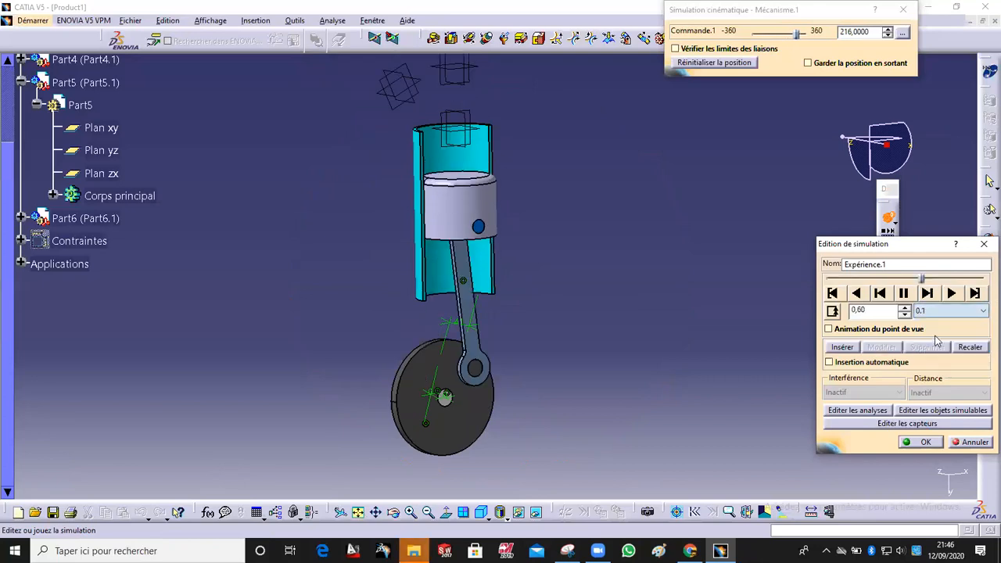
pyautogui.click(937, 315)
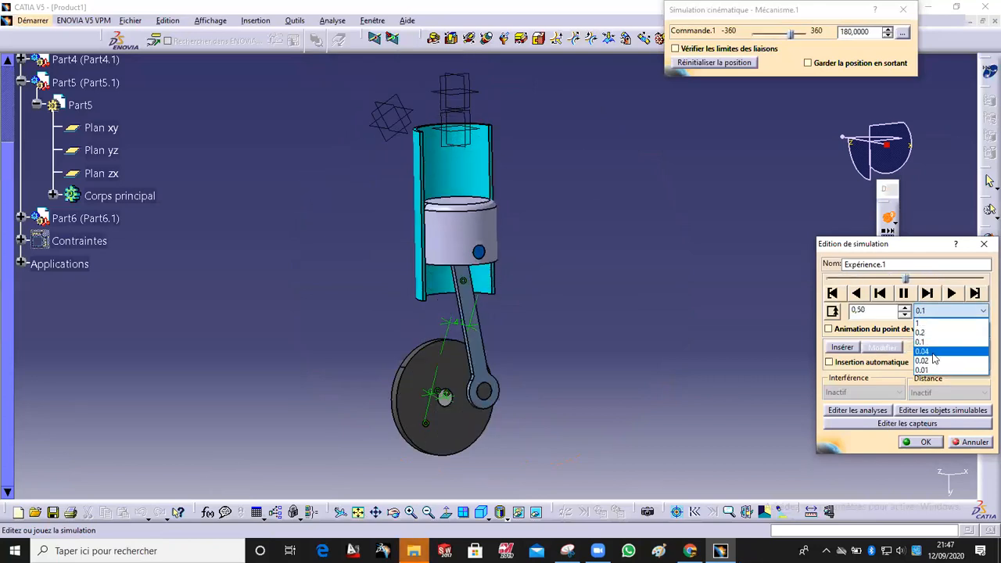
pyautogui.click(930, 351)
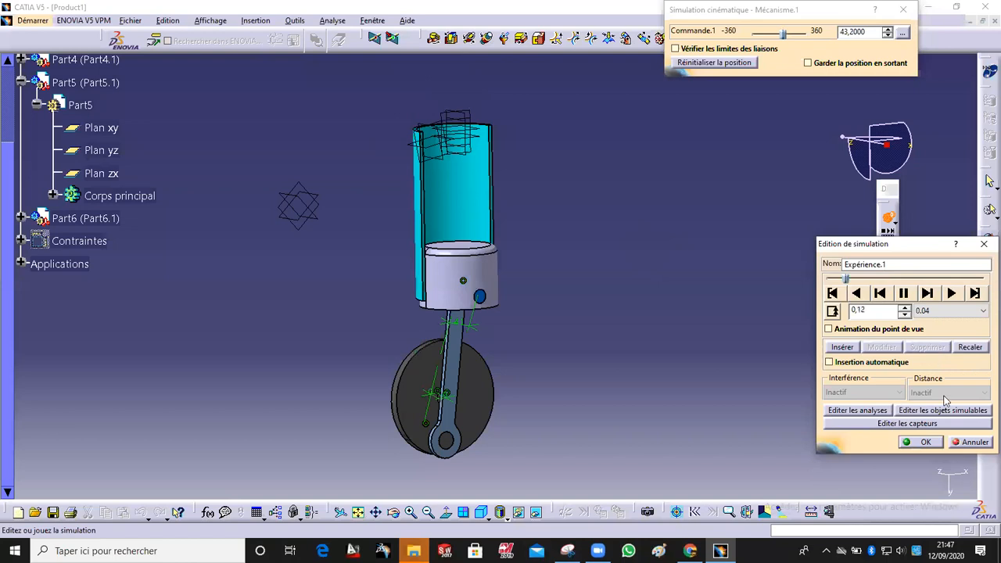
pyautogui.click(923, 441)
# Step: Hide the assembly constraints in the 3D view
pyautogui.moveTo(594, 235); pyautogui.dragTo(563, 291, button='middle')
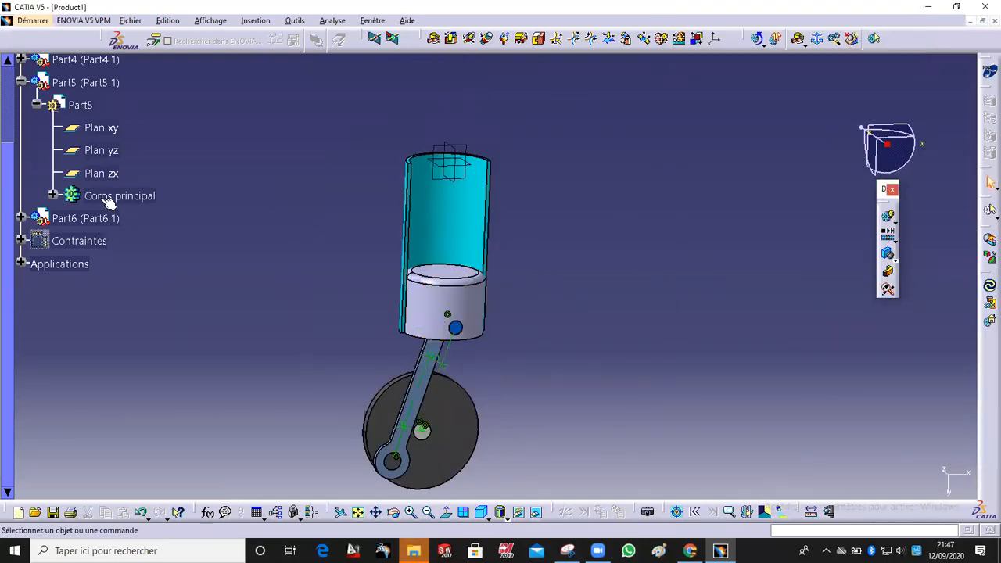
pyautogui.rightClick(74, 241)
pyautogui.click(97, 278)
pyautogui.rightClick(74, 243)
pyautogui.click(104, 281)
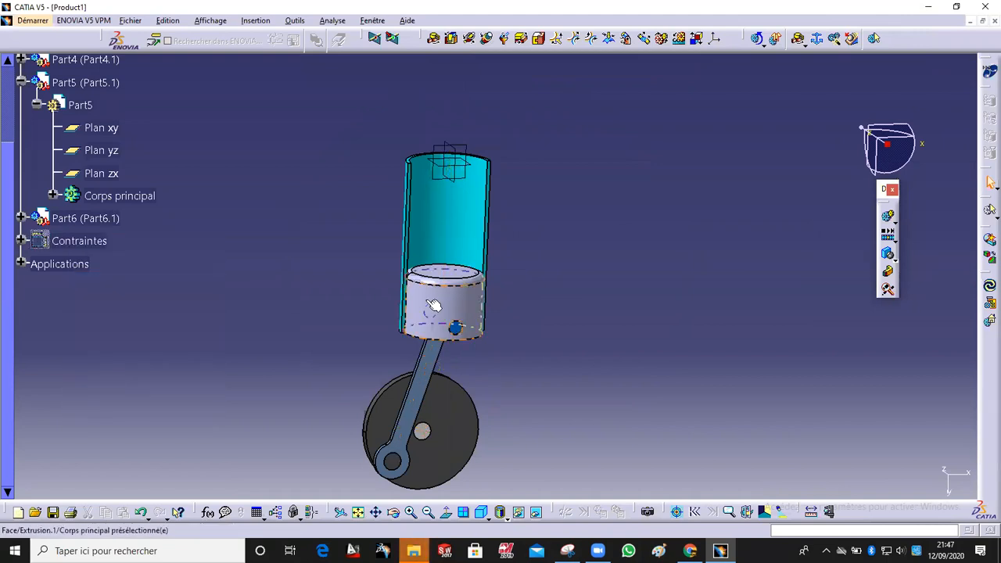
# Step: Hide the cylinder part
pyautogui.moveTo(435, 345); pyautogui.dragTo(438, 215, button='middle')
pyautogui.rightClick(431, 211)
pyautogui.click(466, 249)
# Step: Hide the reference planes and axis elements selected above the cylinder
pyautogui.moveTo(415, 98); pyautogui.dragTo(532, 208)
pyautogui.rightClick(489, 142)
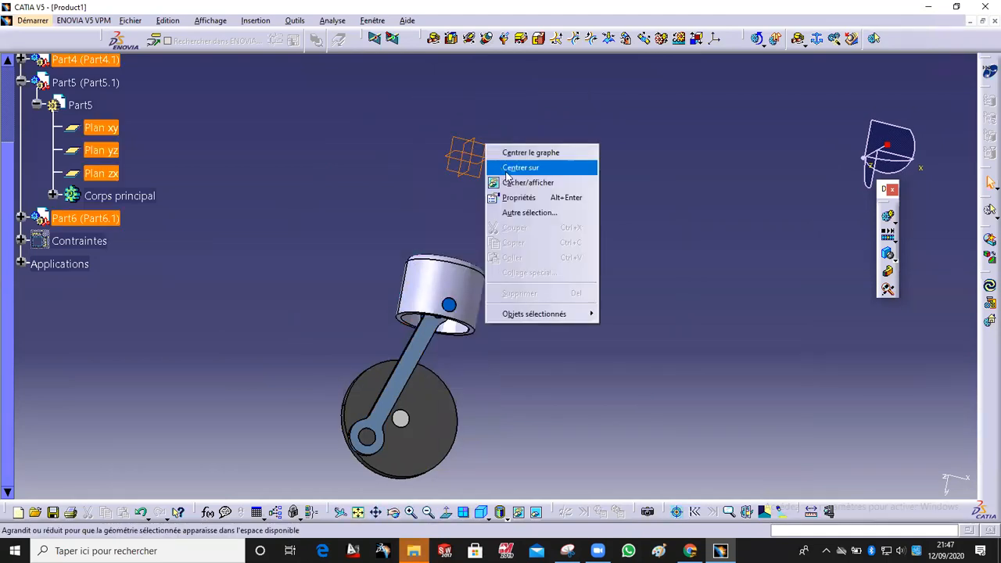
pyautogui.click(508, 182)
# Step: Show the cylinder again from the hidden space and return to the visible space
pyautogui.click(535, 512)
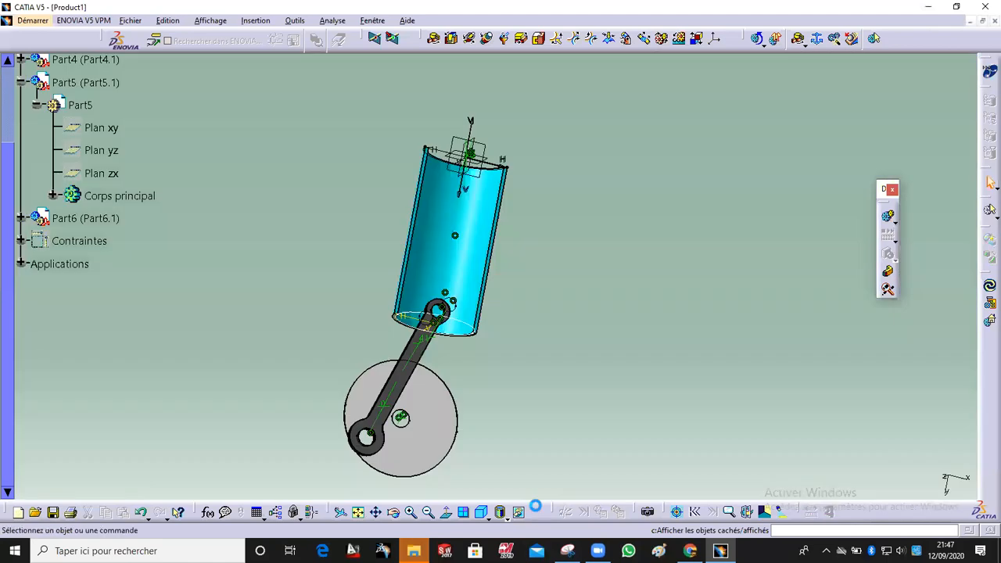
pyautogui.rightClick(430, 212)
pyautogui.click(485, 253)
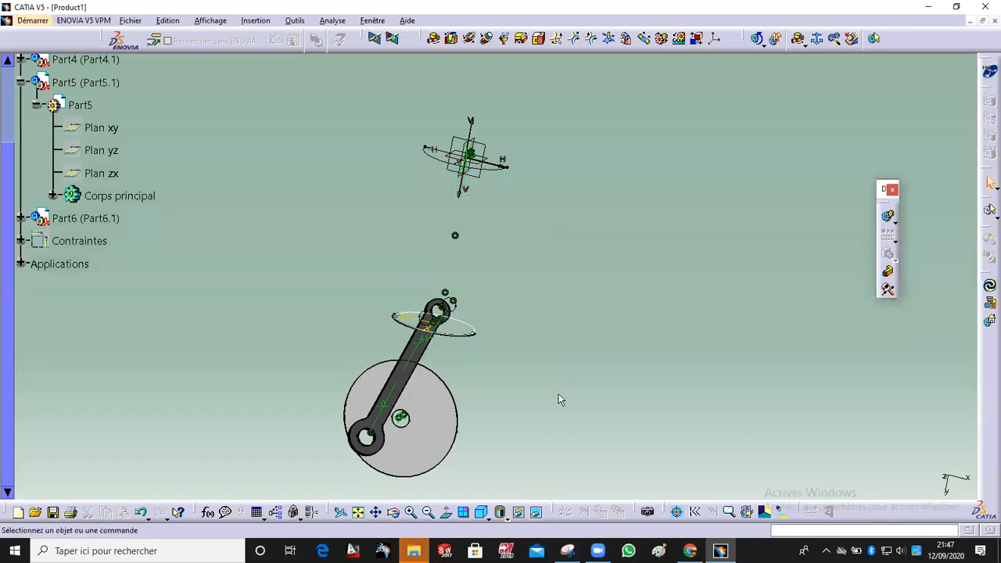
pyautogui.click(536, 511)
# Step: Open the Expérience.1 simulation from the Simulation branch of the tree
pyautogui.moveTo(505, 282); pyautogui.dragTo(603, 385, button='middle')
pyautogui.moveTo(807, 442); pyautogui.dragTo(809, 420, button='middle')
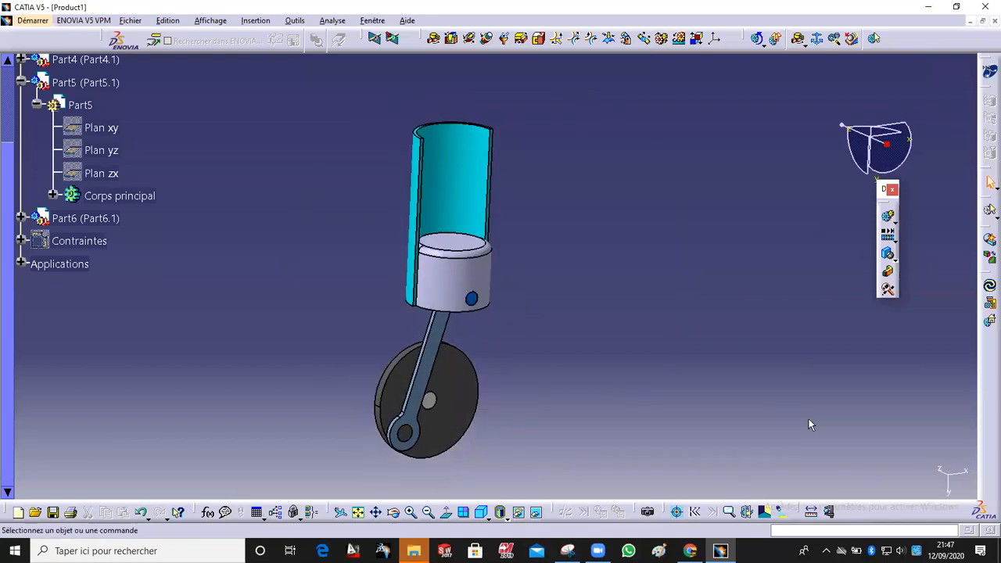
pyautogui.middleClick(811, 421)
pyautogui.click(21, 264)
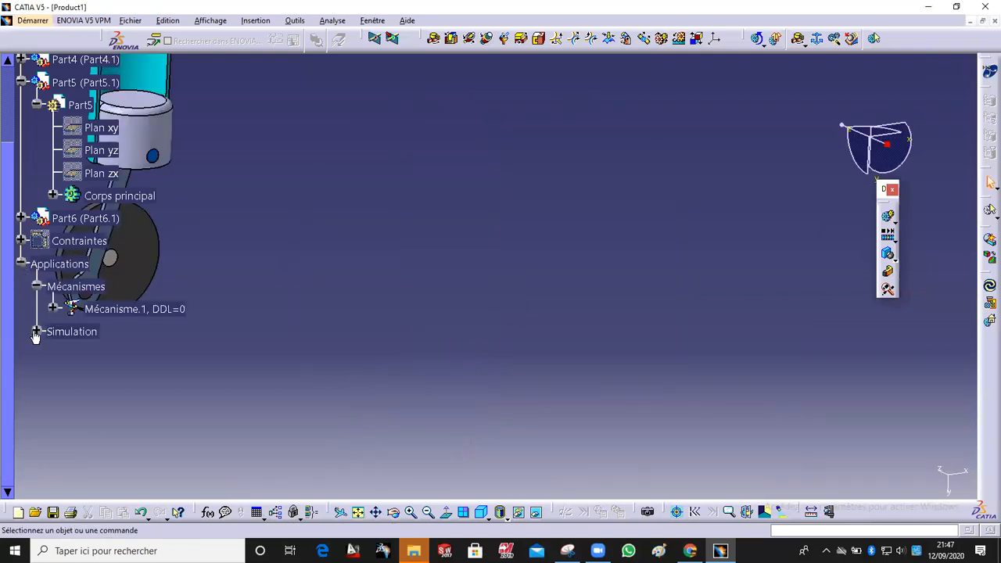
pyautogui.click(35, 333)
pyautogui.click(113, 354)
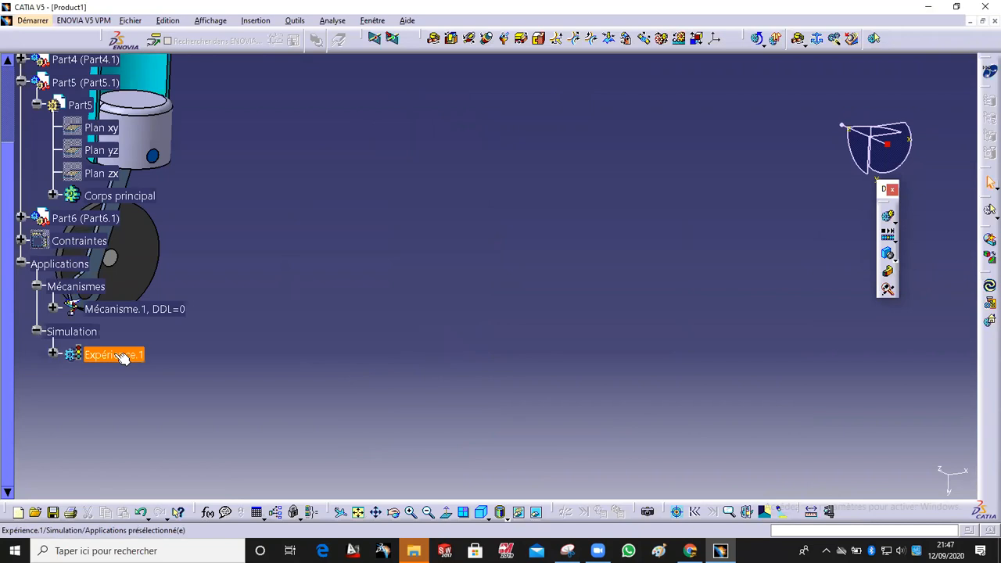
pyautogui.doubleClick(113, 354)
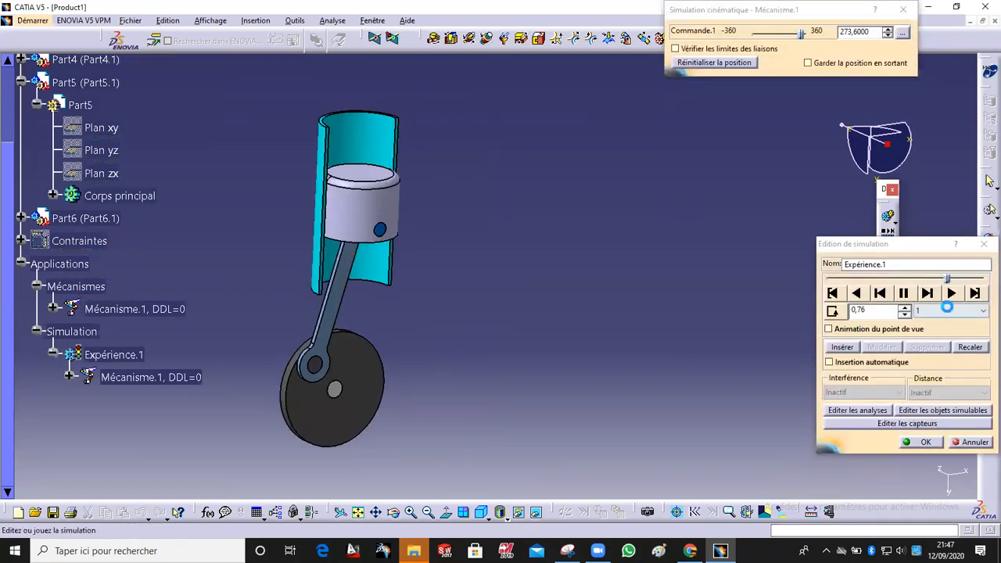
# Step: Set the playback step to 0.02 and play the Expérience.1 animation
pyautogui.click(950, 310)
pyautogui.click(932, 361)
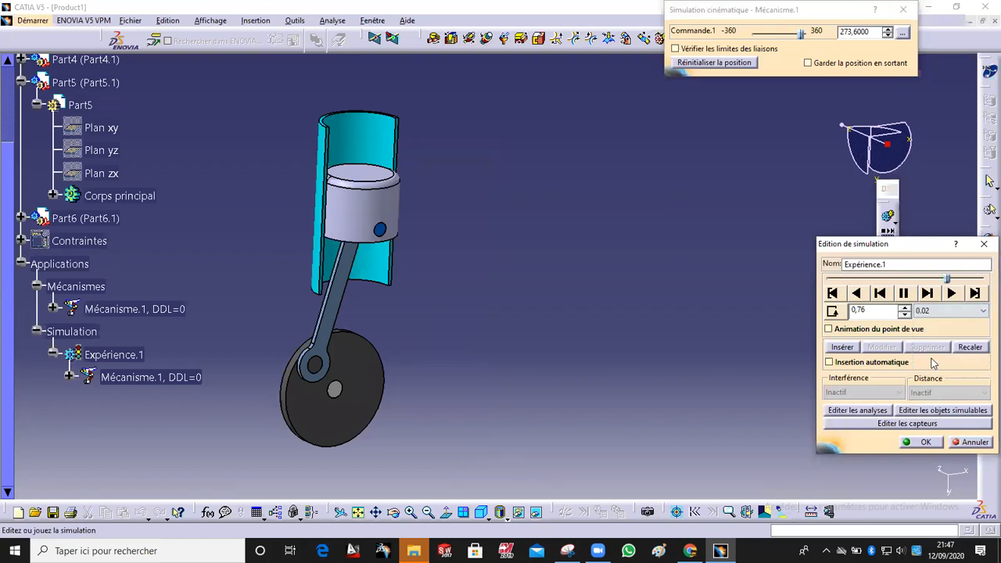
pyautogui.click(951, 296)
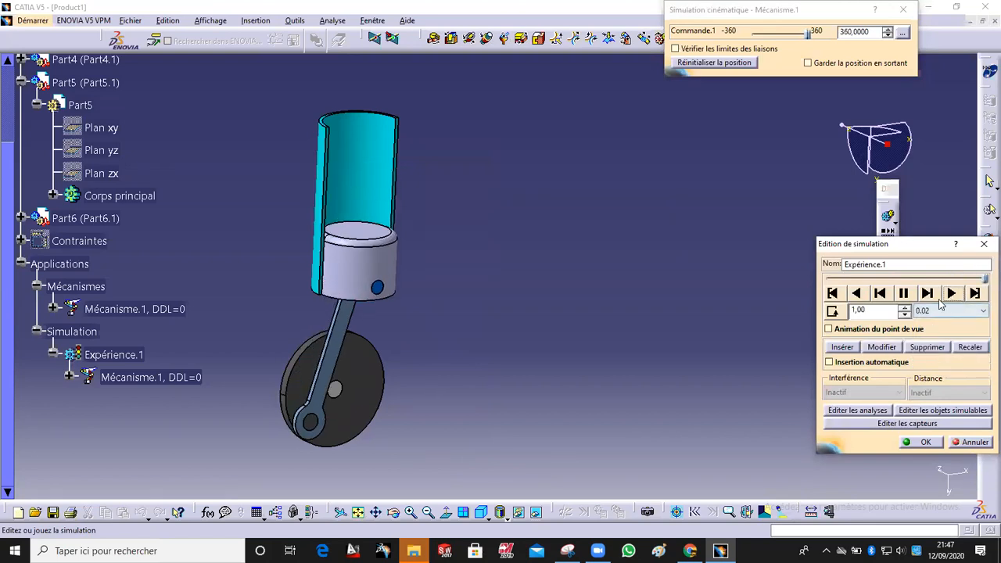
pyautogui.click(832, 311)
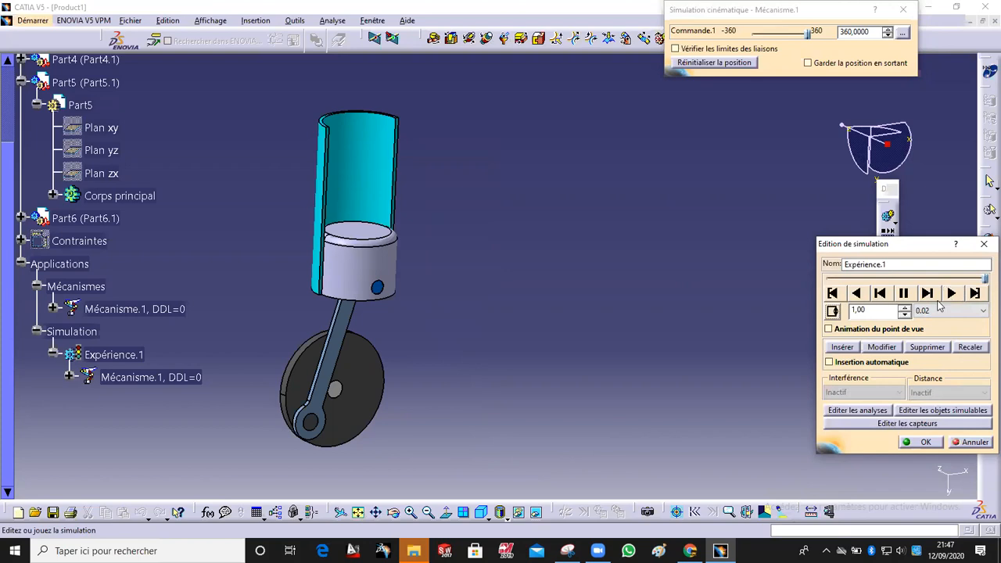
# Step: Play the Expérience.1 animation again and close the simulation editor
pyautogui.click(950, 292)
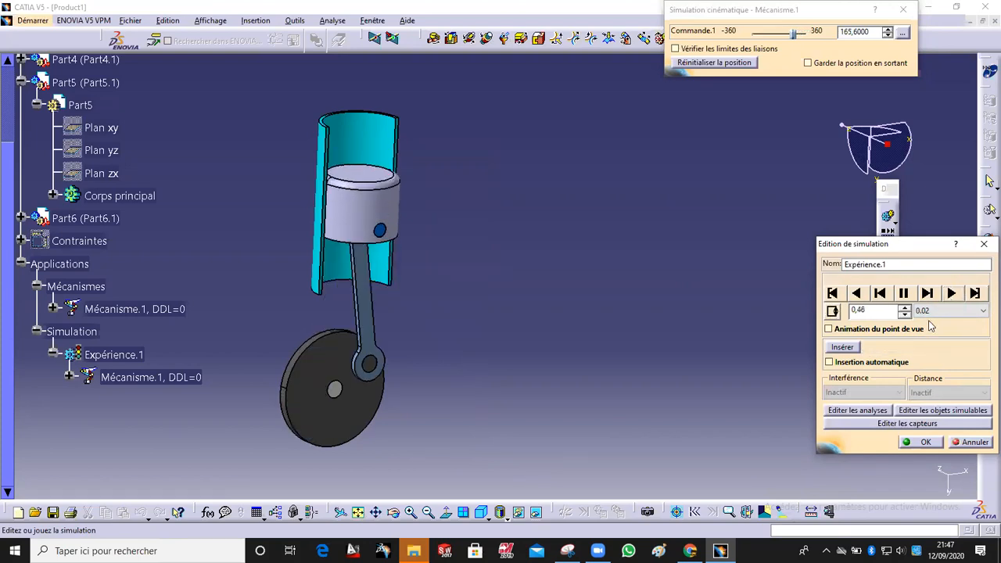
pyautogui.click(835, 316)
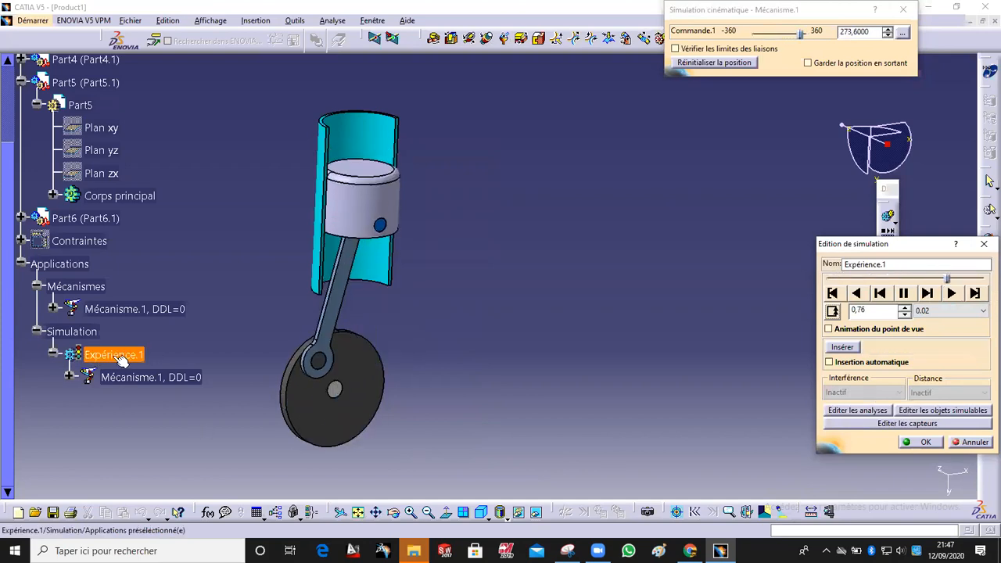
pyautogui.moveTo(401, 382); pyautogui.dragTo(365, 401, button='middle')
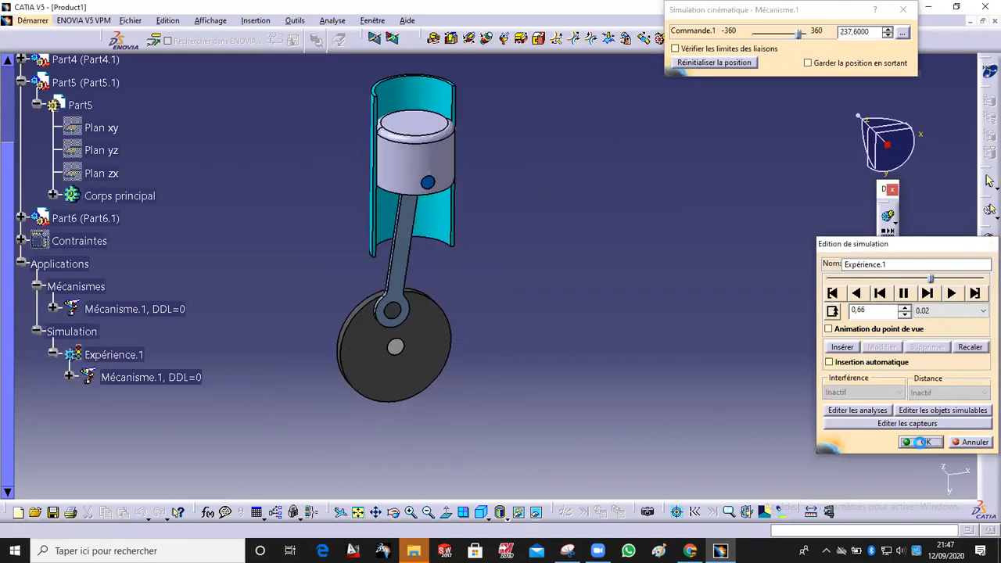
pyautogui.click(922, 442)
# Step: Collapse the Applications and Part5 branches of the specification tree
pyautogui.moveTo(817, 389); pyautogui.dragTo(576, 333, button='middle')
pyautogui.moveTo(586, 280); pyautogui.dragTo(623, 336, button='middle')
pyautogui.moveTo(353, 351); pyautogui.dragTo(532, 294, button='middle')
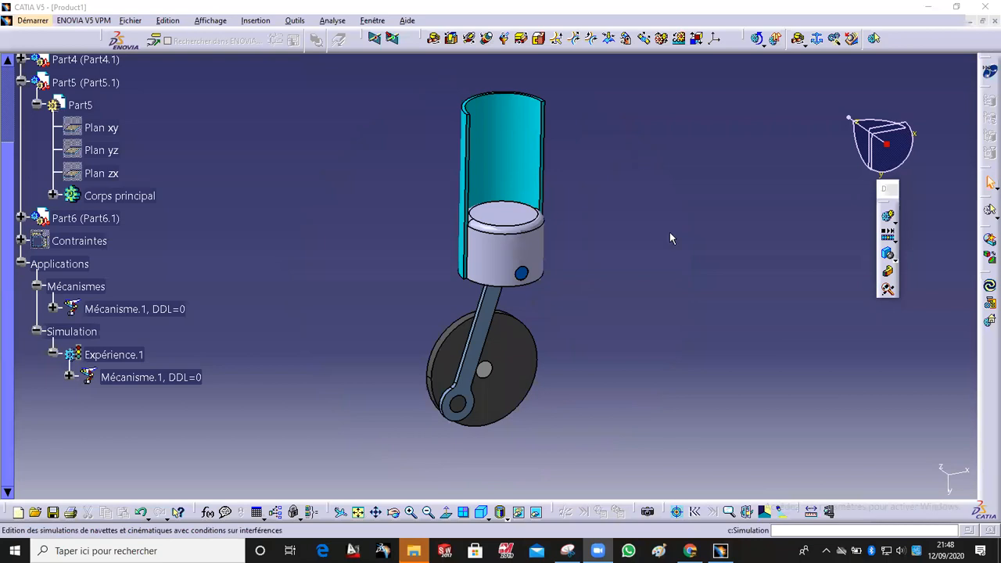
pyautogui.keyDown('ctrl'); pyautogui.moveTo(648, 201); pyautogui.dragTo(407, 355, button='middle'); pyautogui.keyUp('ctrl')
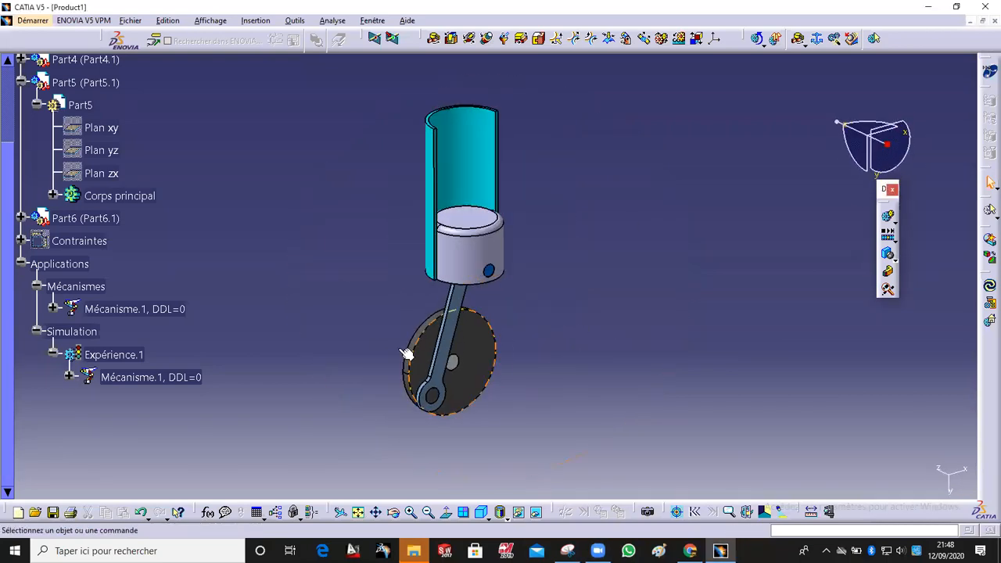
pyautogui.click(21, 263)
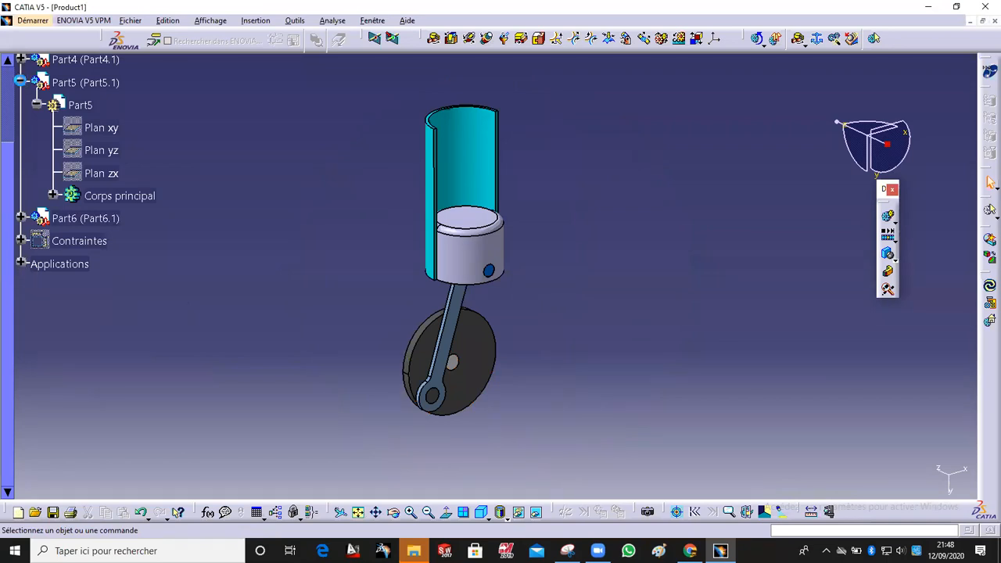
pyautogui.click(21, 82)
pyautogui.keyDown('ctrl'); pyautogui.moveTo(283, 225); pyautogui.dragTo(148, 196, button='middle'); pyautogui.keyUp('ctrl')
pyautogui.click(10, 129)
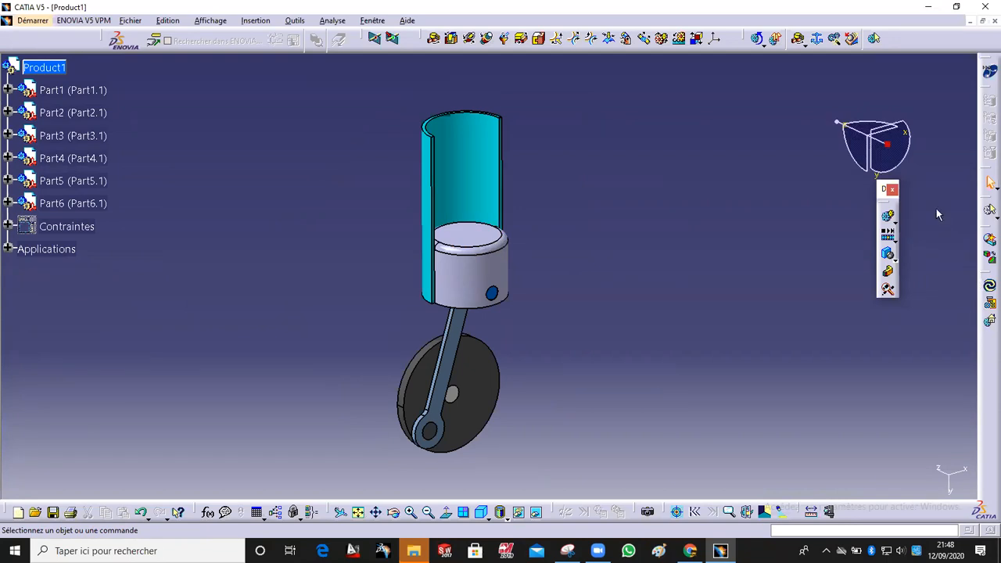
# Step: Minimize the Product1 window and start a new product in the Assembly Design workbench
pyautogui.click(981, 21)
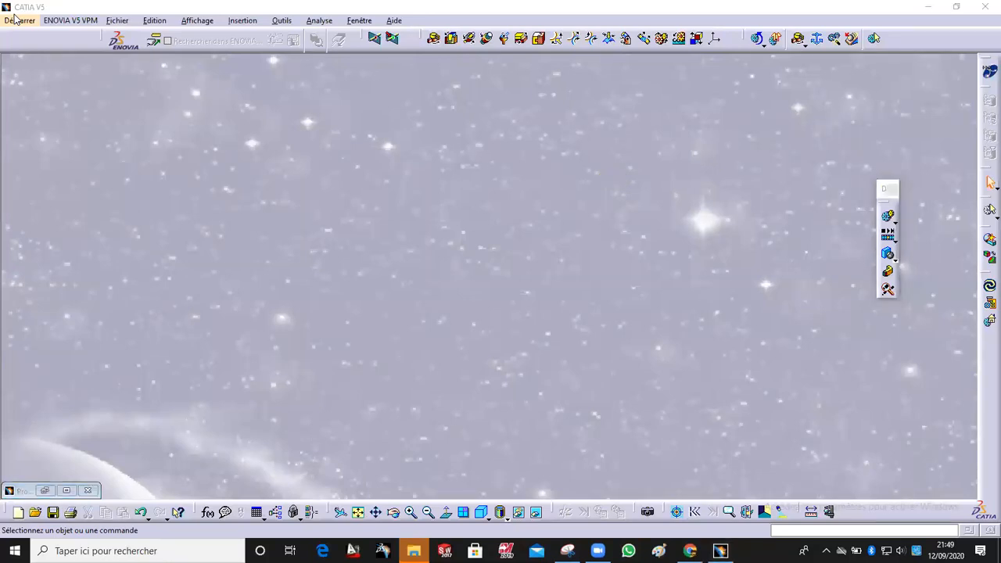
pyautogui.click(20, 21)
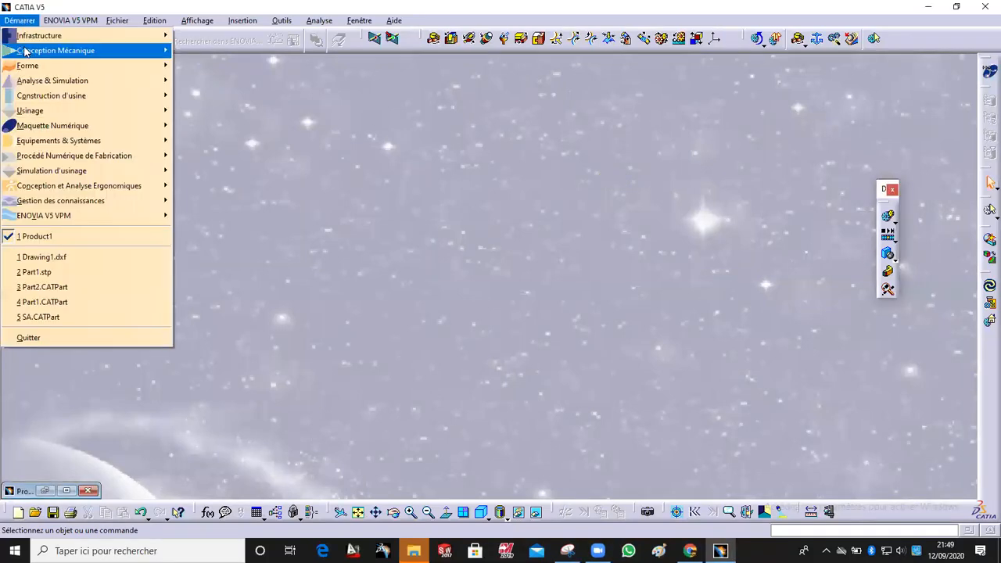
pyautogui.moveTo(36, 51)
pyautogui.click(226, 66)
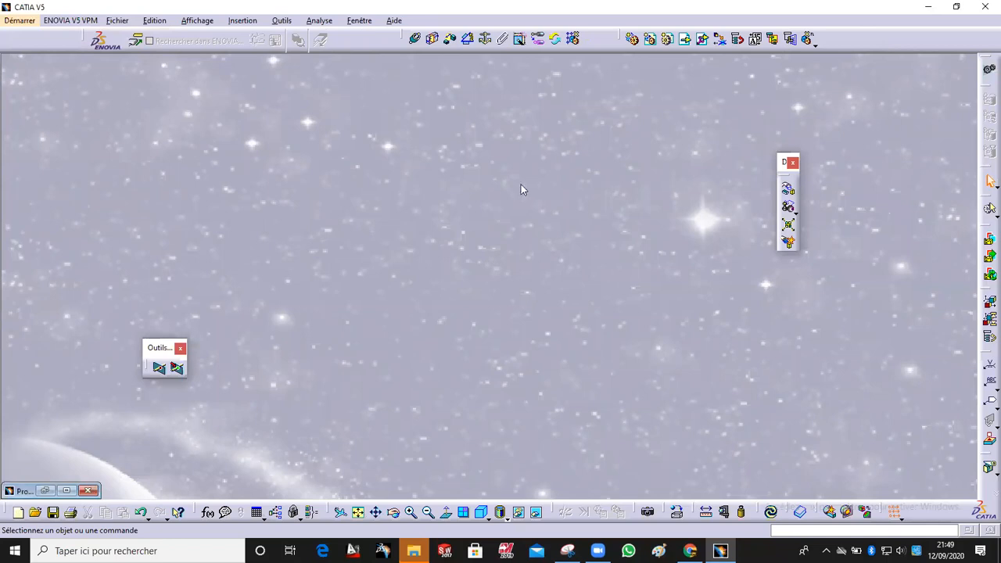
pyautogui.click(20, 21)
pyautogui.moveTo(39, 51)
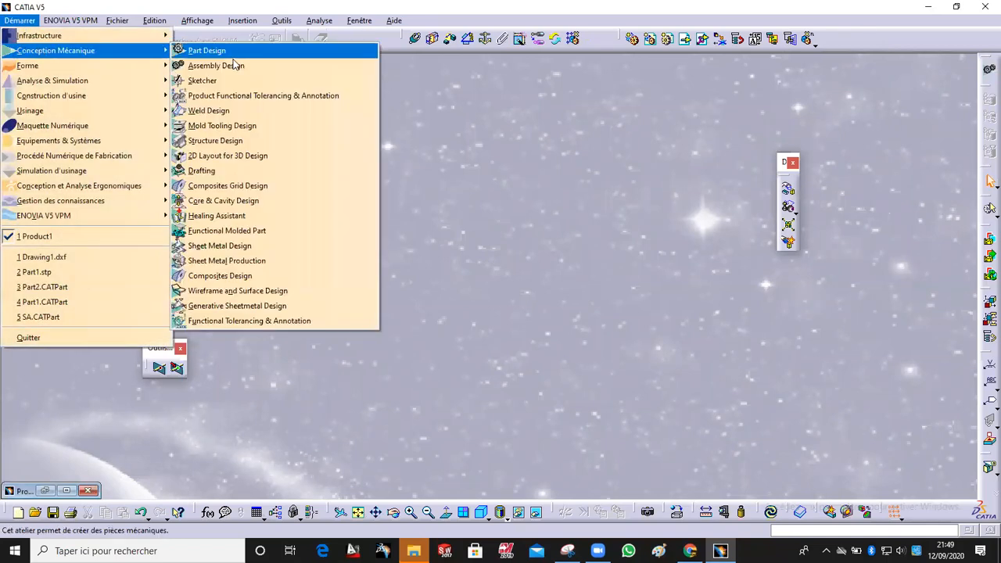
pyautogui.click(283, 66)
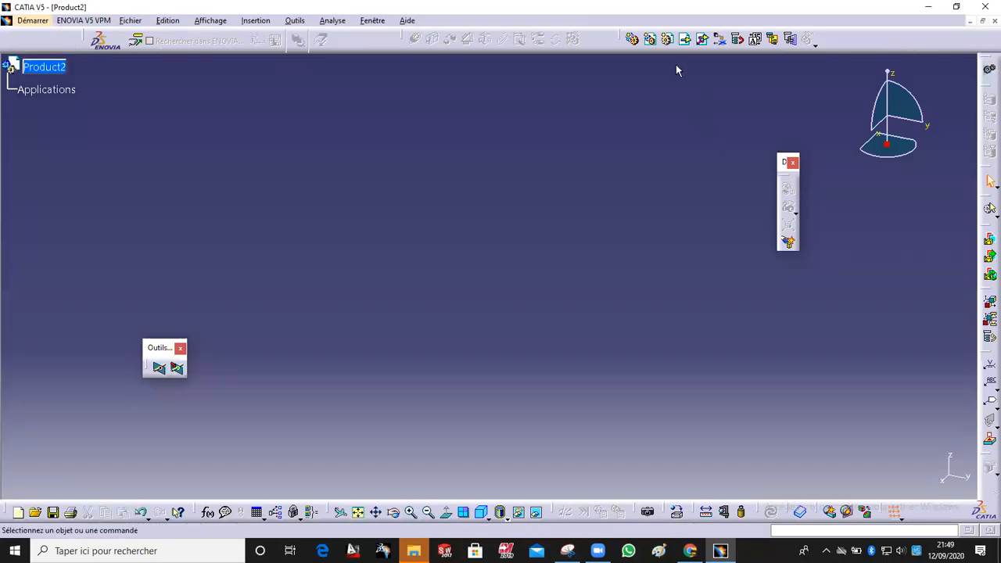
# Step: Insert two new parts into Product2, keeping the assembly origin as their origin
pyautogui.click(666, 38)
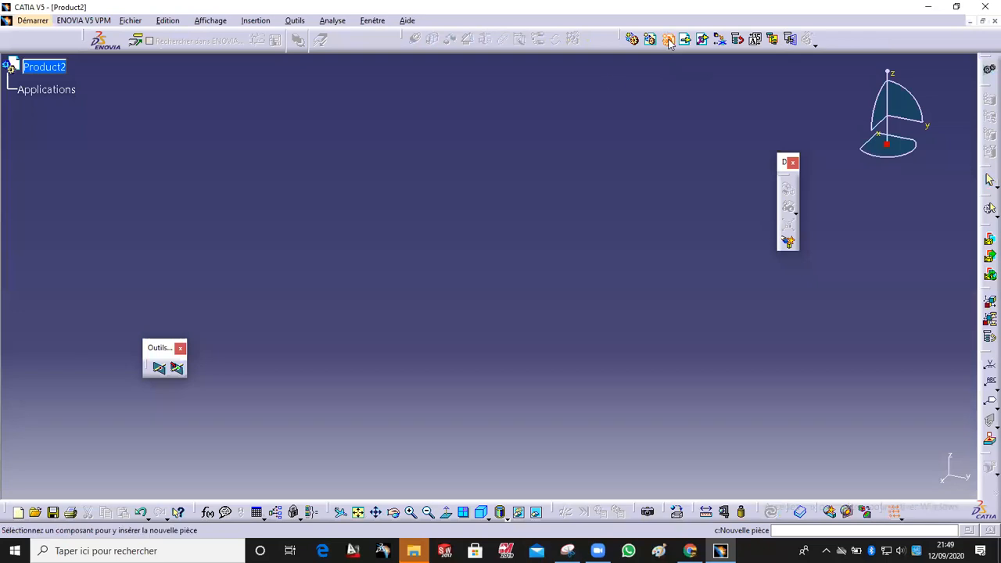
pyautogui.click(56, 70)
pyautogui.click(667, 39)
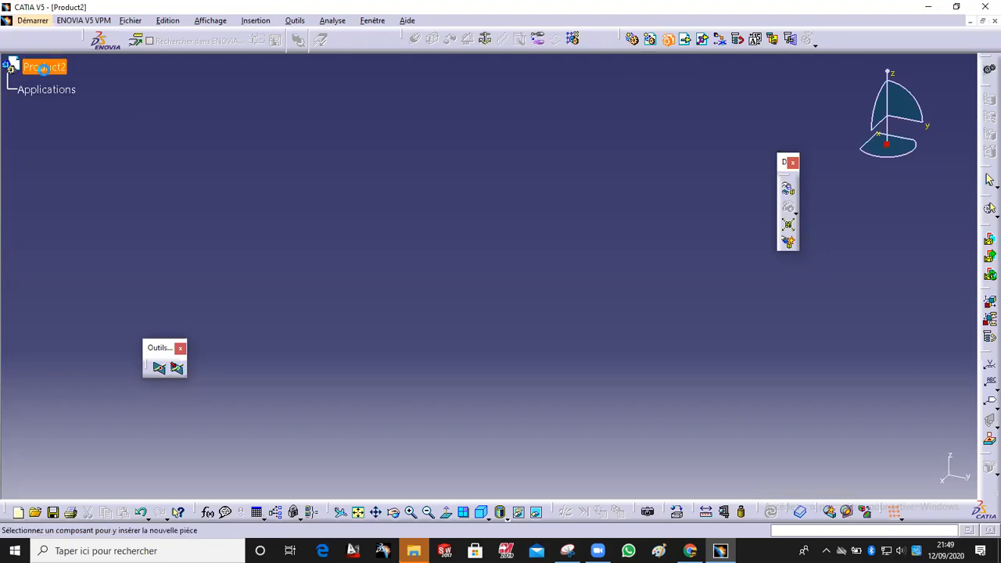
pyautogui.click(44, 69)
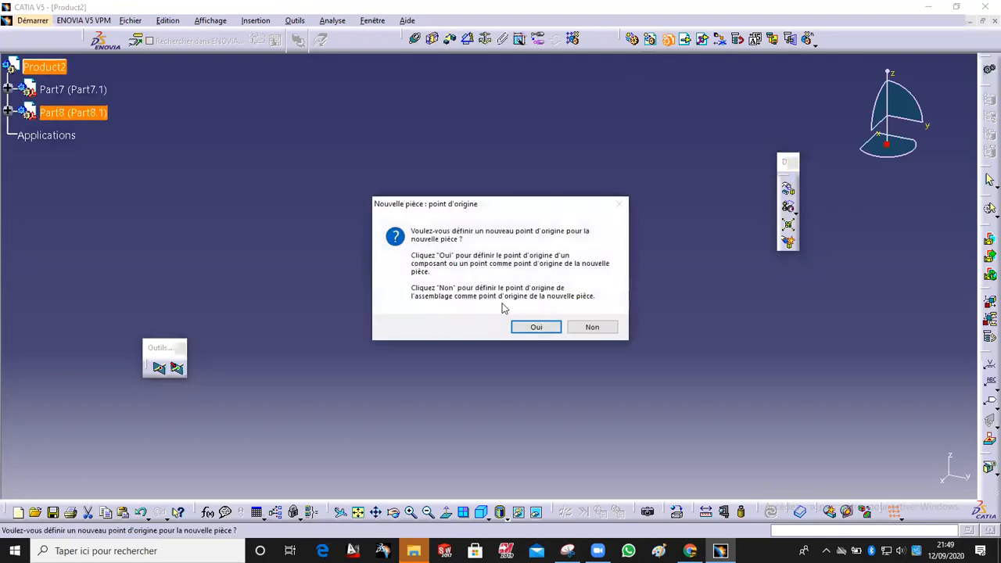
pyautogui.click(592, 327)
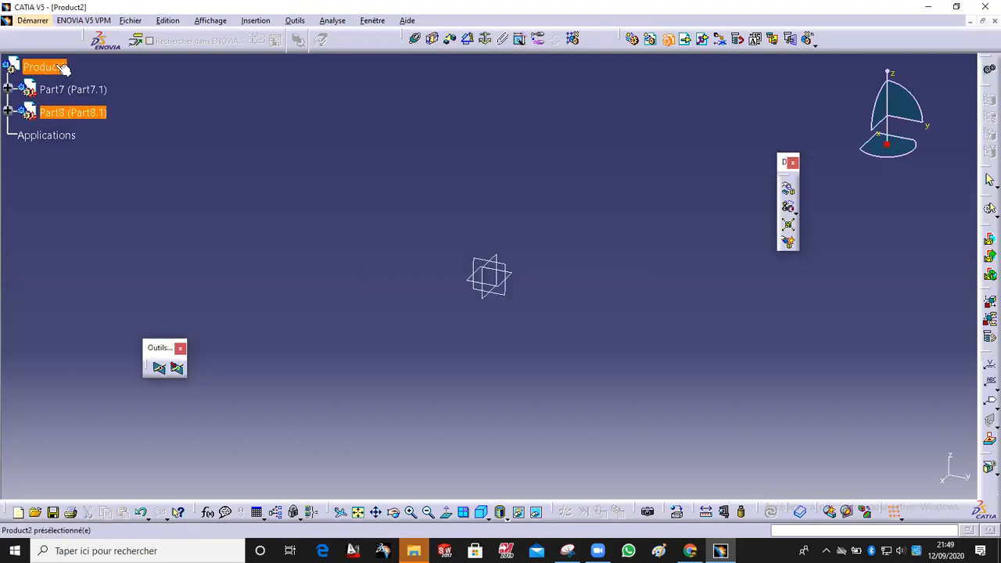
# Step: Insert two more new parts into Product2
pyautogui.click(57, 67)
pyautogui.click(537, 329)
pyautogui.click(57, 67)
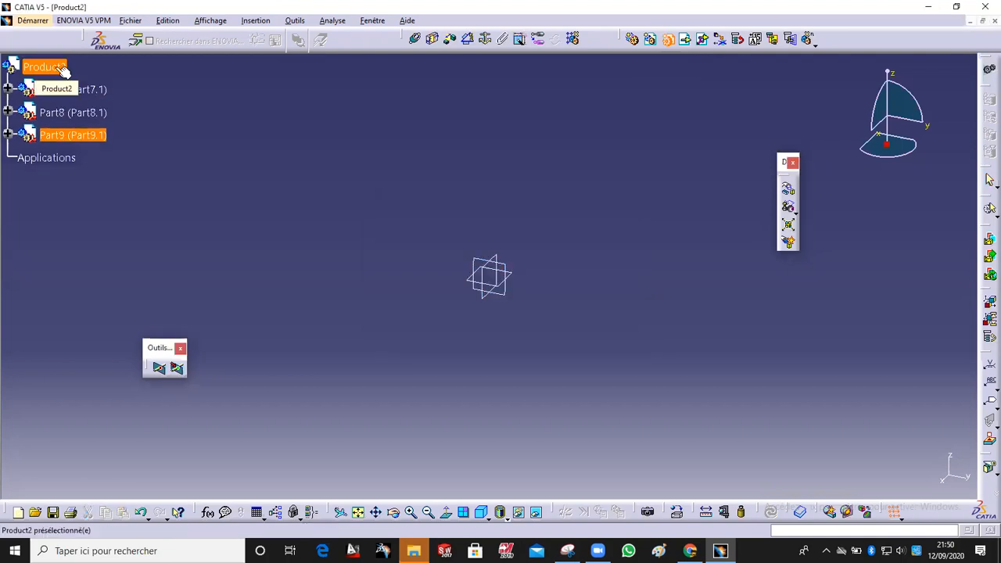
pyautogui.click(62, 69)
pyautogui.click(537, 329)
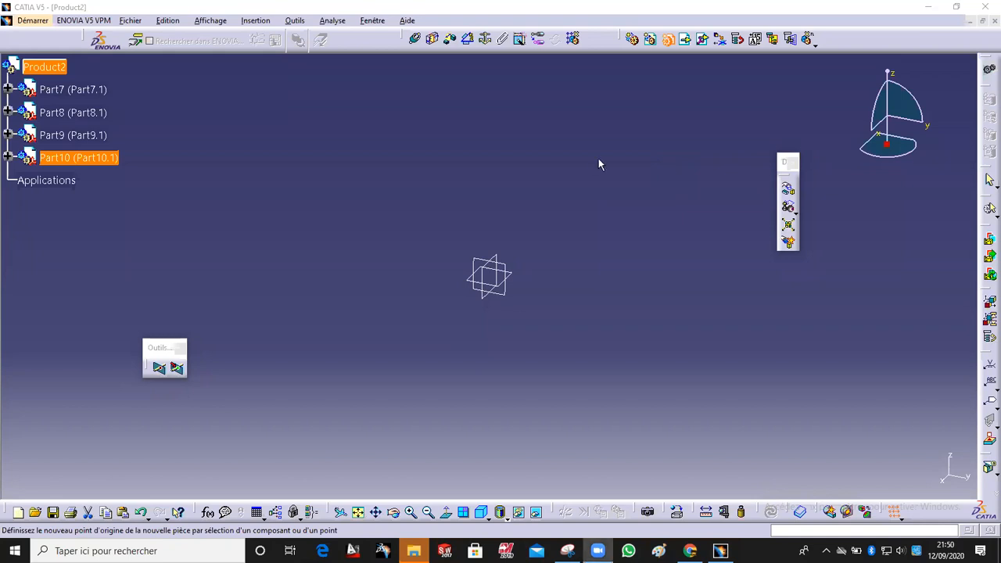
pyautogui.click(668, 40)
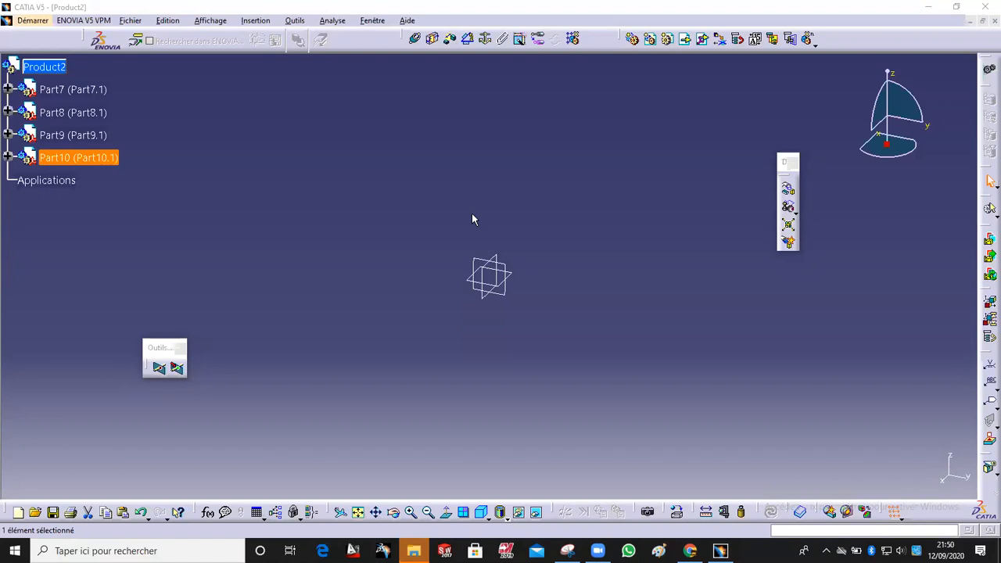
# Step: Open the first new part's main body in Part Design and start a sketch on its yz plane
pyautogui.click(9, 90)
pyautogui.click(24, 112)
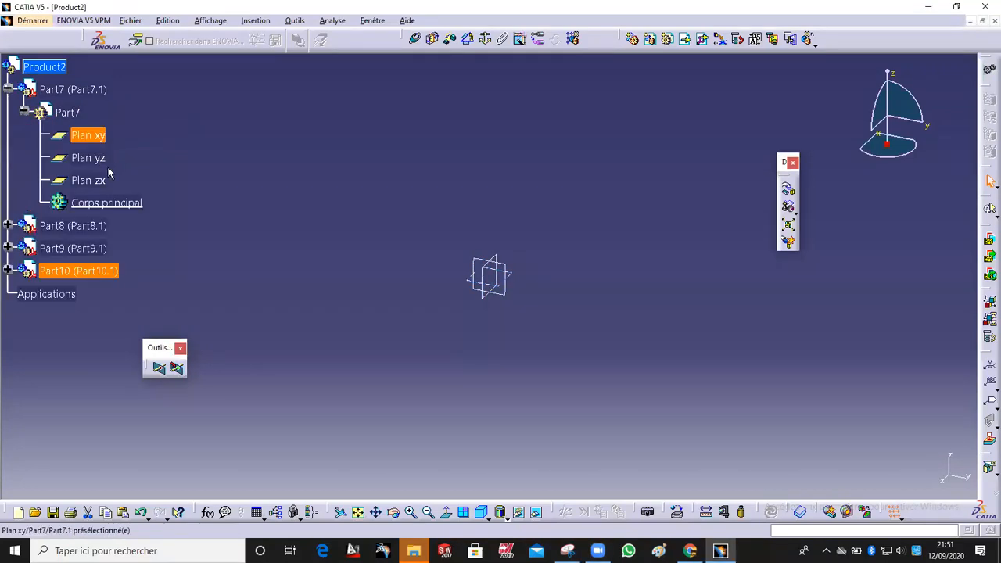
pyautogui.doubleClick(125, 203)
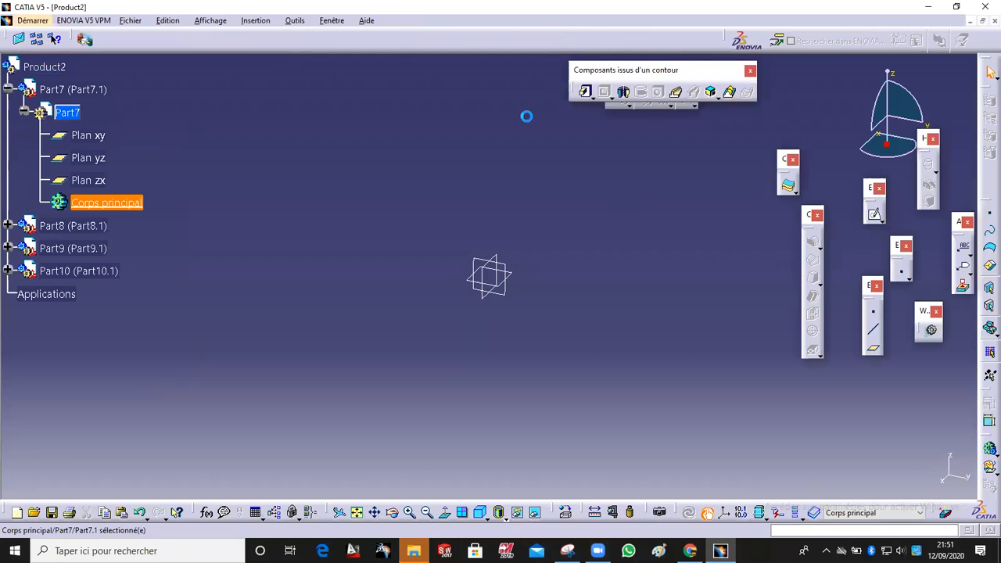
pyautogui.moveTo(422, 265); pyautogui.dragTo(532, 270, button='middle')
pyautogui.moveTo(537, 316); pyautogui.dragTo(553, 271, button='middle')
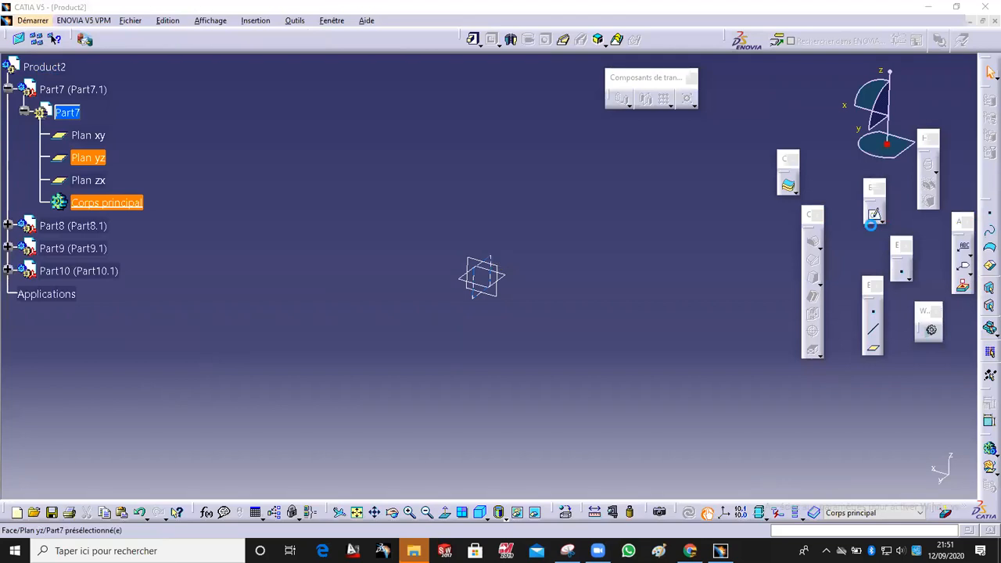
pyautogui.click(873, 214)
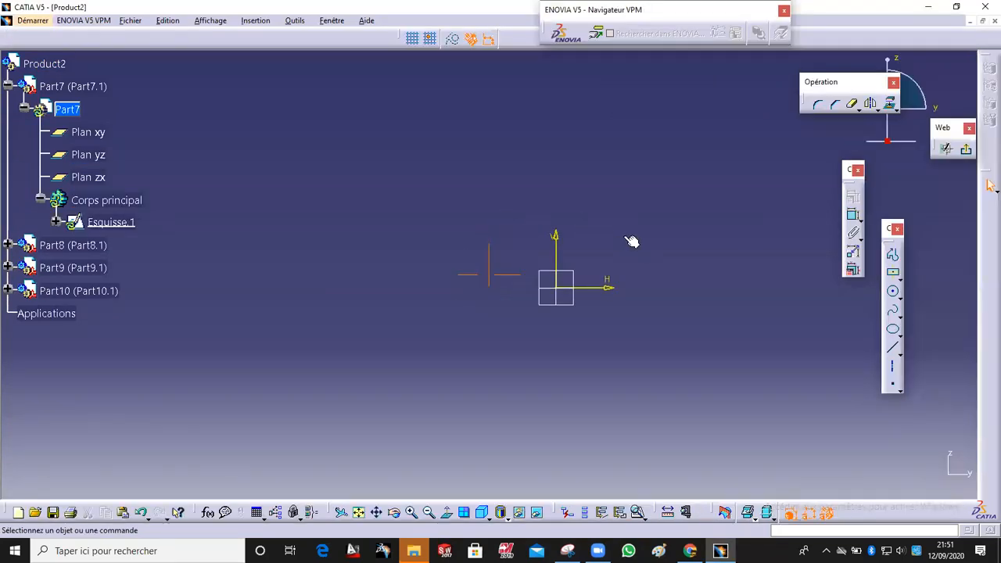
# Step: Sketch a circle centred on the sketch origin and exit the sketcher
pyautogui.moveTo(674, 268)
pyautogui.mouseDown(button='middle')
pyautogui.moveTo(628, 268)
pyautogui.moveTo(650, 278)
pyautogui.mouseUp(button='middle')
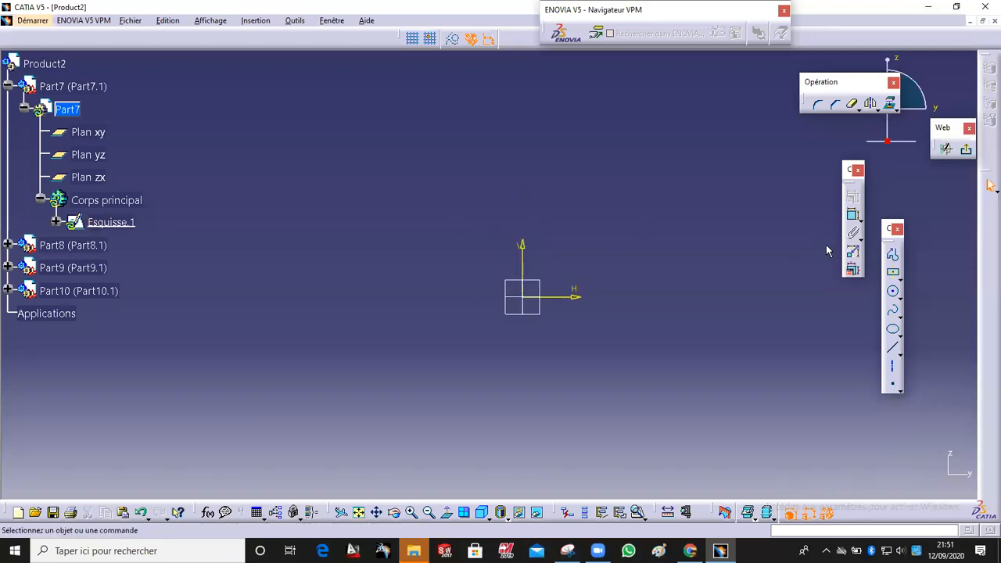
pyautogui.moveTo(669, 266); pyautogui.dragTo(671, 248, button='middle')
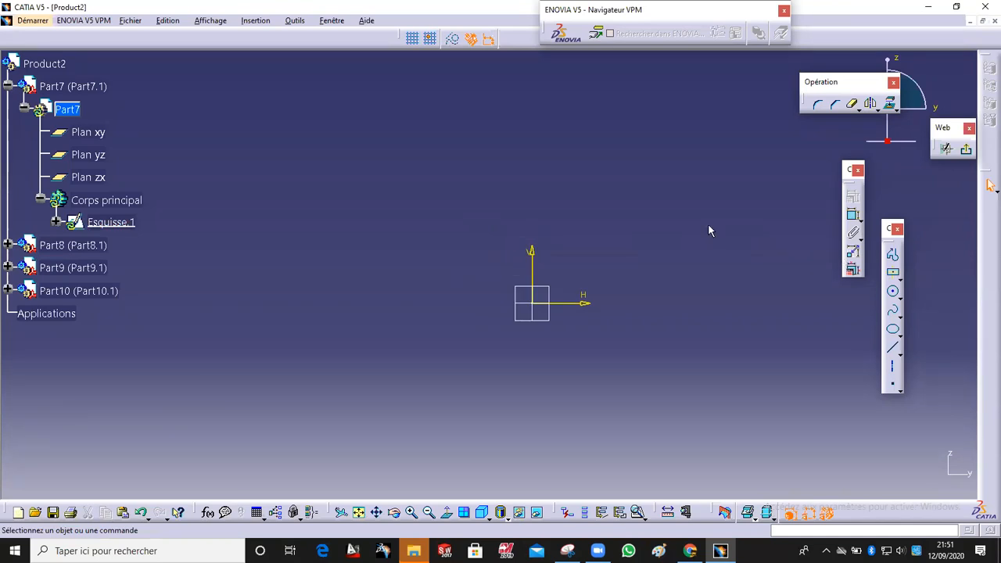
pyautogui.click(898, 295)
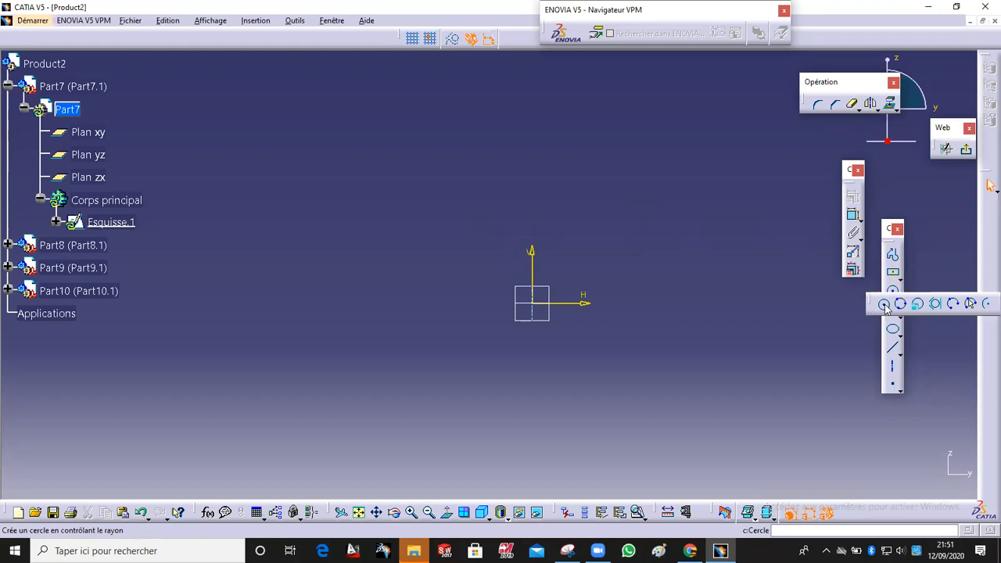
pyautogui.click(885, 304)
pyautogui.click(533, 305)
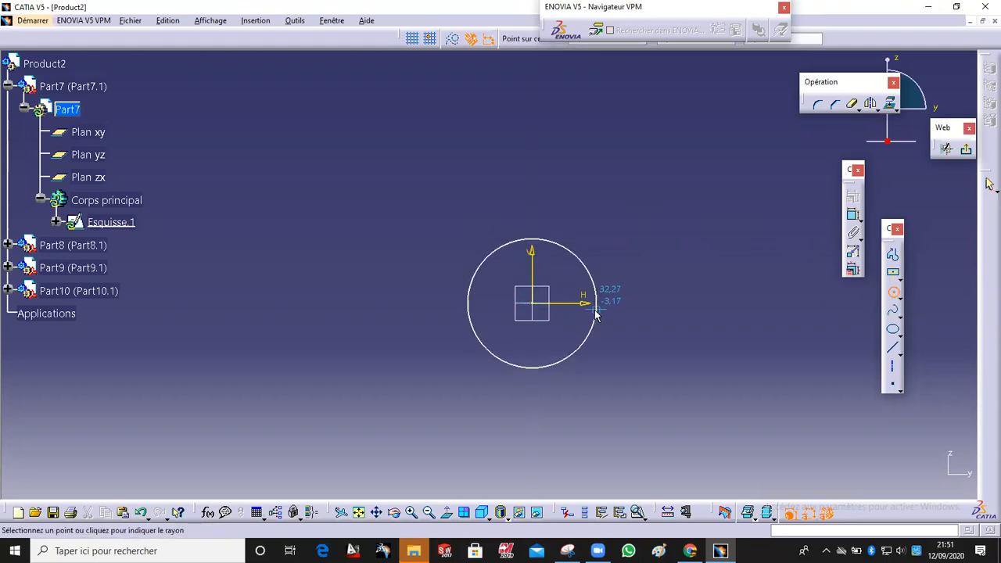
pyautogui.click(593, 310)
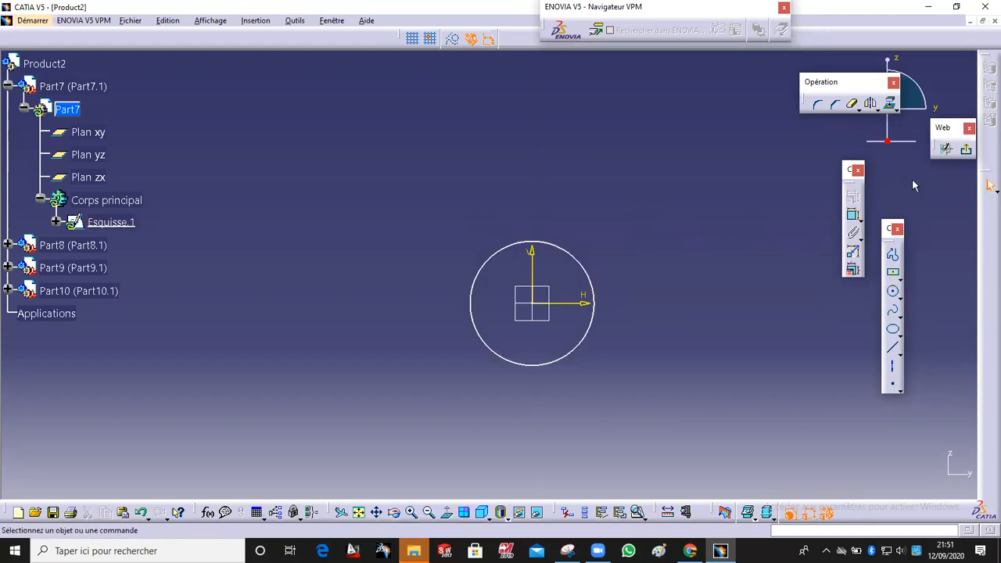
pyautogui.click(966, 150)
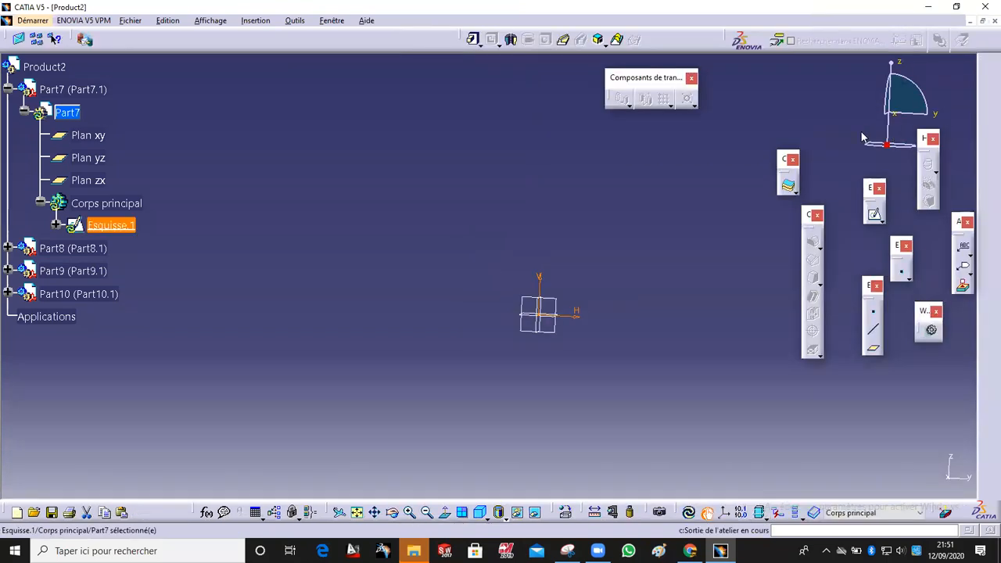
# Step: Extrude the circle sketch to a length of 485 mm
pyautogui.click(474, 40)
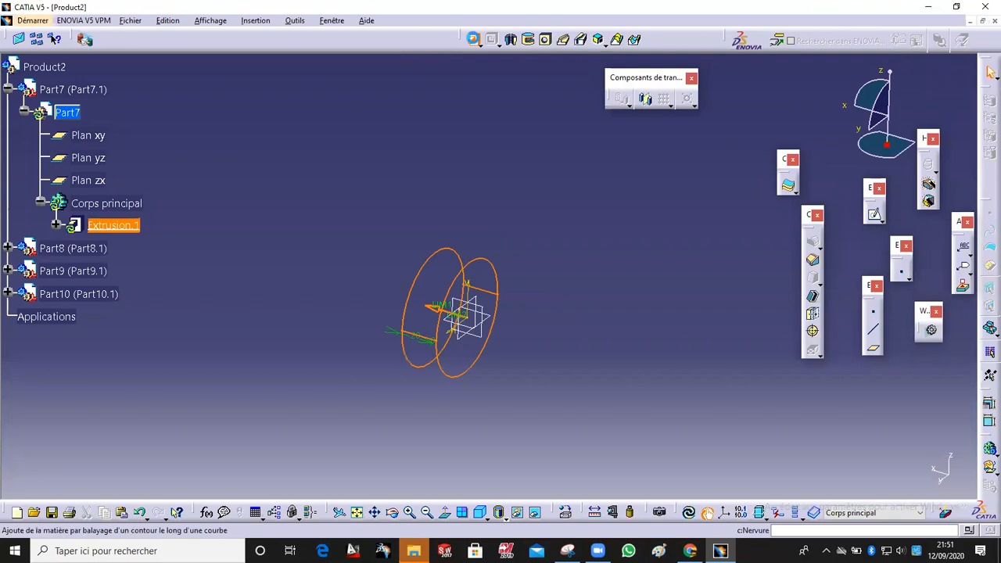
pyautogui.moveTo(469, 329); pyautogui.dragTo(475, 351, button='middle')
pyautogui.moveTo(452, 294); pyautogui.dragTo(317, 250)
pyautogui.moveTo(318, 250); pyautogui.dragTo(558, 302, button='middle')
pyautogui.moveTo(536, 301); pyautogui.dragTo(122, 293)
pyautogui.moveTo(341, 199); pyautogui.dragTo(327, 222, button='middle')
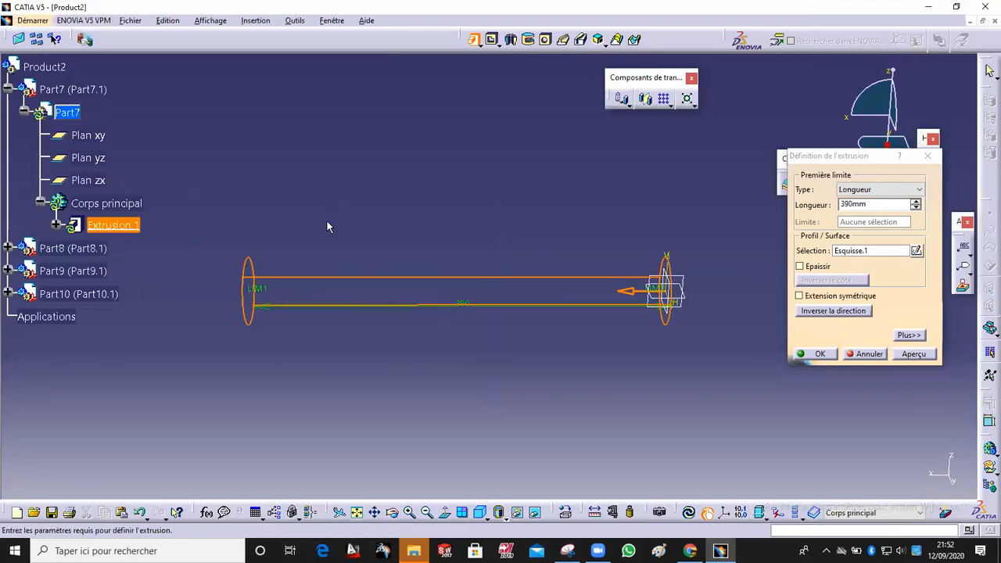
pyautogui.moveTo(261, 290); pyautogui.dragTo(156, 289)
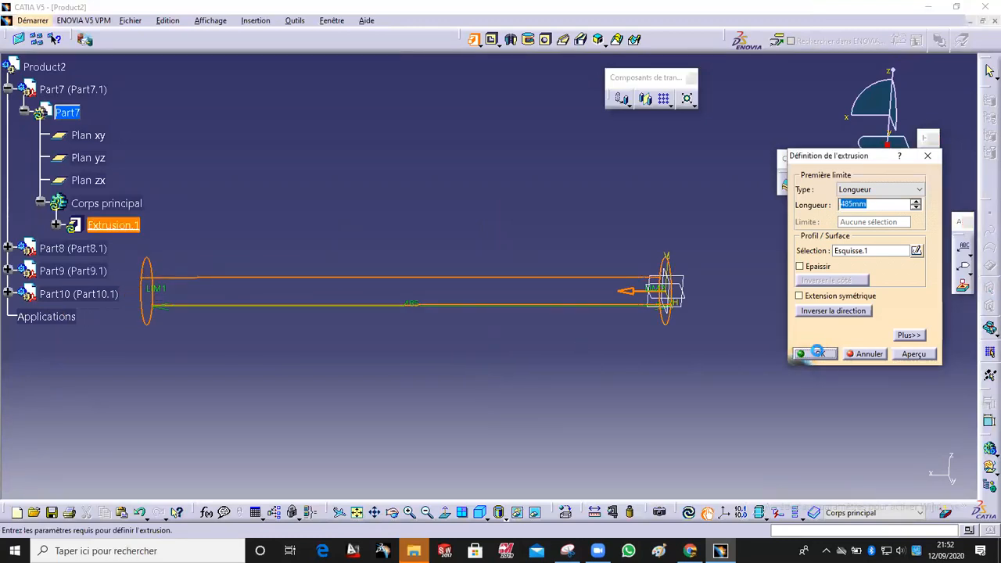
pyautogui.click(813, 354)
# Step: Create a point on the top circular edge of the extruded cylinder
pyautogui.moveTo(412, 330); pyautogui.dragTo(328, 313, button='middle')
pyautogui.moveTo(816, 297); pyautogui.dragTo(749, 342, button='middle')
pyautogui.click(873, 312)
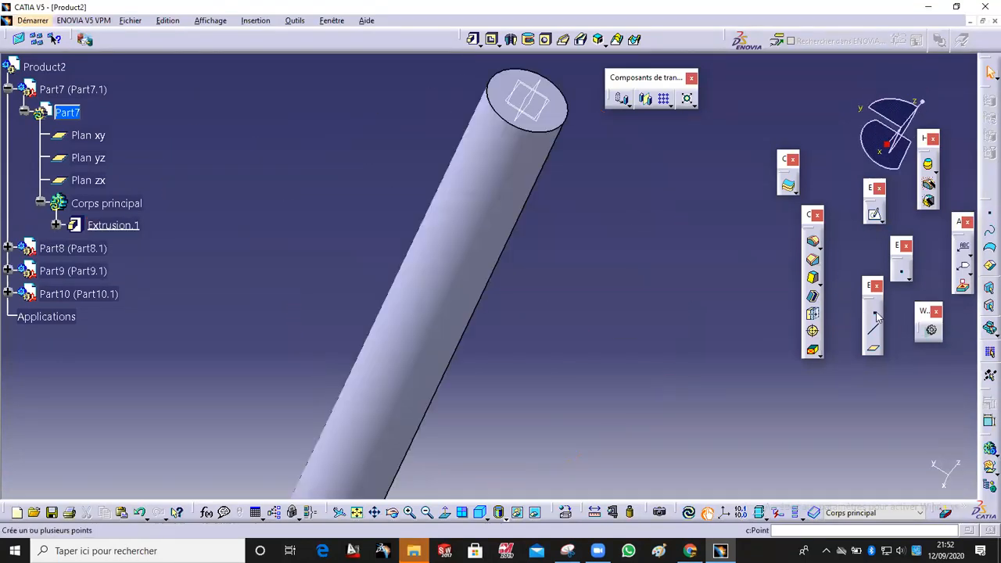
pyautogui.click(563, 131)
pyautogui.click(791, 360)
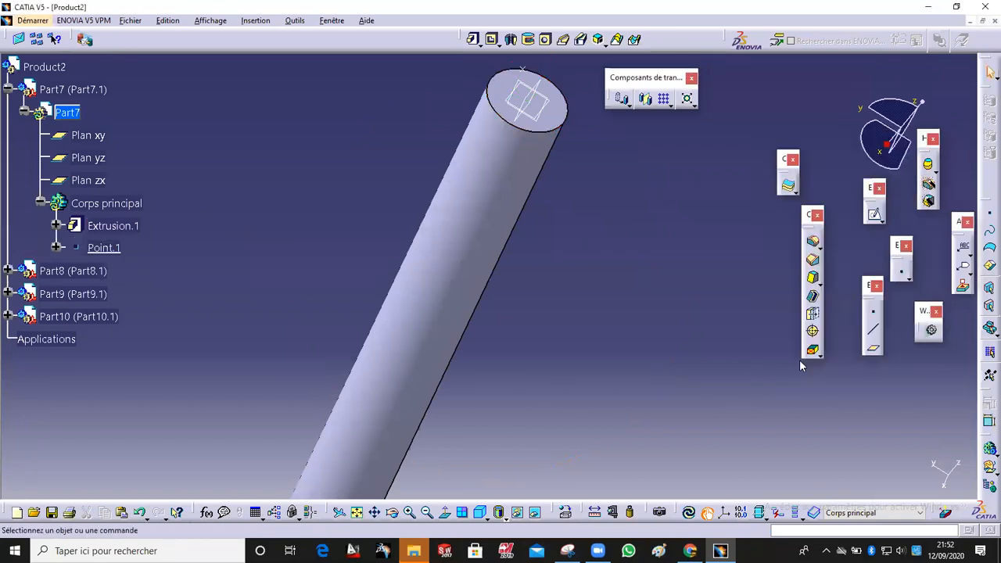
pyautogui.moveTo(552, 161); pyautogui.dragTo(376, 164, button='middle')
pyautogui.moveTo(546, 271); pyautogui.dragTo(496, 195, button='middle')
pyautogui.click(479, 297)
pyautogui.click(386, 132)
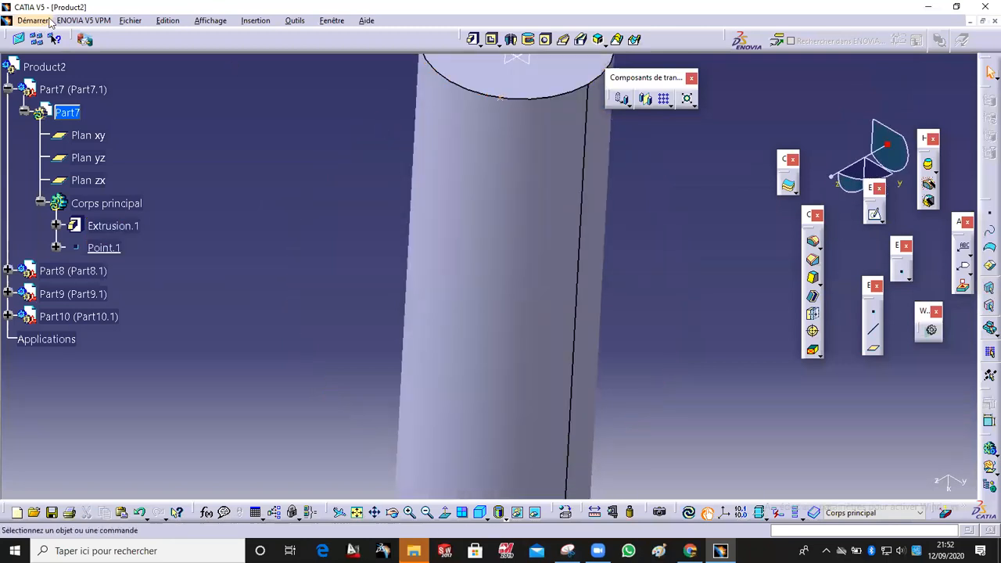
# Step: Switch to the Generative Shape Design workbench
pyautogui.click(50, 22)
pyautogui.moveTo(47, 66)
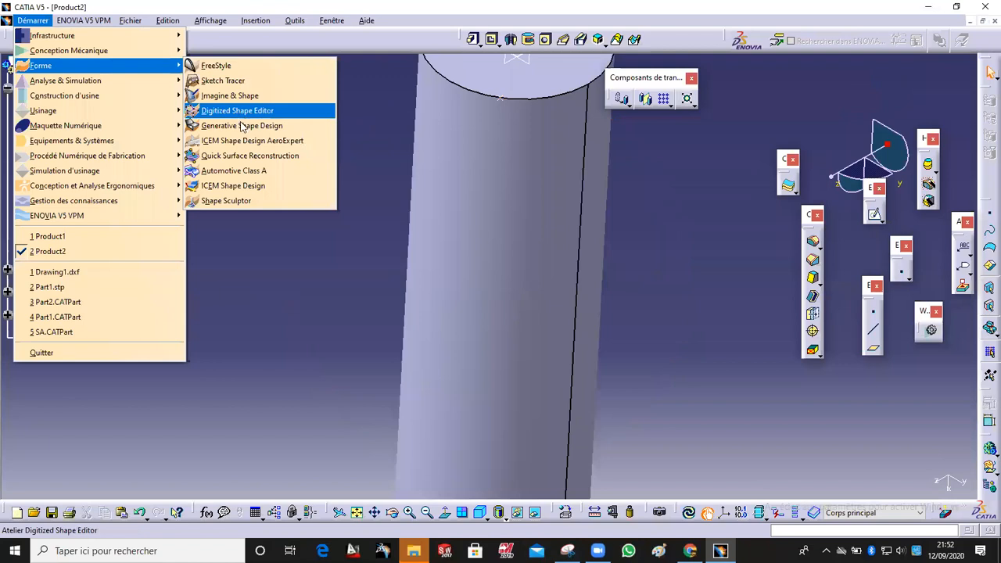
pyautogui.click(242, 126)
pyautogui.moveTo(429, 192); pyautogui.dragTo(532, 202, button='middle')
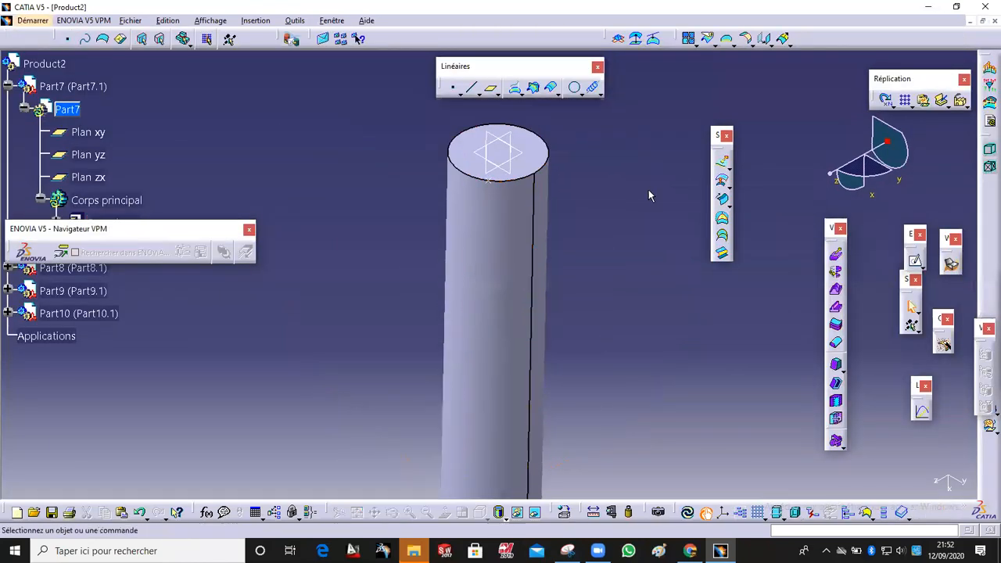
# Step: Start a helix starting at Point.1 and set its axis to the X axis
pyautogui.click(594, 90)
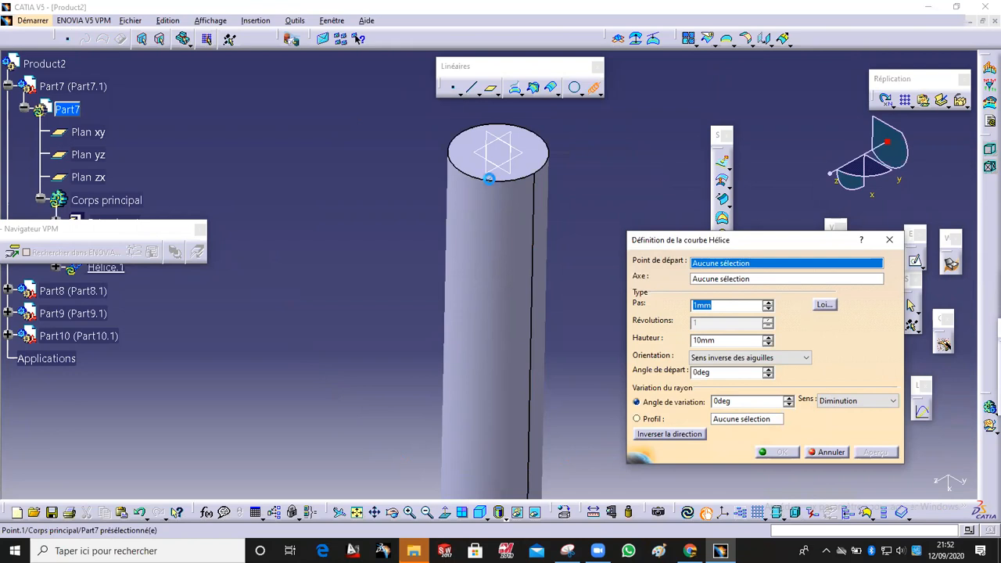
pyautogui.click(489, 178)
pyautogui.moveTo(520, 345); pyautogui.dragTo(525, 250, button='middle')
pyautogui.rightClick(731, 284)
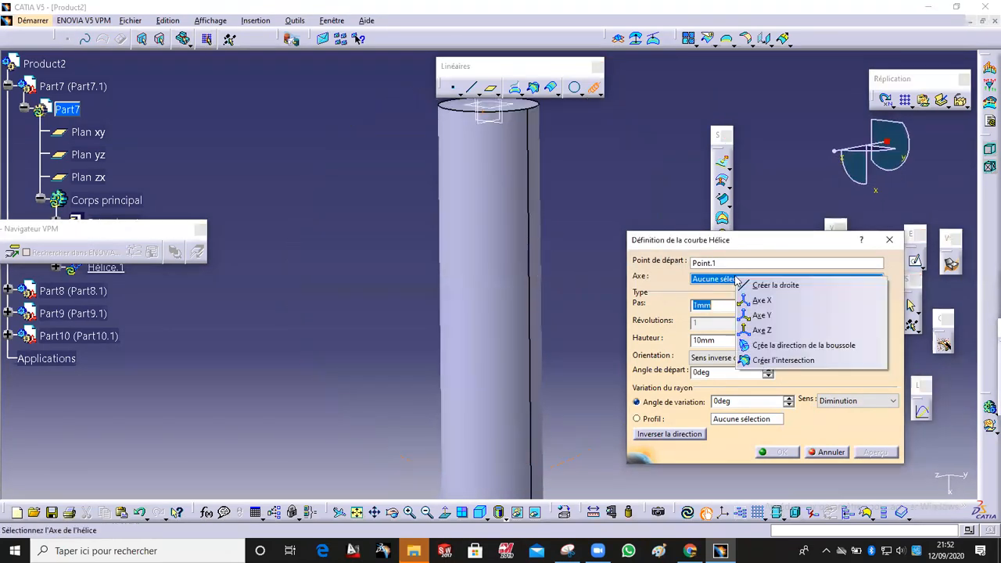
pyautogui.click(749, 301)
pyautogui.rightClick(753, 282)
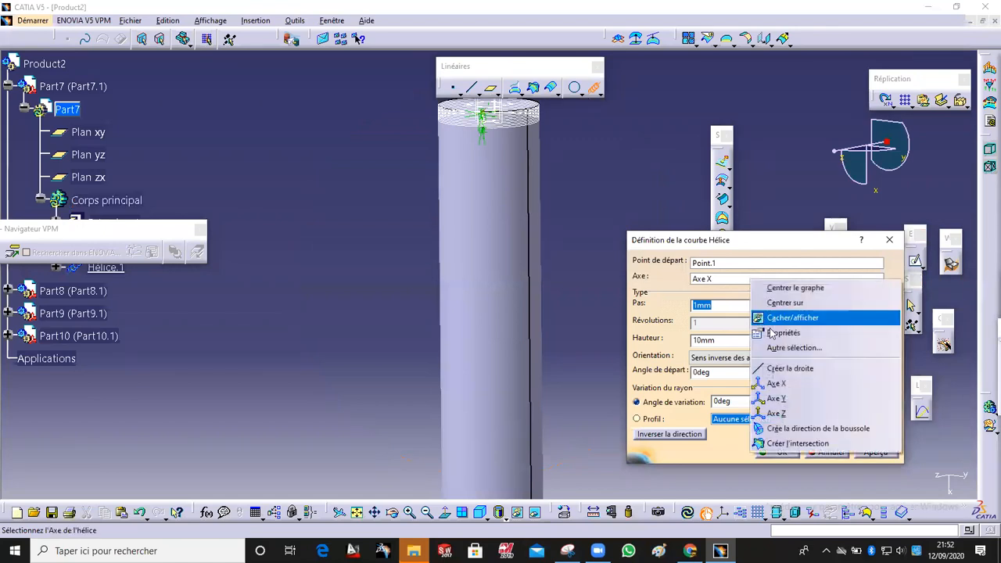
pyautogui.click(774, 398)
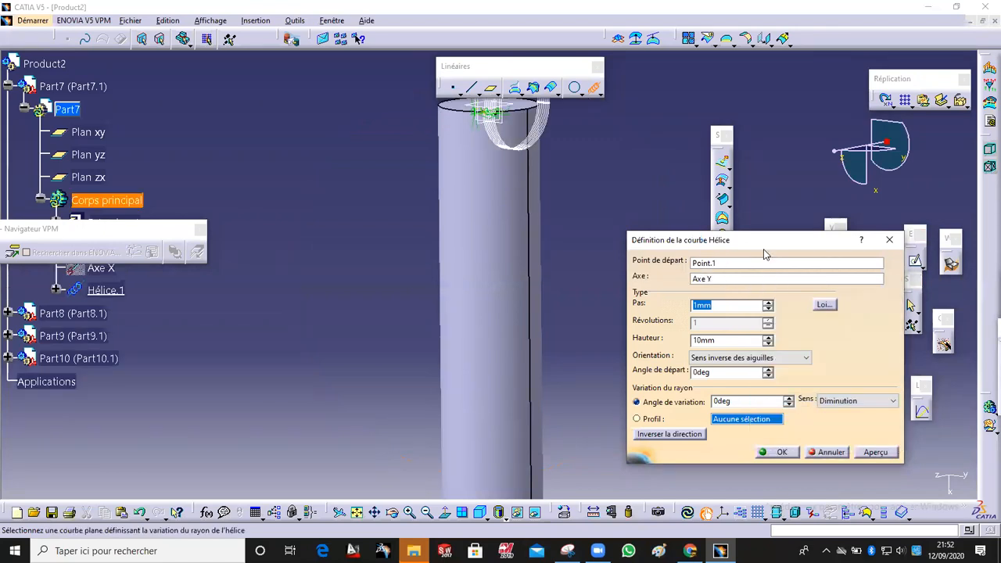
pyautogui.moveTo(469, 266); pyautogui.dragTo(512, 263, button='middle')
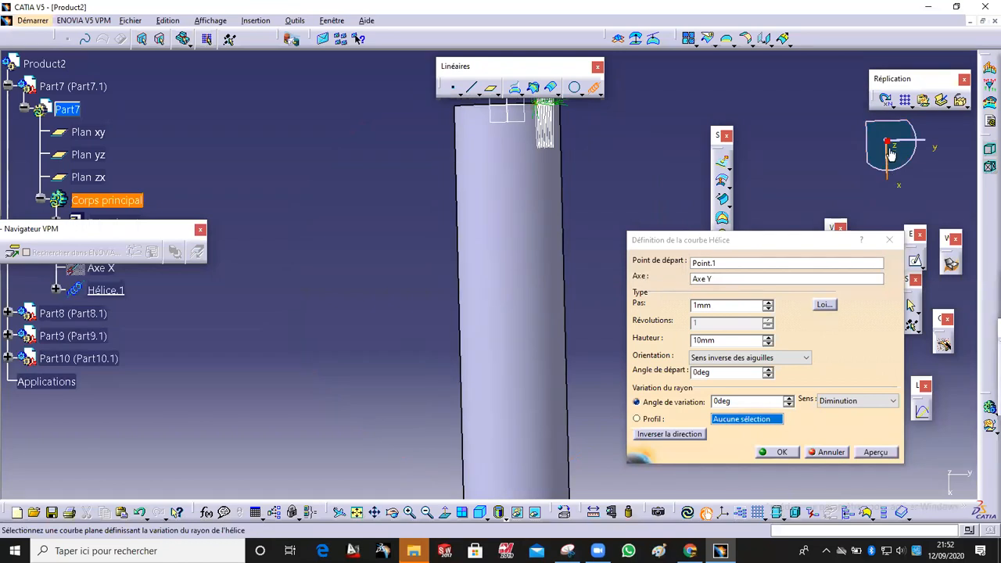
pyautogui.click(695, 280)
pyautogui.rightClick(698, 284)
pyautogui.click(723, 385)
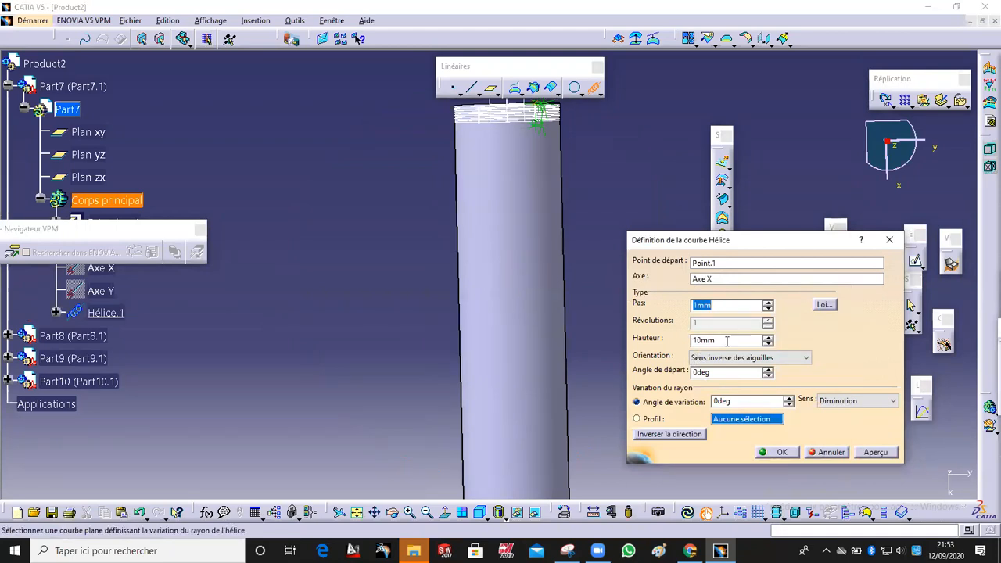
# Step: Set the helix height to 1000 mm
pyautogui.click(768, 302)
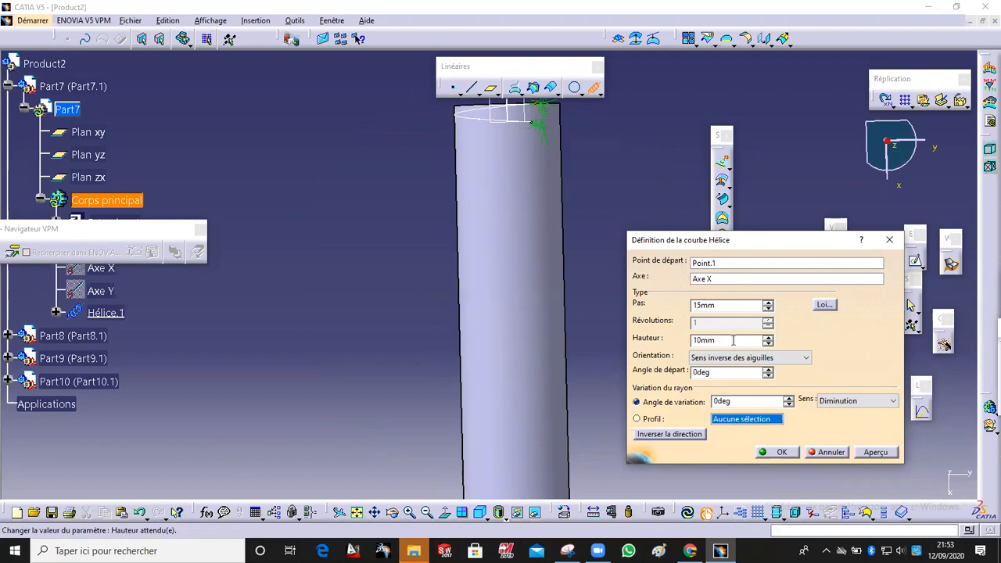
pyautogui.press('Return')
pyautogui.write('3')
pyautogui.click(353, 259)
pyautogui.moveTo(376, 221); pyautogui.dragTo(372, 325, button='middle')
pyautogui.middleClick(491, 320)
pyautogui.moveTo(731, 340); pyautogui.dragTo(563, 331)
pyautogui.write('100')
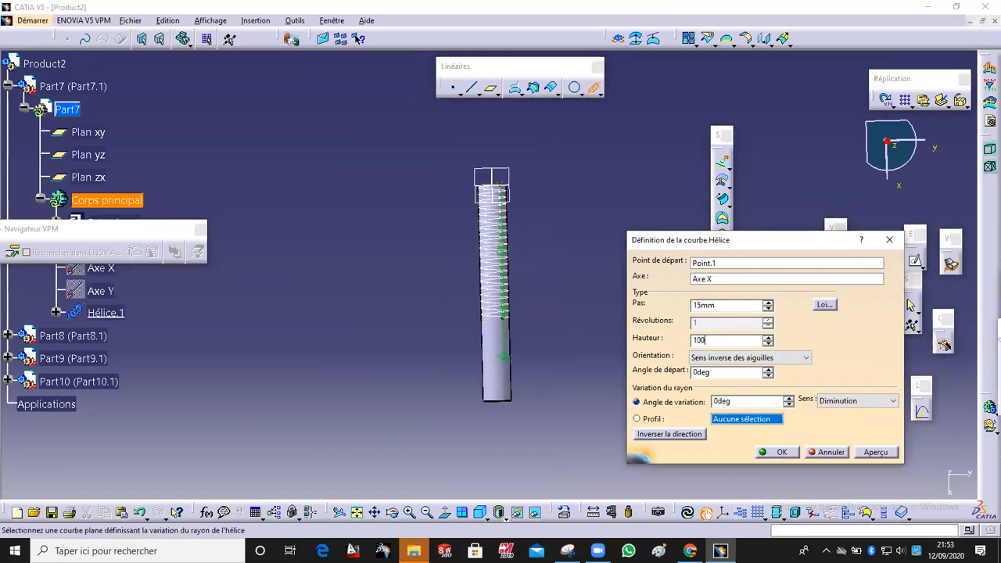
pyautogui.click(552, 393)
pyautogui.moveTo(552, 389); pyautogui.dragTo(510, 325, button='middle')
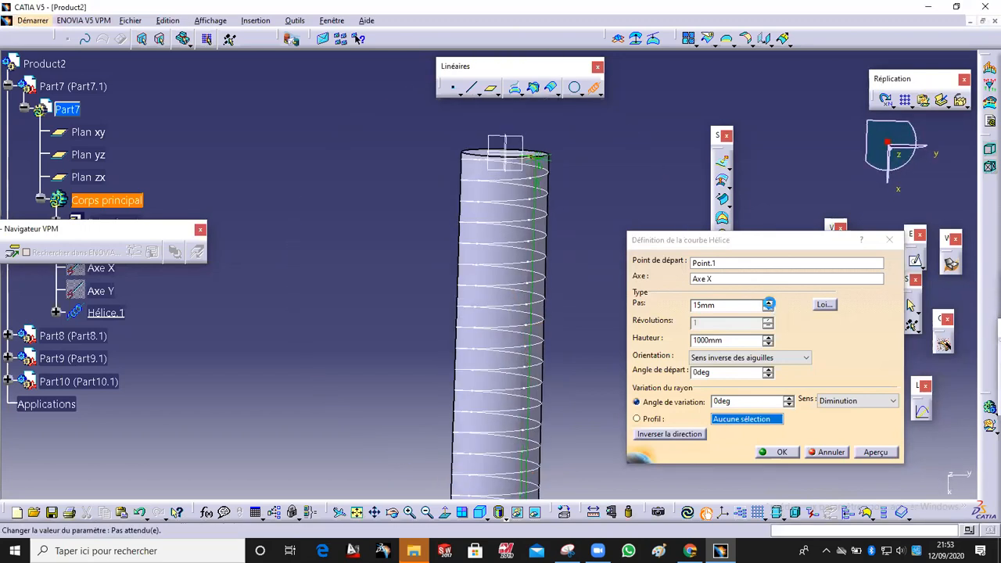
# Step: Set the helix pitch to 24 mm and confirm the helix
pyautogui.click(768, 302)
pyautogui.click(768, 302)
pyautogui.click(768, 302)
pyautogui.click(769, 302)
pyautogui.click(769, 302)
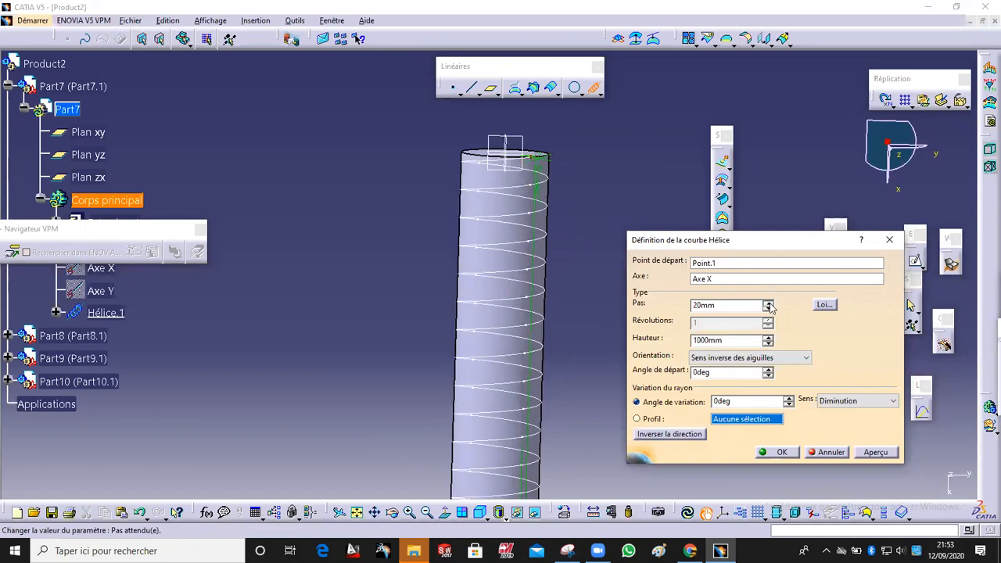
pyautogui.moveTo(528, 257); pyautogui.dragTo(582, 246, button='middle')
pyautogui.moveTo(403, 399); pyautogui.dragTo(399, 360, button='middle')
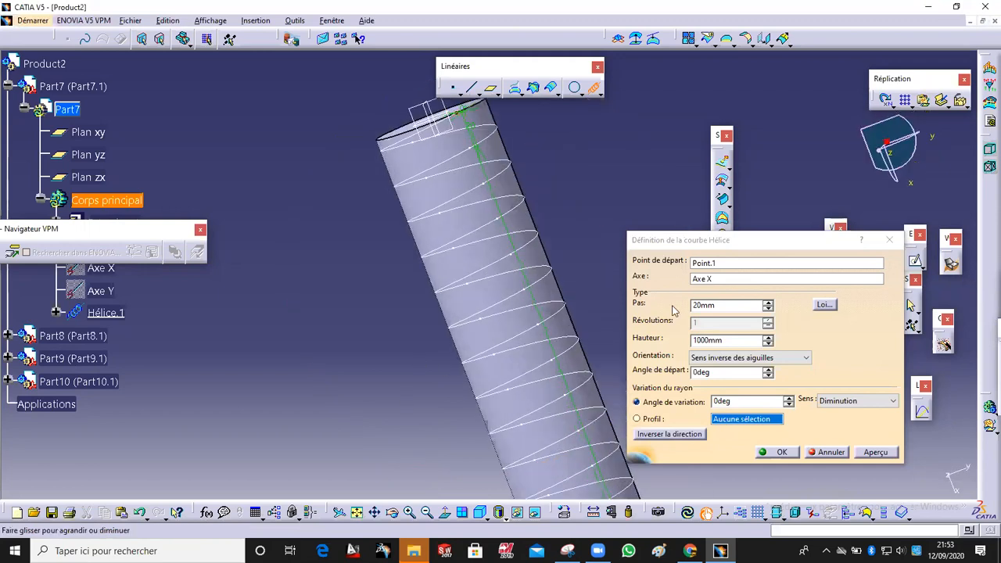
pyautogui.click(766, 302)
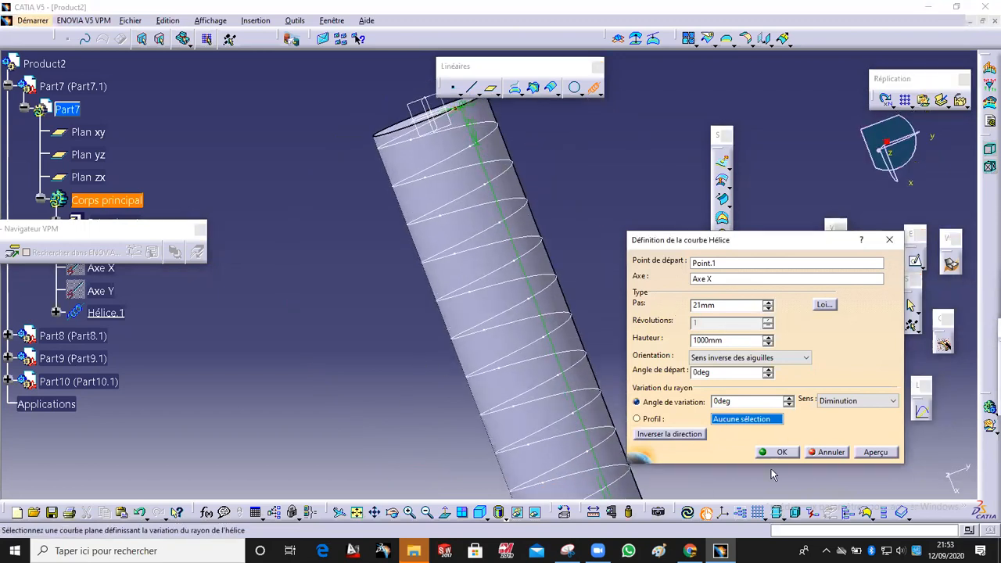
pyautogui.click(785, 455)
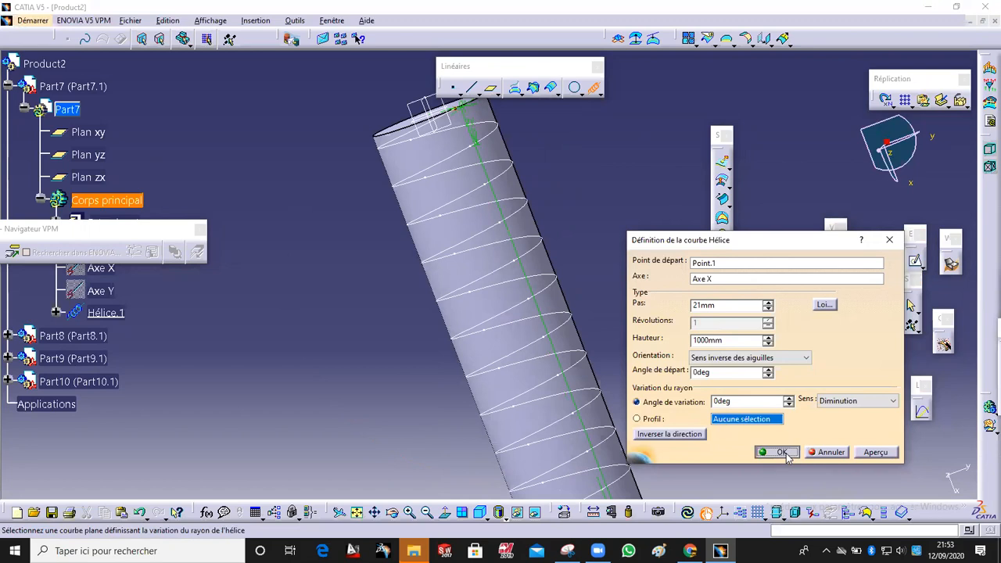
pyautogui.click(767, 303)
pyautogui.click(767, 303)
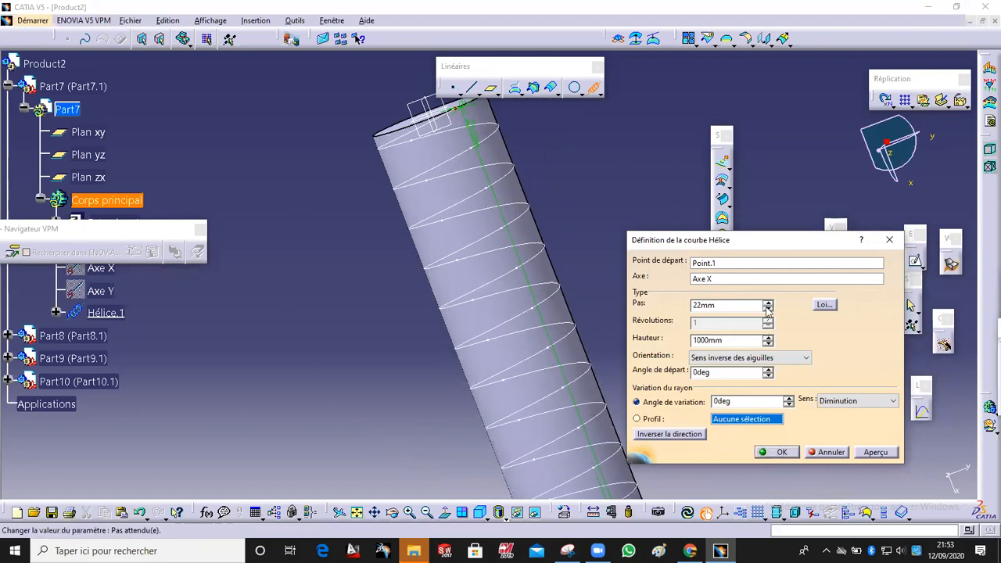
pyautogui.click(768, 302)
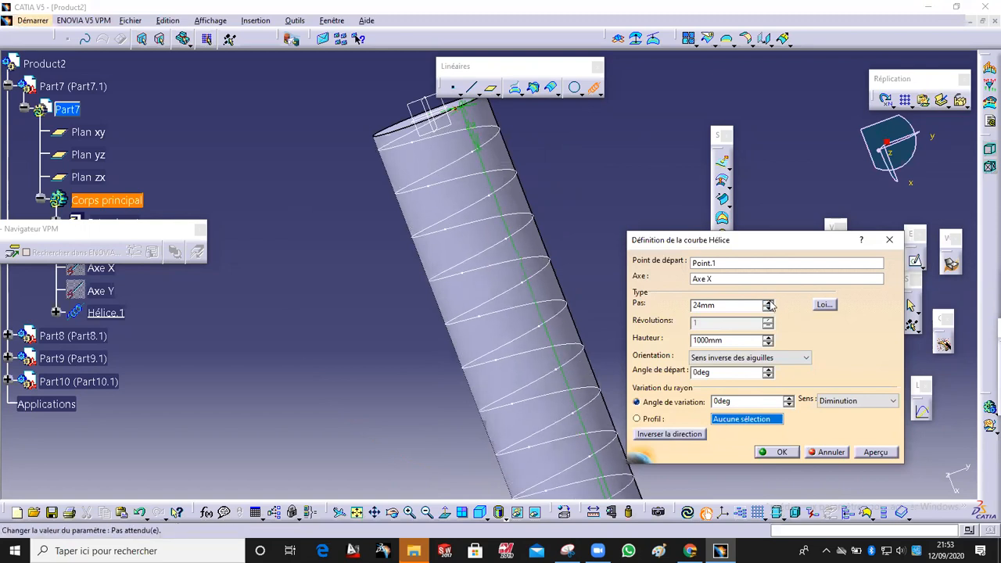
pyautogui.click(777, 452)
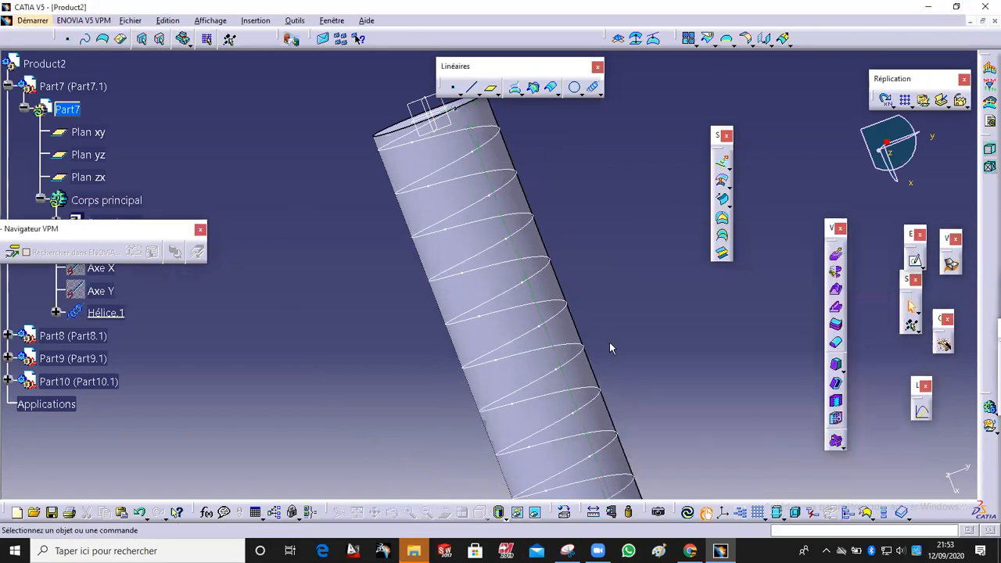
# Step: Create a plane parallel to the xy plane passing through Point.1
pyautogui.moveTo(314, 191); pyautogui.dragTo(462, 239, button='middle')
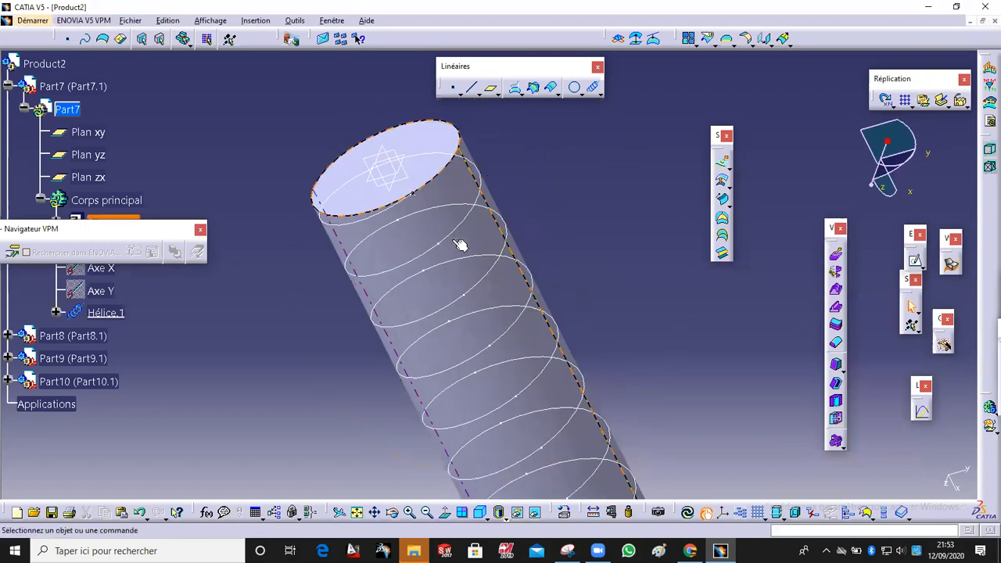
pyautogui.click(490, 89)
pyautogui.moveTo(402, 239); pyautogui.dragTo(636, 329, button='middle')
pyautogui.click(639, 299)
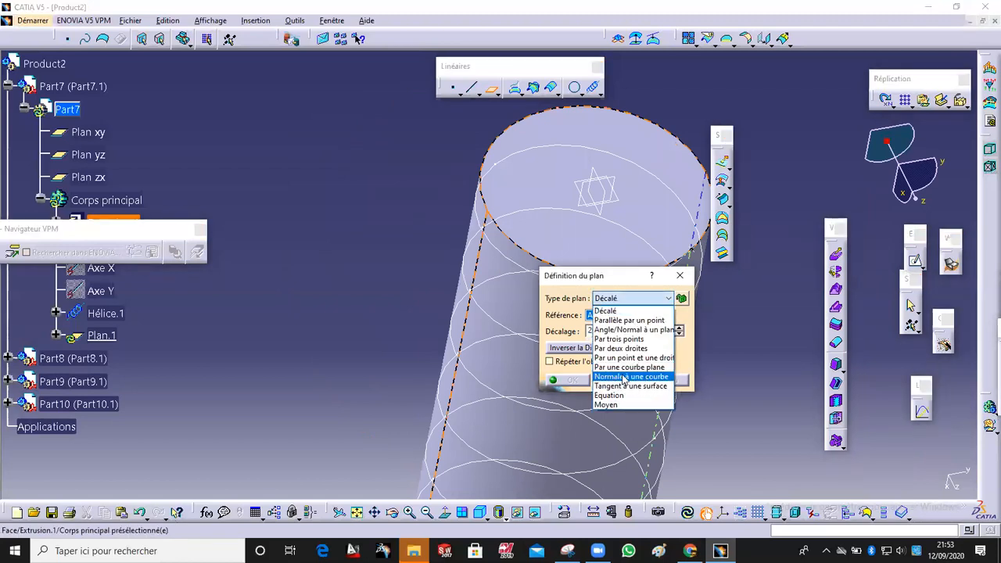
pyautogui.click(623, 321)
pyautogui.moveTo(523, 203); pyautogui.dragTo(414, 254, button='middle')
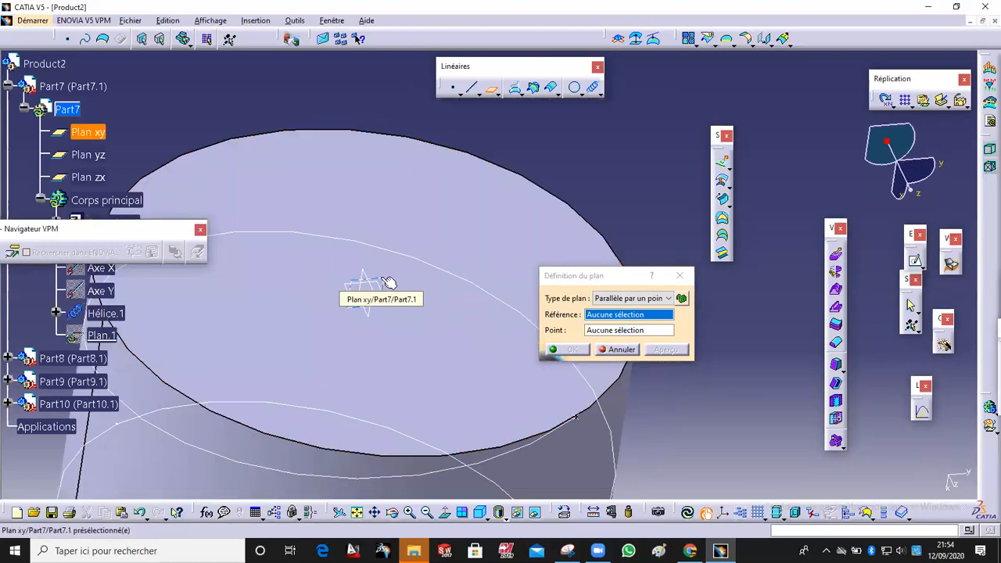
pyautogui.click(389, 283)
pyautogui.moveTo(380, 279); pyautogui.dragTo(220, 272, button='middle')
pyautogui.moveTo(530, 197); pyautogui.dragTo(509, 225, button='middle')
pyautogui.click(510, 217)
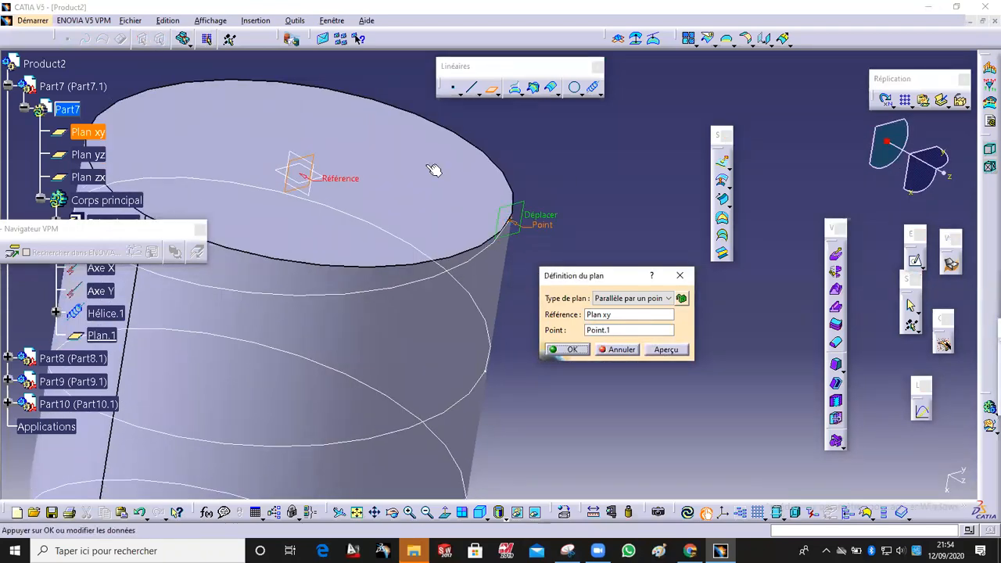
pyautogui.moveTo(436, 170); pyautogui.dragTo(438, 213, button='middle')
pyautogui.click(557, 351)
pyautogui.moveTo(542, 356); pyautogui.dragTo(375, 279, button='middle')
pyautogui.moveTo(355, 226); pyautogui.dragTo(375, 331, button='middle')
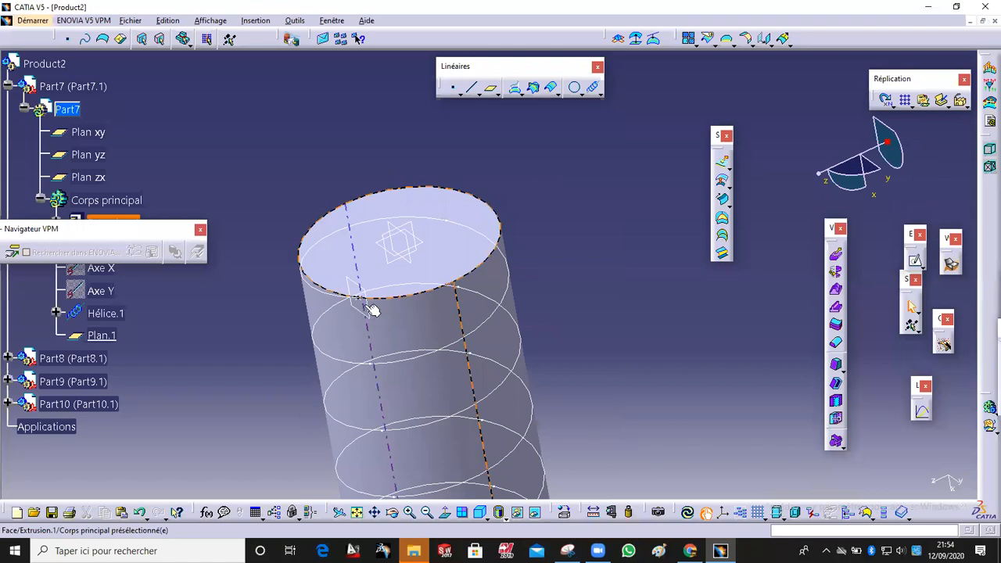
# Step: Open a sketch on Plan.1 and draw a small centred rectangle near the cylinder's edge
pyautogui.click(369, 302)
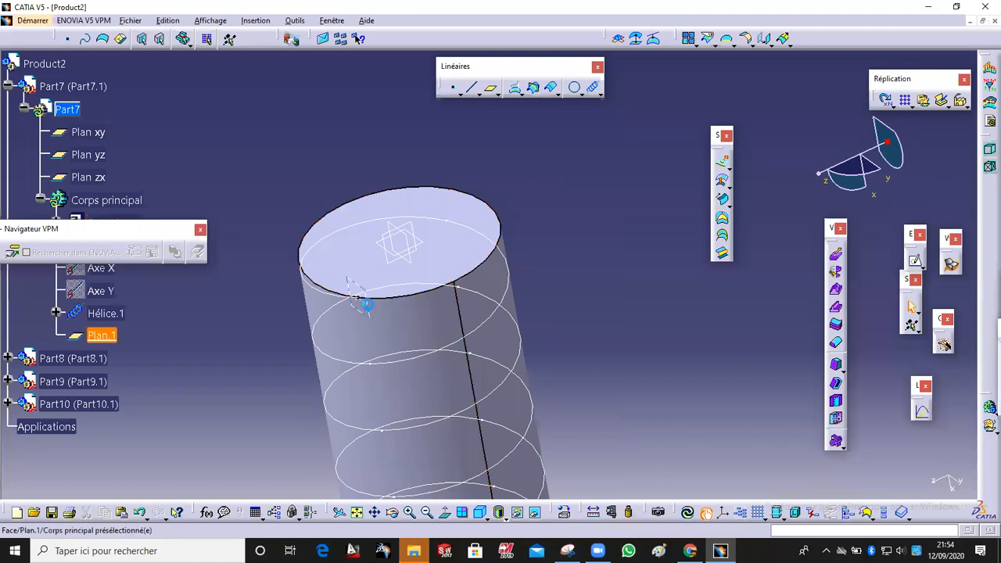
pyautogui.click(916, 264)
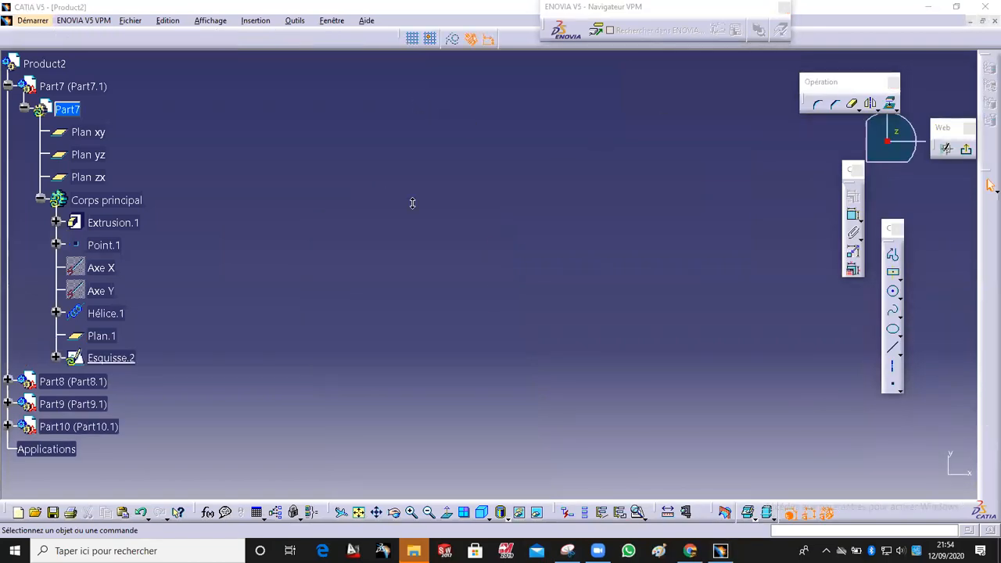
pyautogui.click(359, 514)
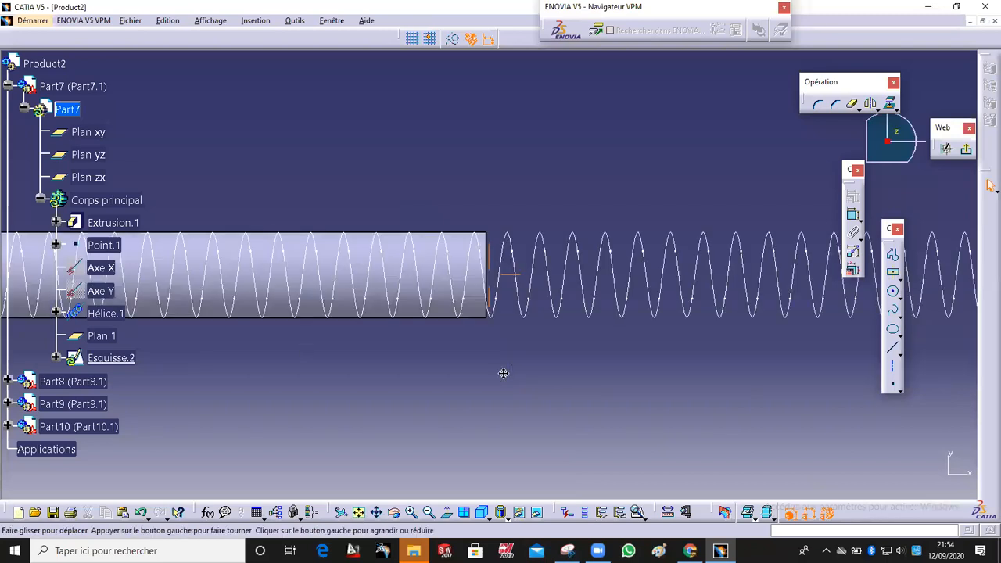
pyautogui.moveTo(503, 373); pyautogui.dragTo(732, 494, button='middle')
pyautogui.moveTo(620, 402); pyautogui.dragTo(704, 233, button='middle')
pyautogui.moveTo(663, 324); pyautogui.dragTo(659, 188, button='middle')
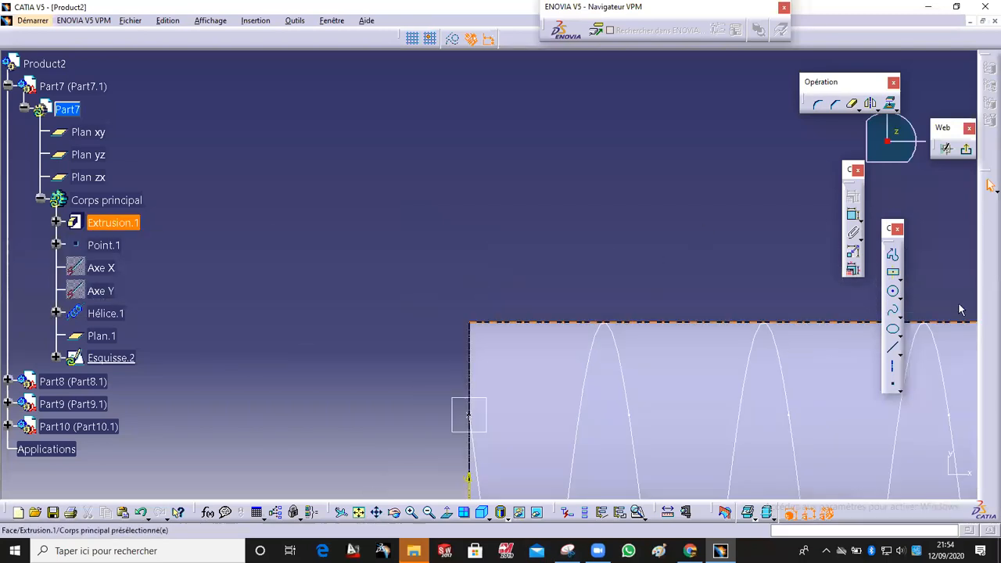
pyautogui.click(893, 274)
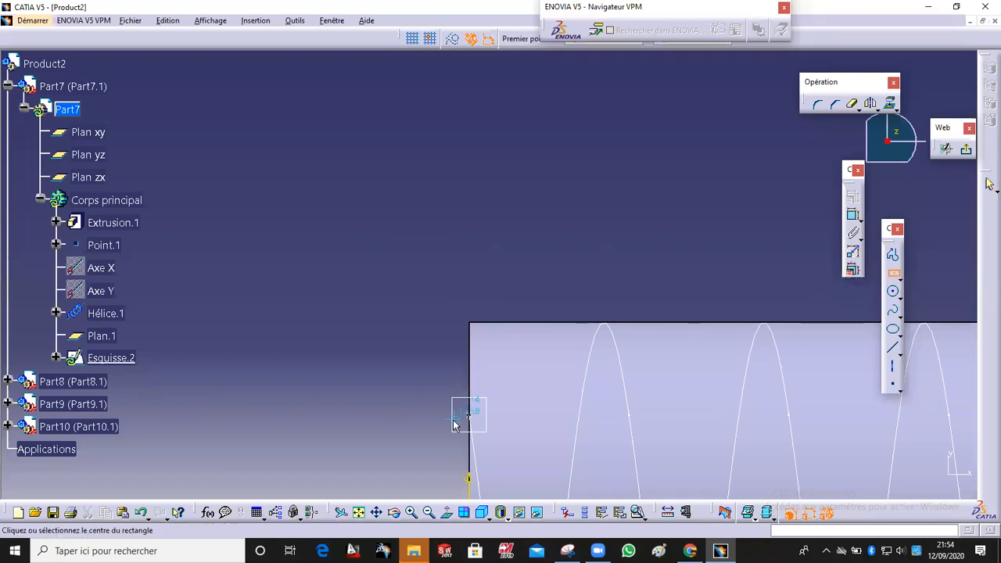
pyautogui.click(359, 347)
pyautogui.click(369, 370)
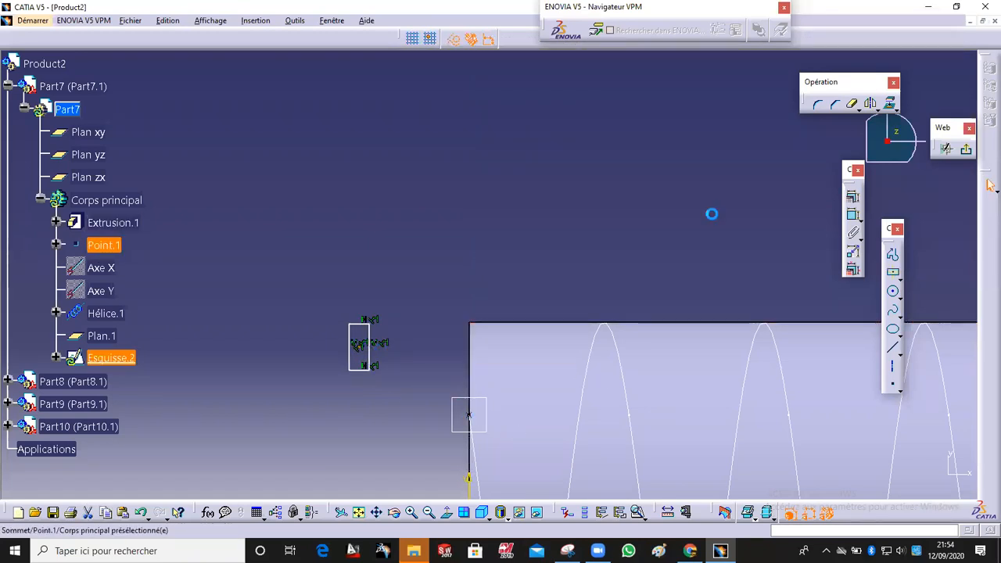
# Step: Add a coincidence constraint between the rectangle's centre and Point.1
pyautogui.click(852, 197)
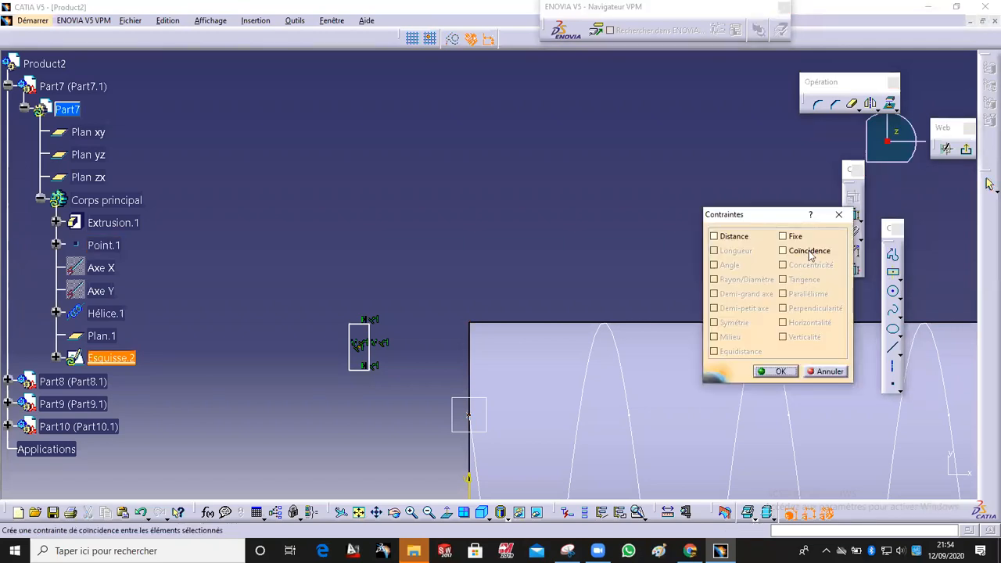
pyautogui.click(810, 251)
pyautogui.click(786, 371)
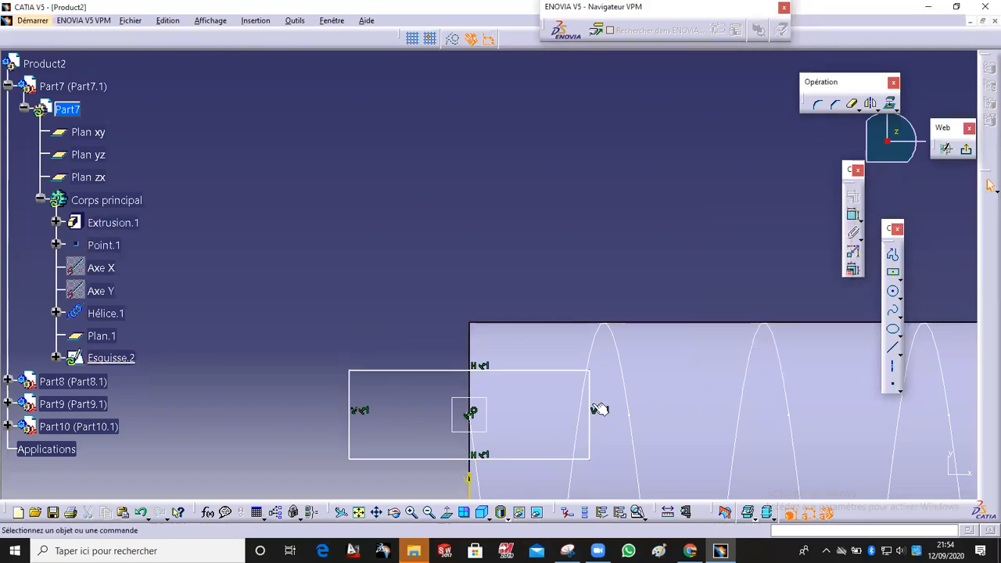
# Step: Resize the rectangle by dragging its sides and exit the sketcher
pyautogui.moveTo(570, 402)
pyautogui.mouseDown()
pyautogui.moveTo(521, 411)
pyautogui.moveTo(521, 380)
pyautogui.moveTo(485, 397)
pyautogui.mouseUp()
pyautogui.moveTo(519, 387)
pyautogui.mouseDown(button='middle')
pyautogui.moveTo(497, 452)
pyautogui.moveTo(500, 156)
pyautogui.moveTo(509, 184)
pyautogui.moveTo(522, 179)
pyautogui.moveTo(515, 209)
pyautogui.moveTo(483, 110)
pyautogui.moveTo(478, 245)
pyautogui.mouseUp(button='middle')
pyautogui.moveTo(465, 188); pyautogui.dragTo(461, 180)
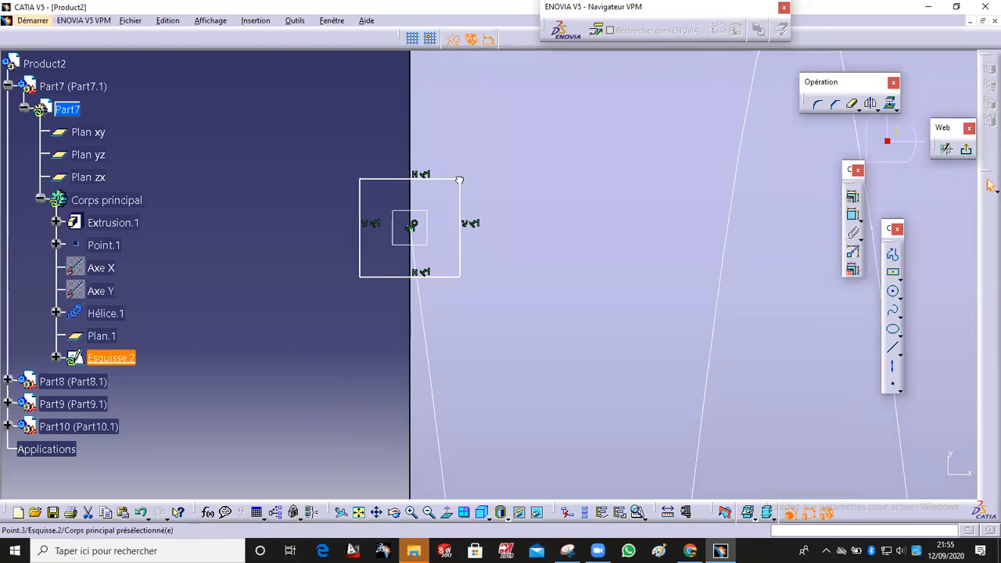
pyautogui.keyDown('ctrl'); pyautogui.moveTo(426, 211); pyautogui.dragTo(426, 248, button='middle'); pyautogui.keyUp('ctrl')
pyautogui.moveTo(514, 172)
pyautogui.mouseDown(button='middle')
pyautogui.moveTo(550, 163)
pyautogui.moveTo(662, 196)
pyautogui.mouseUp(button='middle')
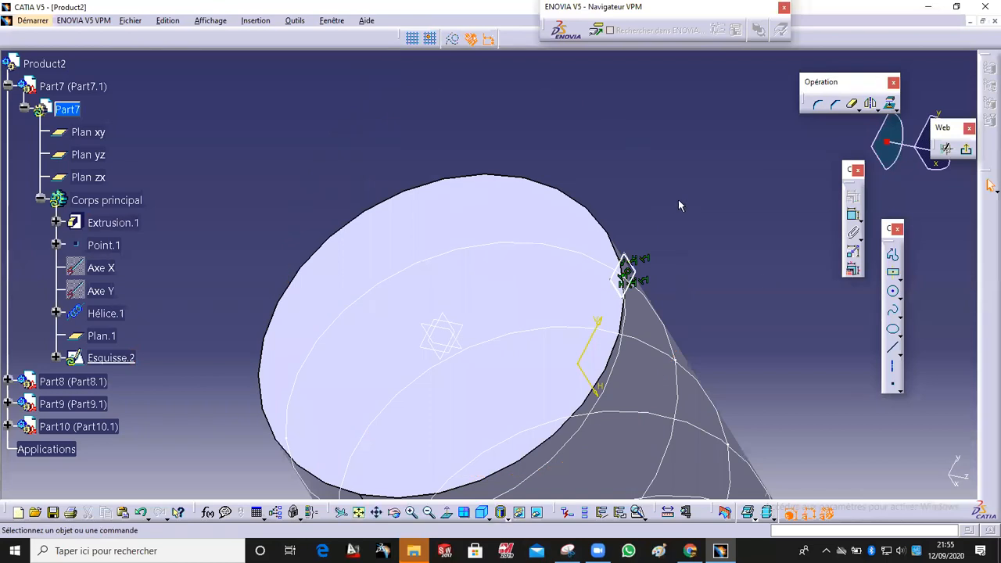
pyautogui.moveTo(670, 297)
pyautogui.mouseDown(button='middle')
pyautogui.moveTo(579, 277)
pyautogui.moveTo(583, 182)
pyautogui.mouseUp(button='middle')
pyautogui.keyDown('ctrl'); pyautogui.moveTo(743, 201); pyautogui.dragTo(754, 289, button='middle'); pyautogui.keyUp('ctrl')
pyautogui.click(966, 156)
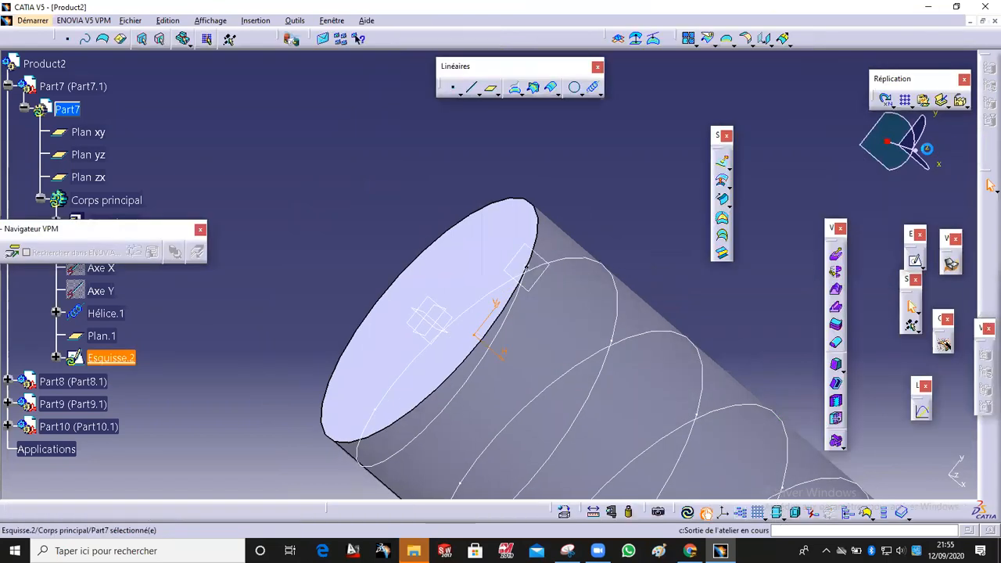
# Step: Switch to the Part Design workbench
pyautogui.click(45, 21)
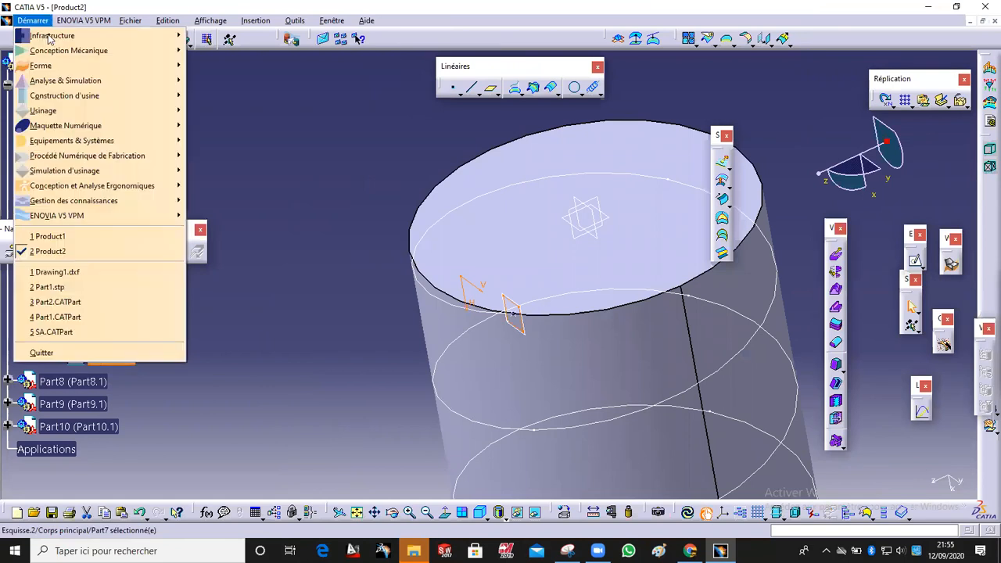
pyautogui.moveTo(69, 51)
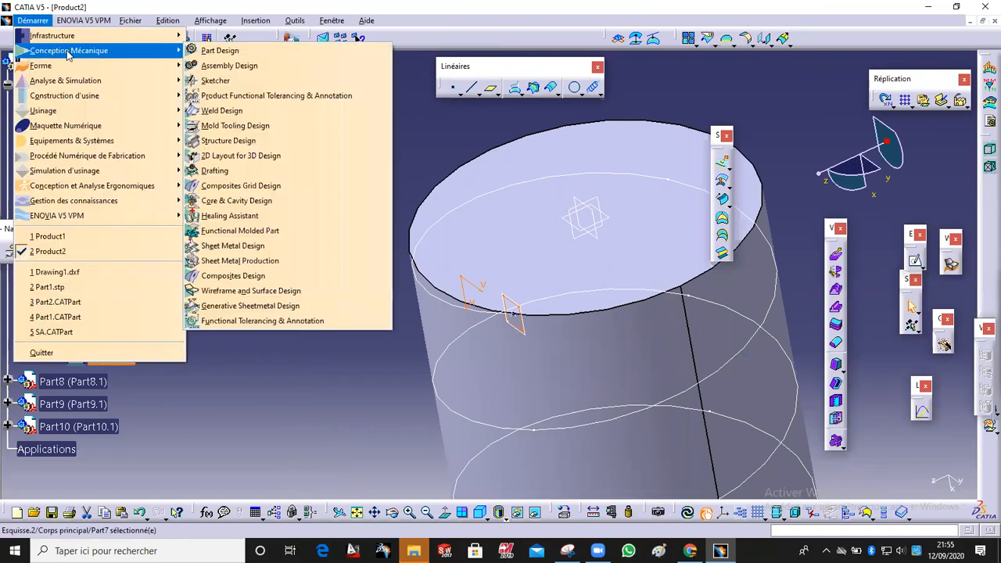
pyautogui.click(263, 50)
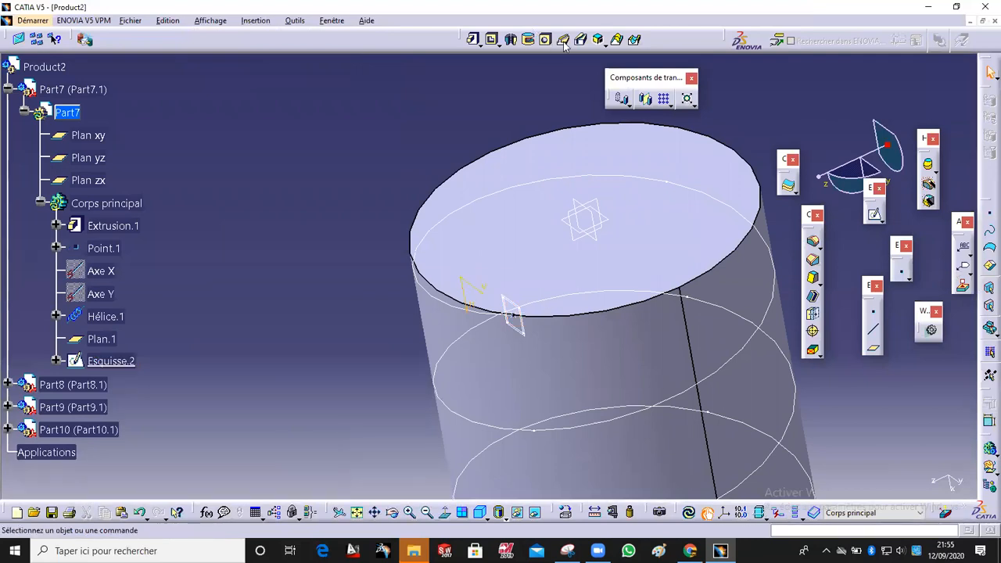
# Step: Start a slot with Esquisse.2 as the profile and Hélice.1 as the guide curve
pyautogui.click(581, 41)
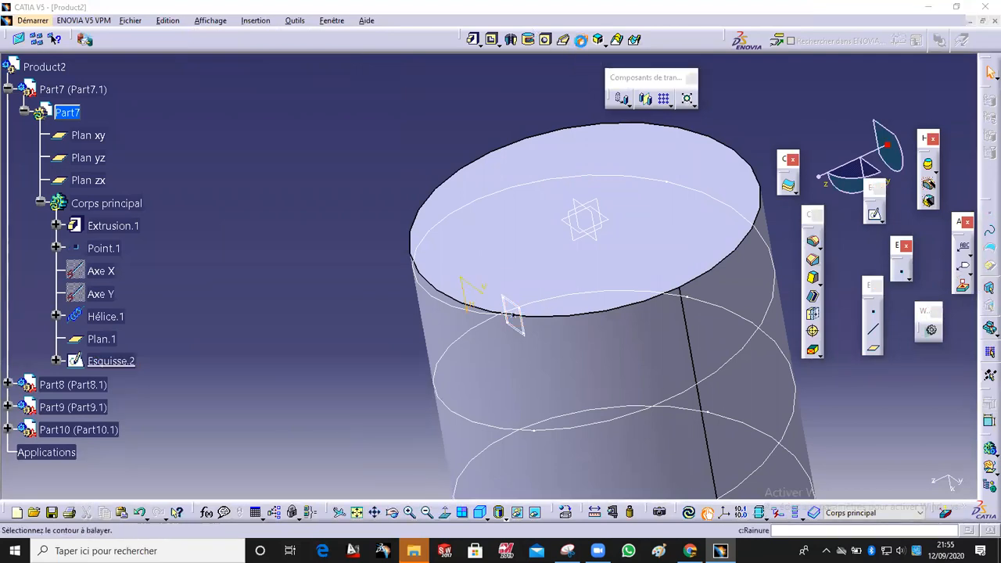
pyautogui.click(523, 329)
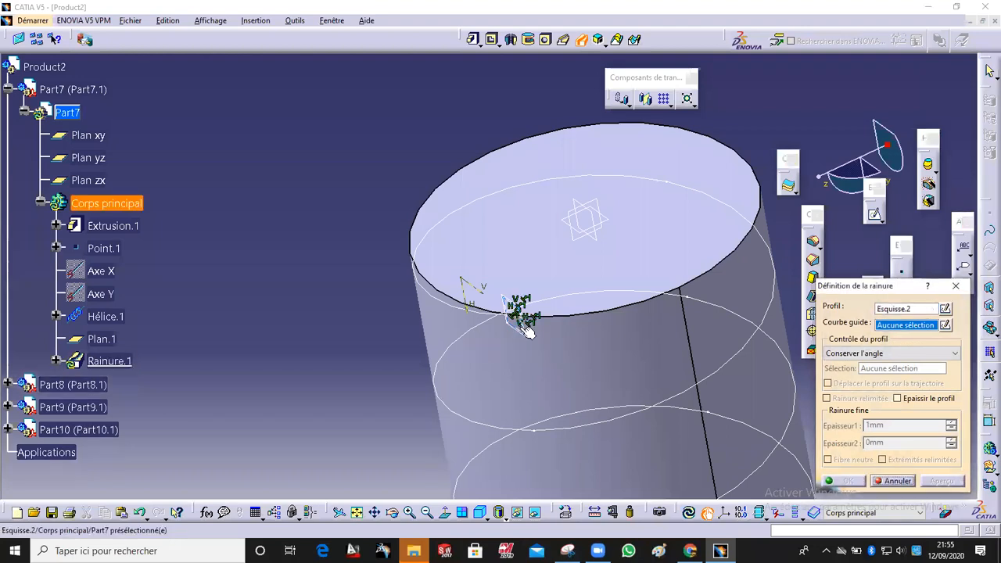
pyautogui.click(451, 307)
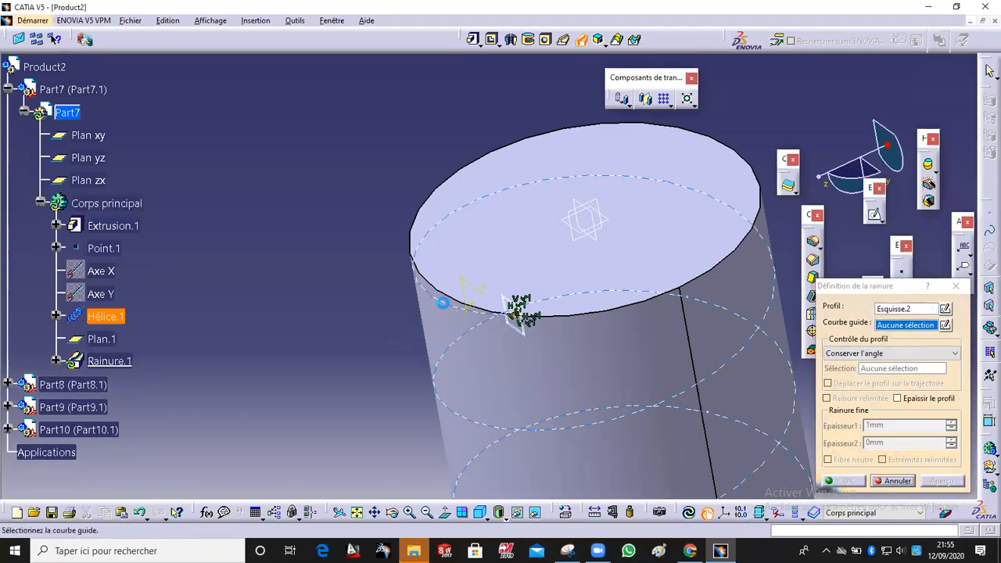
# Step: Set the slot's profile control to reference surface using the cylinder face, preview and confirm the slot
pyautogui.click(918, 353)
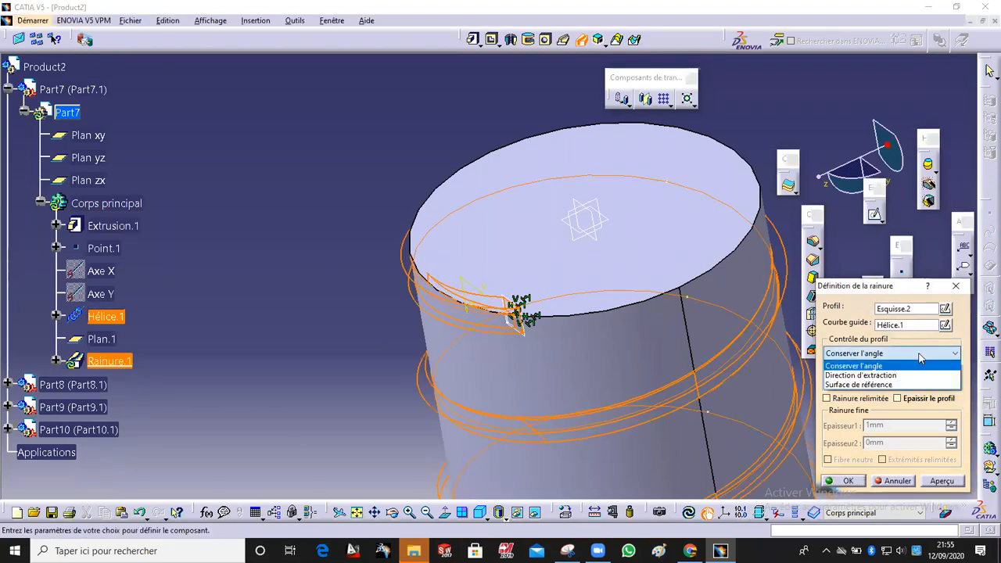
pyautogui.click(892, 385)
pyautogui.click(581, 352)
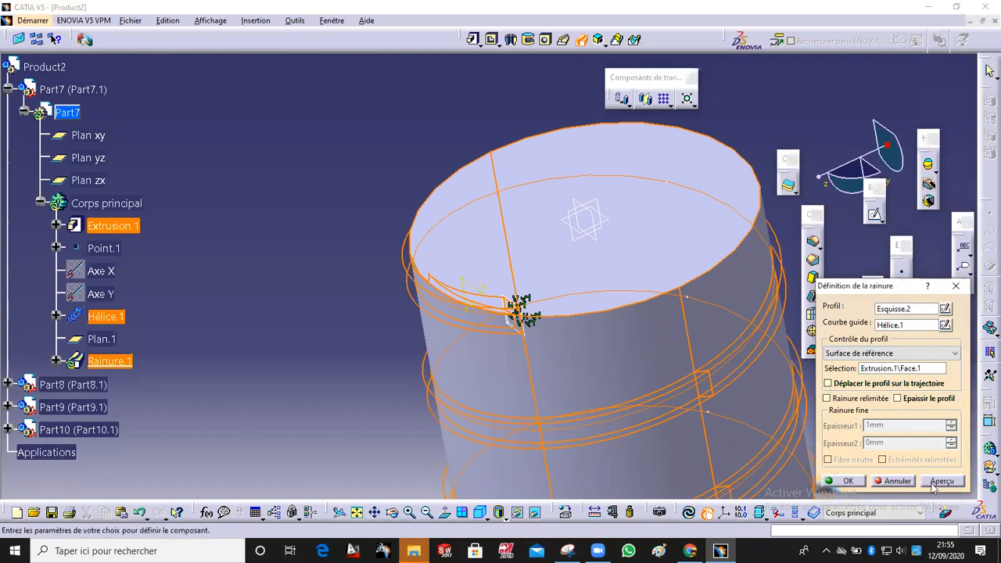
pyautogui.click(932, 481)
pyautogui.moveTo(513, 351); pyautogui.dragTo(501, 442, button='middle')
pyautogui.click(834, 483)
# Step: Edit Hélice.1 and lower its pitch from the spinner, then confirm the helix
pyautogui.moveTo(461, 269); pyautogui.dragTo(250, 270, button='middle')
pyautogui.moveTo(493, 371); pyautogui.dragTo(509, 337, button='middle')
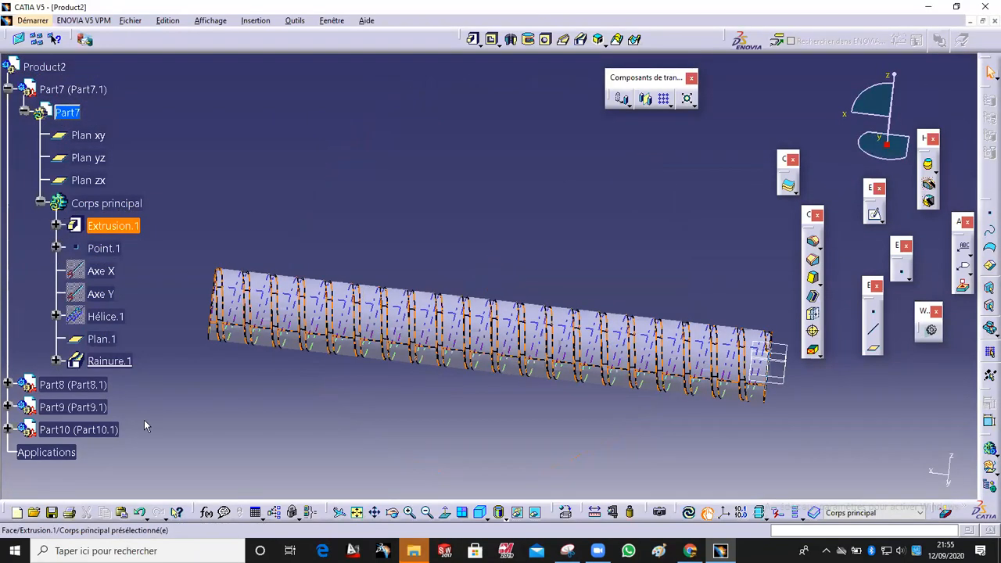
pyautogui.doubleClick(105, 316)
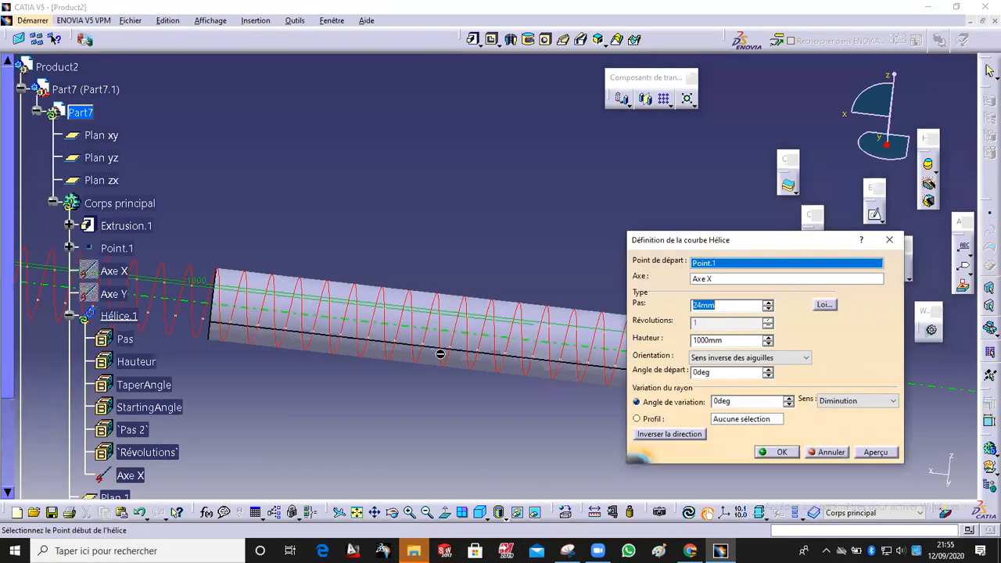
pyautogui.click(768, 309)
pyautogui.click(768, 310)
pyautogui.click(768, 310)
pyautogui.click(769, 309)
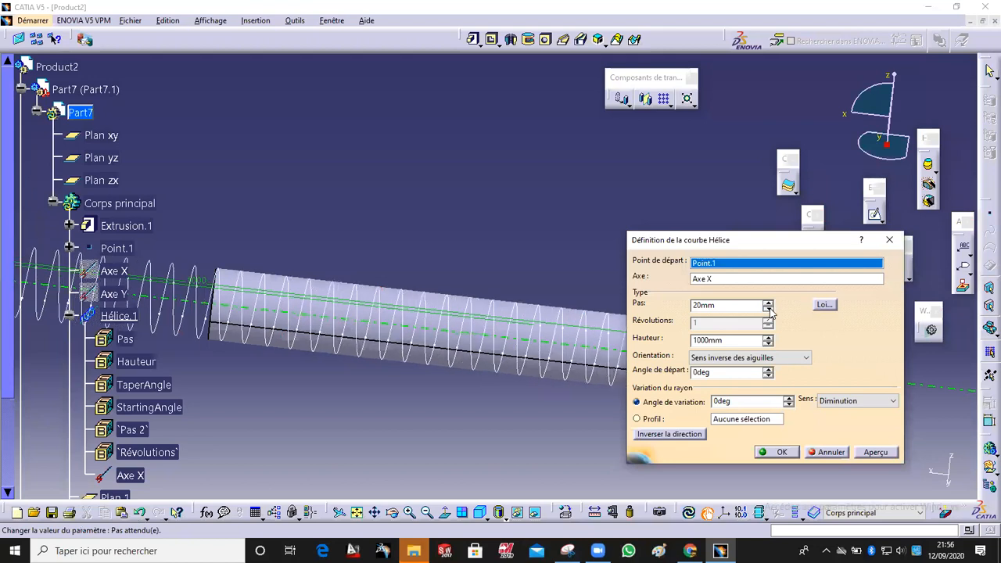
pyautogui.click(769, 310)
pyautogui.click(769, 310)
pyautogui.click(769, 309)
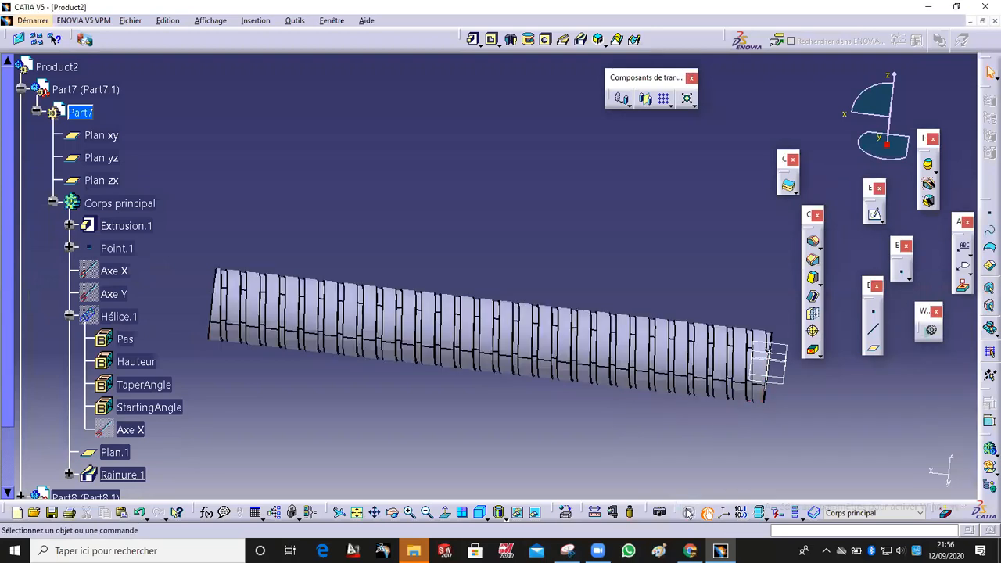
# Step: Edit Esquisse.2 to enlarge the rectangular thread profile, exit the sketcher and update the part
pyautogui.moveTo(631, 452); pyautogui.dragTo(637, 369, button='middle')
pyautogui.scroll(5, 625, 344)
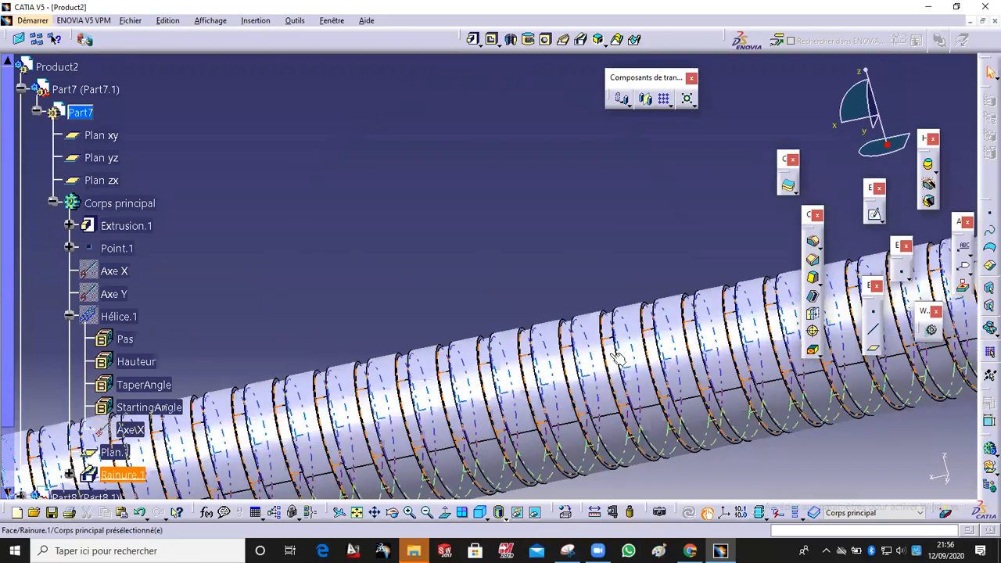
pyautogui.scroll(-2, 616, 362)
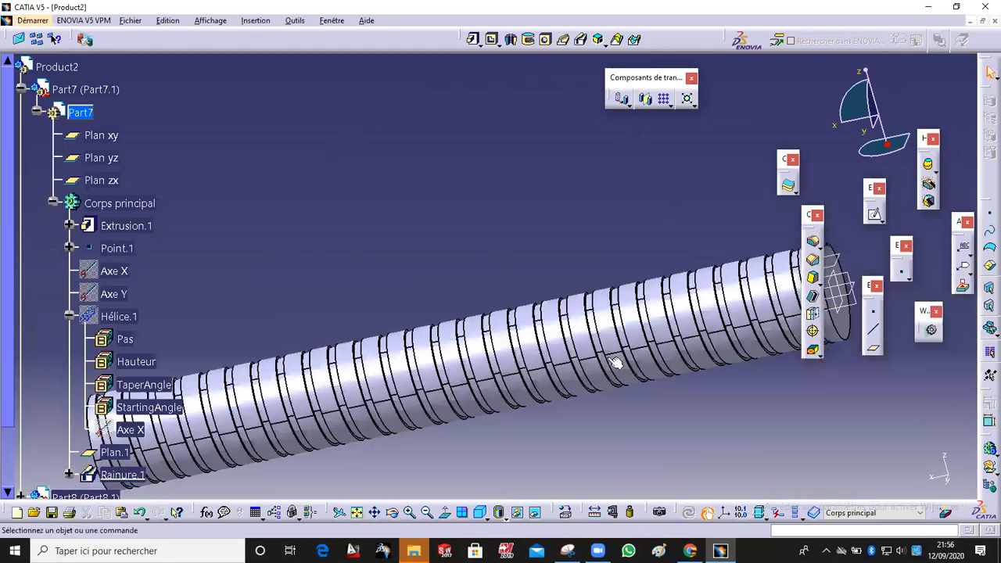
pyautogui.scroll(-2, 262, 291)
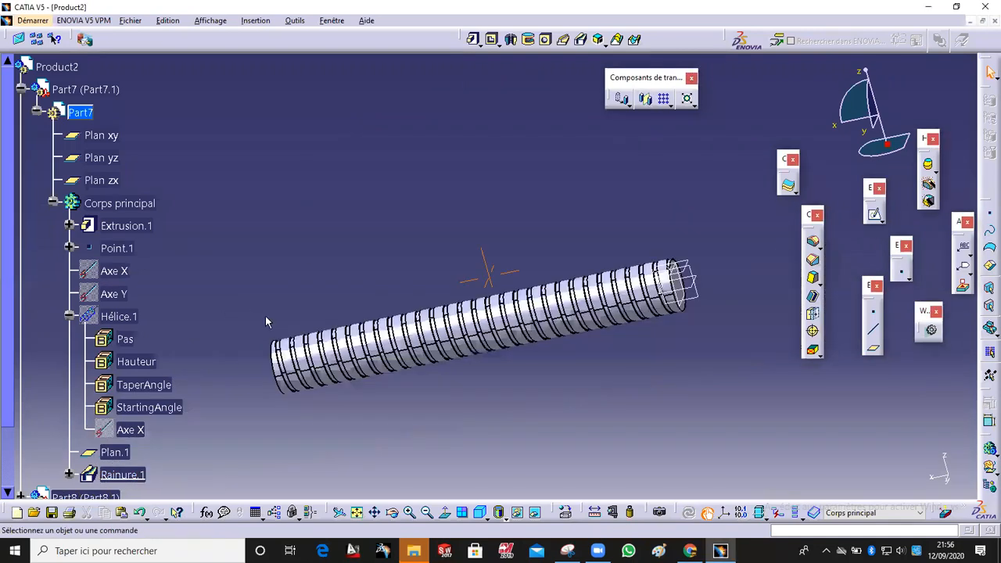
pyautogui.click(68, 474)
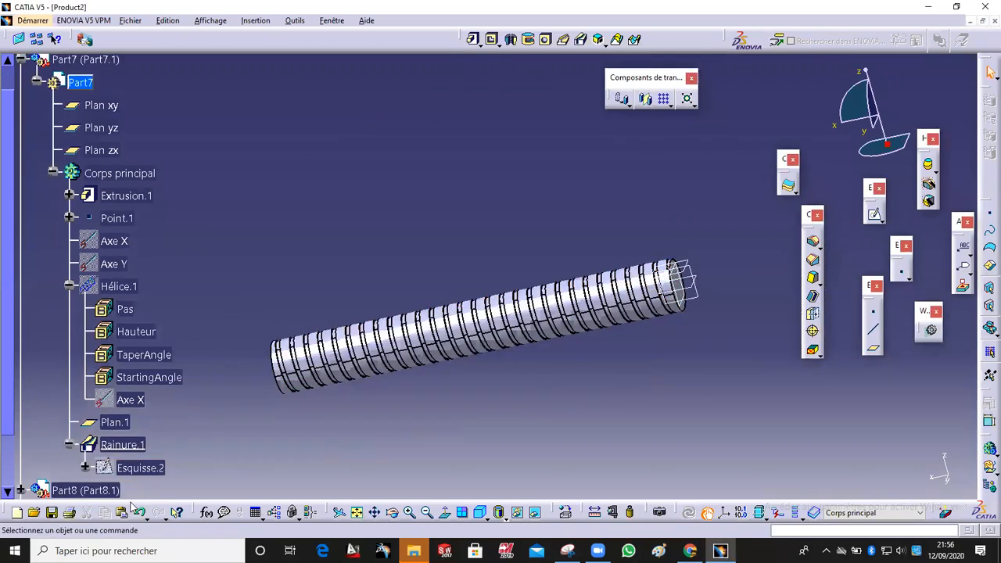
pyautogui.scroll(-1, 155, 402)
pyautogui.doubleClick(155, 398)
pyautogui.moveTo(267, 369); pyautogui.dragTo(272, 256, button='middle')
pyautogui.moveTo(474, 405)
pyautogui.mouseDown(button='middle')
pyautogui.moveTo(404, 362)
pyautogui.moveTo(489, 405)
pyautogui.moveTo(436, 342)
pyautogui.moveTo(425, 286)
pyautogui.moveTo(355, 329)
pyautogui.mouseUp(button='middle')
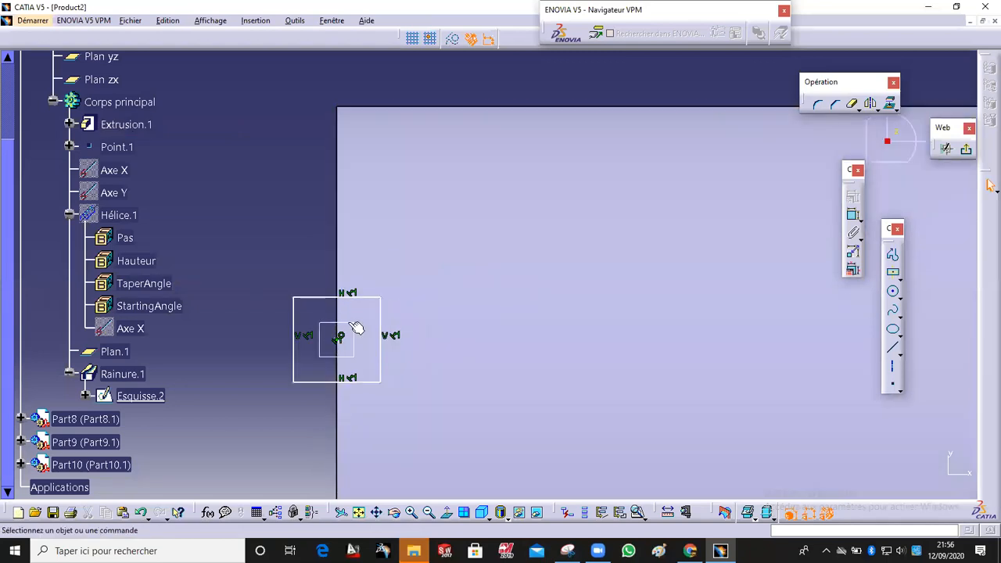
pyautogui.moveTo(381, 298); pyautogui.dragTo(400, 277)
pyautogui.click(966, 150)
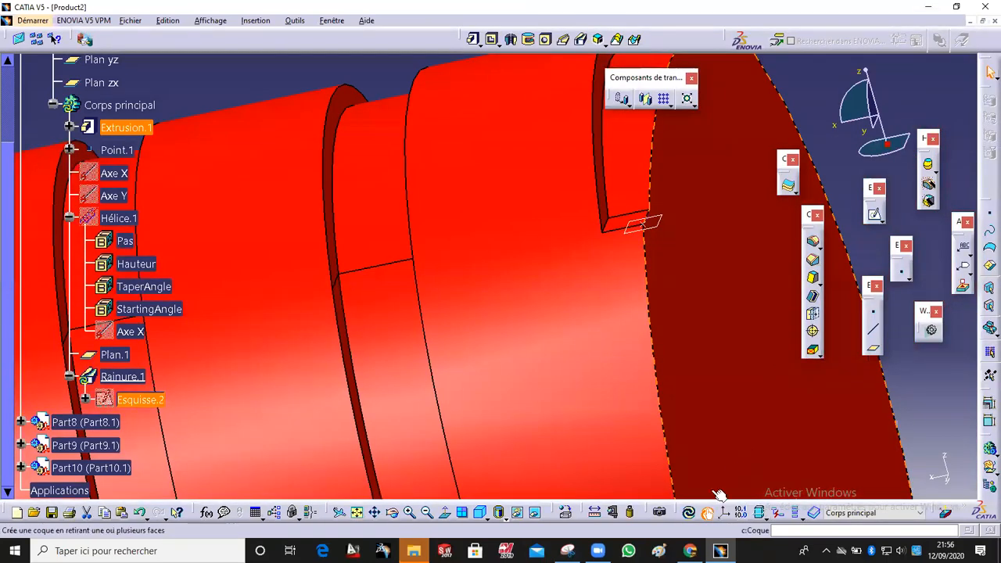
pyautogui.click(690, 514)
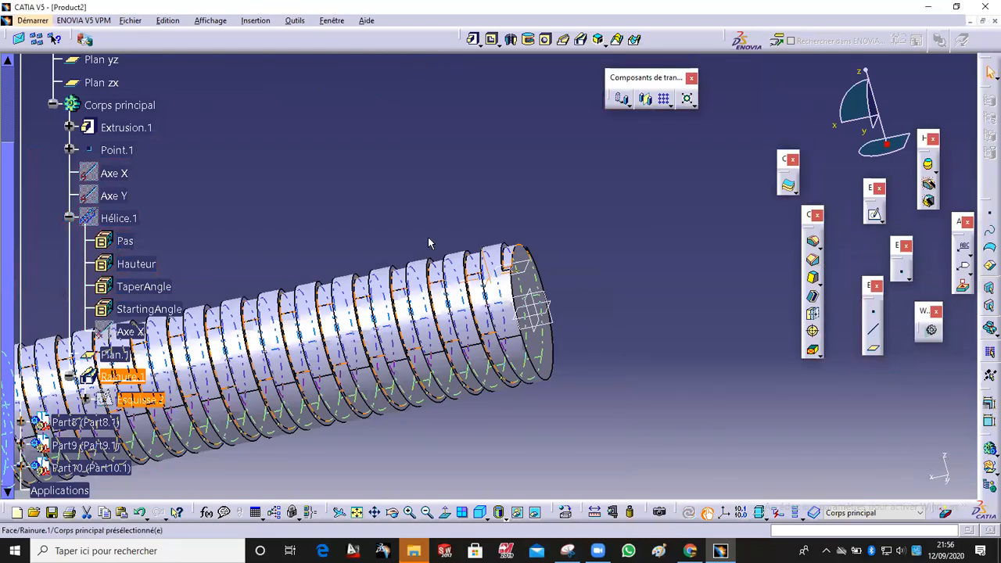
# Step: Open a sketch on the zx plane and draw a rectangle enclosing the rod's right end
pyautogui.moveTo(344, 271); pyautogui.dragTo(641, 150, button='middle')
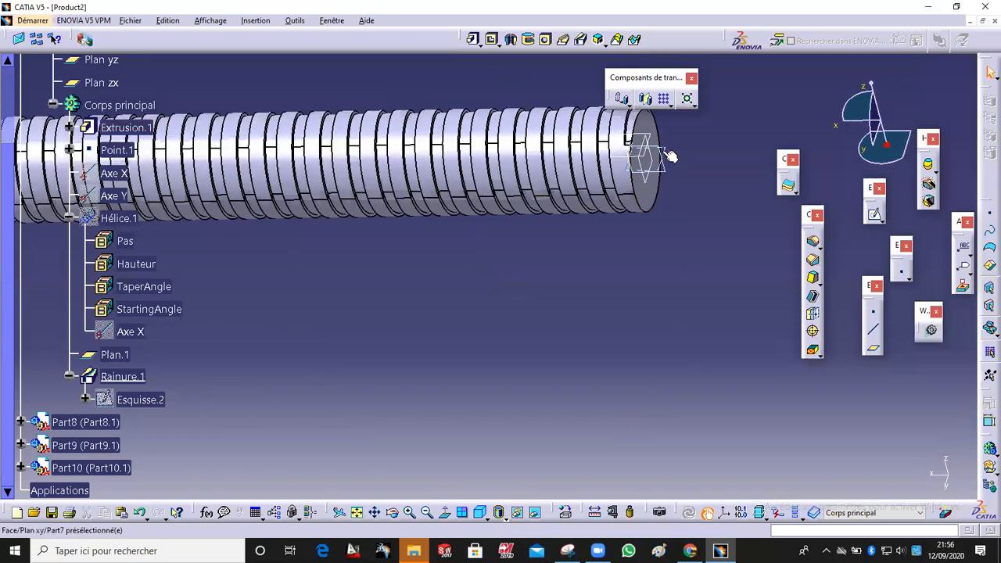
pyautogui.click(670, 156)
pyautogui.click(874, 214)
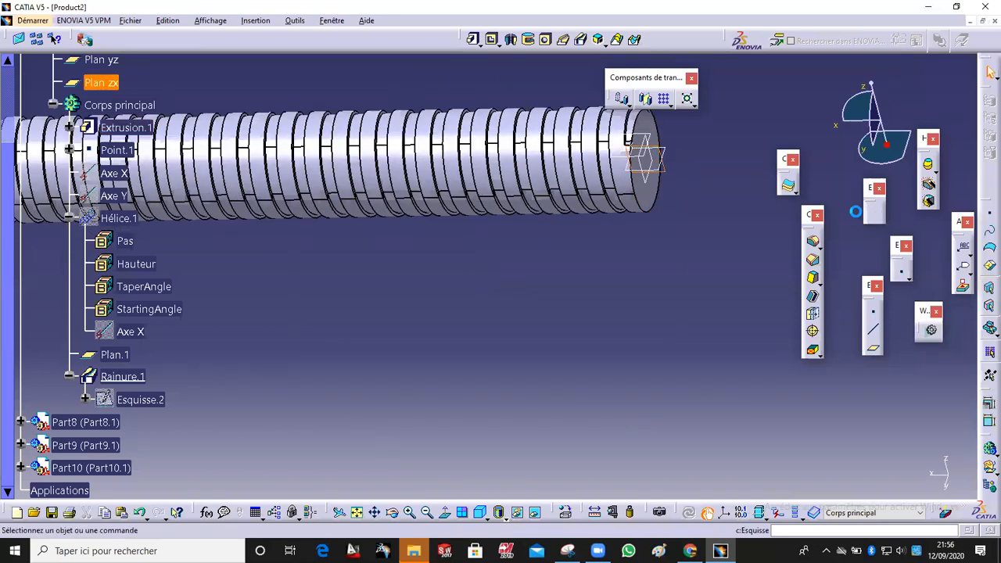
pyautogui.moveTo(599, 150); pyautogui.dragTo(637, 171, button='middle')
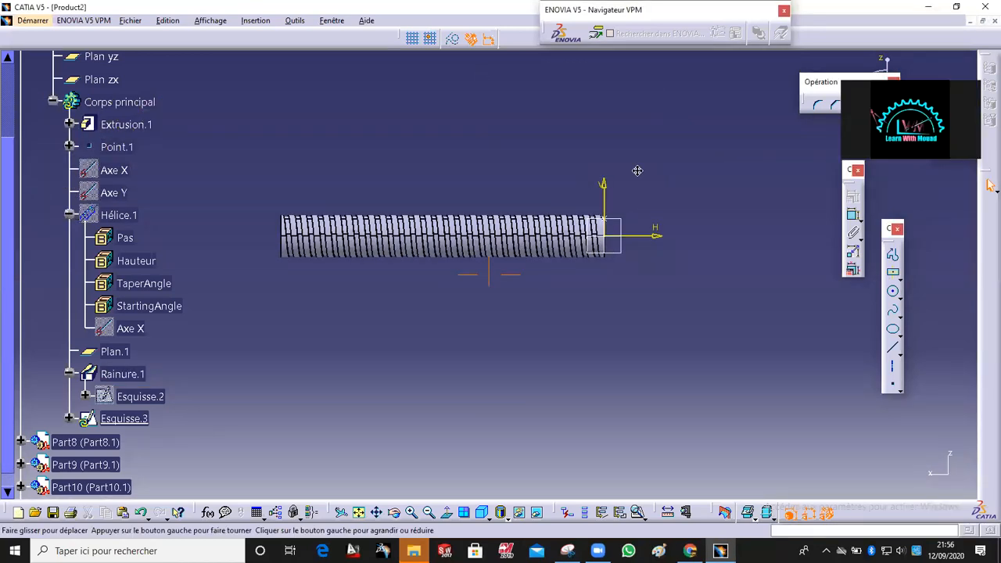
pyautogui.click(892, 272)
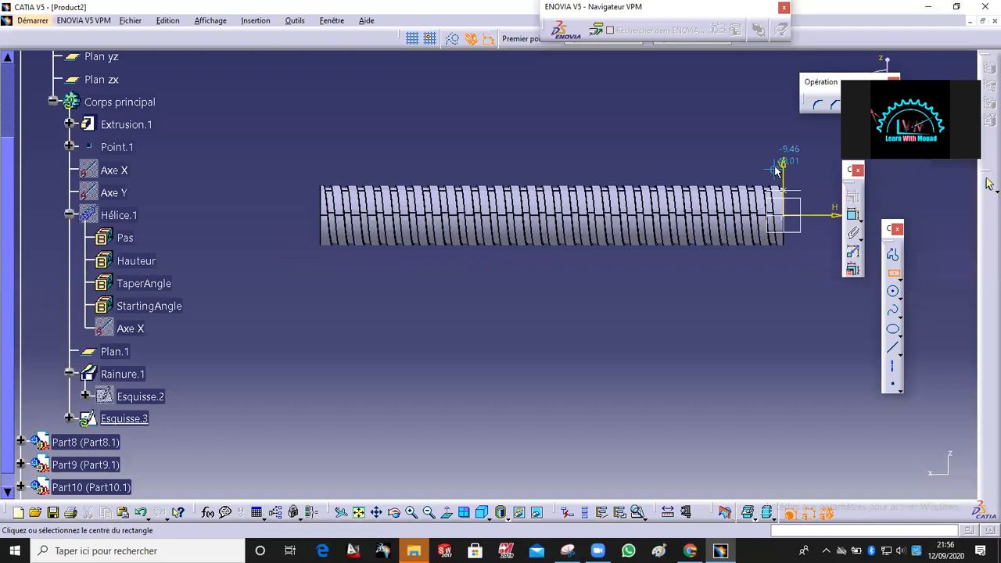
pyautogui.click(778, 171)
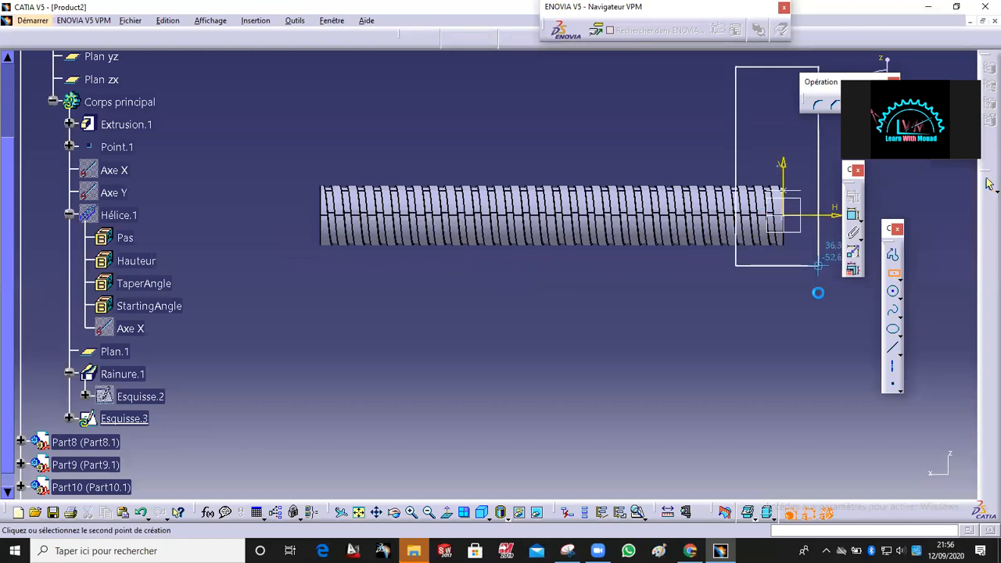
pyautogui.click(819, 295)
pyautogui.moveTo(777, 165); pyautogui.dragTo(816, 195)
pyautogui.click(799, 259)
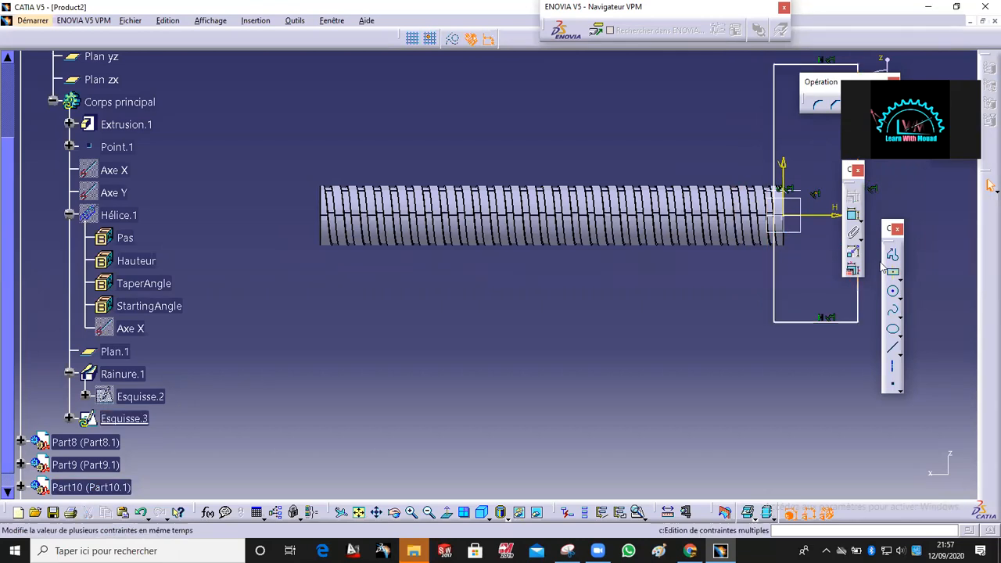
# Step: Draw a second rectangle enclosing the rod's left end and exit the sketcher
pyautogui.click(892, 273)
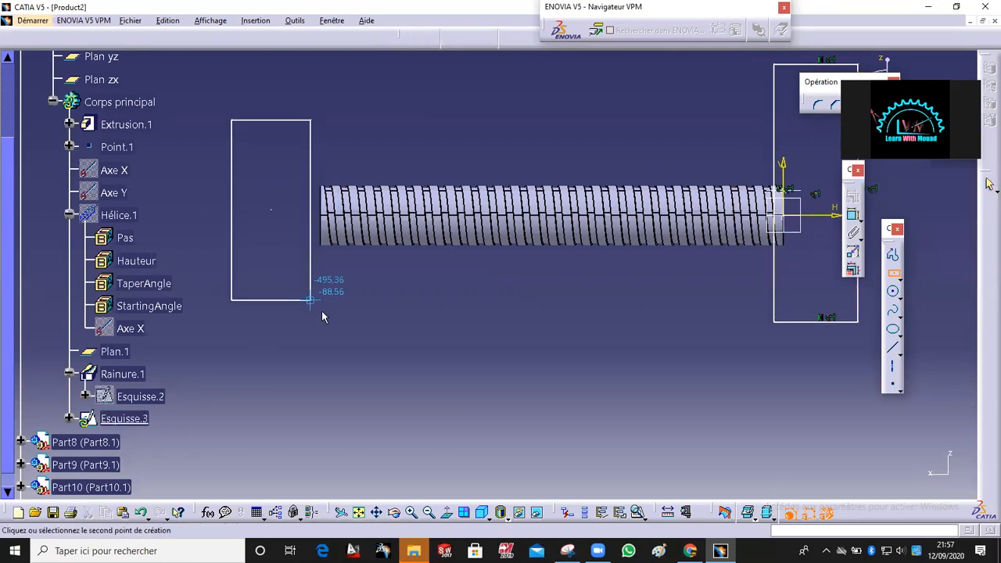
pyautogui.click(330, 334)
pyautogui.keyDown('ctrl'); pyautogui.moveTo(393, 330); pyautogui.dragTo(399, 308, button='middle'); pyautogui.keyUp('ctrl')
pyautogui.click(965, 149)
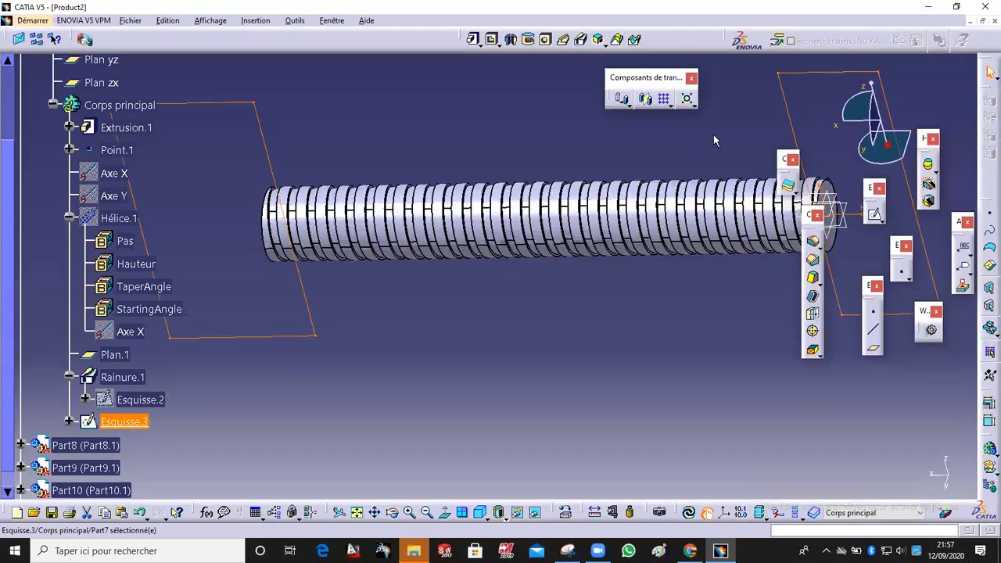
# Step: Cut a pocket from Esquisse.3 with symmetric extension, preview and confirm it
pyautogui.click(492, 39)
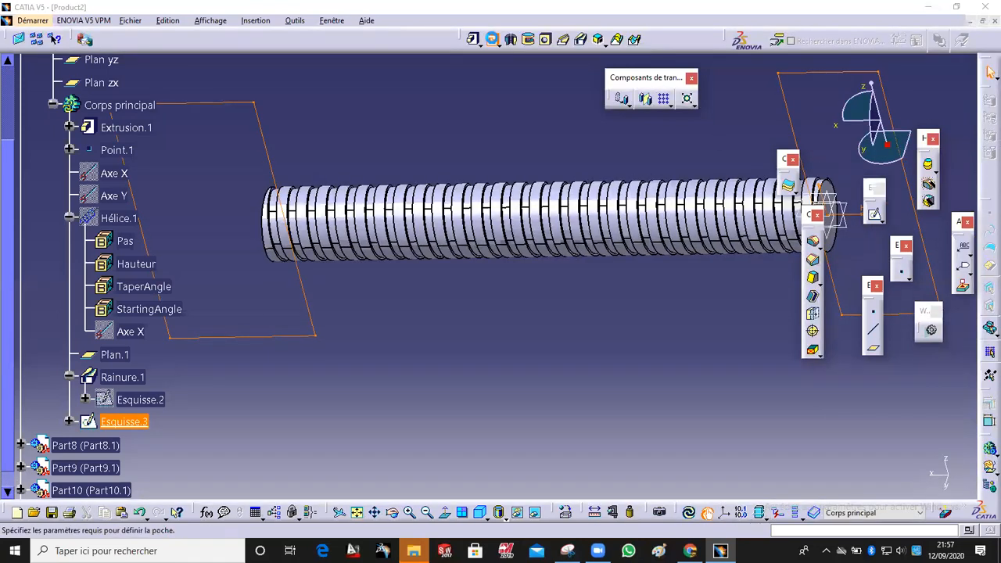
pyautogui.moveTo(574, 291); pyautogui.dragTo(366, 278, button='middle')
pyautogui.click(830, 298)
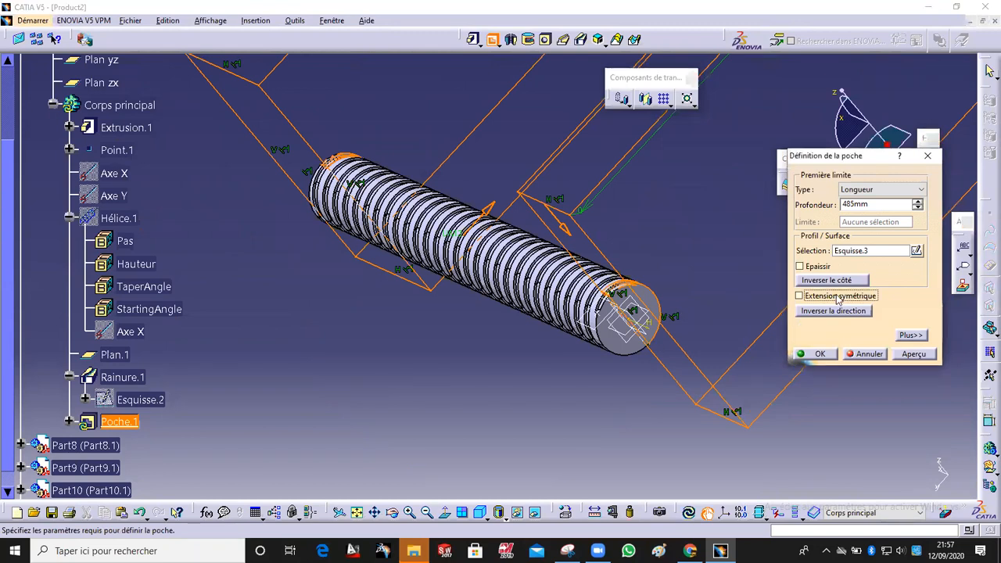
pyautogui.click(913, 354)
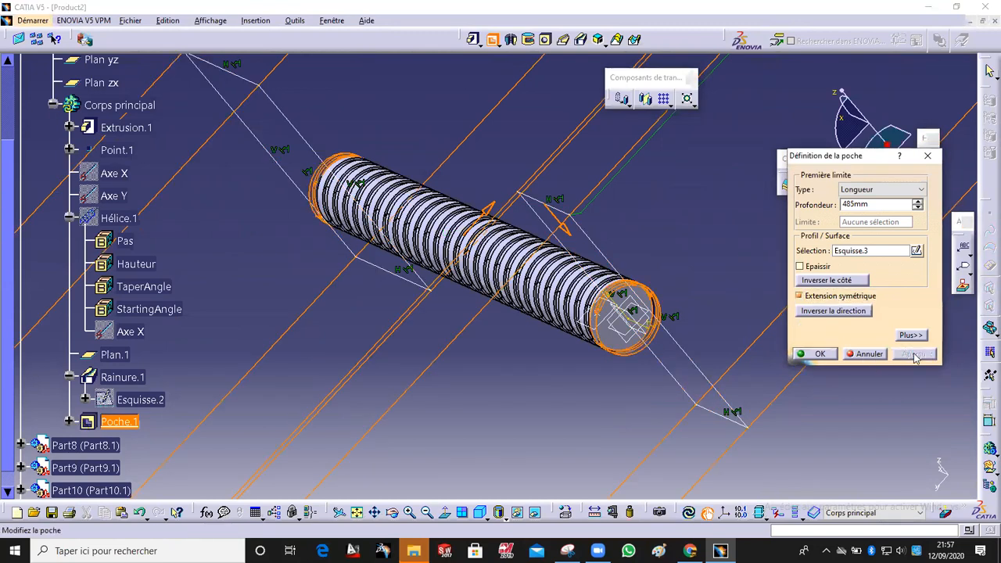
pyautogui.click(813, 354)
# Step: Open a sketch on the rod's end face and draw a circle centred on the origin inside it
pyautogui.moveTo(478, 339); pyautogui.dragTo(454, 341, button='middle')
pyautogui.click(364, 274)
pyautogui.click(874, 215)
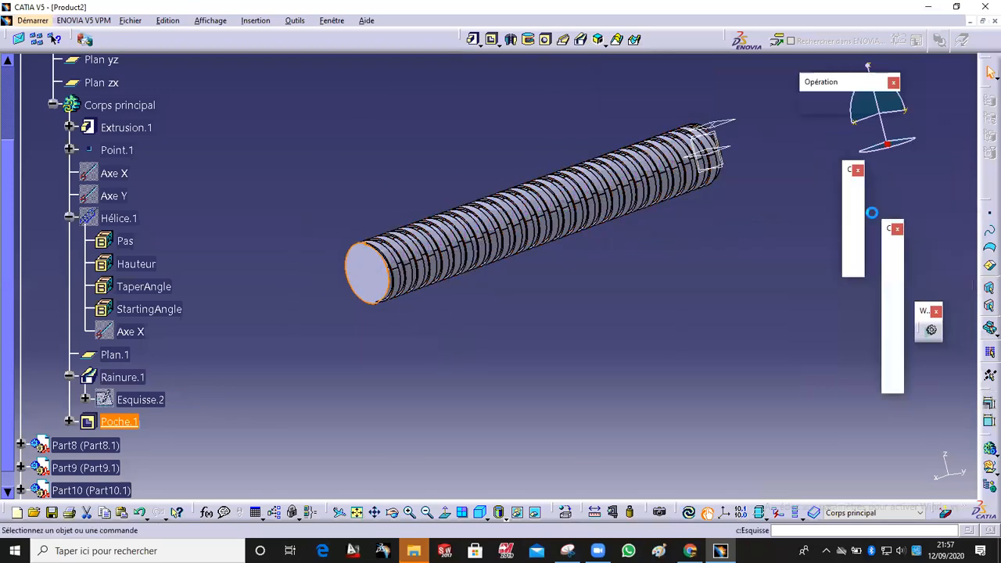
pyautogui.click(893, 292)
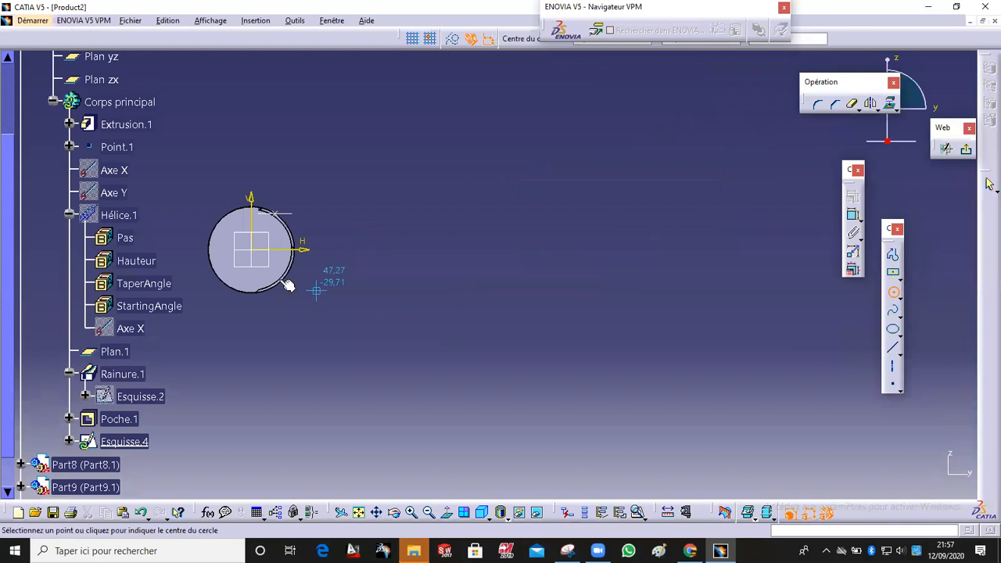
pyautogui.click(260, 255)
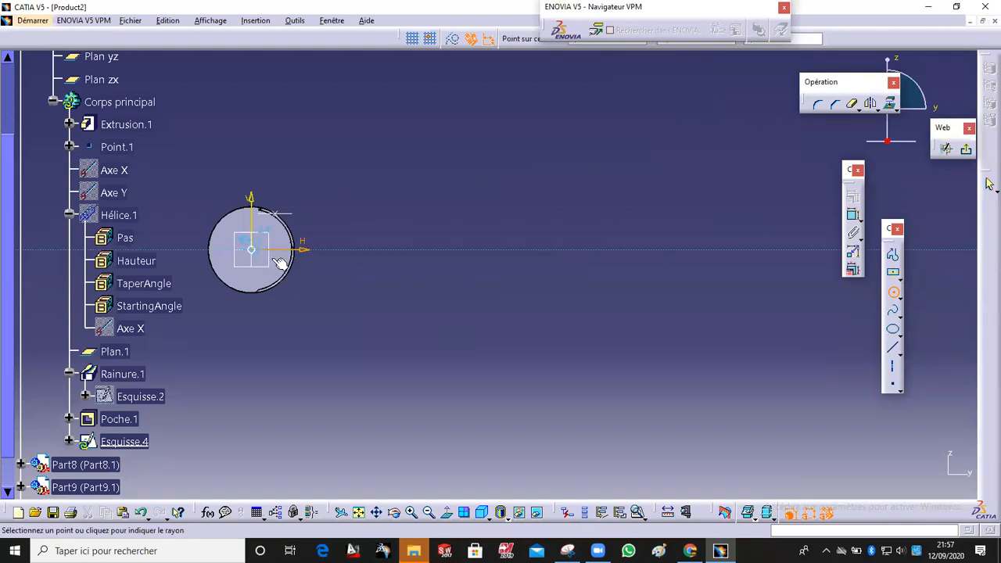
pyautogui.click(282, 262)
pyautogui.moveTo(340, 313)
pyautogui.mouseDown(button='middle')
pyautogui.moveTo(339, 287)
pyautogui.moveTo(618, 354)
pyautogui.moveTo(682, 276)
pyautogui.mouseUp(button='middle')
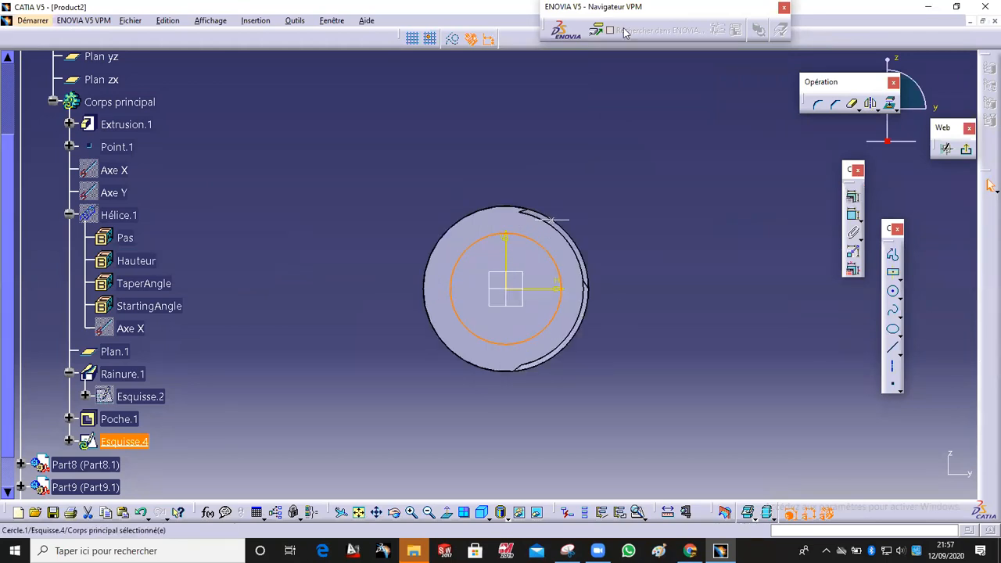
pyautogui.moveTo(268, 39); pyautogui.dragTo(270, 39)
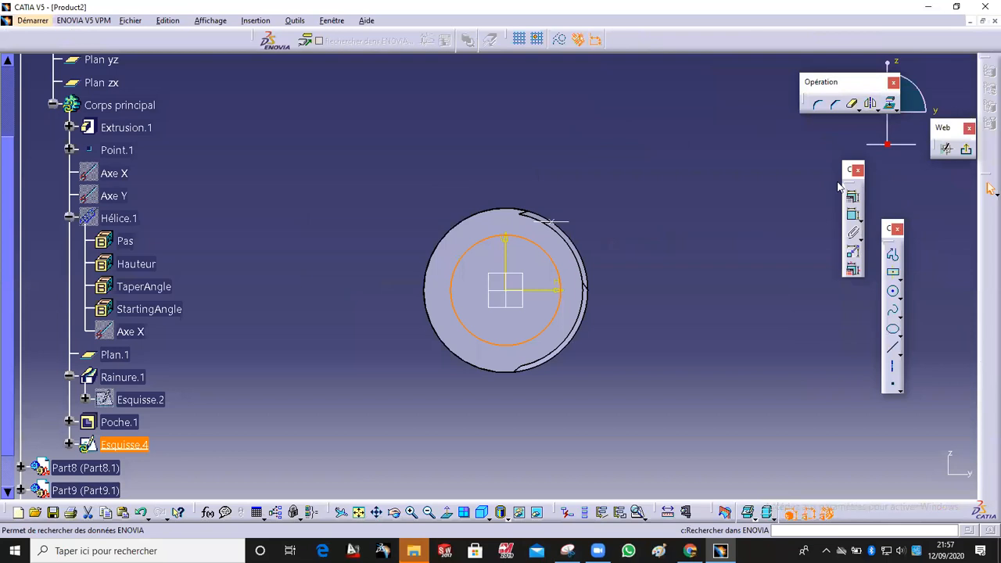
# Step: Leave the sketch and pad the end-face circle by 5 mm
pyautogui.click(535, 246)
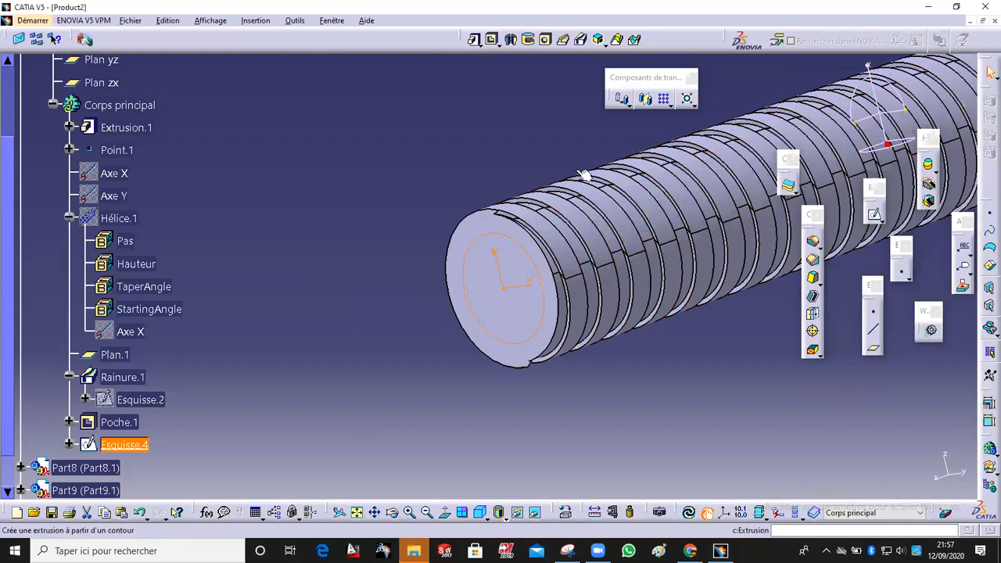
pyautogui.click(813, 240)
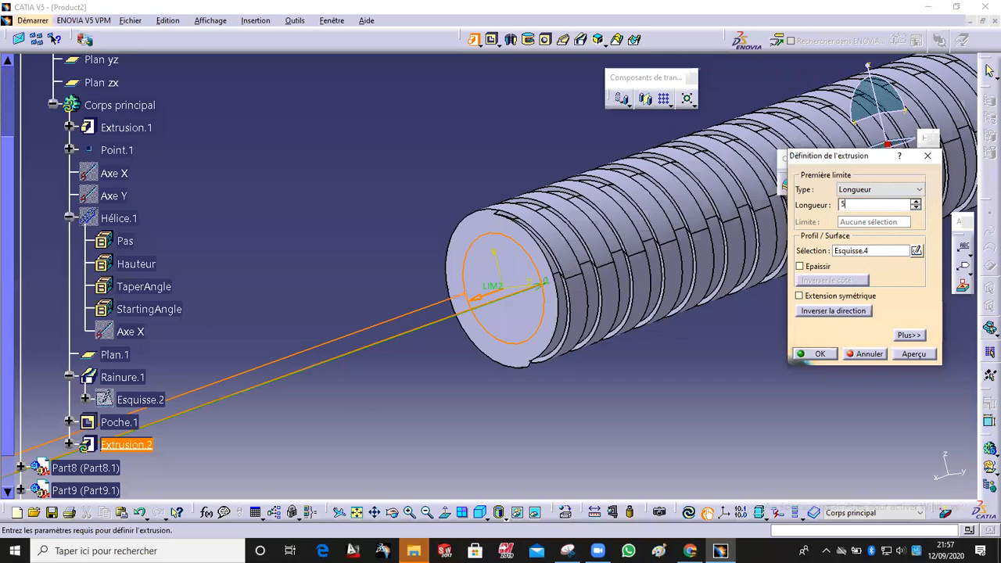
pyautogui.click(819, 355)
pyautogui.moveTo(664, 371); pyautogui.dragTo(395, 211, button='middle')
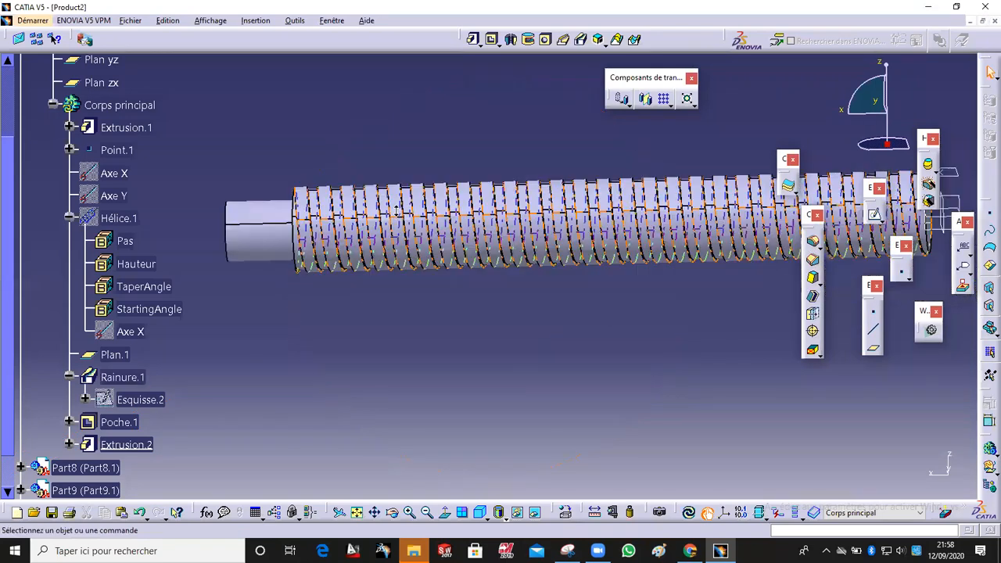
pyautogui.moveTo(464, 326); pyautogui.dragTo(423, 278, button='middle')
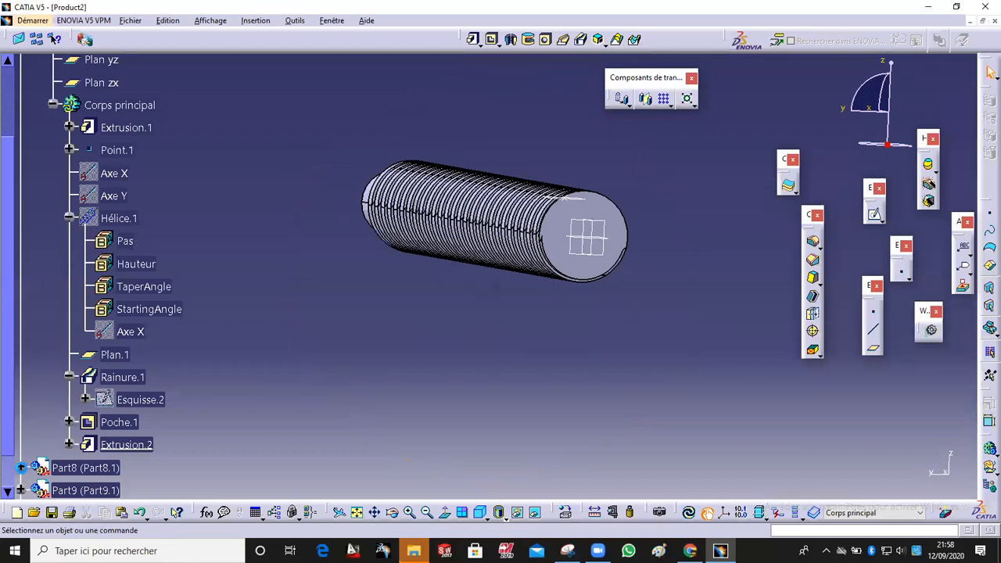
# Step: Expand Part8 in the tree and activate it for editing
pyautogui.click(21, 468)
pyautogui.click(37, 469)
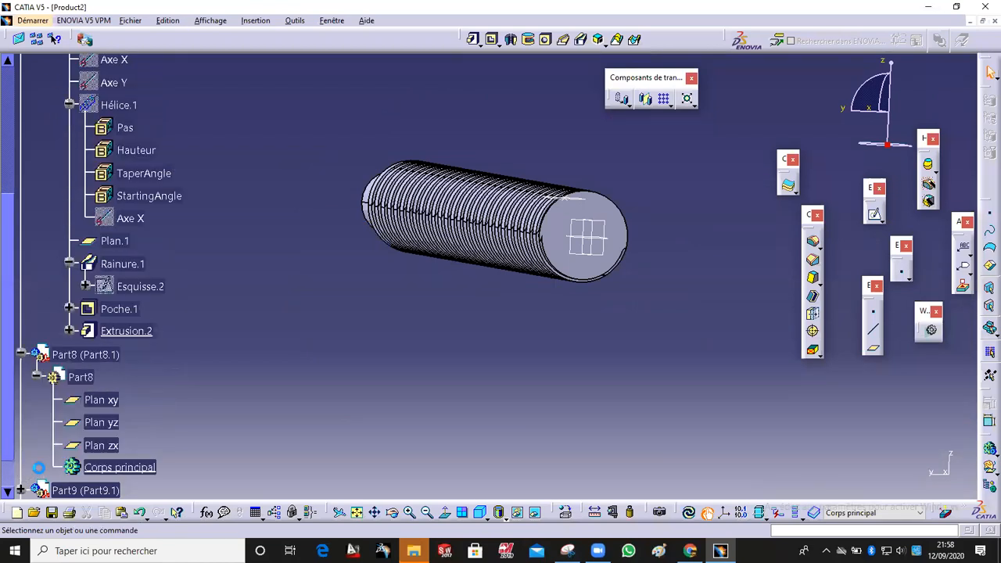
pyautogui.click(134, 467)
pyautogui.doubleClick(135, 473)
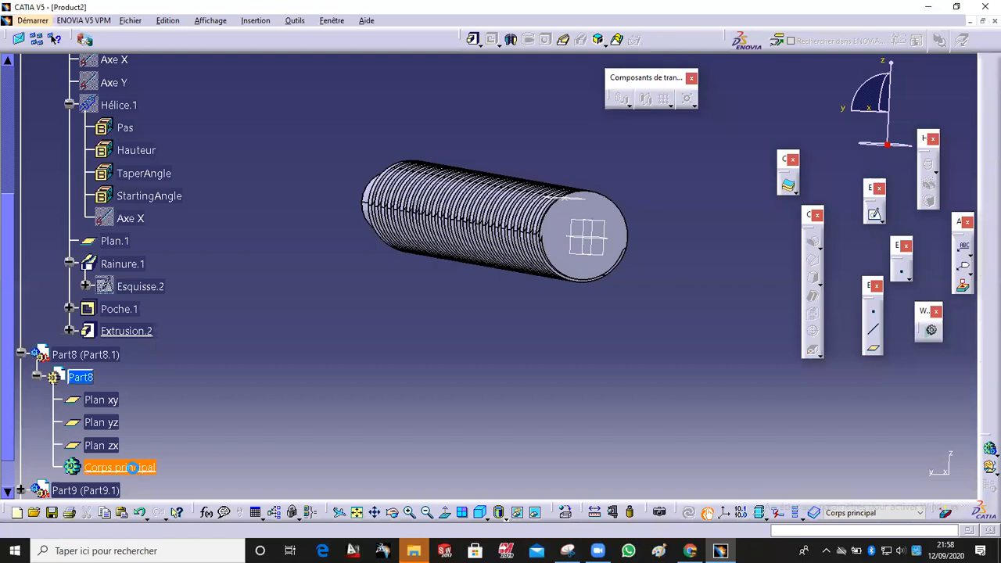
# Step: Open a new Part8 sketch on the threaded rod's end face
pyautogui.moveTo(370, 262); pyautogui.dragTo(460, 286, button='middle')
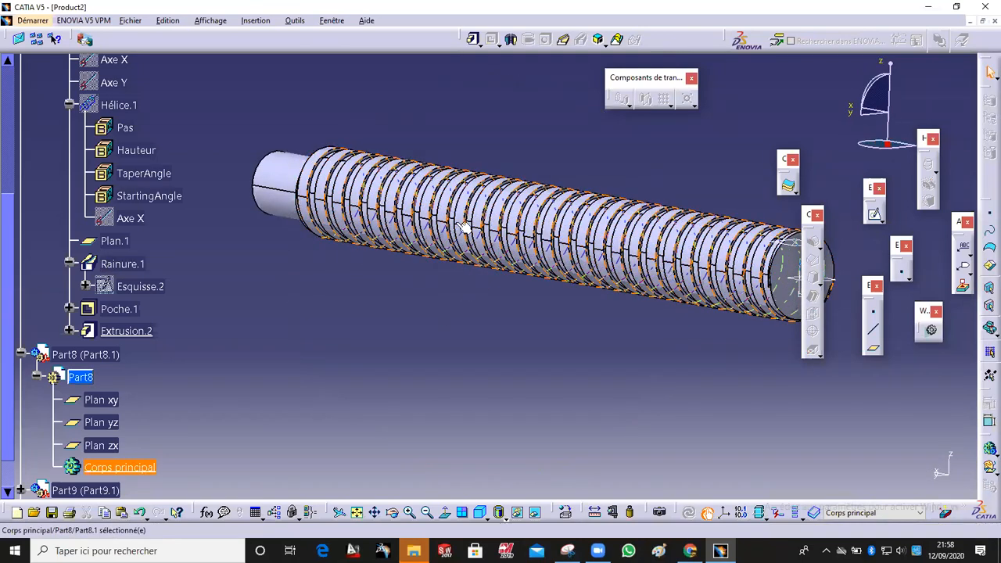
pyautogui.moveTo(594, 262); pyautogui.dragTo(518, 264, button='middle')
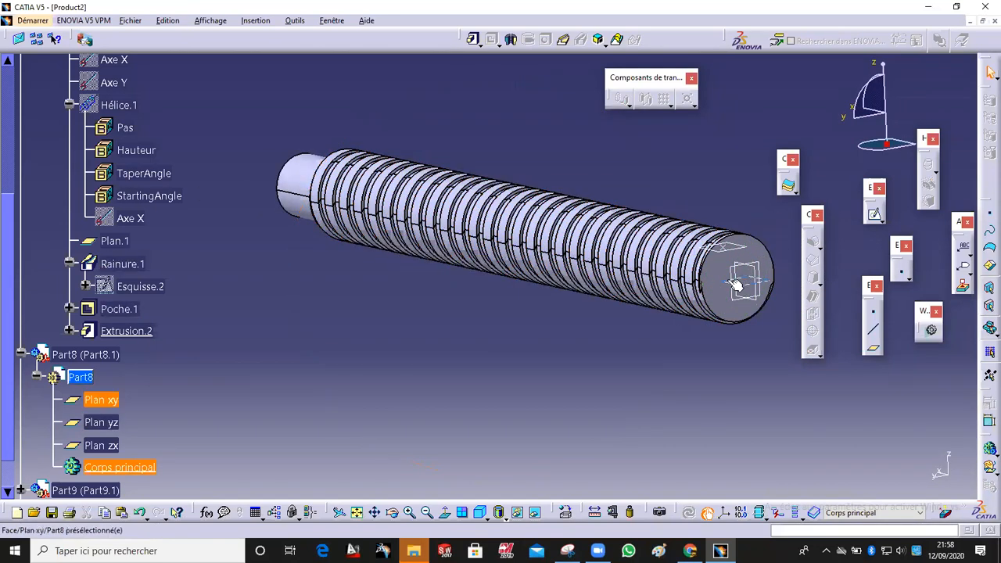
pyautogui.moveTo(726, 238); pyautogui.dragTo(629, 277, button='middle')
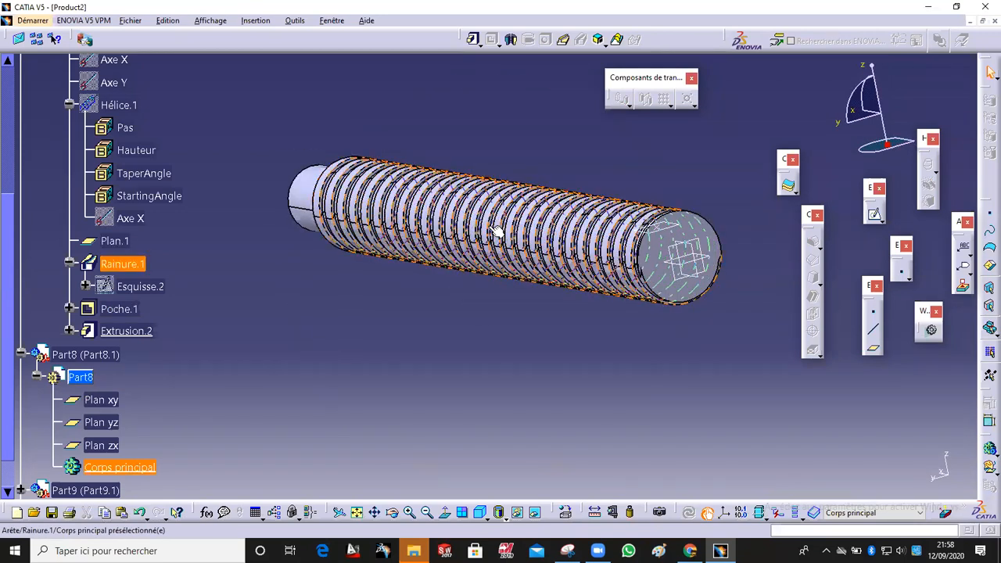
pyautogui.moveTo(497, 231); pyautogui.dragTo(620, 226, button='middle')
pyautogui.moveTo(620, 185)
pyautogui.mouseDown(button='middle')
pyautogui.moveTo(603, 340)
pyautogui.moveTo(550, 332)
pyautogui.moveTo(564, 295)
pyautogui.moveTo(491, 298)
pyautogui.mouseUp(button='middle')
pyautogui.click(875, 218)
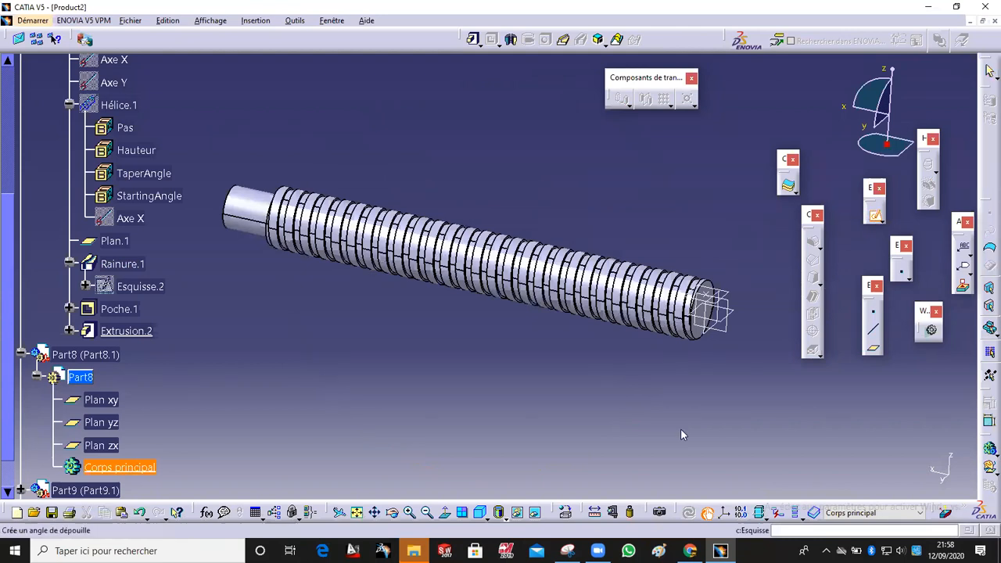
pyautogui.moveTo(569, 382); pyautogui.dragTo(545, 258, button='middle')
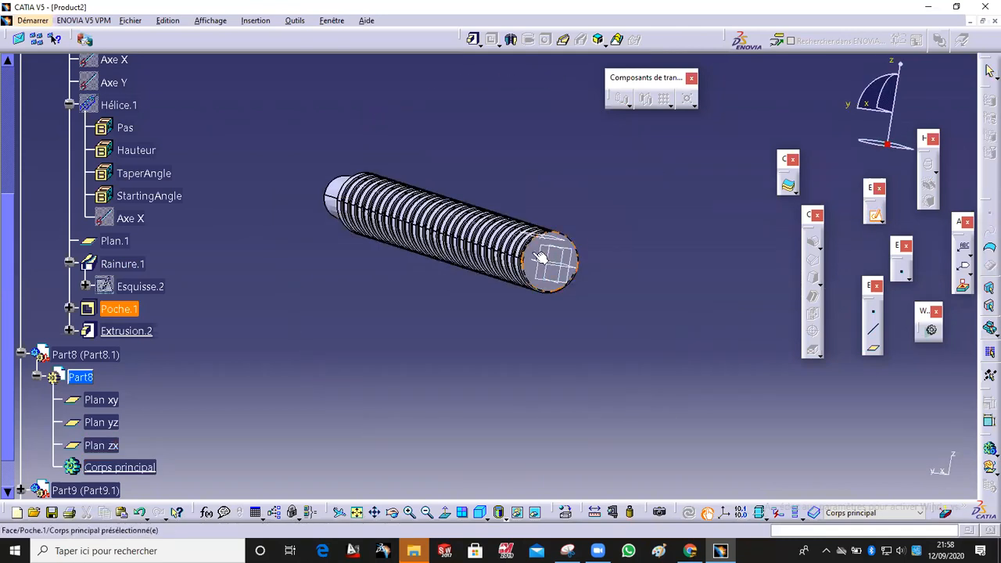
pyautogui.click(545, 258)
pyautogui.moveTo(487, 313); pyautogui.dragTo(491, 291, button='middle')
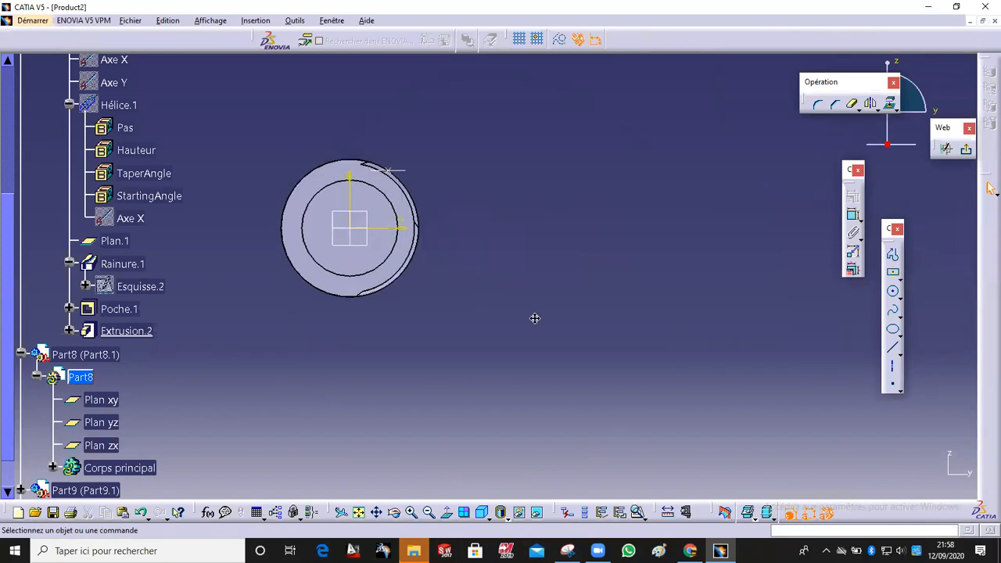
pyautogui.moveTo(534, 318); pyautogui.dragTo(762, 423, button='middle')
# Step: Draw a centred rectangle on the origin, enclosing the rod's end, and exit the sketcher
pyautogui.click(893, 273)
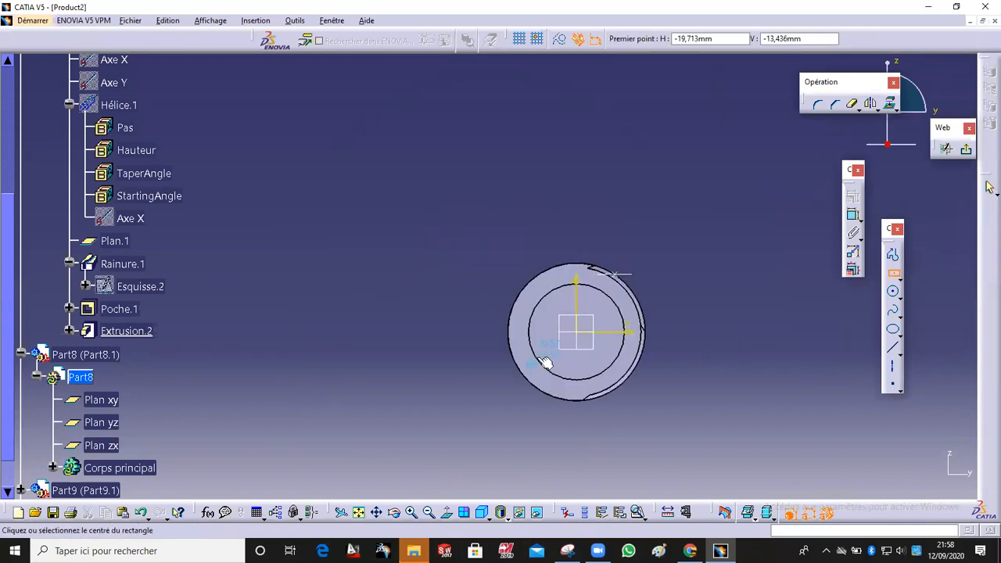
pyautogui.click(576, 331)
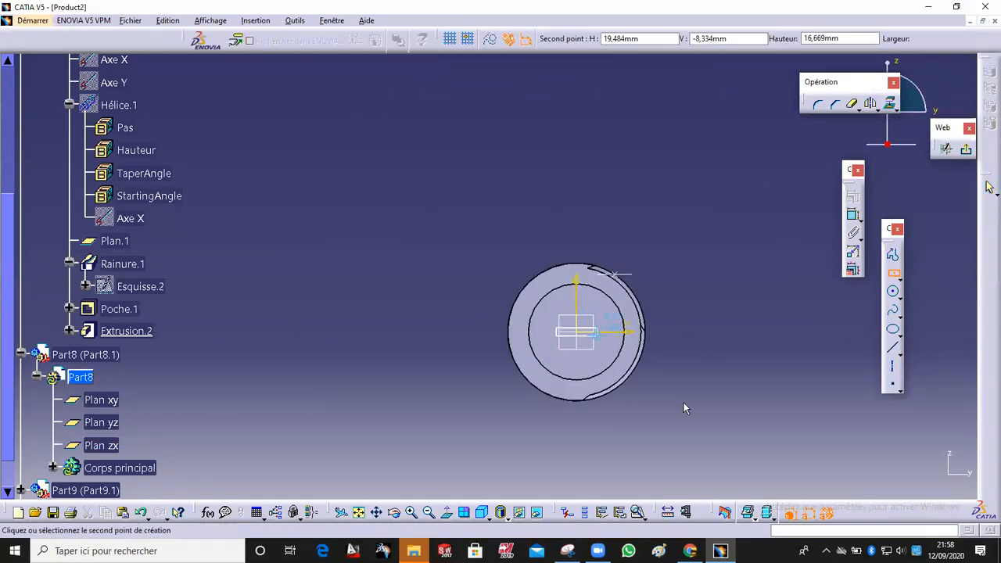
pyautogui.click(730, 436)
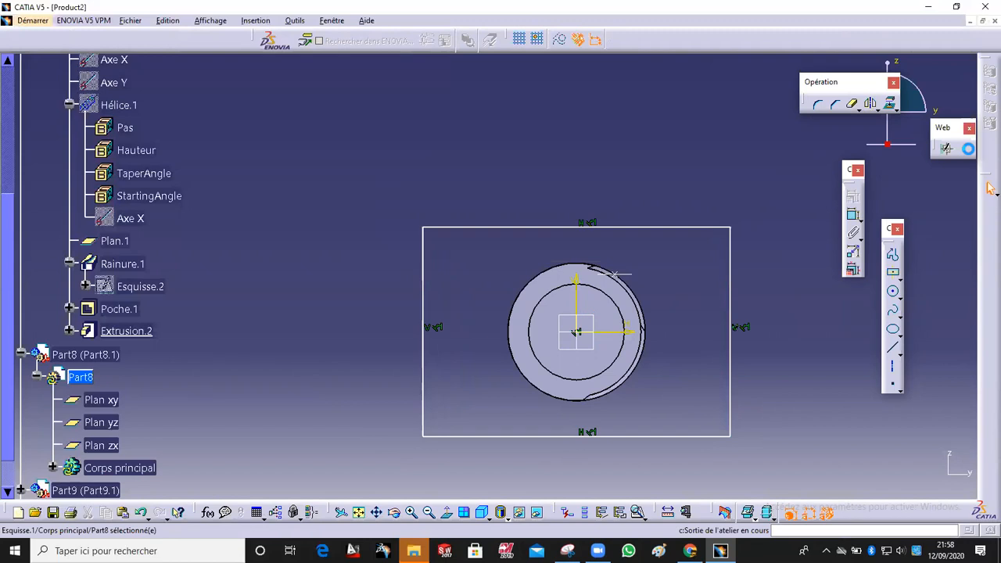
pyautogui.click(966, 156)
# Step: Pad Esquisse.1 by 37 mm to create the block
pyautogui.click(473, 39)
pyautogui.moveTo(417, 136); pyautogui.dragTo(561, 291, button='middle')
pyautogui.moveTo(492, 377); pyautogui.dragTo(508, 262, button='middle')
pyautogui.moveTo(572, 260); pyautogui.dragTo(519, 252)
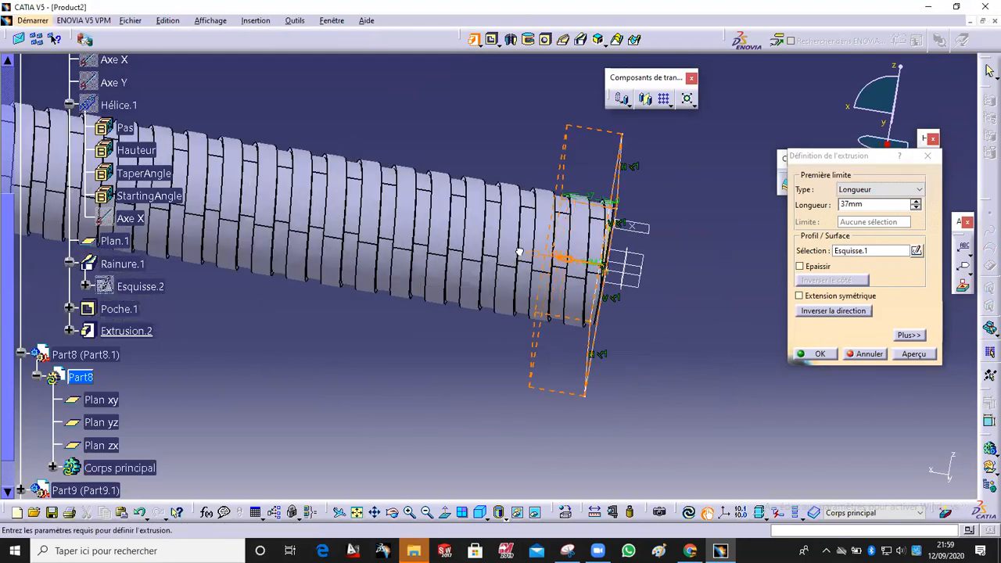
pyautogui.moveTo(456, 238); pyautogui.dragTo(437, 231)
pyautogui.moveTo(508, 231); pyautogui.dragTo(464, 264, button='middle')
pyautogui.moveTo(474, 265); pyautogui.dragTo(488, 265)
pyautogui.click(816, 355)
# Step: Open Esquisse.1 of Part8 for editing and delete the rectangle's bottom edge
pyautogui.moveTo(587, 351); pyautogui.dragTo(438, 235, button='middle')
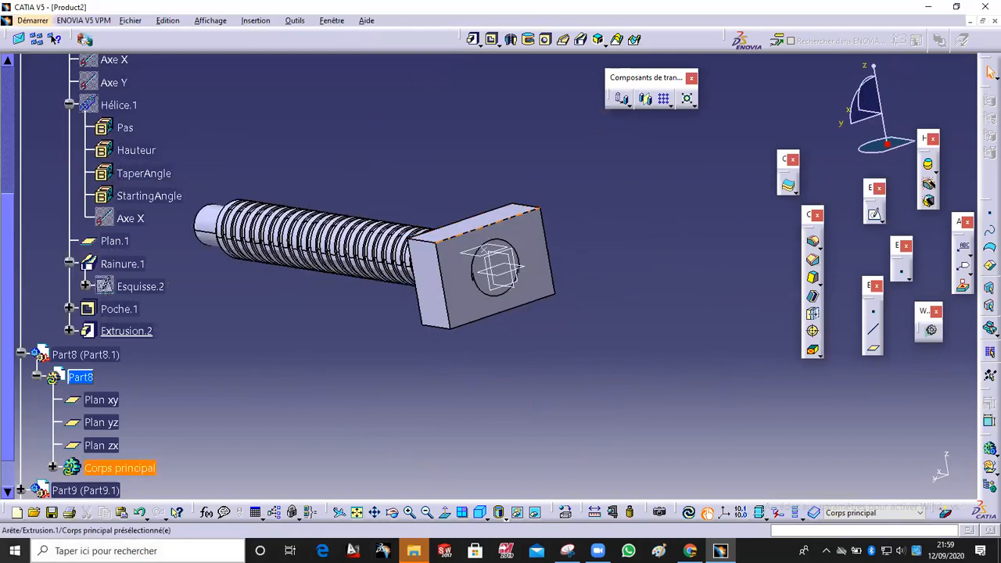
pyautogui.click(52, 468)
pyautogui.click(70, 467)
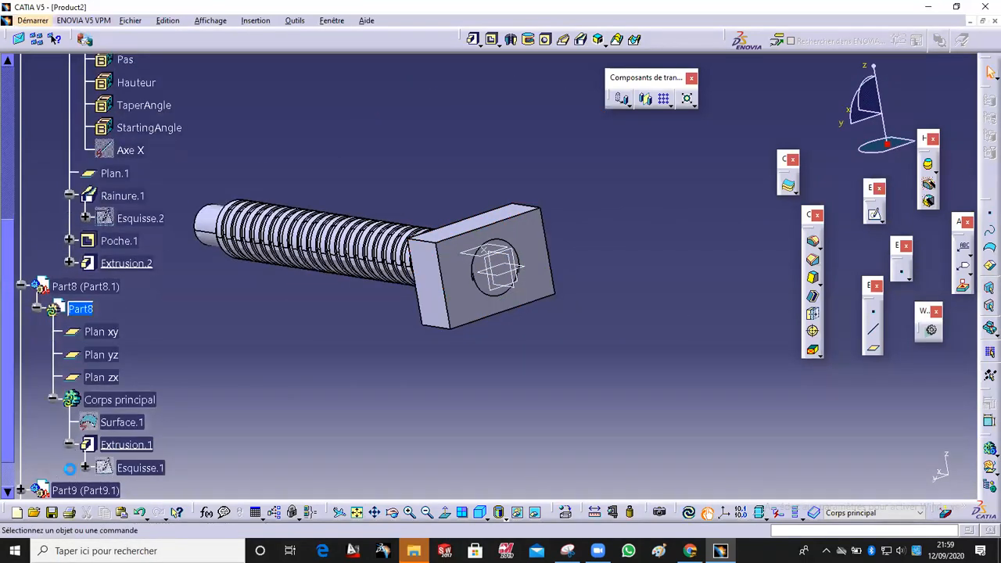
pyautogui.doubleClick(142, 469)
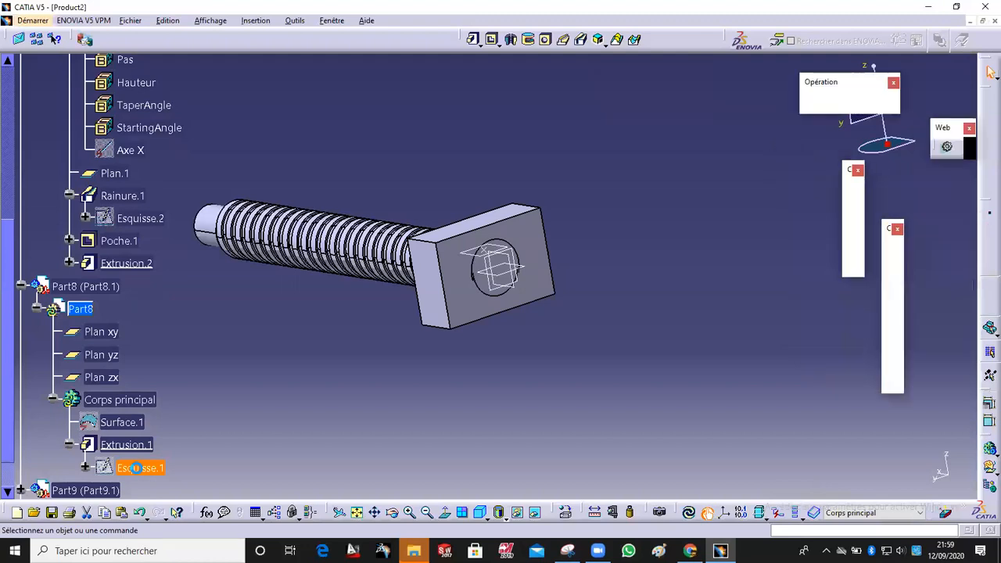
pyautogui.moveTo(551, 228)
pyautogui.mouseDown()
pyautogui.moveTo(549, 196)
pyautogui.moveTo(576, 177)
pyautogui.moveTo(581, 156)
pyautogui.moveTo(581, 167)
pyautogui.mouseUp()
pyautogui.click(531, 374)
pyautogui.press('Delete')
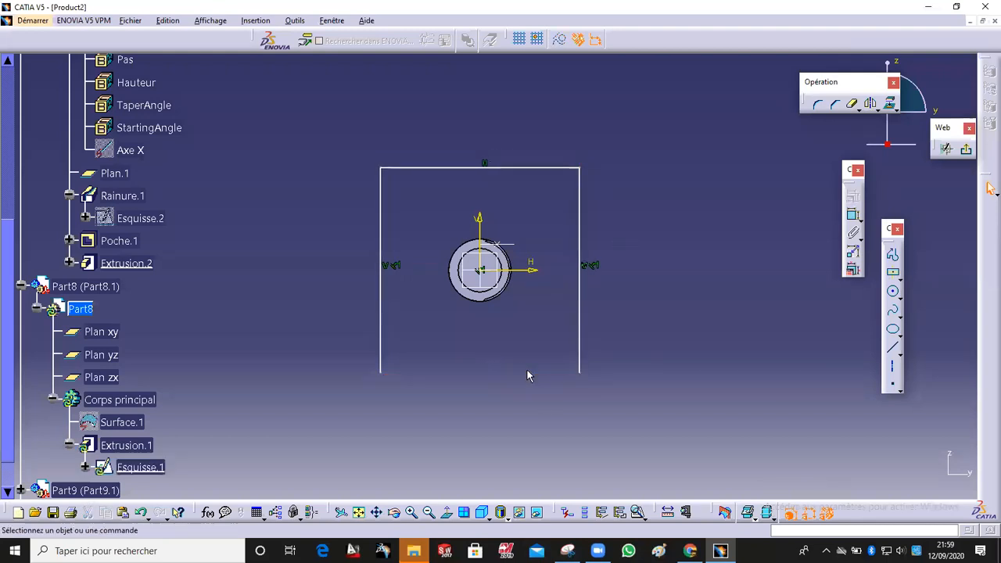
# Step: Draw a horizontal line across both rectangle sides just below the rod circle
pyautogui.click(892, 347)
pyautogui.click(580, 312)
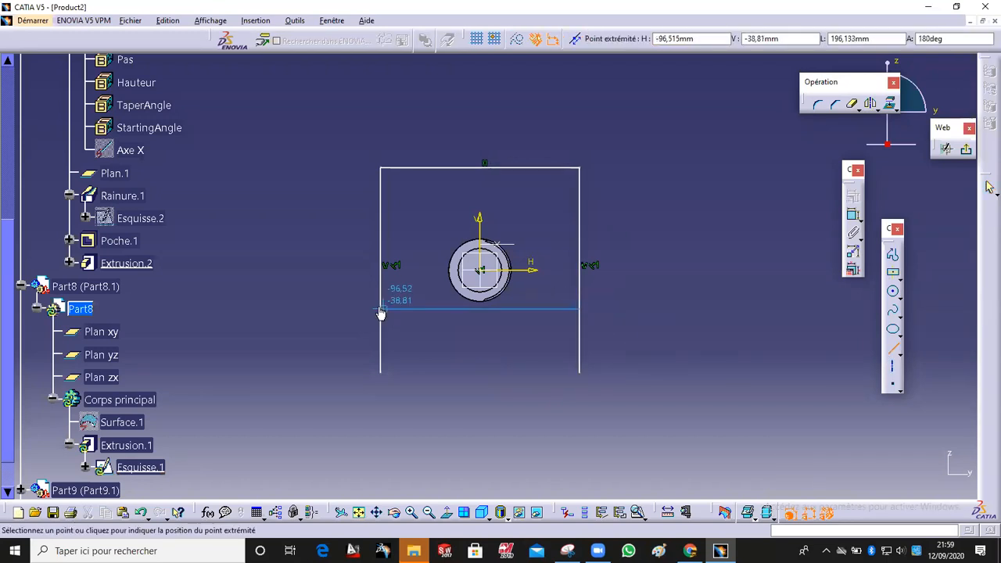
pyautogui.click(380, 312)
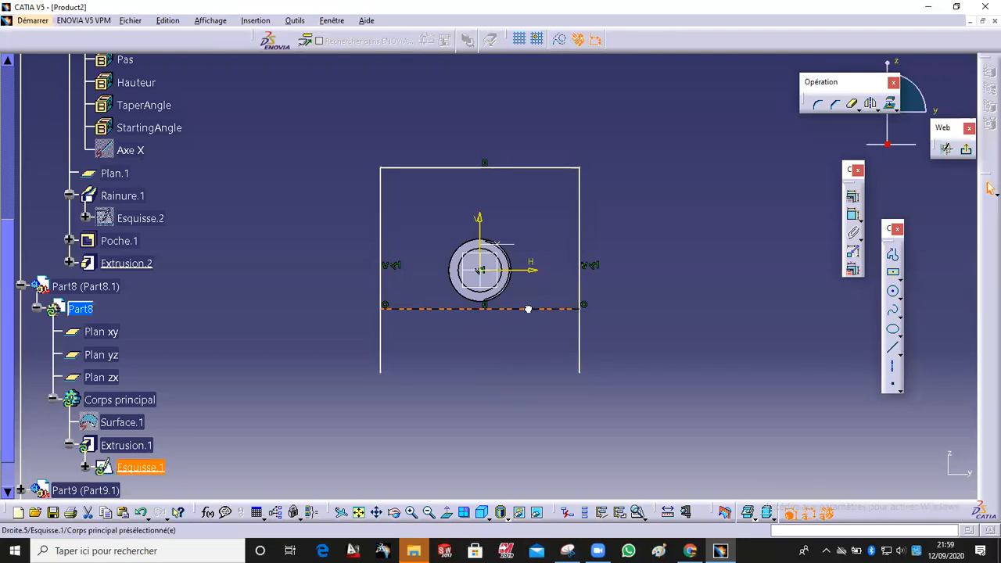
pyautogui.moveTo(527, 312); pyautogui.dragTo(527, 315)
# Step: Quick-trim away the side segments below the new line to close the profile
pyautogui.click(852, 104)
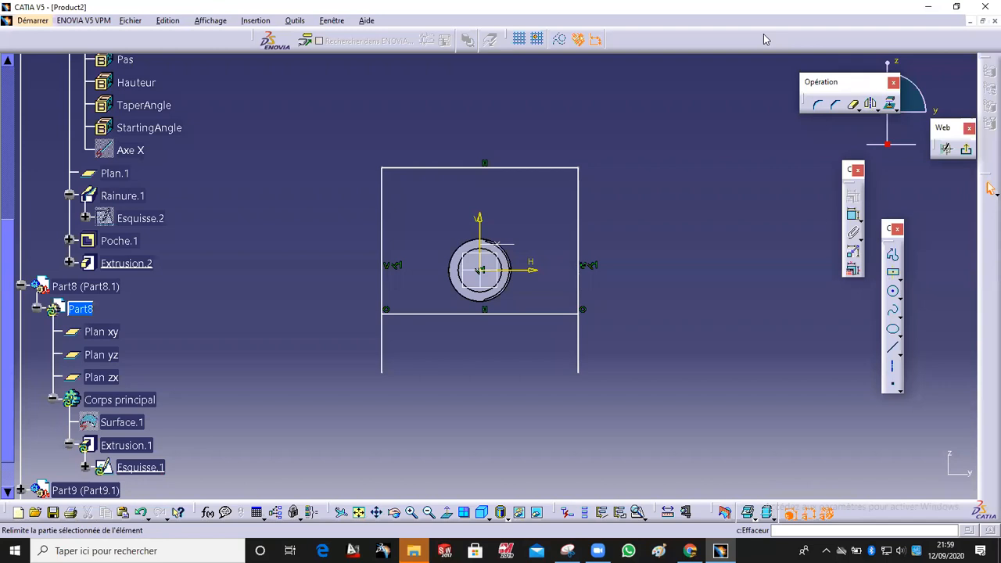
pyautogui.click(766, 40)
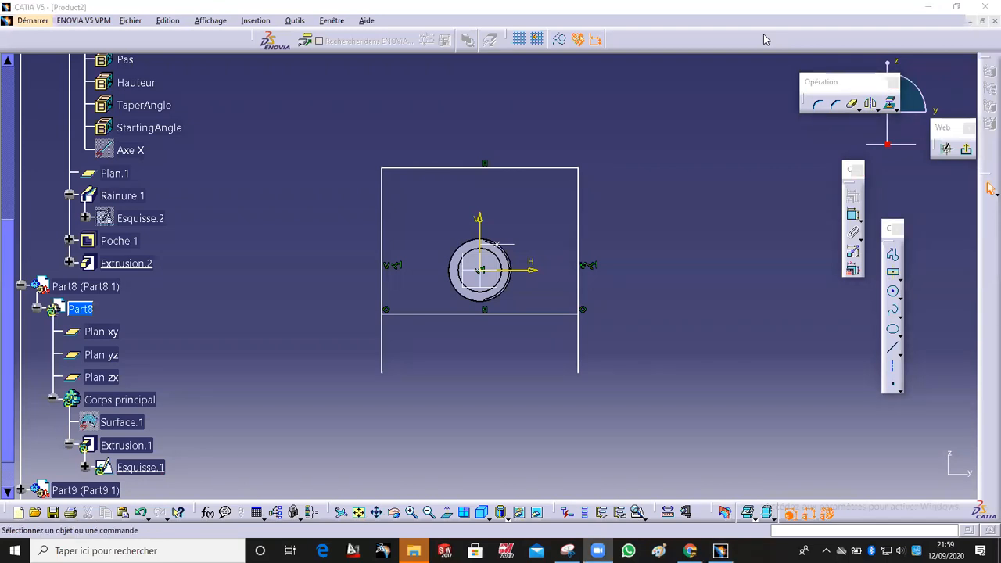
pyautogui.click(853, 105)
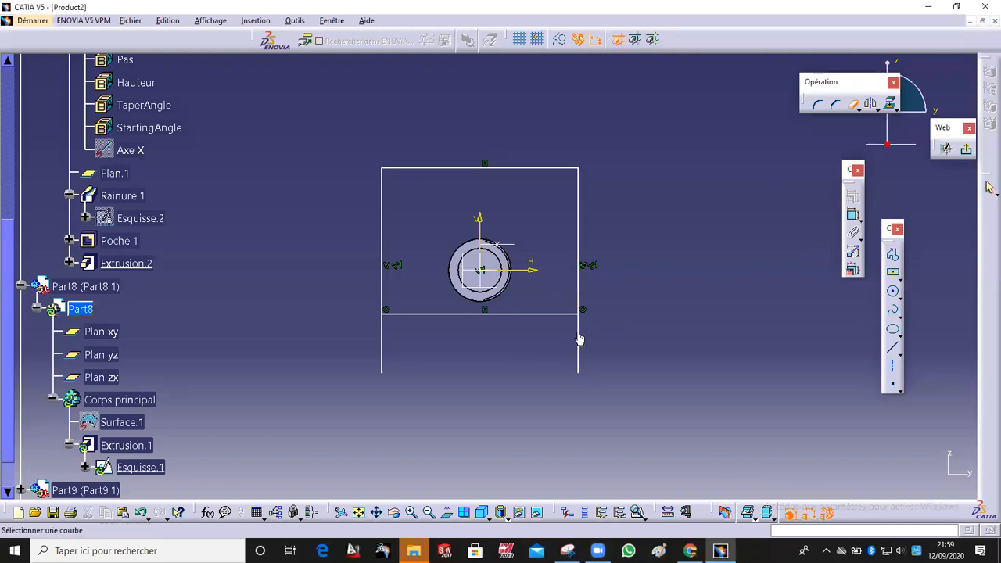
pyautogui.click(578, 339)
pyautogui.click(838, 106)
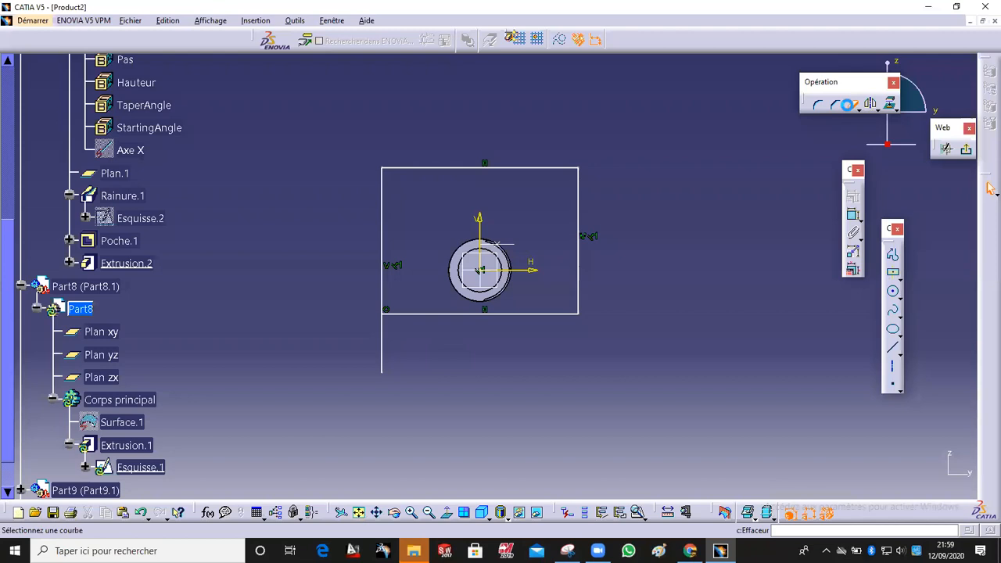
pyautogui.click(385, 337)
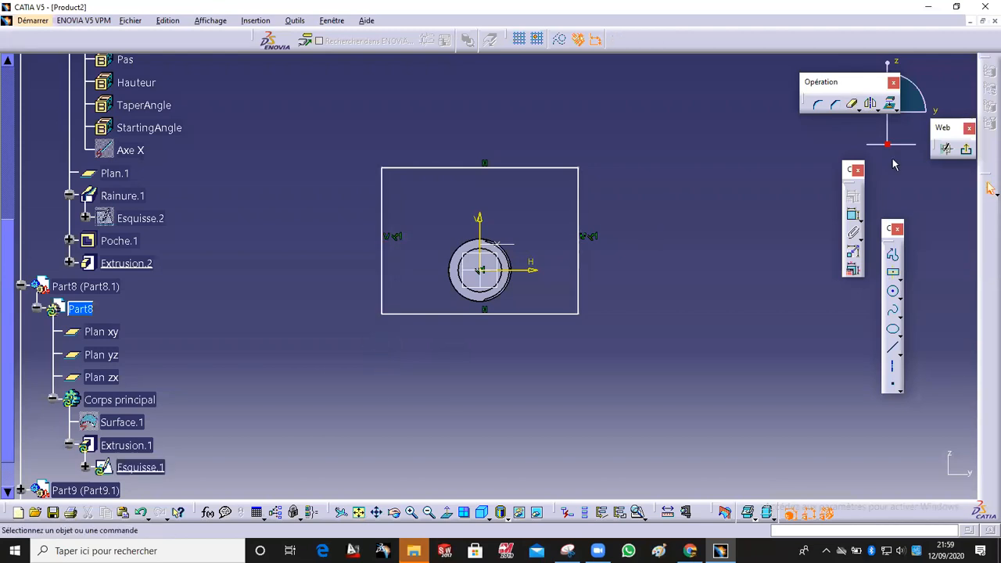
# Step: Exit the sketcher and update the part
pyautogui.click(966, 148)
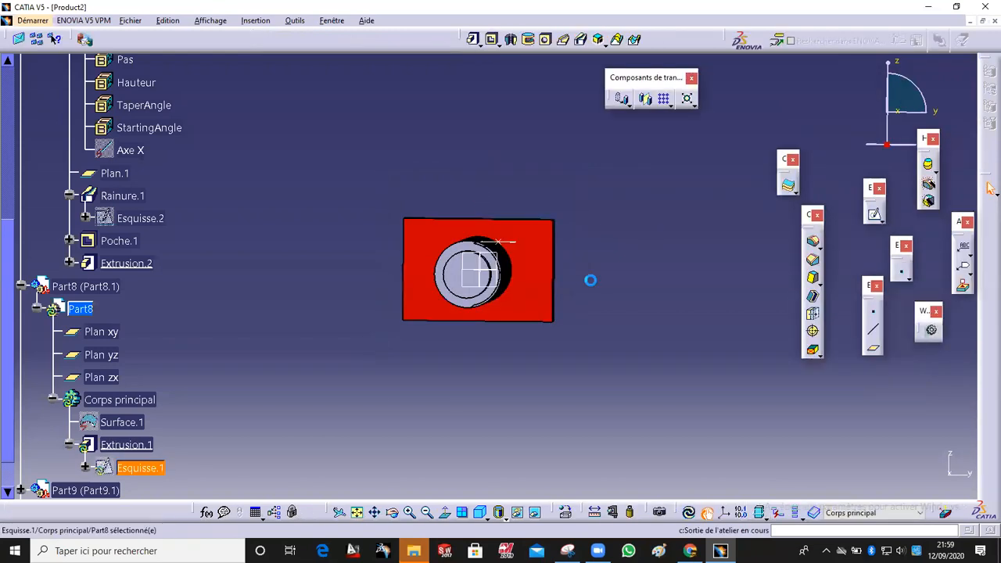
pyautogui.click(688, 516)
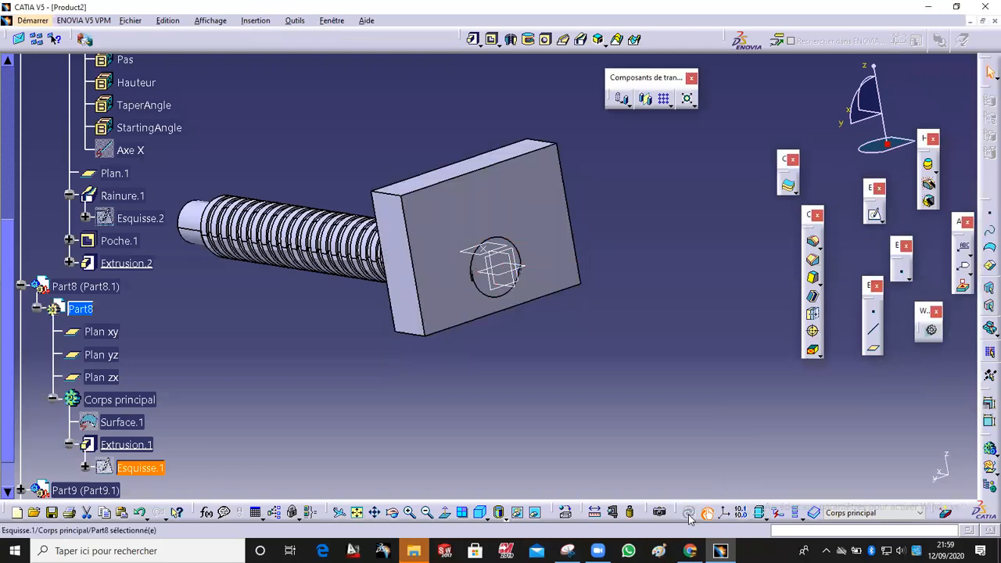
# Step: Hide the threaded rod, then show it again from the hidden objects space
pyautogui.moveTo(574, 326); pyautogui.dragTo(631, 396, button='middle')
pyautogui.moveTo(601, 351); pyautogui.dragTo(567, 270, button='middle')
pyautogui.rightClick(568, 322)
pyautogui.click(606, 101)
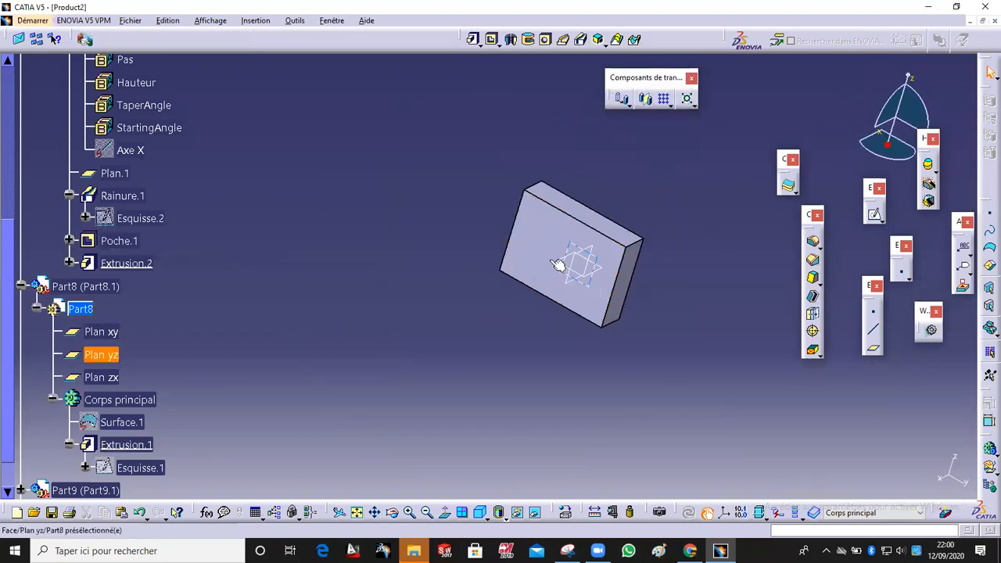
pyautogui.click(535, 518)
pyautogui.moveTo(473, 380); pyautogui.dragTo(447, 175, button='middle')
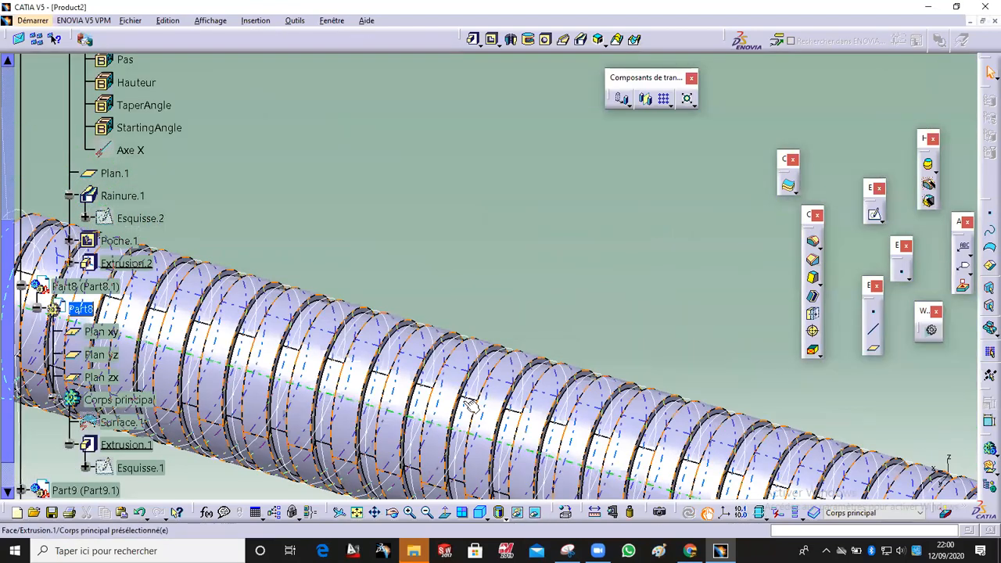
pyautogui.rightClick(508, 389)
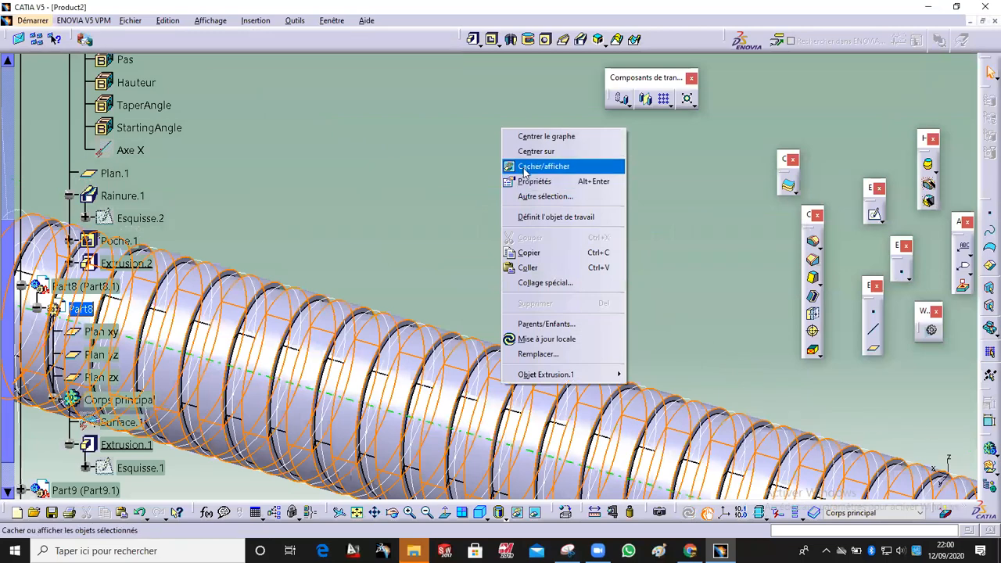
pyautogui.click(547, 166)
pyautogui.click(536, 516)
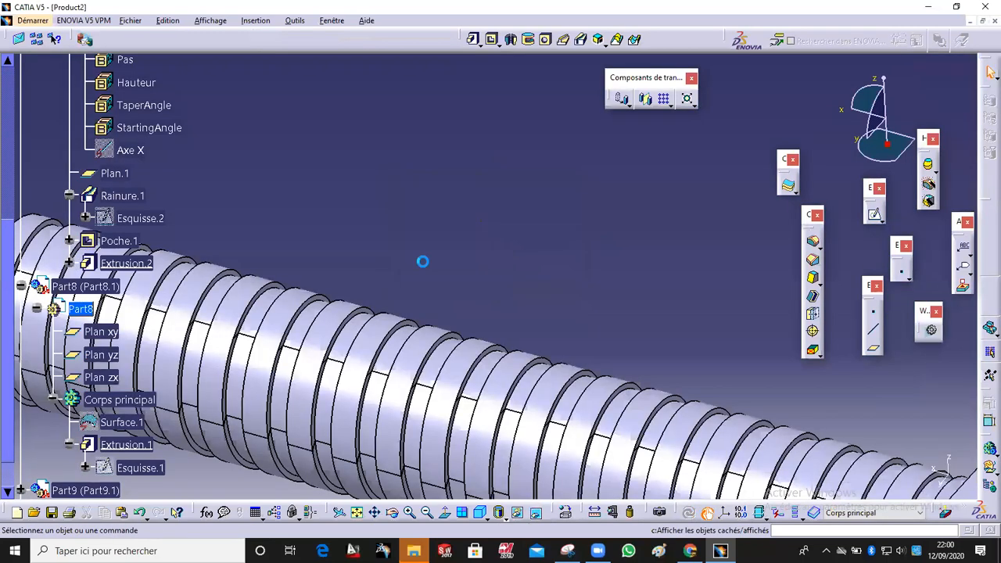
pyautogui.moveTo(423, 261); pyautogui.dragTo(455, 357, button='middle')
pyautogui.moveTo(541, 334); pyautogui.dragTo(508, 344, button='middle')
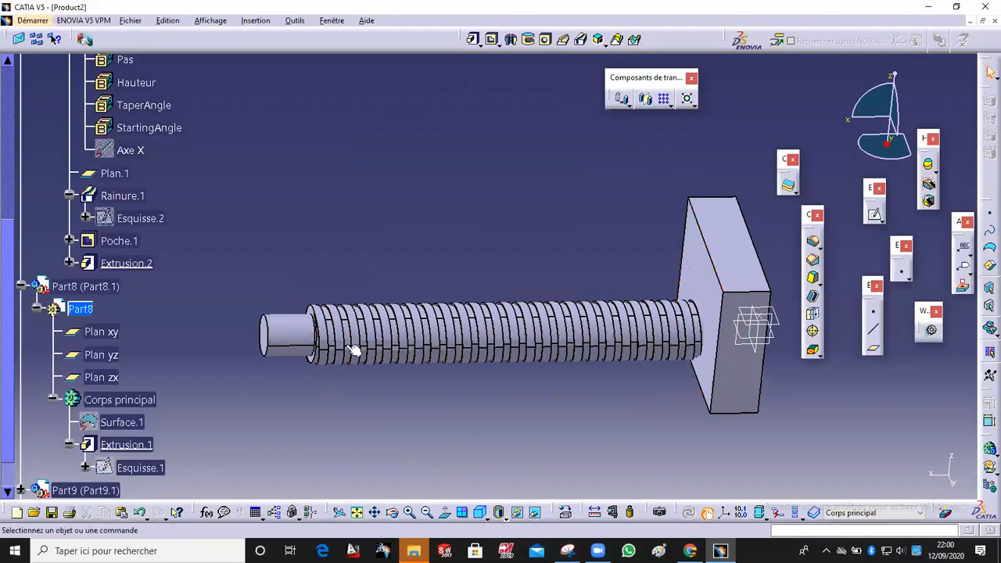
pyautogui.moveTo(6, 250); pyautogui.dragTo(9, 88)
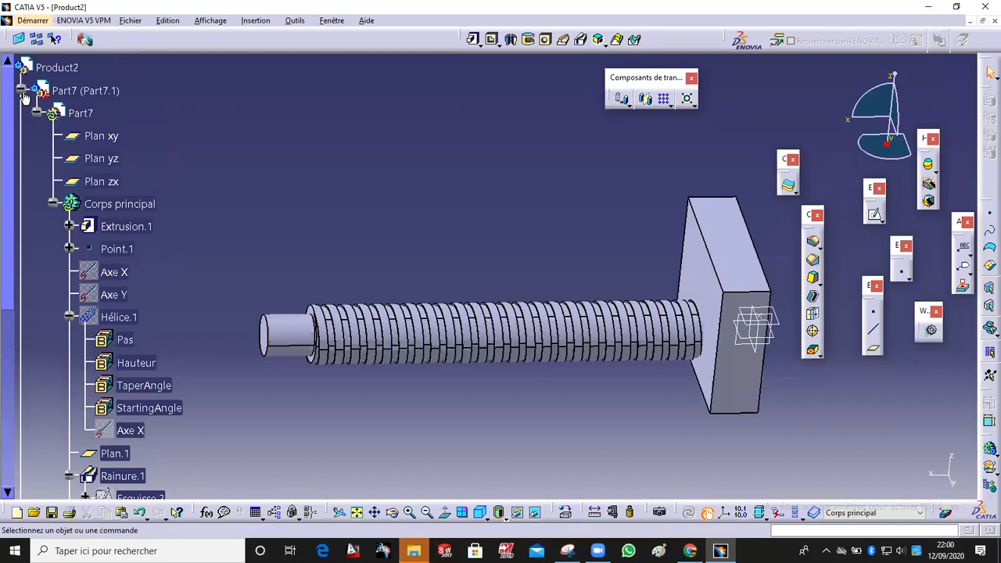
# Step: Copy the threaded rod's main body from Part7 and paste it into Part8 as a new body
pyautogui.click(19, 90)
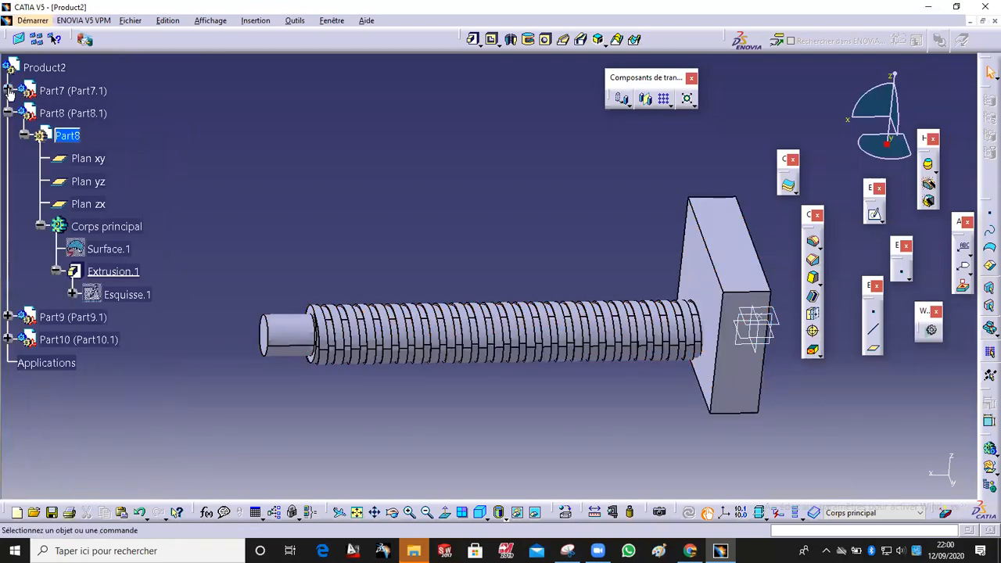
pyautogui.click(9, 90)
pyautogui.click(24, 114)
pyautogui.click(24, 113)
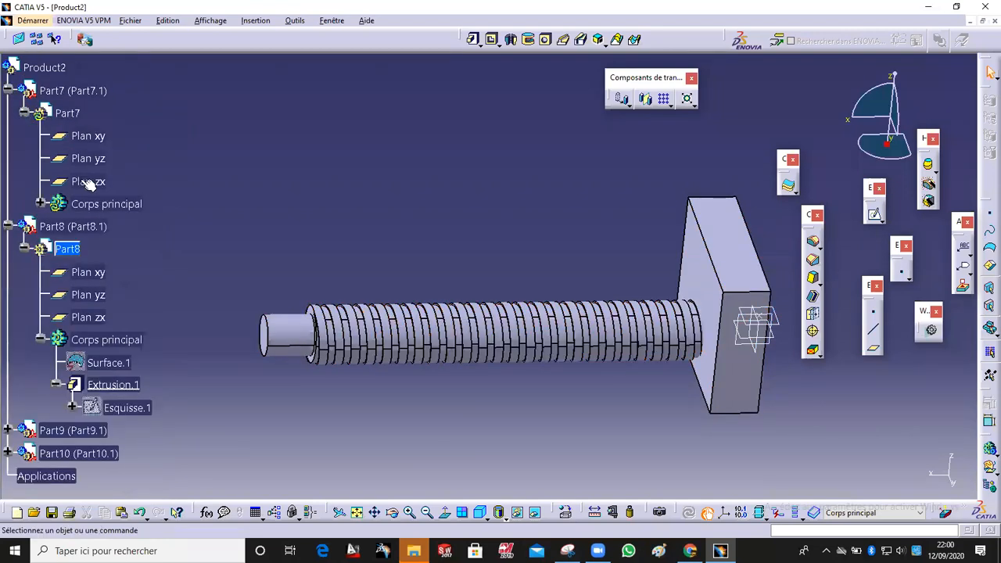
pyautogui.rightClick(97, 205)
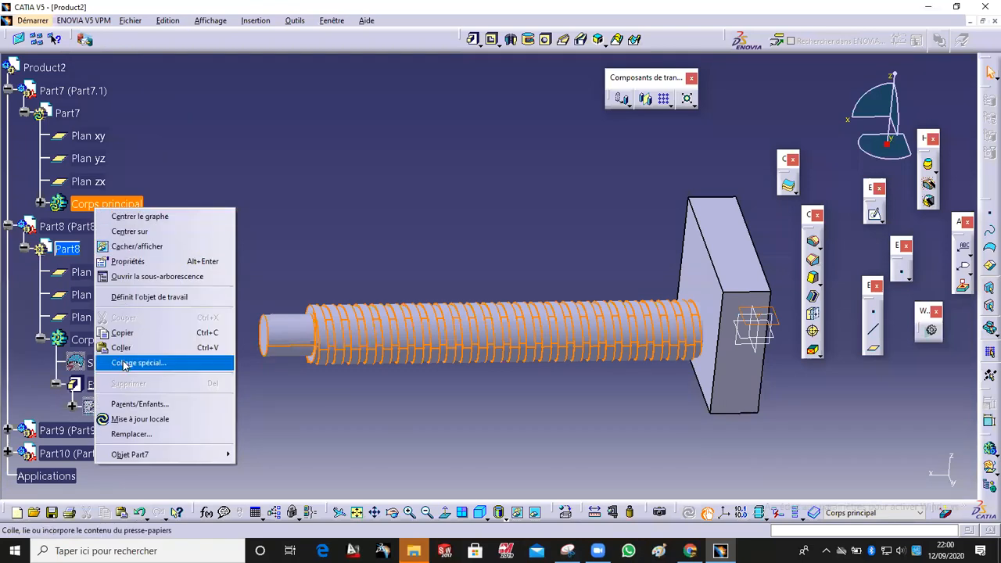
pyautogui.click(117, 332)
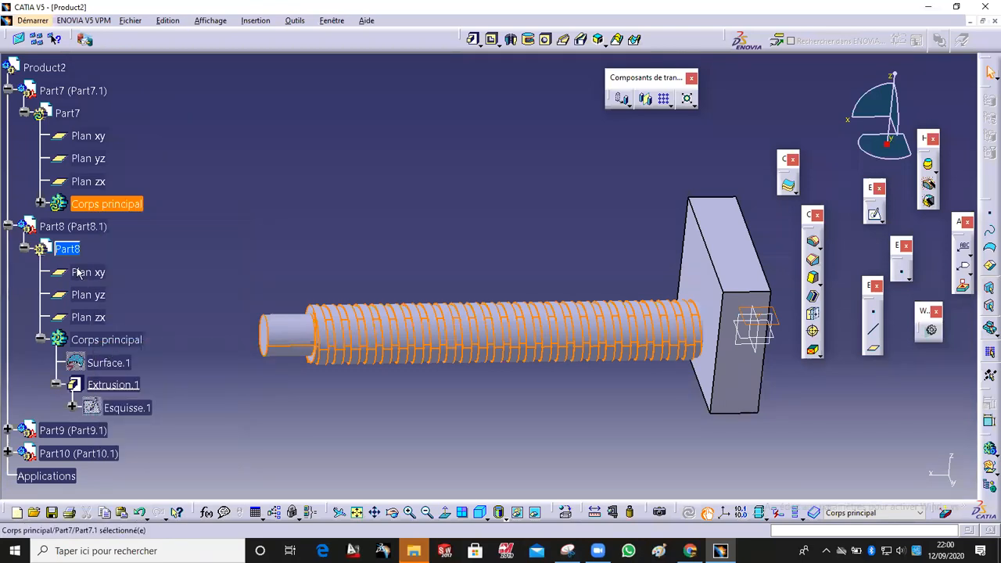
pyautogui.click(534, 264)
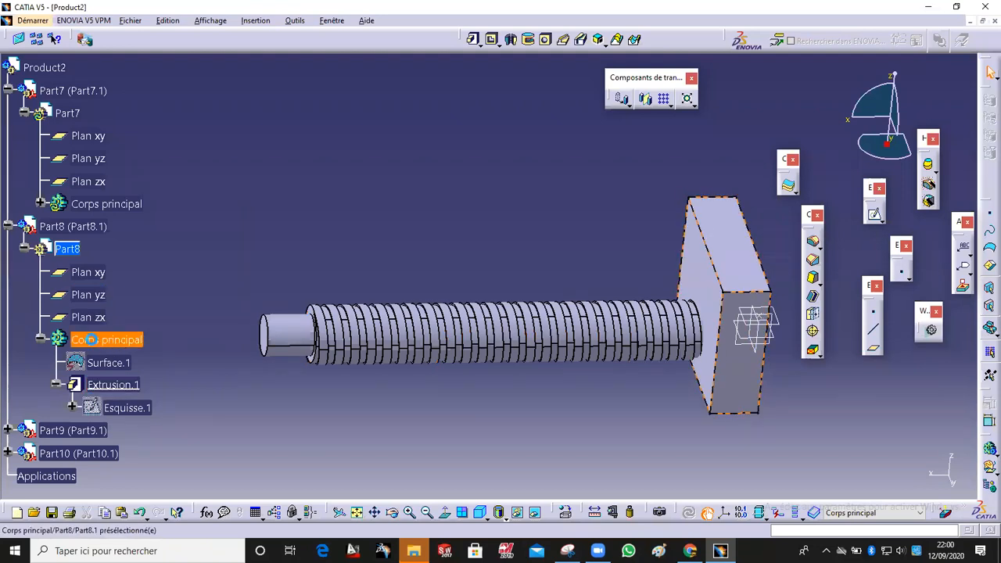
pyautogui.rightClick(100, 344)
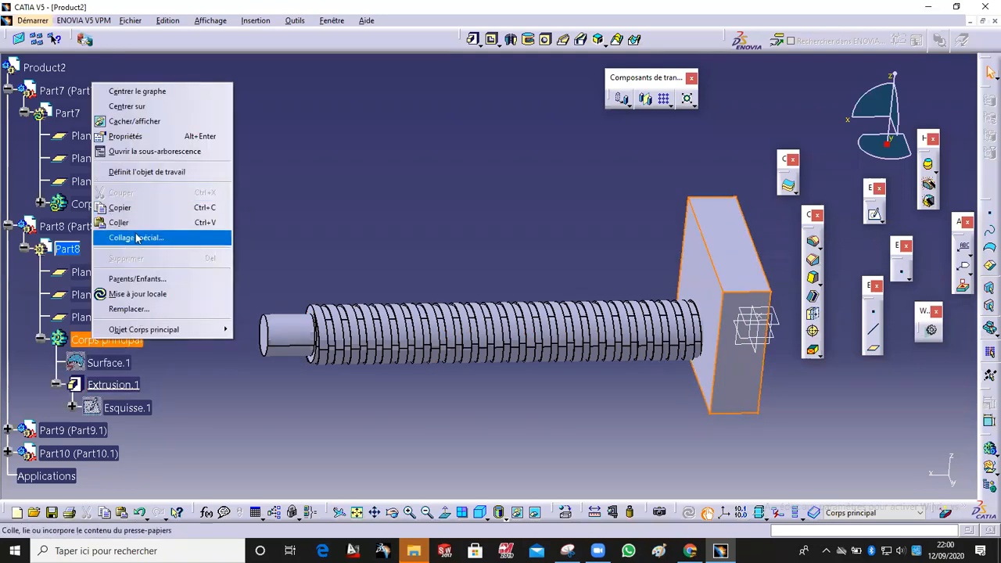
pyautogui.click(133, 222)
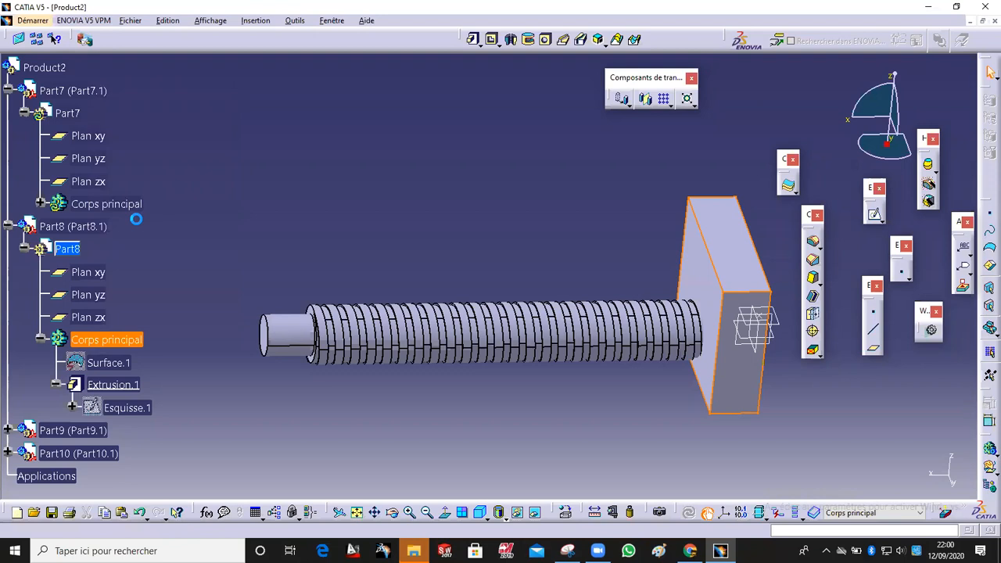
pyautogui.click(184, 203)
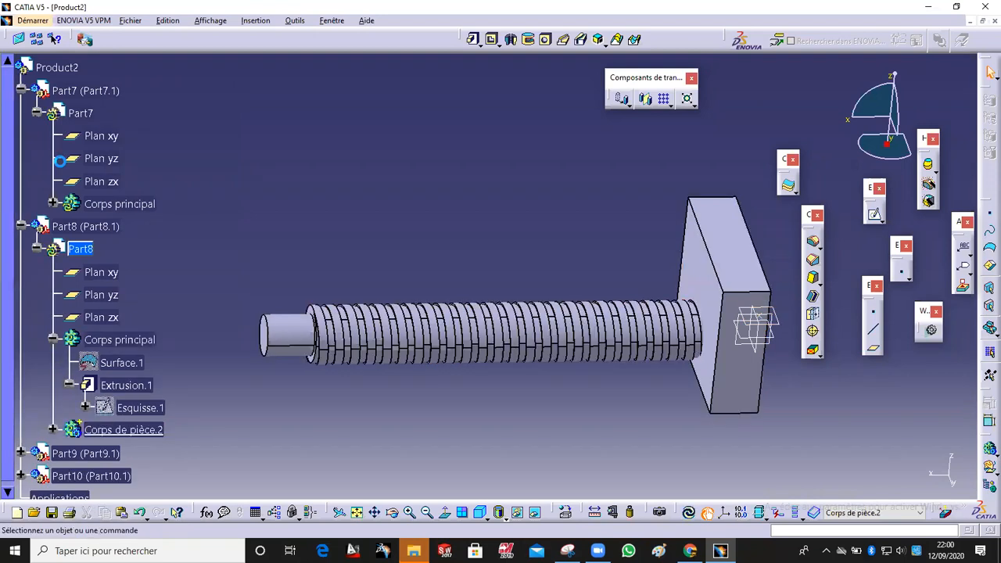
# Step: Hide the rod part and subtract the pasted rod body from Part8's main body with a Remove operation
pyautogui.rightClick(78, 90)
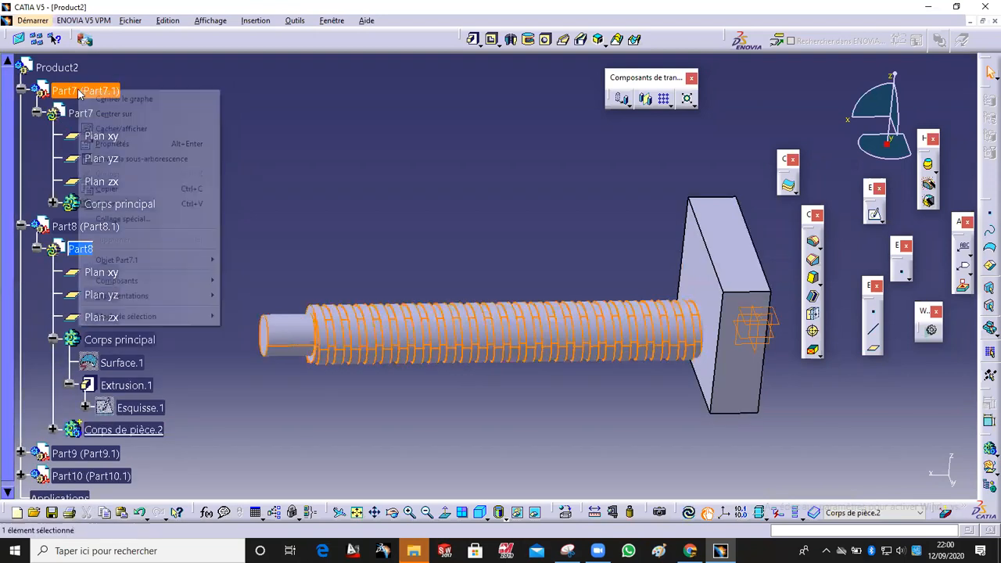
pyautogui.click(125, 129)
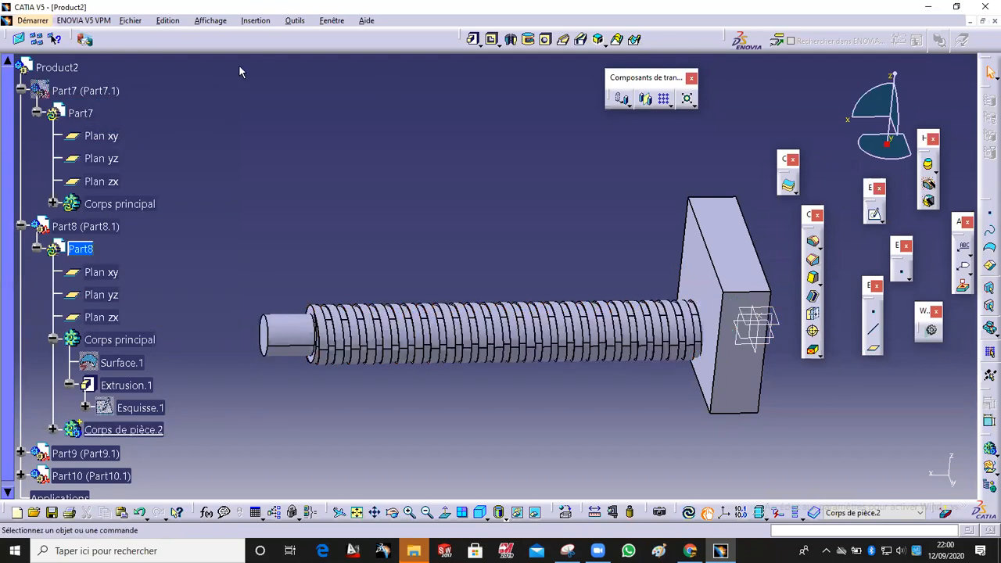
pyautogui.click(256, 20)
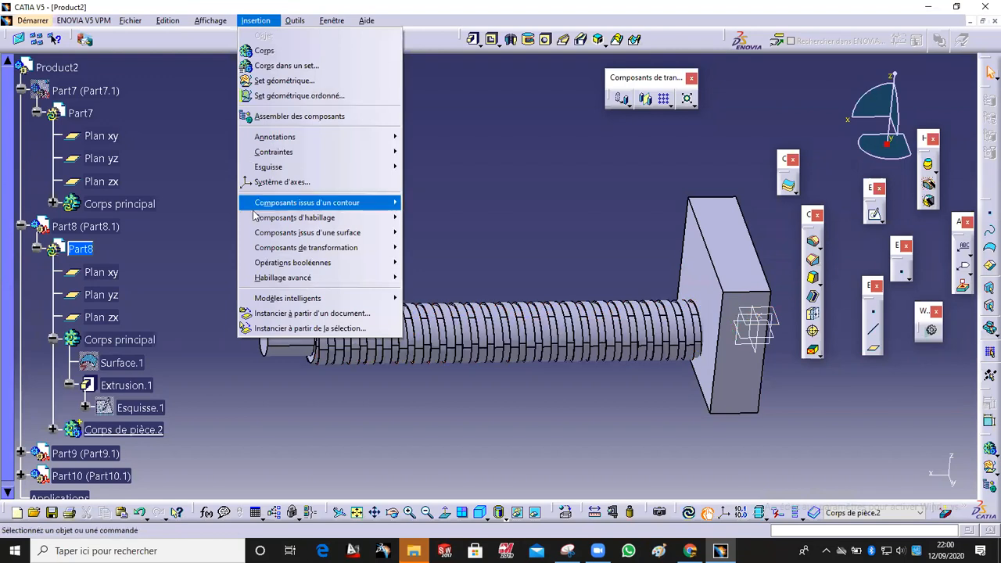
pyautogui.moveTo(309, 266)
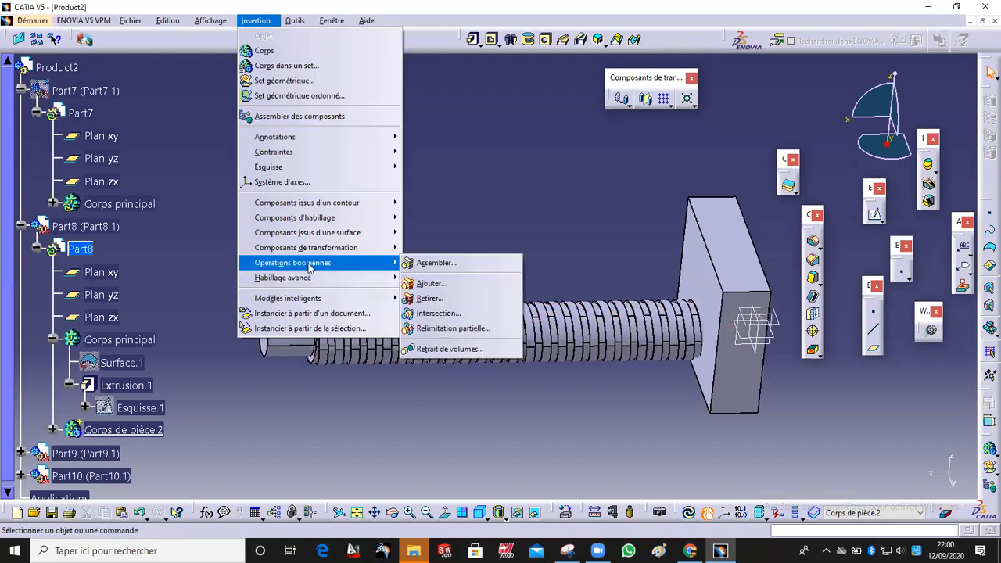
pyautogui.click(436, 298)
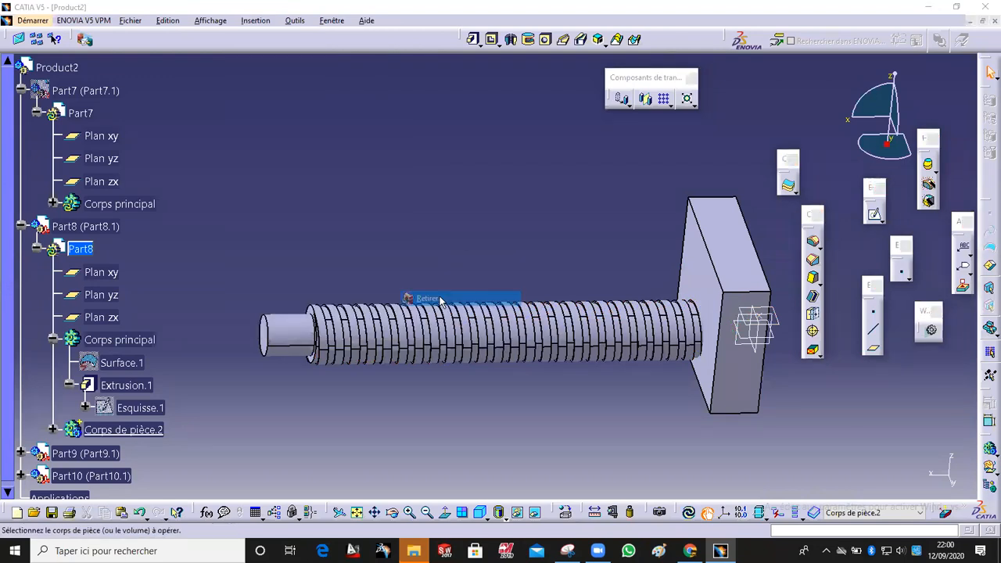
pyautogui.click(559, 335)
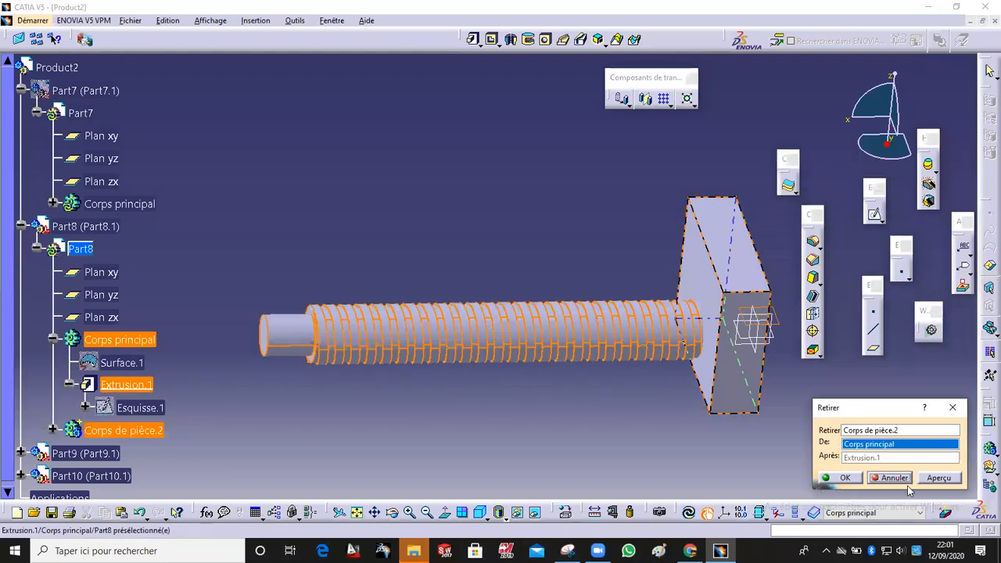
pyautogui.click(948, 478)
pyautogui.moveTo(618, 382); pyautogui.dragTo(770, 359, button='middle')
pyautogui.click(846, 477)
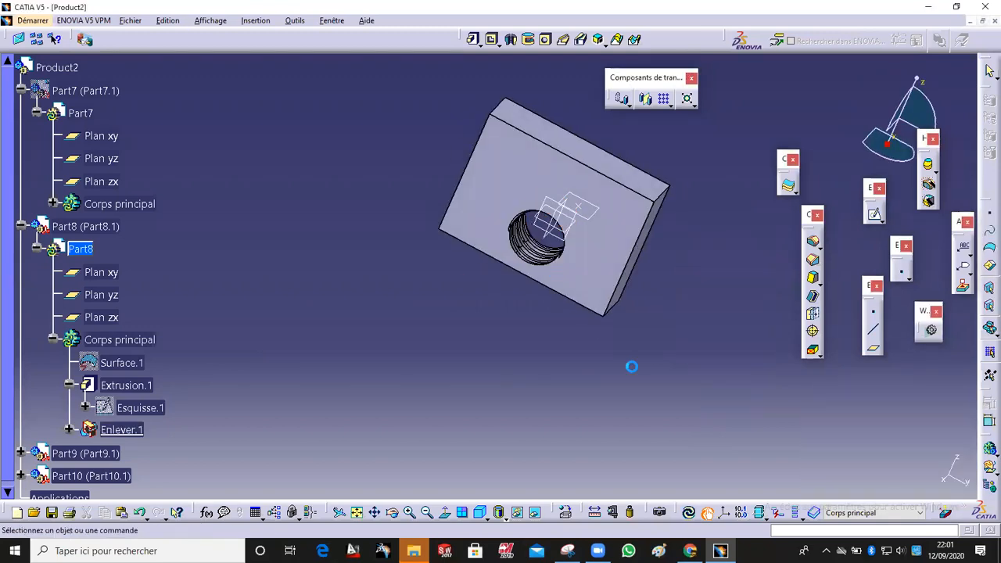
# Step: Zoom and rotate around the block to examine the threaded hole left by the removal
pyautogui.scroll(5, 631, 365)
pyautogui.moveTo(654, 329); pyautogui.dragTo(516, 277, button='middle')
pyautogui.moveTo(630, 313)
pyautogui.mouseDown(button='middle')
pyautogui.moveTo(503, 310)
pyautogui.moveTo(639, 325)
pyautogui.mouseUp(button='middle')
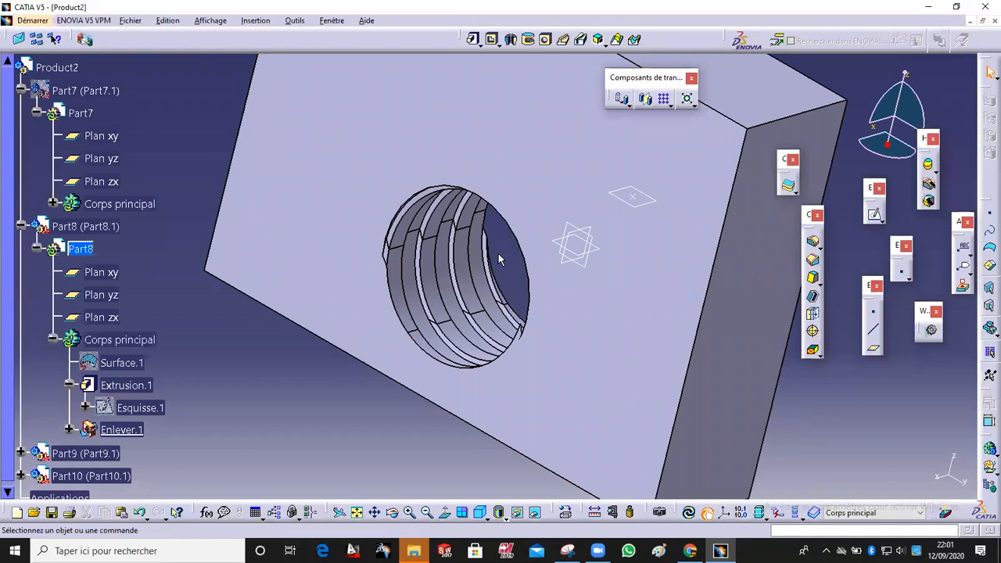
pyautogui.keyDown('ctrl'); pyautogui.moveTo(455, 228); pyautogui.dragTo(453, 275, button='middle'); pyautogui.keyUp('ctrl')
pyautogui.moveTo(459, 289); pyautogui.dragTo(459, 323, button='middle')
pyautogui.moveTo(407, 345); pyautogui.dragTo(555, 346, button='middle')
pyautogui.moveTo(458, 342); pyautogui.dragTo(518, 305, button='middle')
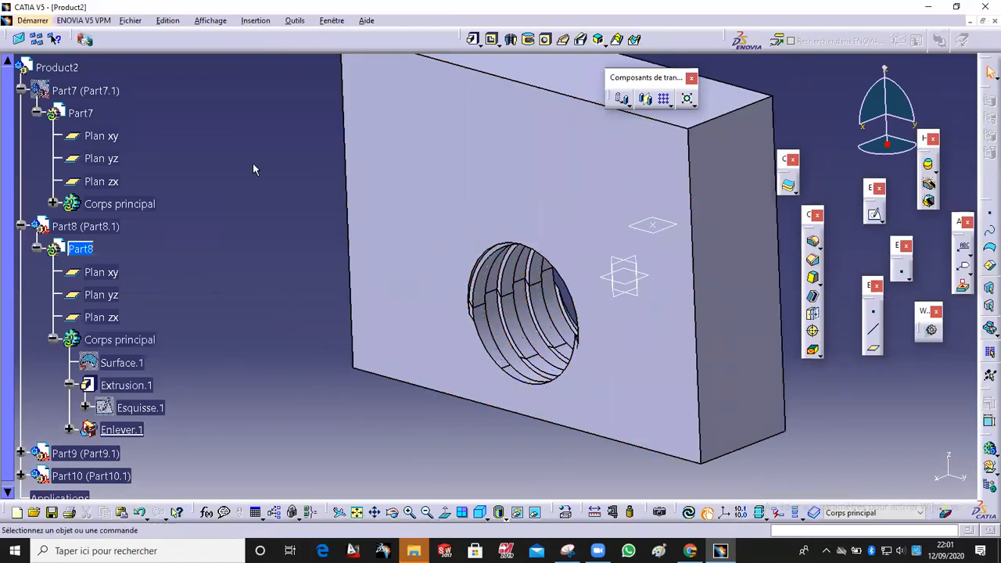
pyautogui.moveTo(266, 199); pyautogui.dragTo(262, 344, button='middle')
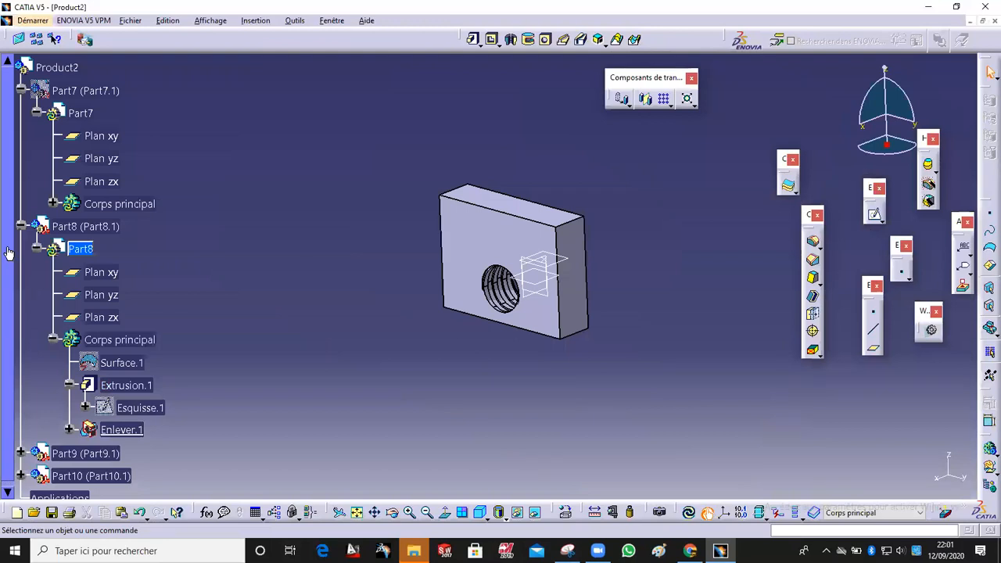
# Step: Show the rod part again and open a new sketch on the block's front face
pyautogui.rightClick(75, 91)
pyautogui.click(118, 127)
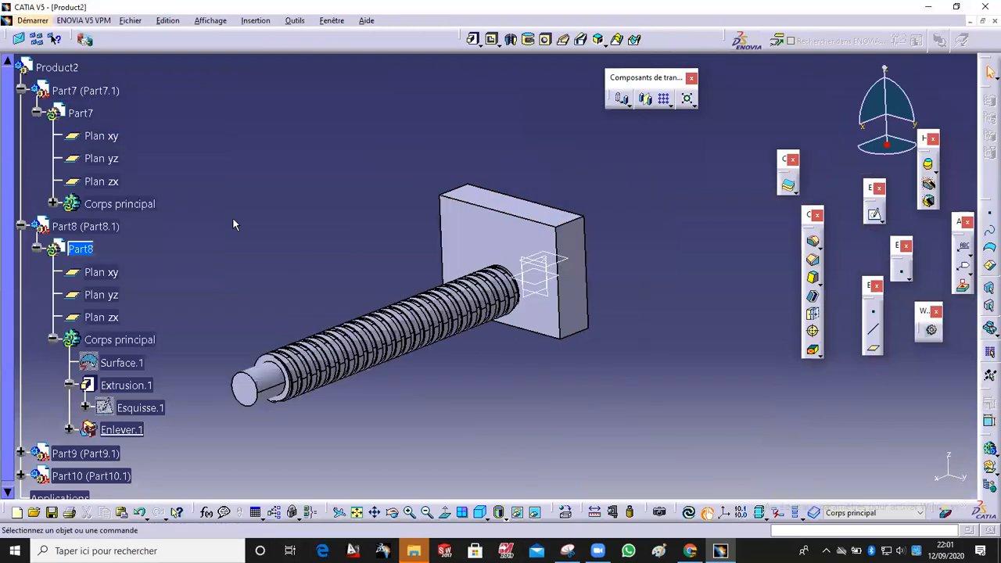
pyautogui.moveTo(331, 369); pyautogui.dragTo(618, 418, button='middle')
pyautogui.moveTo(399, 283); pyautogui.dragTo(535, 265, button='middle')
pyautogui.click(420, 270)
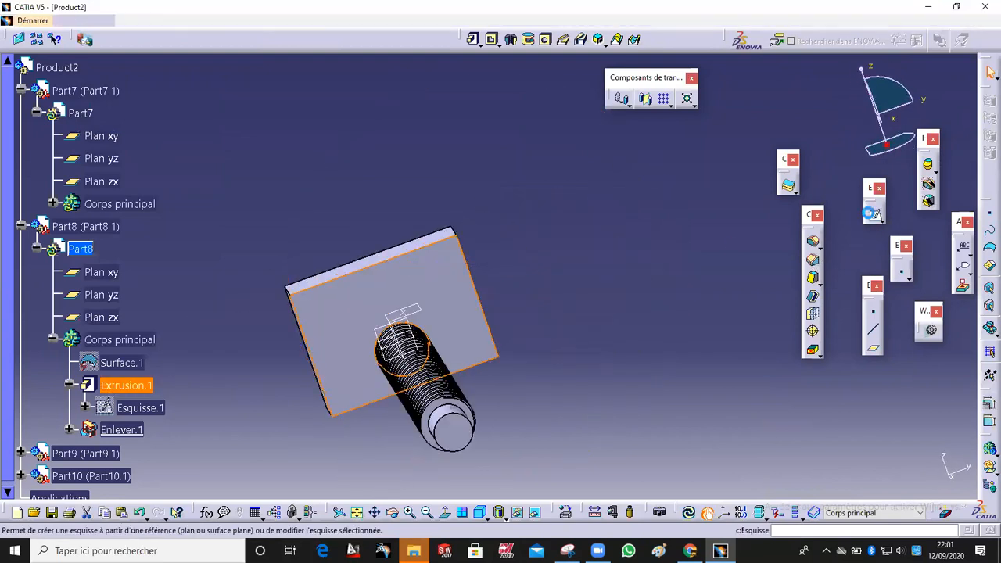
pyautogui.moveTo(514, 311); pyautogui.dragTo(516, 272, button='middle')
pyautogui.moveTo(502, 297); pyautogui.dragTo(733, 358, button='middle')
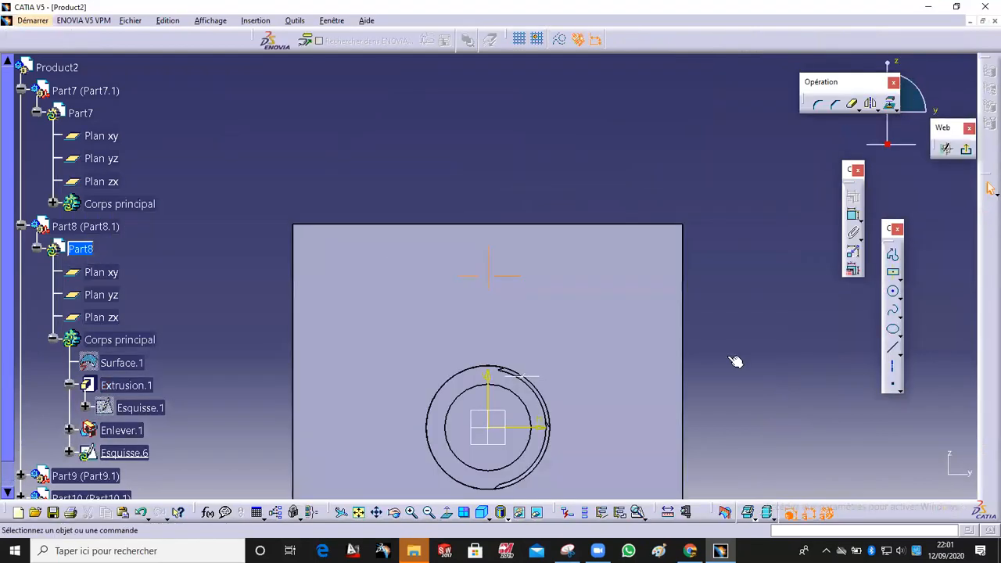
# Step: Sketch a circle of about 14.5 mm radius near the face's upper corner, mirror it about the vertical axis, and exit the sketcher
pyautogui.click(894, 293)
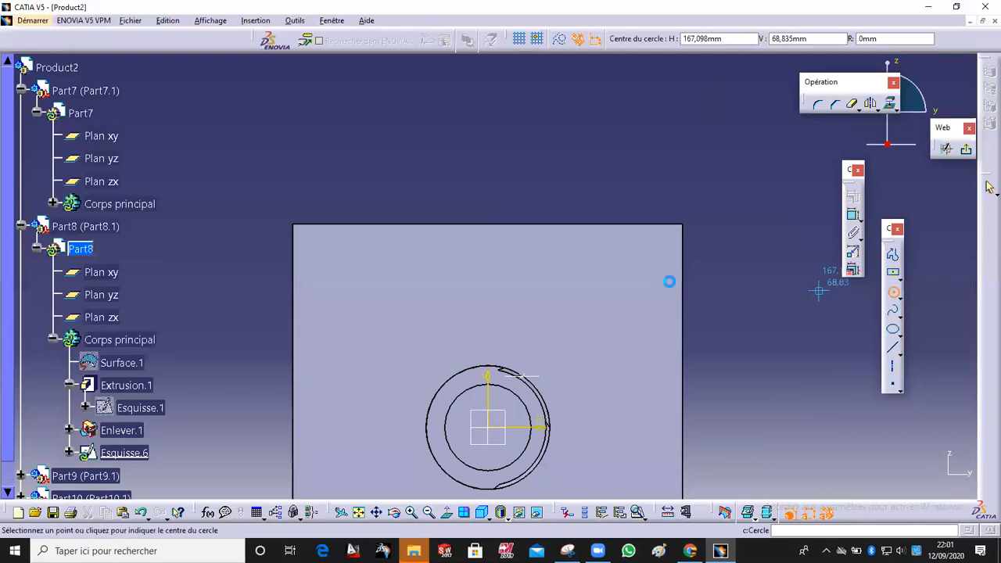
pyautogui.click(623, 274)
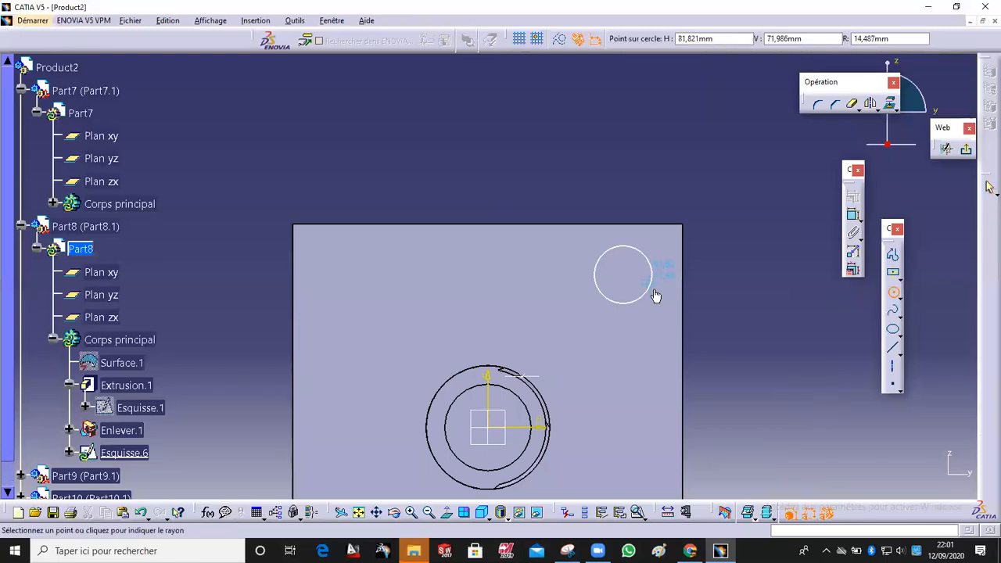
pyautogui.click(653, 284)
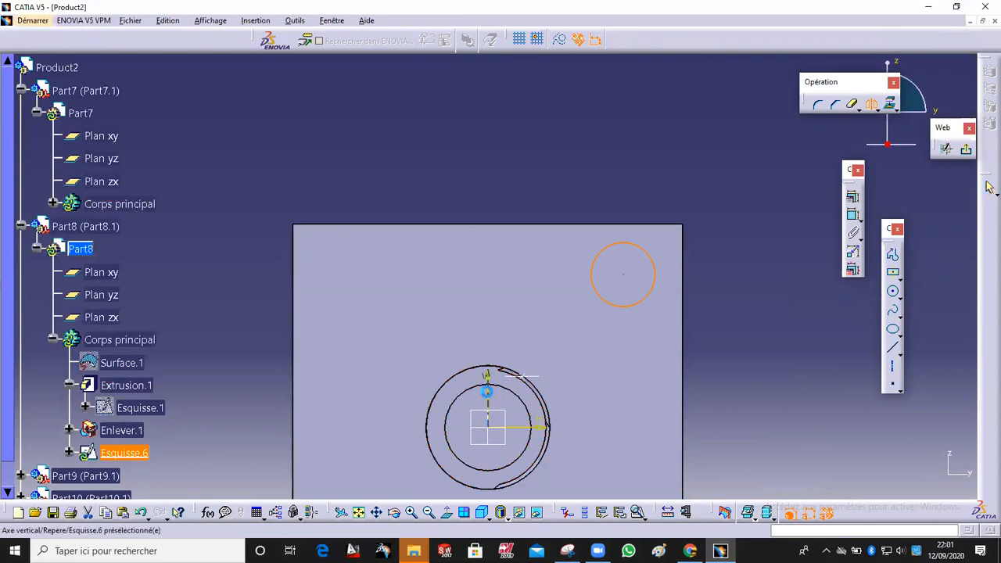
pyautogui.click(487, 395)
pyautogui.click(966, 150)
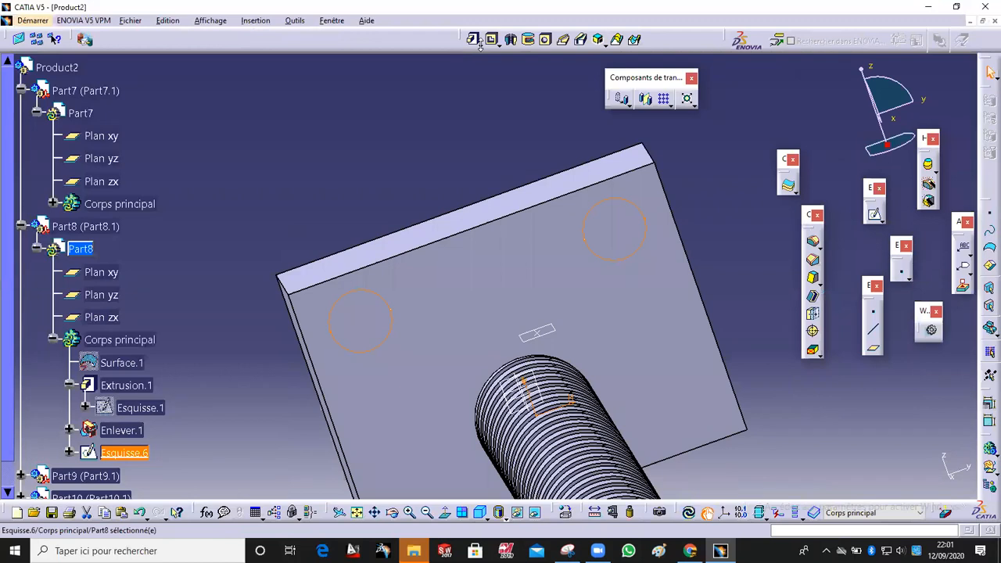
# Step: Pocket the two-circle sketch through the block with the Up to last limit
pyautogui.click(491, 40)
pyautogui.moveTo(375, 253); pyautogui.dragTo(618, 258, button='middle')
pyautogui.click(881, 190)
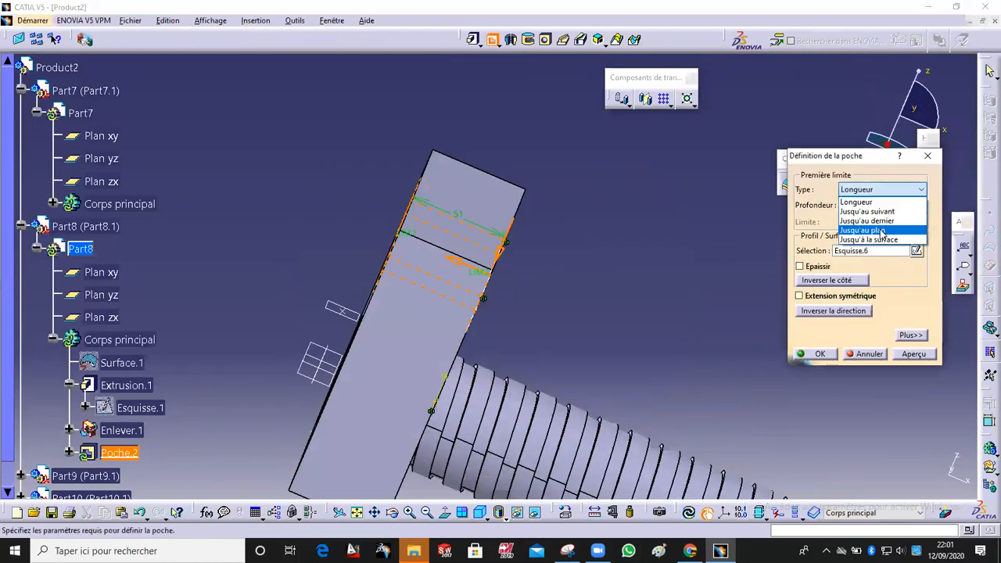
pyautogui.click(867, 217)
pyautogui.click(819, 354)
# Step: Activate Part9's main body and open a new sketch on the block face containing the holes
pyautogui.moveTo(621, 277); pyautogui.dragTo(375, 303, button='middle')
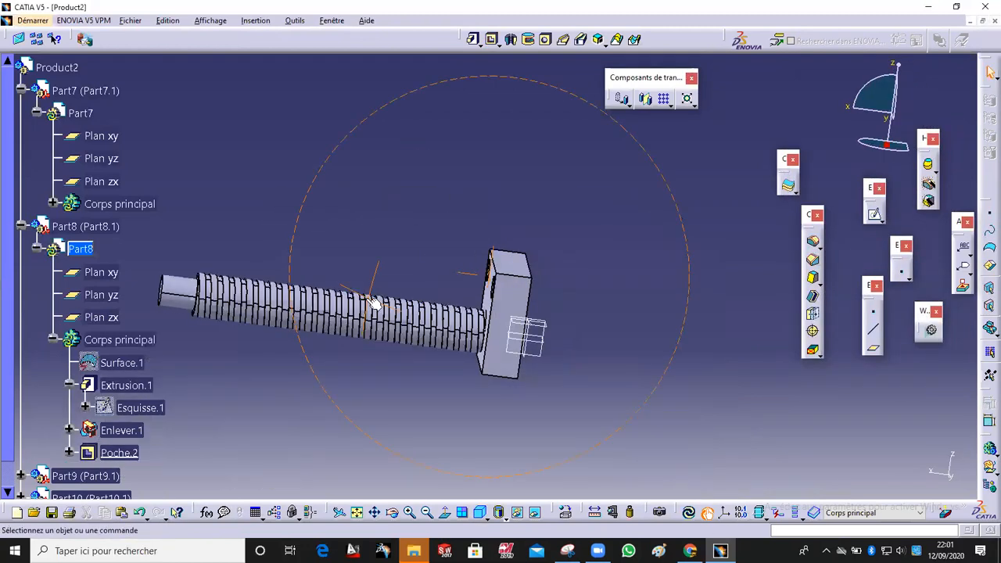
pyautogui.click(20, 475)
pyautogui.click(35, 464)
pyautogui.doubleClick(125, 466)
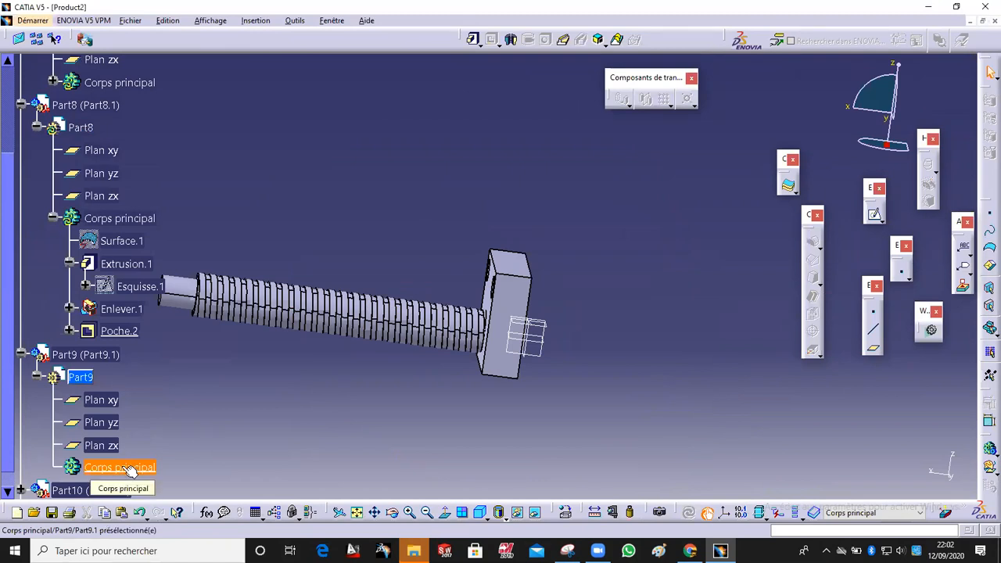
pyautogui.moveTo(404, 318); pyautogui.dragTo(650, 343, button='middle')
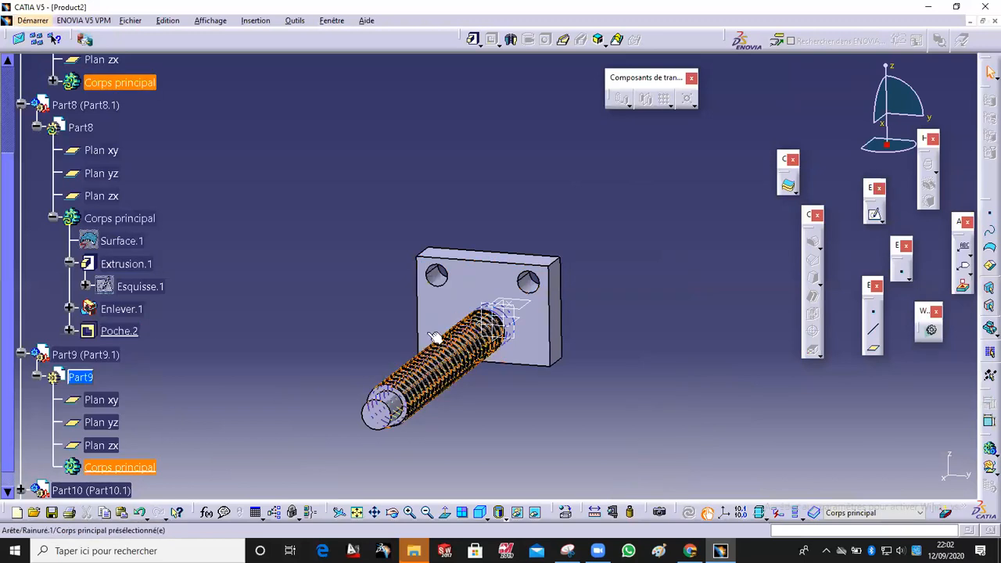
pyautogui.moveTo(276, 424); pyautogui.dragTo(133, 443, button='middle')
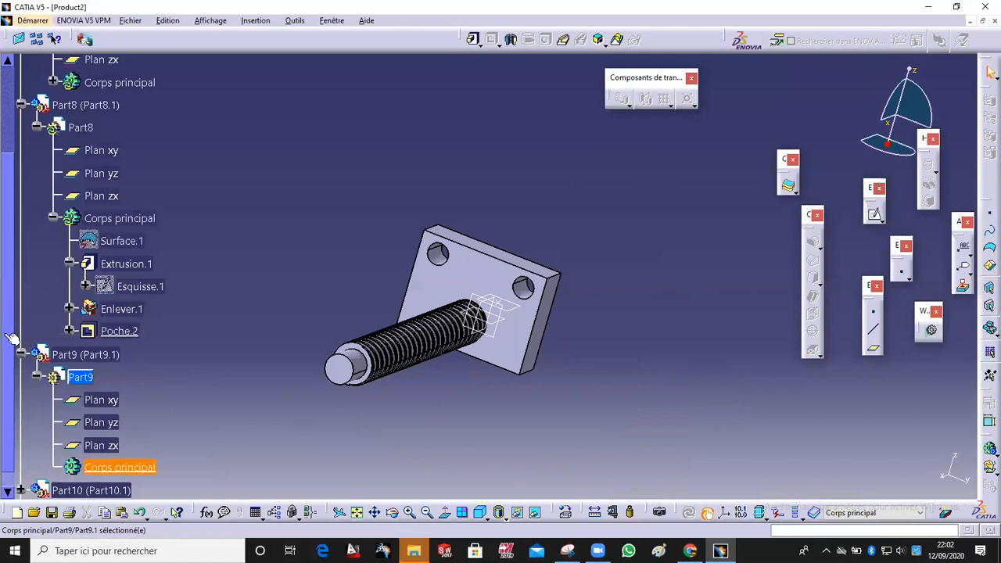
pyautogui.click(135, 464)
pyautogui.moveTo(449, 287); pyautogui.dragTo(625, 417, button='middle')
pyautogui.moveTo(626, 351); pyautogui.dragTo(569, 270, button='middle')
pyautogui.click(453, 233)
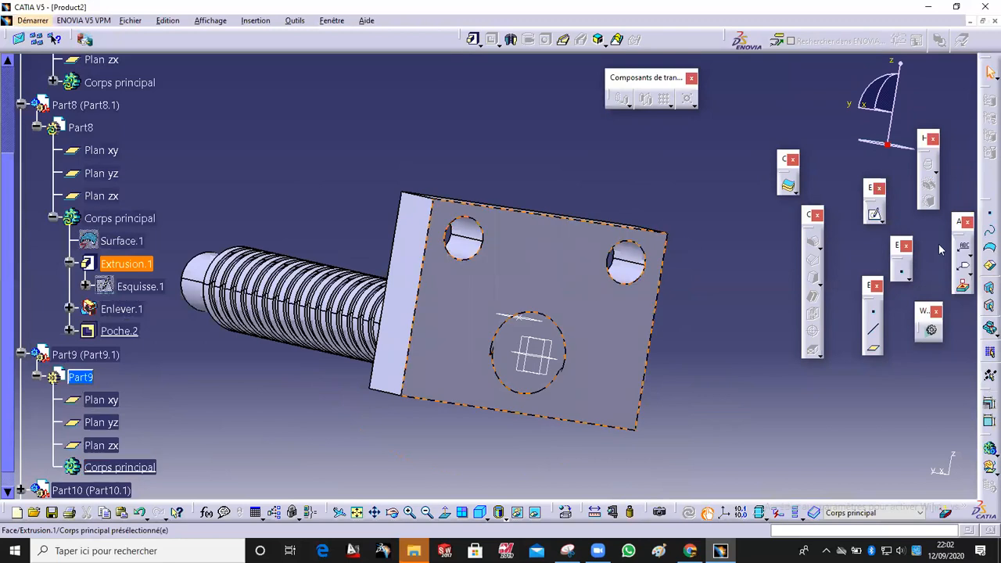
pyautogui.click(874, 213)
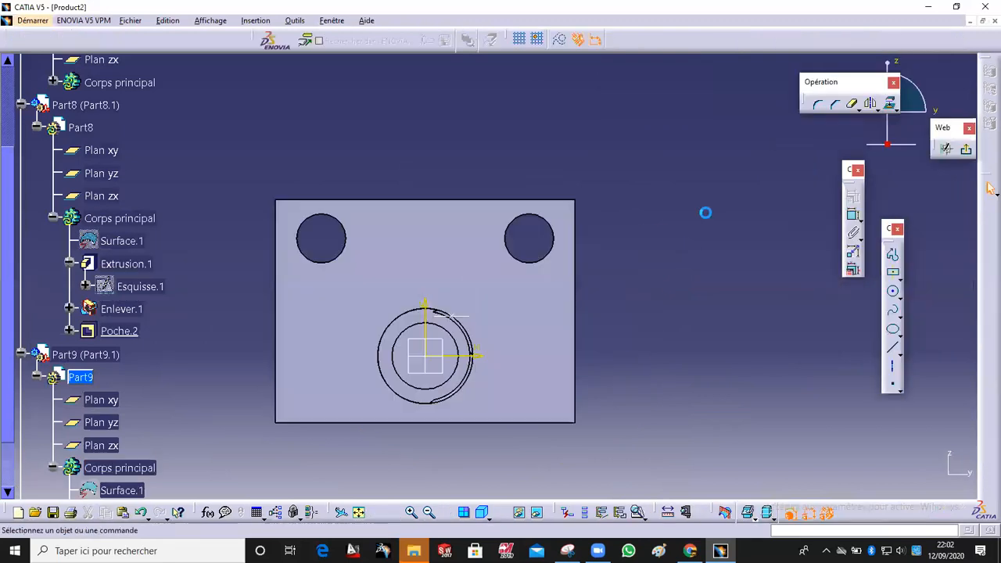
# Step: Select the two hole circles, transform them with a sketch operation, and exit the sketcher
pyautogui.click(548, 220)
pyautogui.keyDown('ctrl'); pyautogui.click(340, 222); pyautogui.keyUp('ctrl')
pyautogui.click(873, 101)
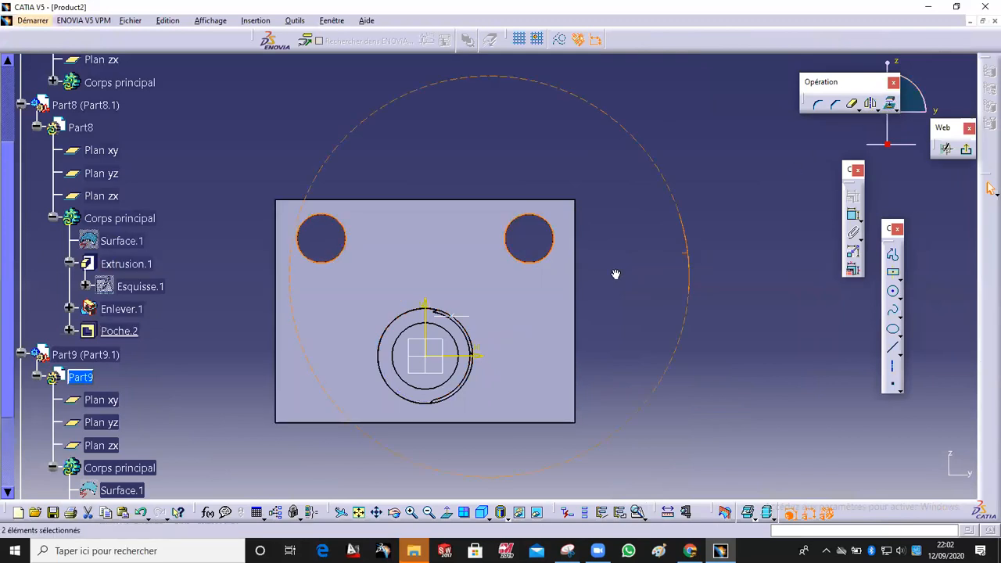
pyautogui.moveTo(615, 274); pyautogui.dragTo(636, 226, button='middle')
pyautogui.click(688, 209)
pyautogui.moveTo(690, 208); pyautogui.dragTo(706, 312, button='middle')
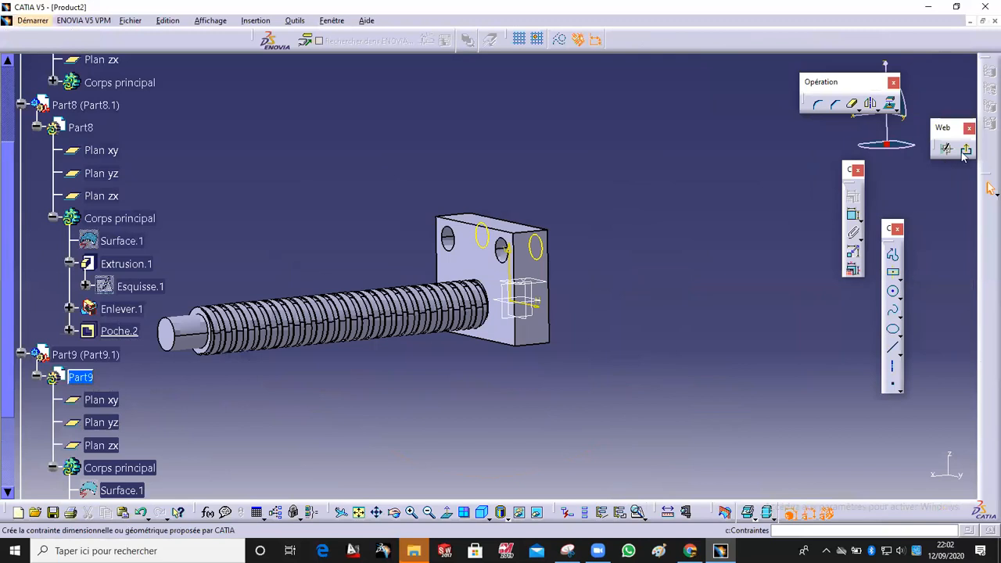
pyautogui.click(965, 150)
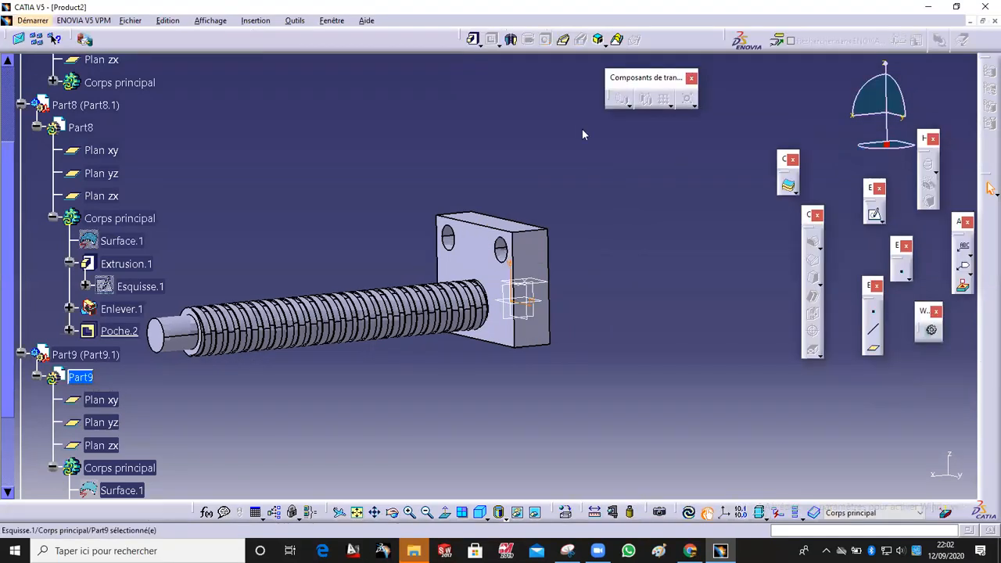
# Step: Pad Part9's two-circle sketch with the Length type to about 642 mm, forming two guide rods along the threaded rod
pyautogui.moveTo(520, 196); pyautogui.dragTo(500, 102, button='middle')
pyautogui.click(472, 39)
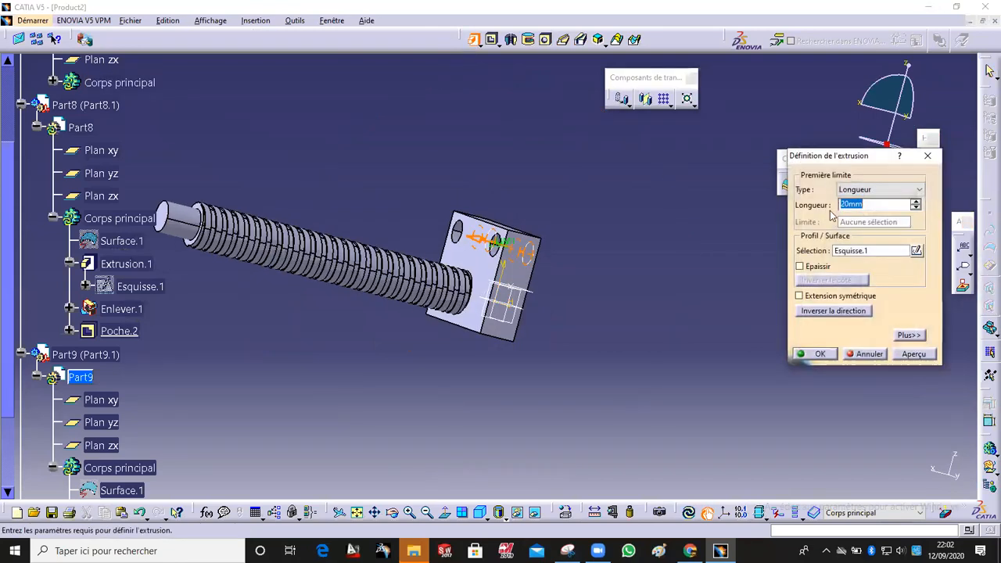
pyautogui.click(879, 189)
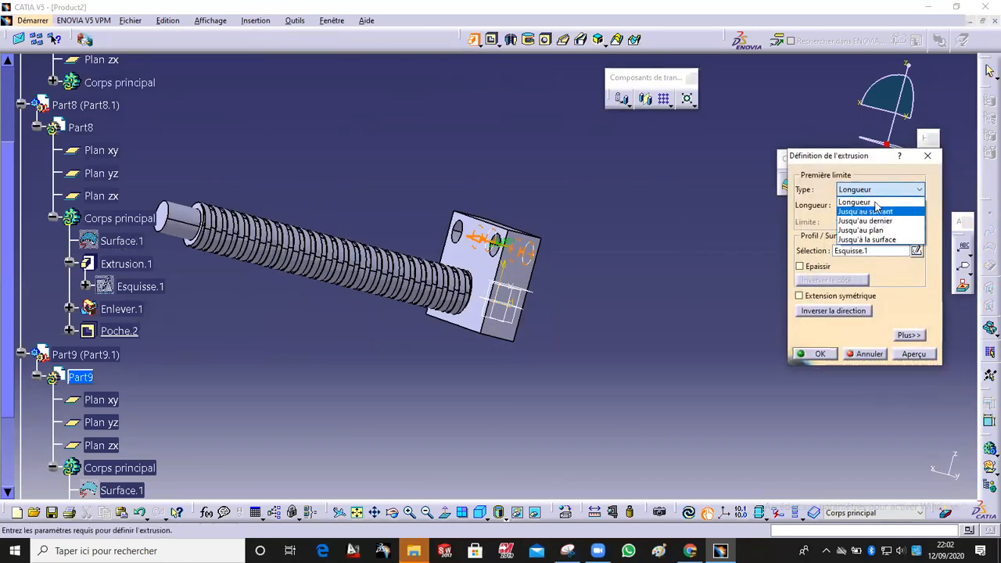
pyautogui.click(876, 203)
pyautogui.keyDown('ctrl'); pyautogui.moveTo(457, 306); pyautogui.dragTo(490, 192, button='middle'); pyautogui.keyUp('ctrl')
pyautogui.moveTo(427, 188); pyautogui.dragTo(371, 175)
pyautogui.keyDown('ctrl'); pyautogui.moveTo(371, 175); pyautogui.dragTo(387, 266, button='middle'); pyautogui.keyUp('ctrl')
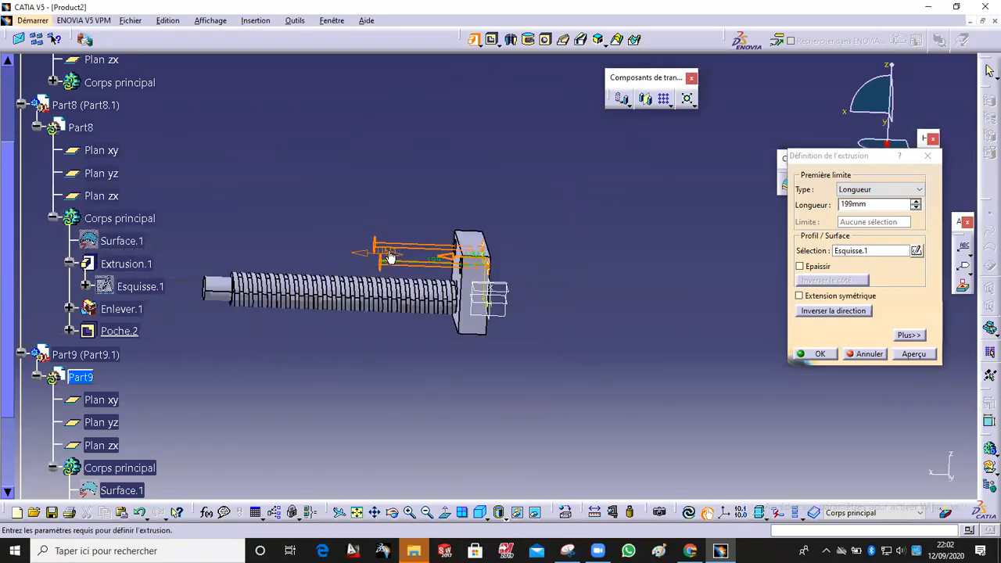
pyautogui.moveTo(351, 251); pyautogui.dragTo(243, 251)
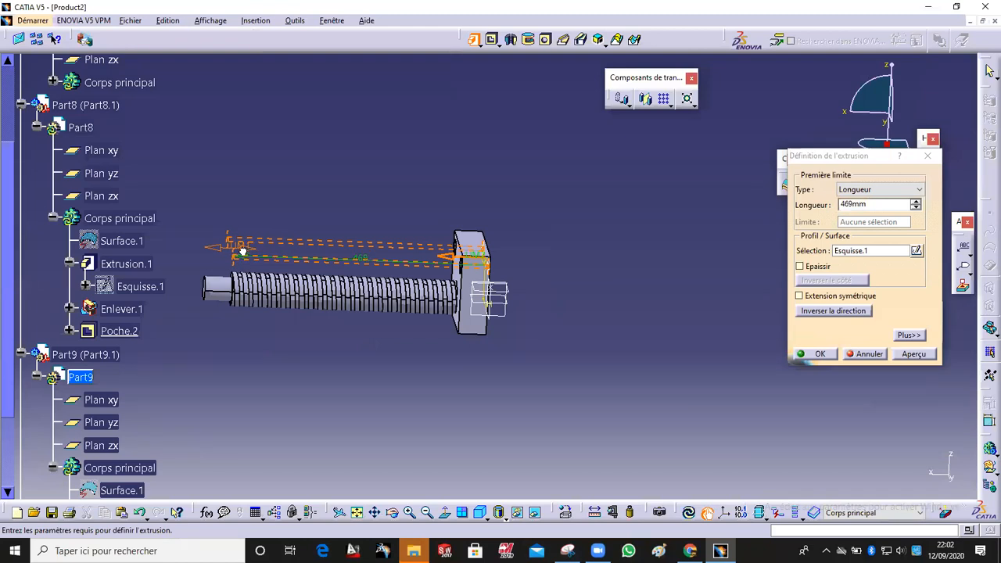
pyautogui.moveTo(242, 248); pyautogui.dragTo(232, 247)
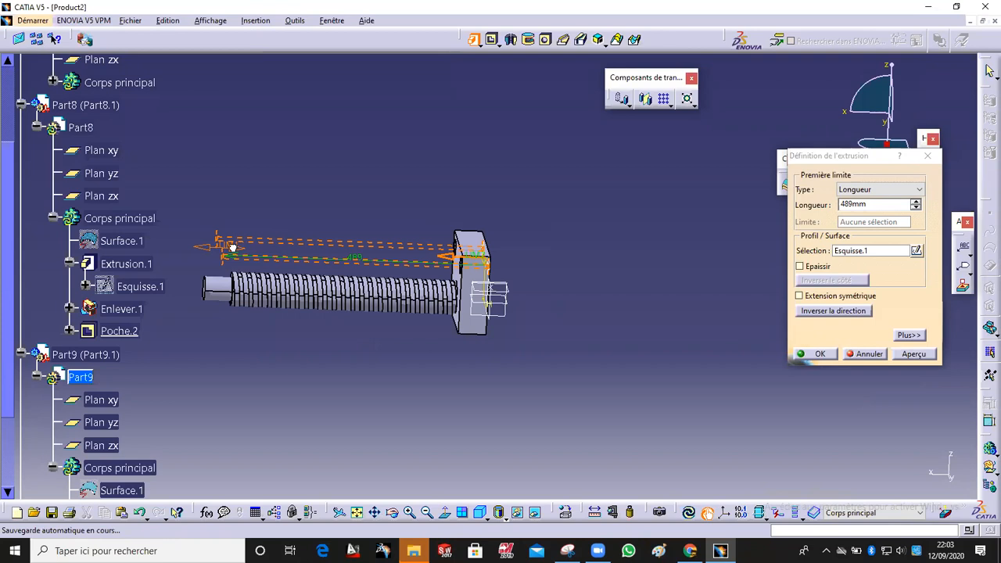
pyautogui.moveTo(215, 247); pyautogui.dragTo(161, 241)
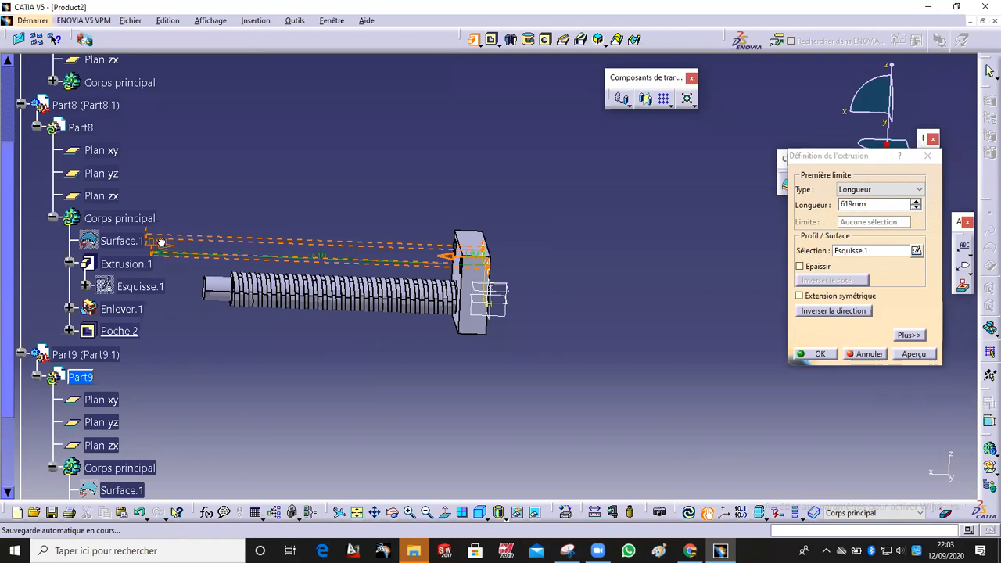
pyautogui.moveTo(160, 243)
pyautogui.mouseDown()
pyautogui.moveTo(231, 258)
pyautogui.moveTo(179, 248)
pyautogui.mouseUp()
pyautogui.moveTo(290, 368); pyautogui.dragTo(618, 248, button='middle')
pyautogui.moveTo(314, 305); pyautogui.dragTo(283, 311)
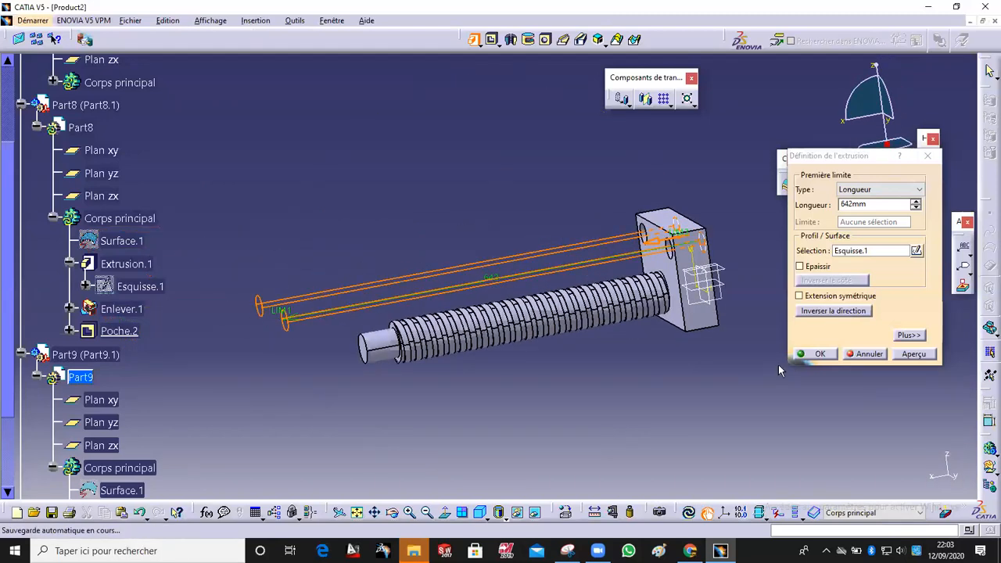
pyautogui.click(817, 354)
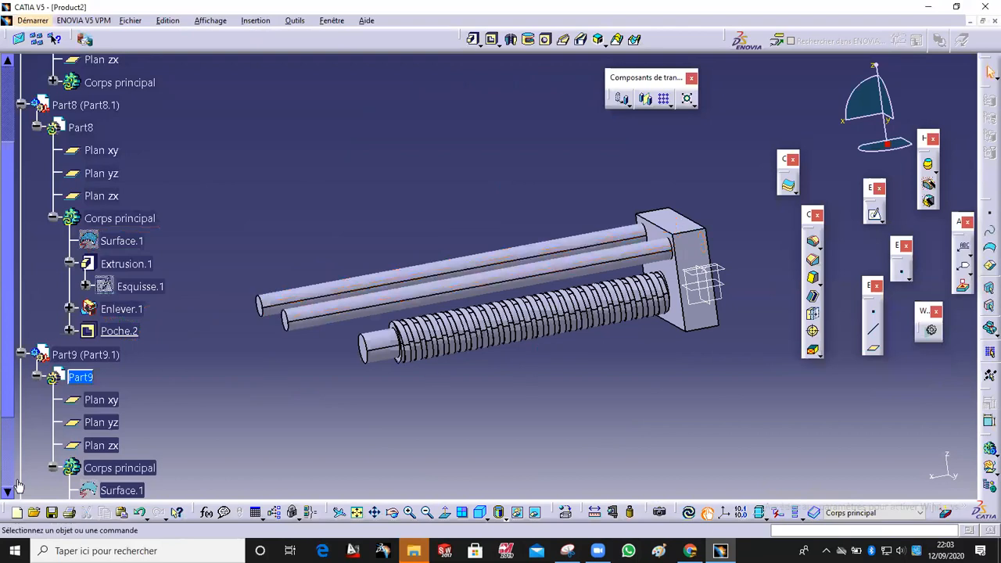
# Step: Activate Part10's main body and open a new sketch on the block face containing the holes
pyautogui.moveTo(6, 381); pyautogui.dragTo(6, 458)
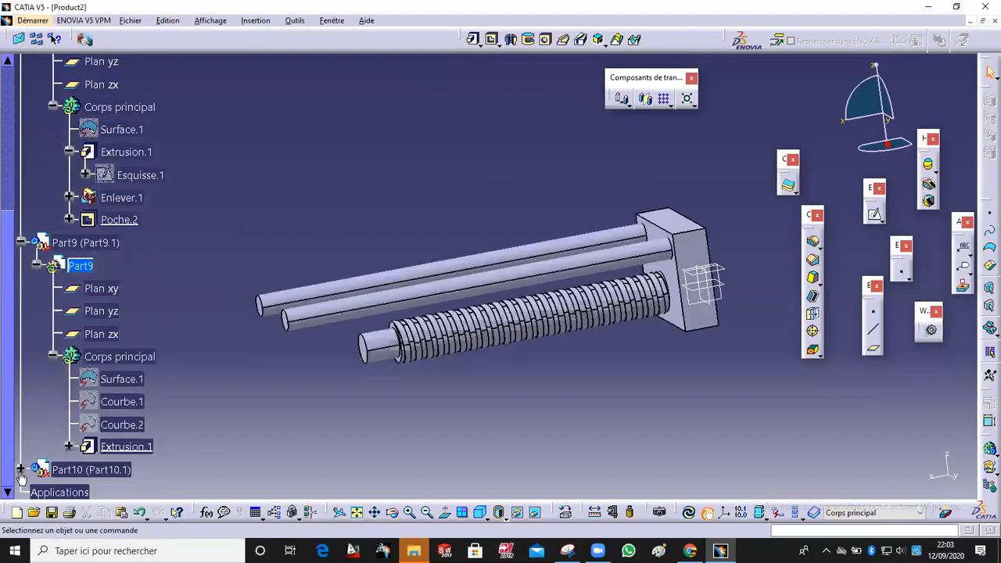
pyautogui.click(21, 469)
pyautogui.click(37, 469)
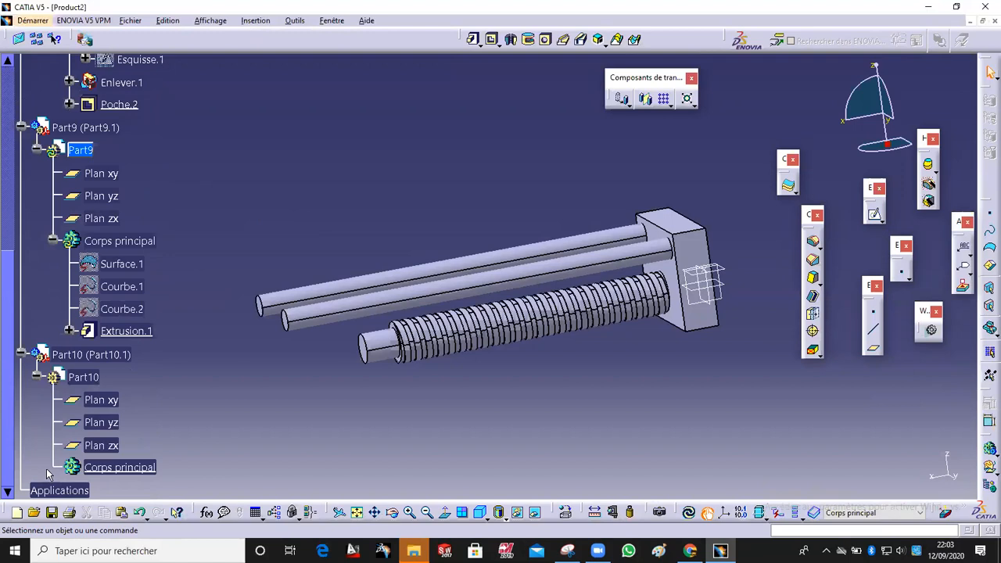
pyautogui.doubleClick(117, 468)
pyautogui.moveTo(294, 424); pyautogui.dragTo(521, 379, button='middle')
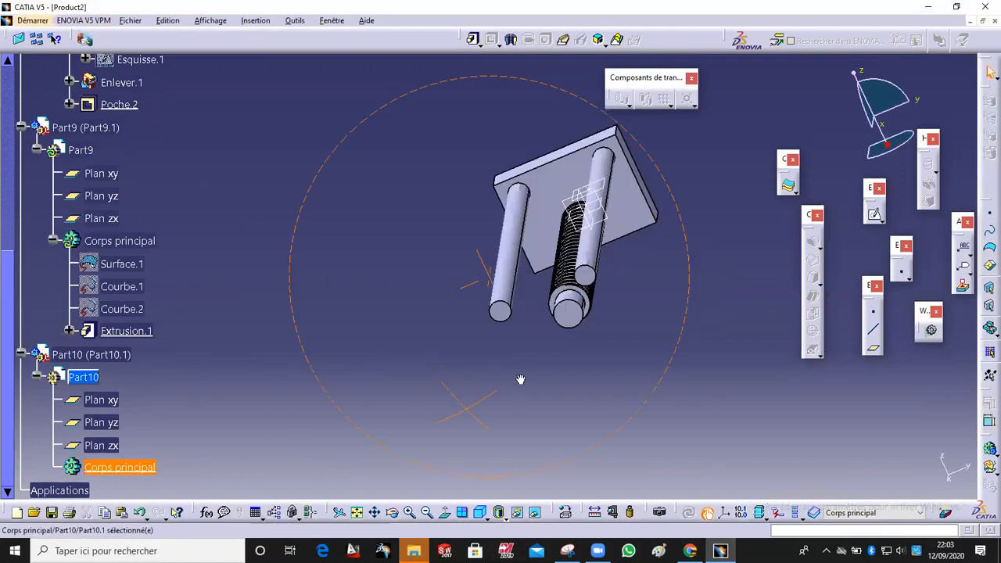
pyautogui.moveTo(620, 286)
pyautogui.mouseDown(button='middle')
pyautogui.moveTo(404, 297)
pyautogui.moveTo(324, 270)
pyautogui.mouseUp(button='middle')
pyautogui.click(873, 214)
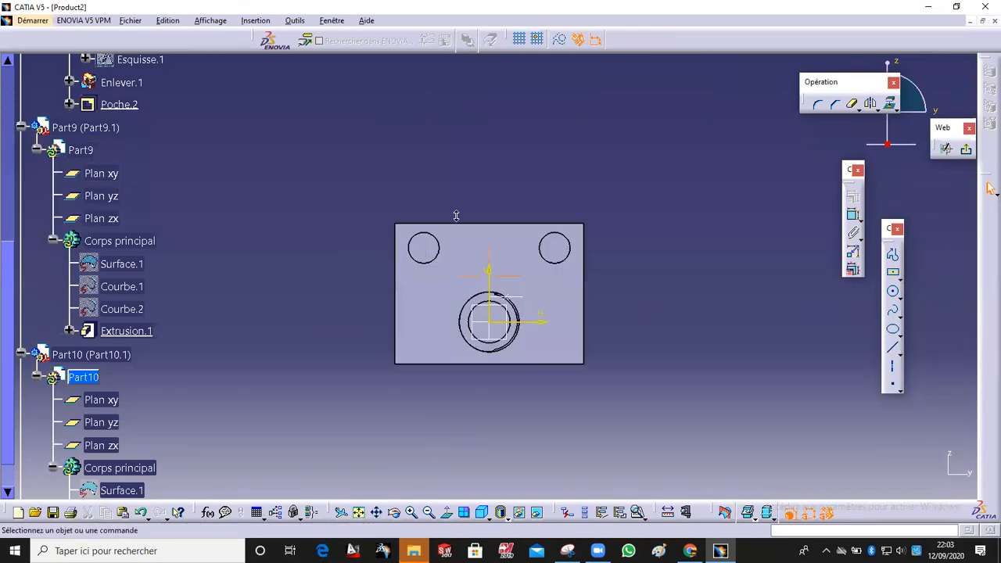
# Step: Select the block's two hole circles, project them into the sketch, and exit the sketcher
pyautogui.moveTo(455, 216); pyautogui.dragTo(463, 174, button='middle')
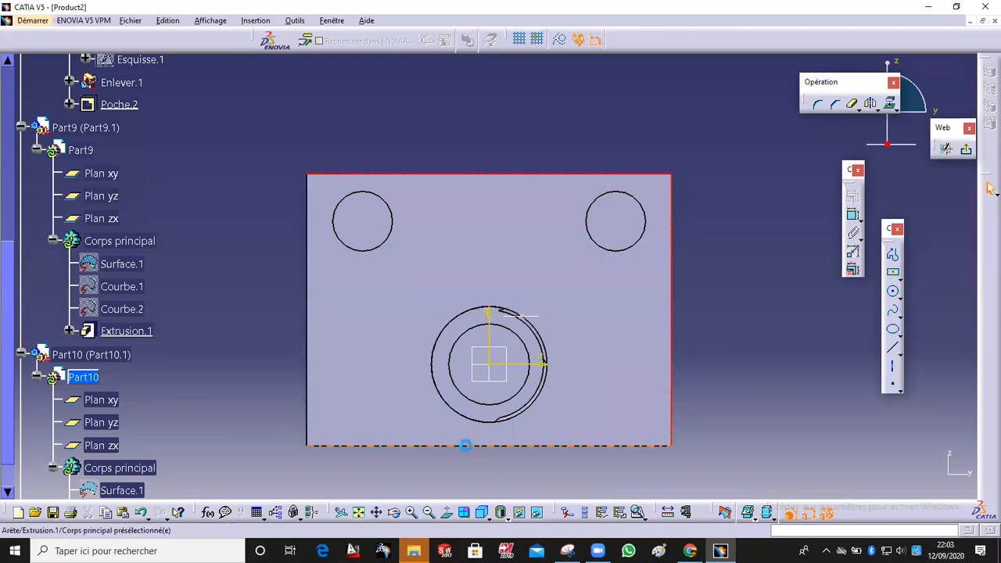
pyautogui.click(392, 205)
pyautogui.keyDown('ctrl'); pyautogui.click(643, 205); pyautogui.keyUp('ctrl')
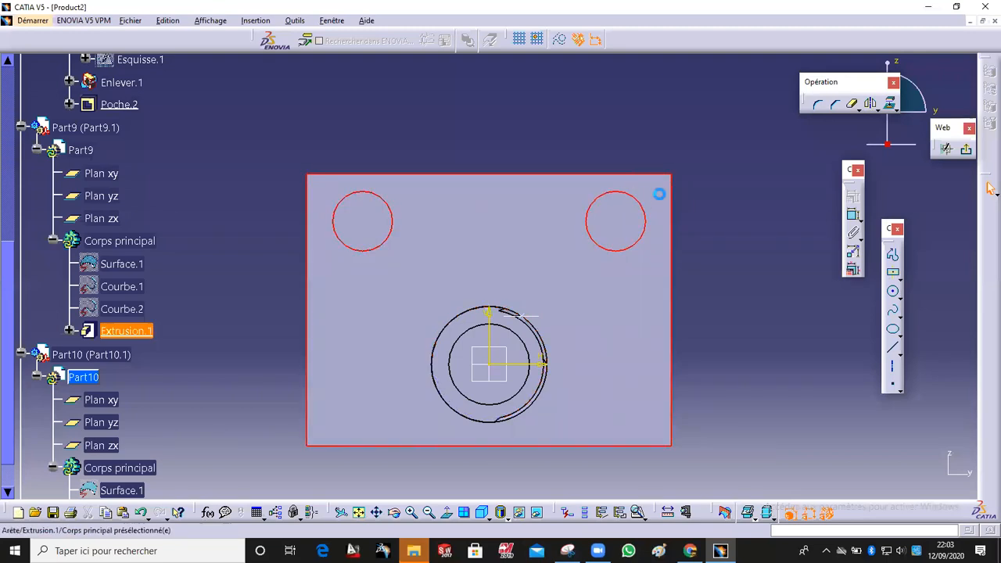
pyautogui.click(892, 111)
pyautogui.click(908, 110)
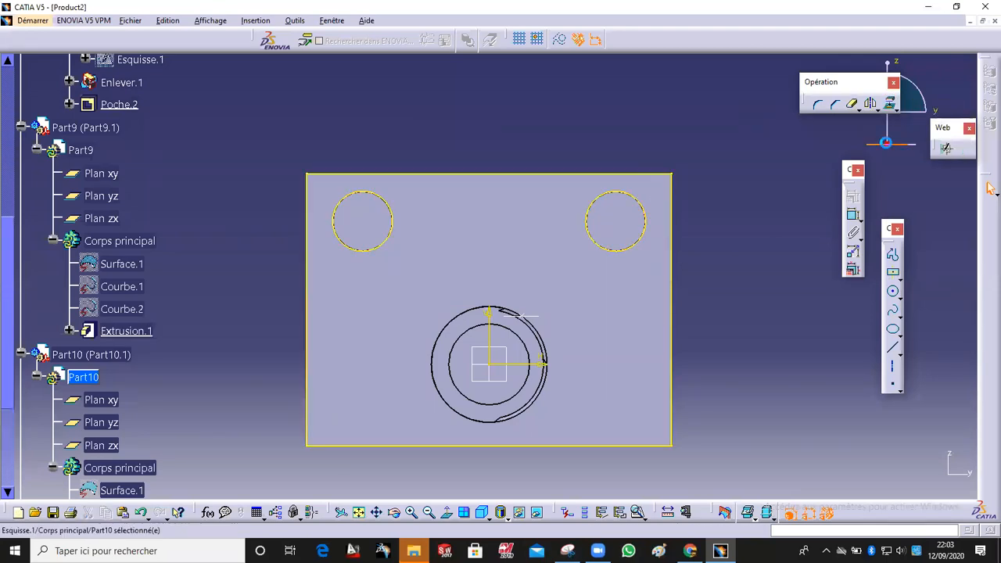
pyautogui.click(942, 149)
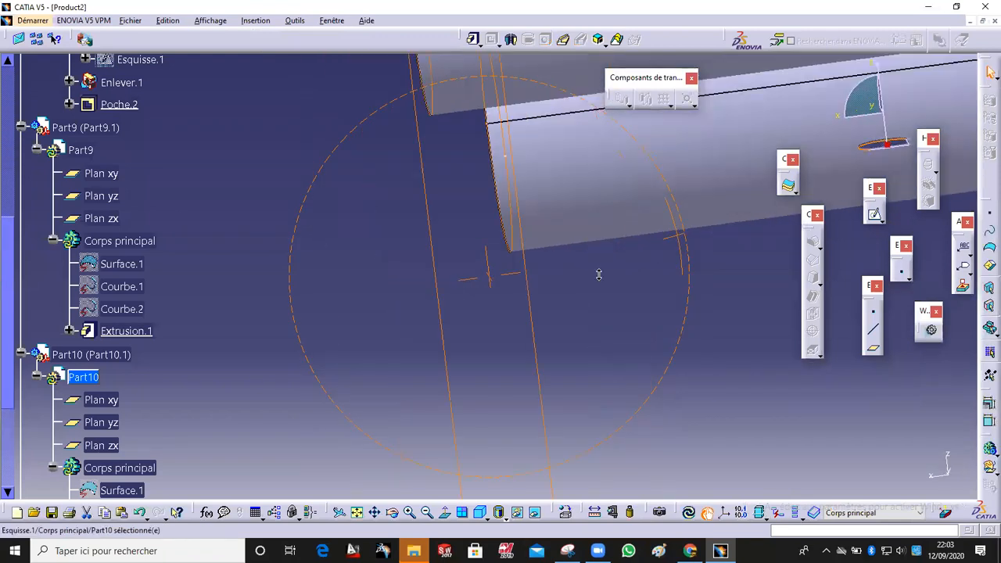
# Step: Pad Part10's sketch 32 mm to form an end plate at the guide rods' free ends
pyautogui.click(474, 38)
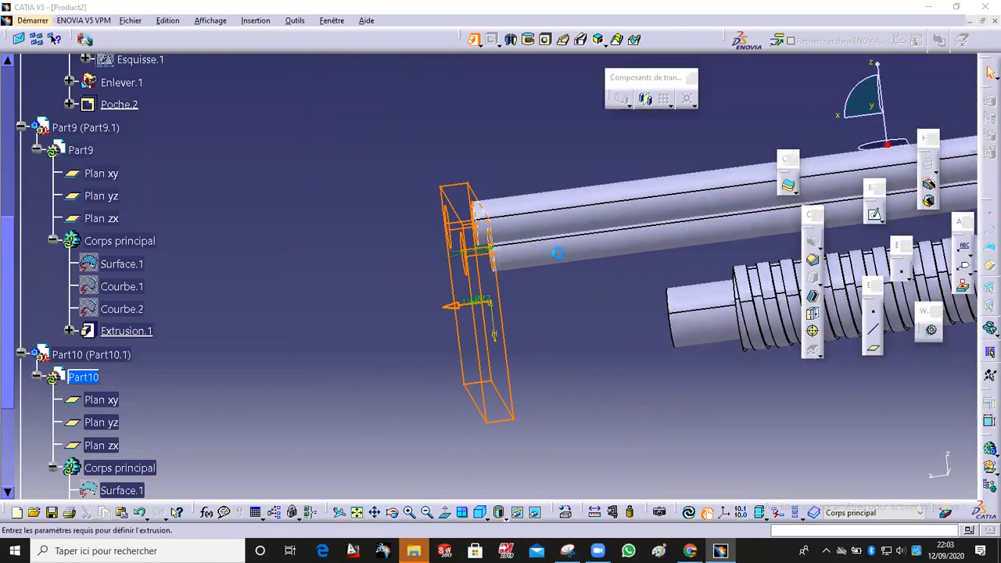
pyautogui.click(452, 309)
pyautogui.moveTo(508, 318); pyautogui.dragTo(574, 314, button='middle')
pyautogui.moveTo(526, 305); pyautogui.dragTo(548, 303)
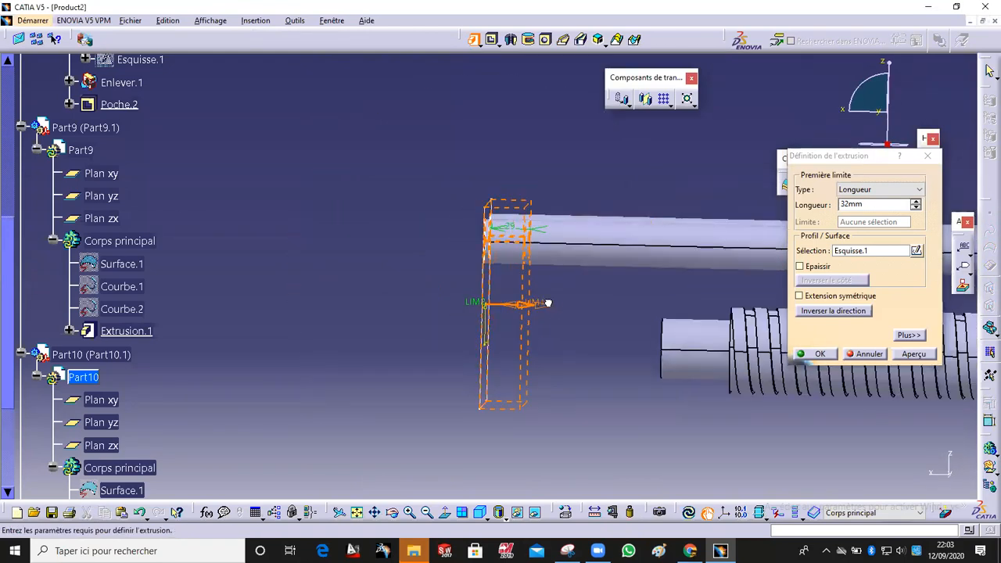
pyautogui.click(816, 353)
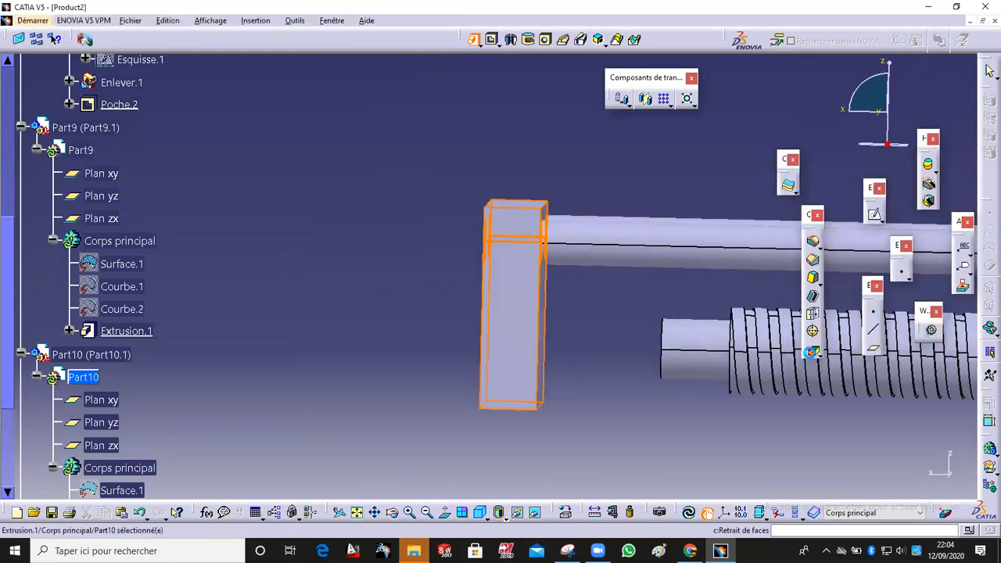
# Step: Inspect the assembly of end plate, guide rods, threaded rod and block from several angles
pyautogui.keyDown('ctrl'); pyautogui.moveTo(710, 192); pyautogui.dragTo(607, 341, button='middle'); pyautogui.keyUp('ctrl')
pyautogui.moveTo(681, 342); pyautogui.dragTo(590, 204, button='middle')
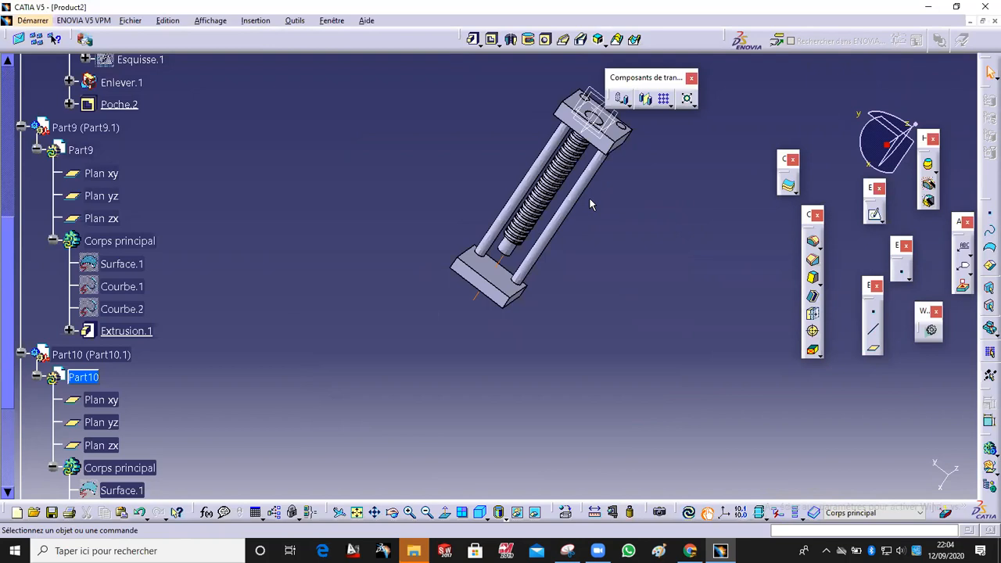
pyautogui.moveTo(590, 203); pyautogui.dragTo(625, 270, button='middle')
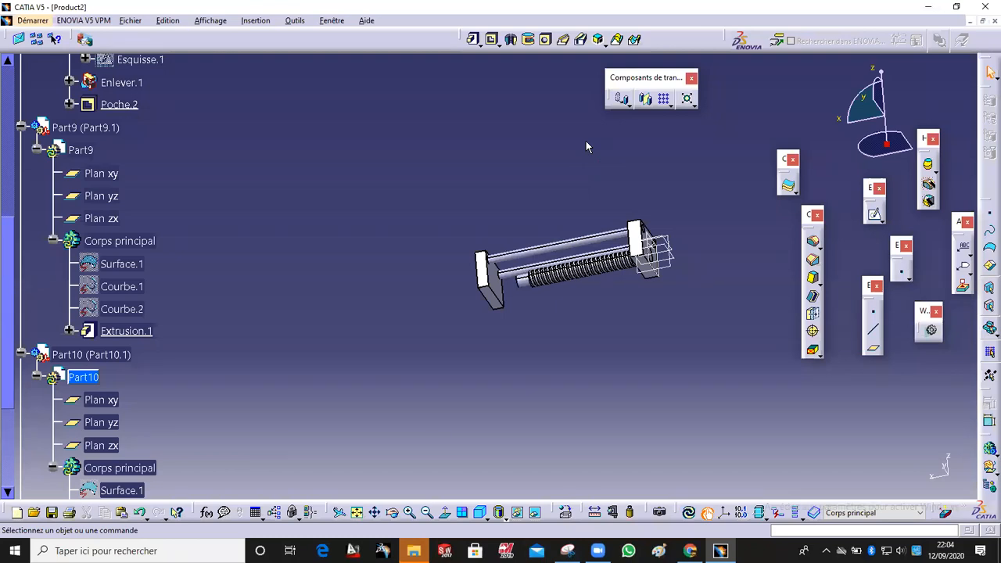
# Step: Collapse the part branches in the tree and switch to the Assembly Design workbench
pyautogui.moveTo(605, 298); pyautogui.dragTo(577, 239, button='middle')
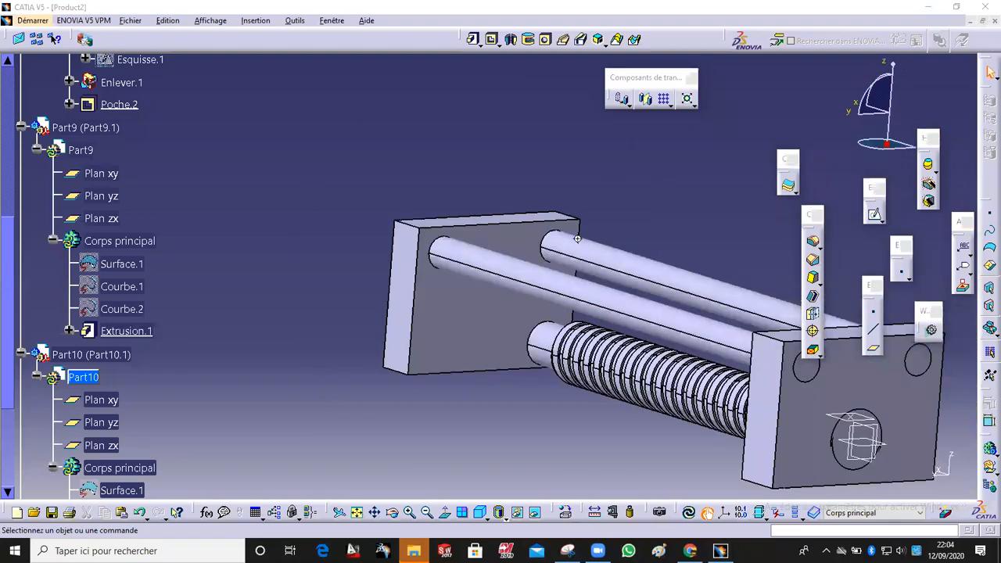
pyautogui.moveTo(391, 199)
pyautogui.mouseDown(button='middle')
pyautogui.moveTo(608, 154)
pyautogui.moveTo(443, 177)
pyautogui.moveTo(389, 210)
pyautogui.mouseUp(button='middle')
pyautogui.click(21, 355)
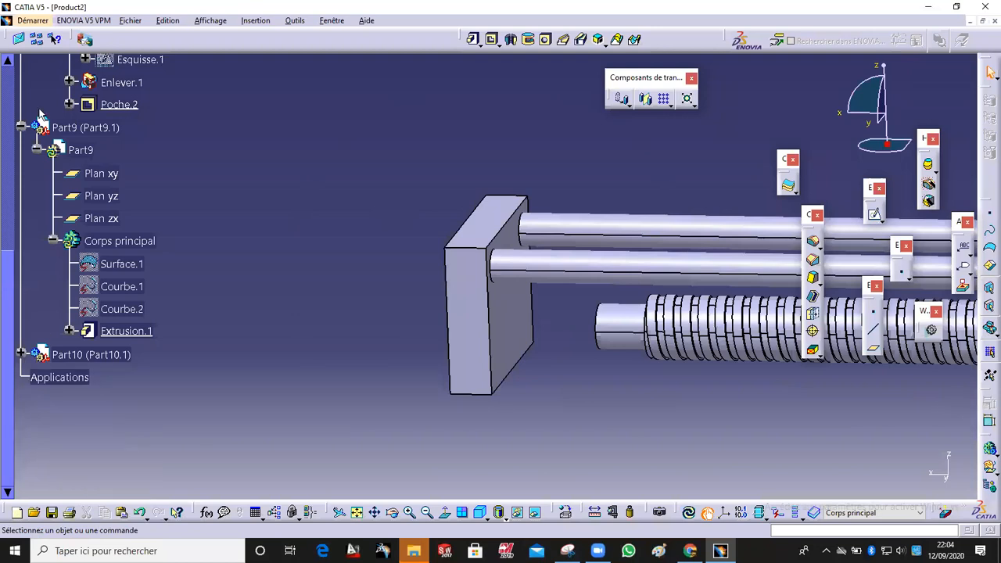
pyautogui.click(21, 129)
pyautogui.click(8, 126)
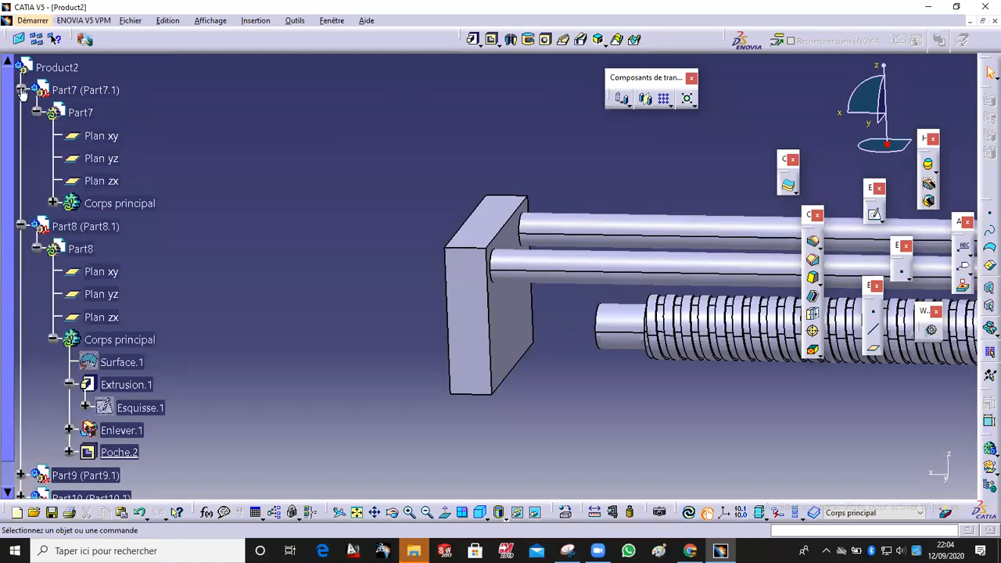
pyautogui.click(21, 91)
pyautogui.click(7, 112)
pyautogui.click(35, 20)
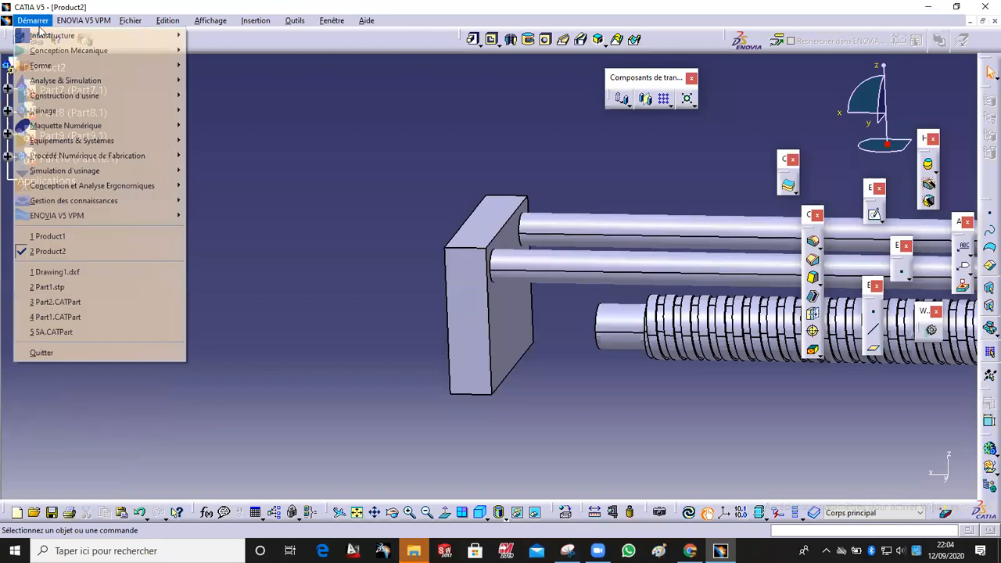
pyautogui.moveTo(50, 51)
pyautogui.click(225, 66)
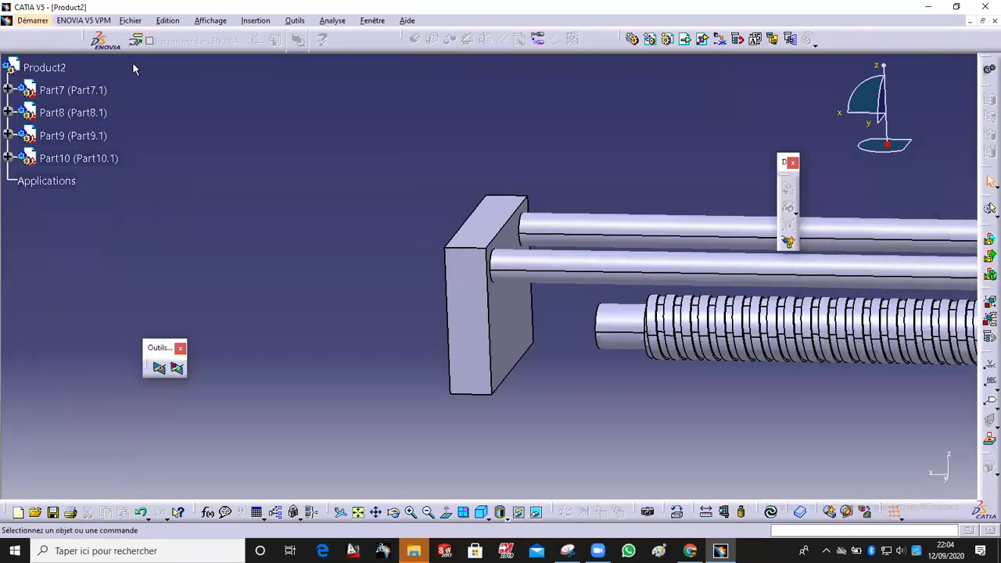
# Step: Insert a new part, Part11, into Product2 and activate its main body for Part Design editing
pyautogui.click(667, 39)
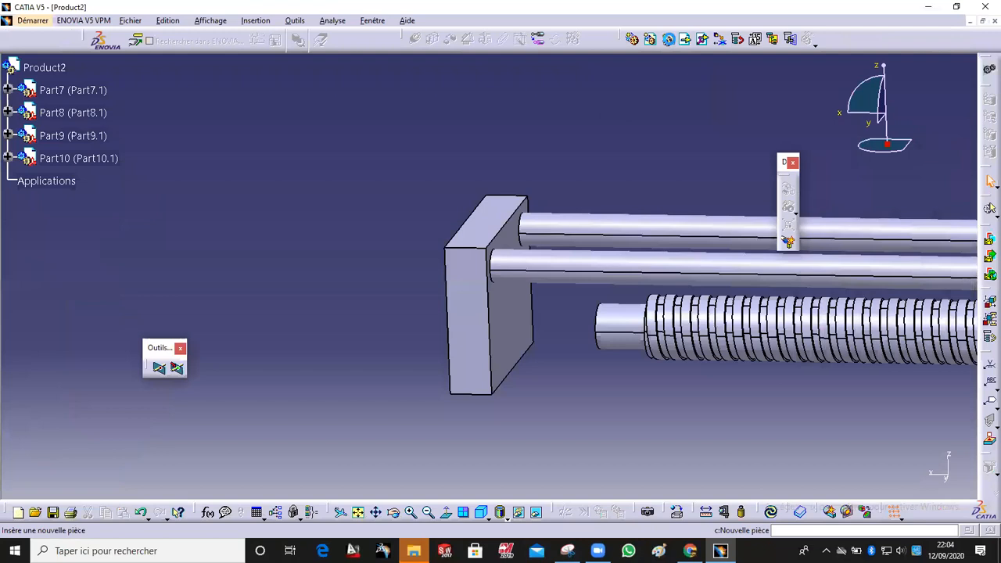
pyautogui.click(55, 72)
pyautogui.click(536, 327)
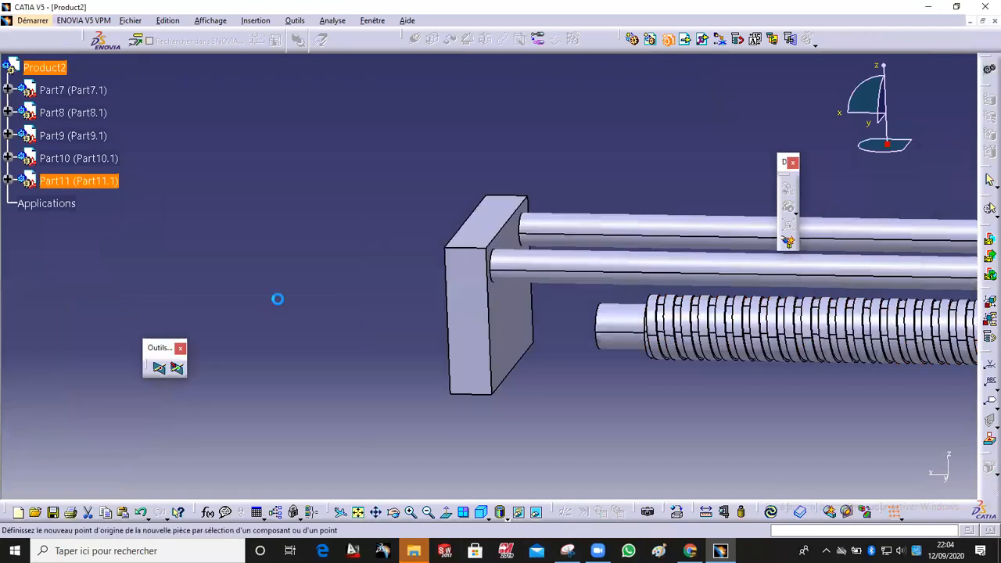
pyautogui.click(8, 182)
pyautogui.click(24, 203)
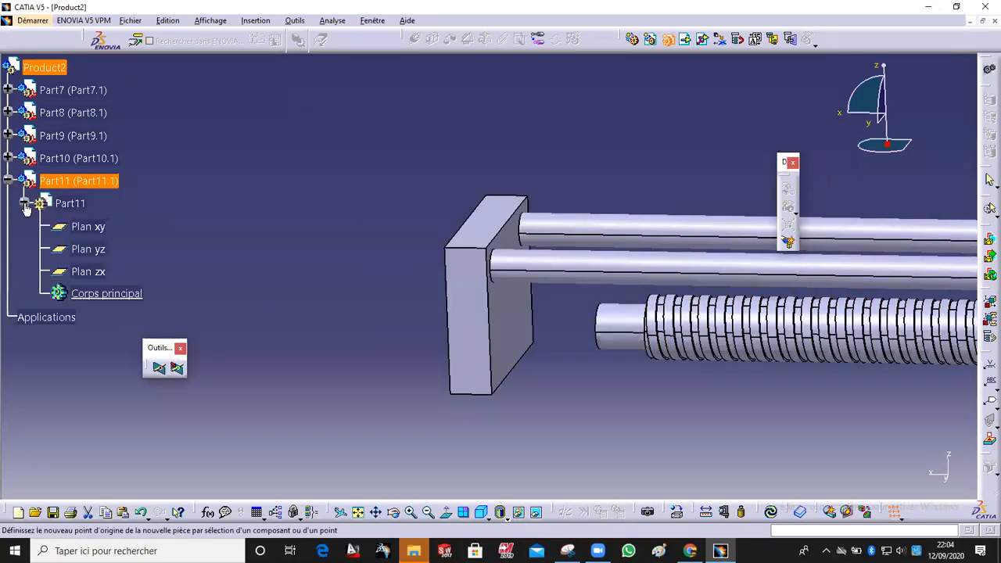
pyautogui.doubleClick(86, 293)
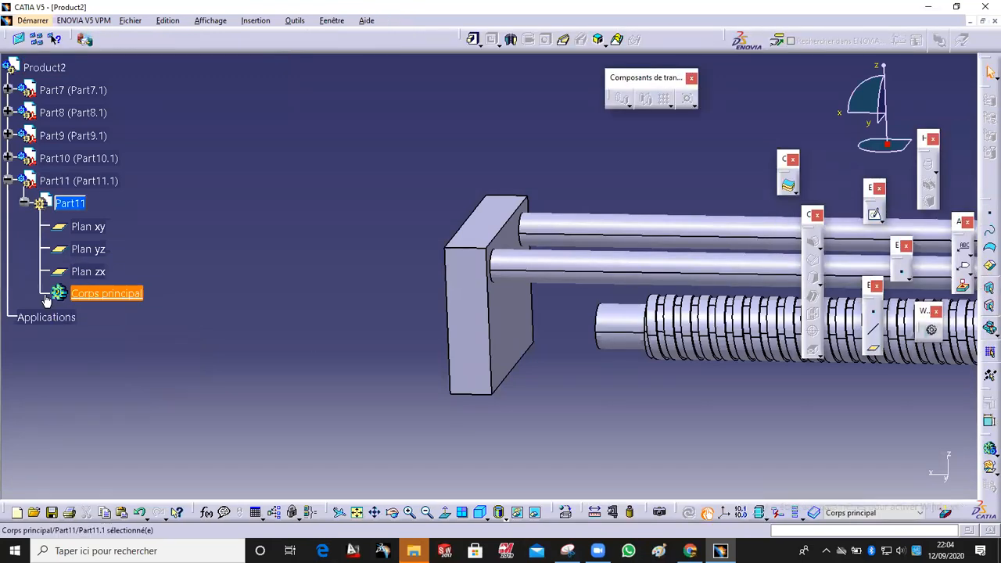
# Step: Open a new sketch on the threaded rod's free end face
pyautogui.moveTo(494, 418); pyautogui.dragTo(664, 239, button='middle')
pyautogui.click(664, 238)
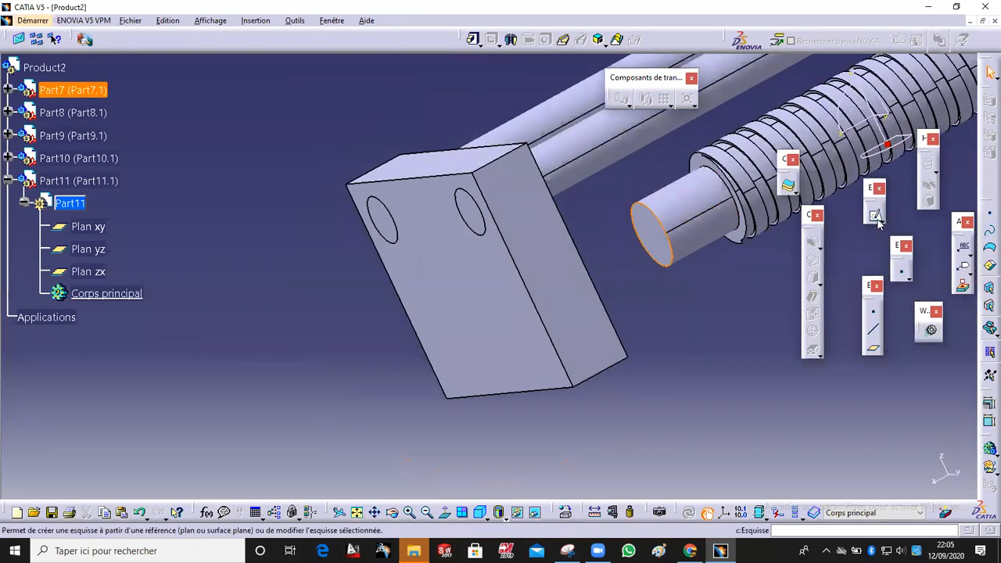
pyautogui.click(787, 185)
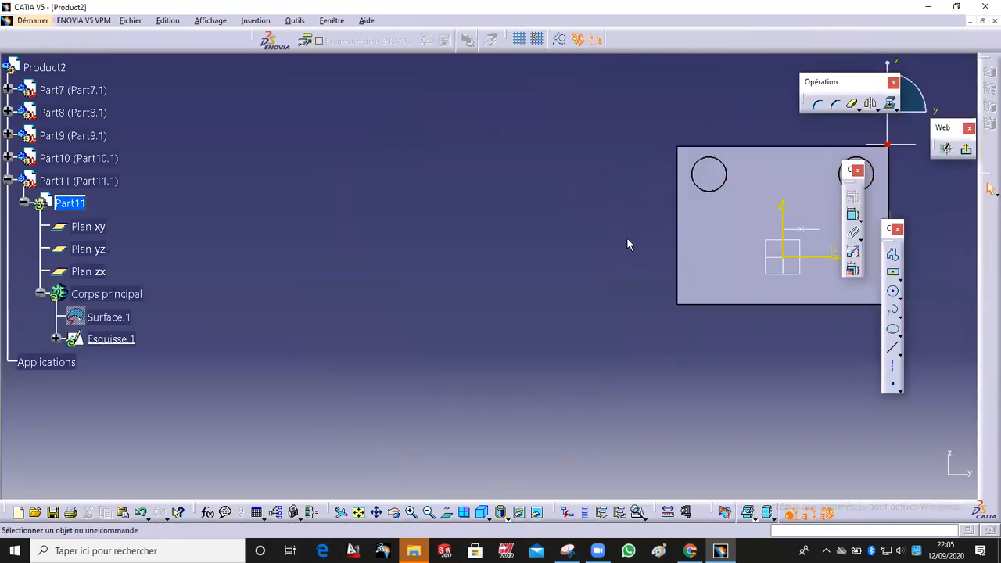
# Step: Project the rod end's circular edge into the sketch and exit the sketcher
pyautogui.moveTo(615, 235)
pyautogui.mouseDown(button='middle')
pyautogui.moveTo(715, 241)
pyautogui.moveTo(619, 331)
pyautogui.moveTo(599, 162)
pyautogui.moveTo(591, 328)
pyautogui.moveTo(631, 284)
pyautogui.mouseUp(button='middle')
pyautogui.moveTo(371, 286); pyautogui.dragTo(473, 254, button='middle')
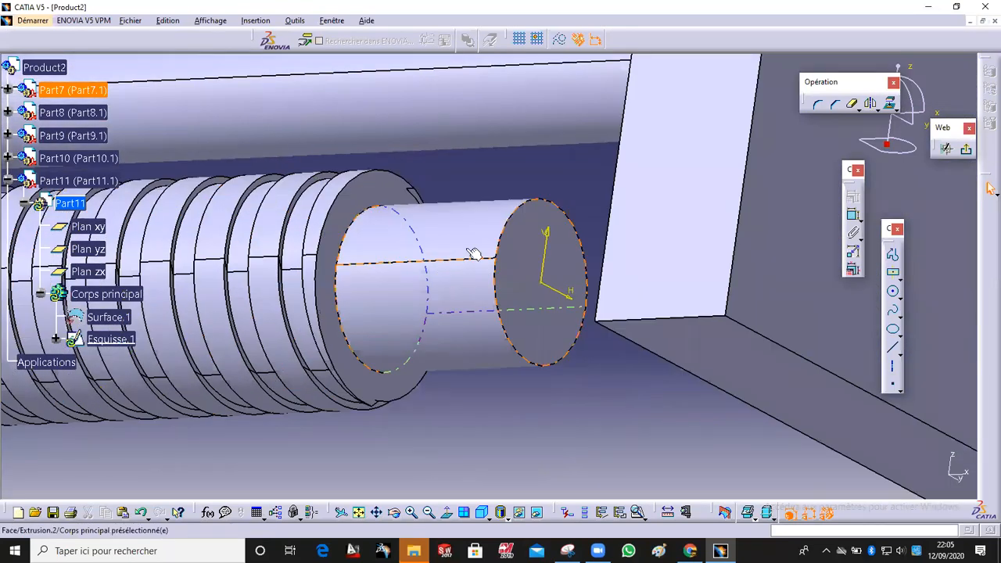
pyautogui.click(509, 232)
pyautogui.click(890, 104)
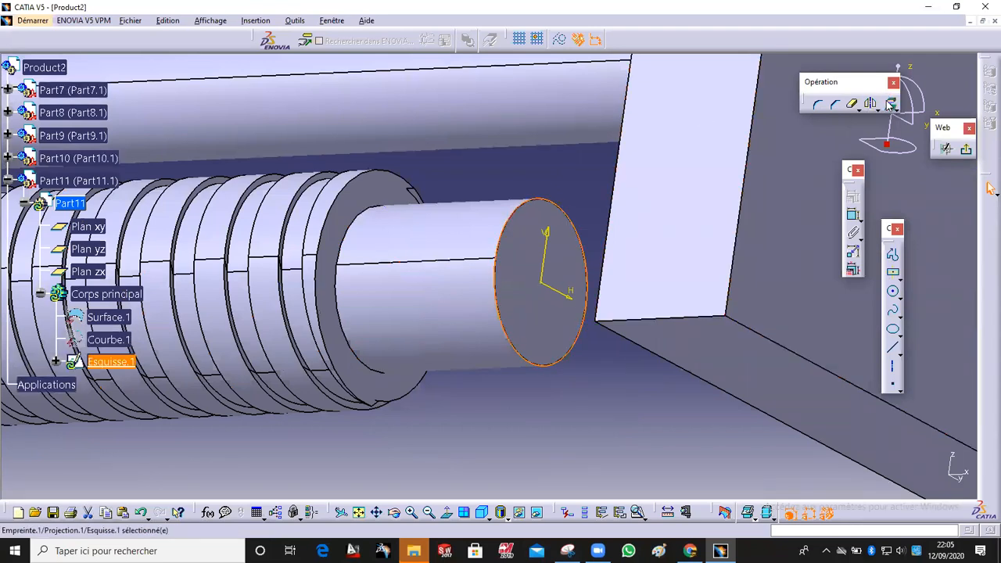
pyautogui.click(988, 187)
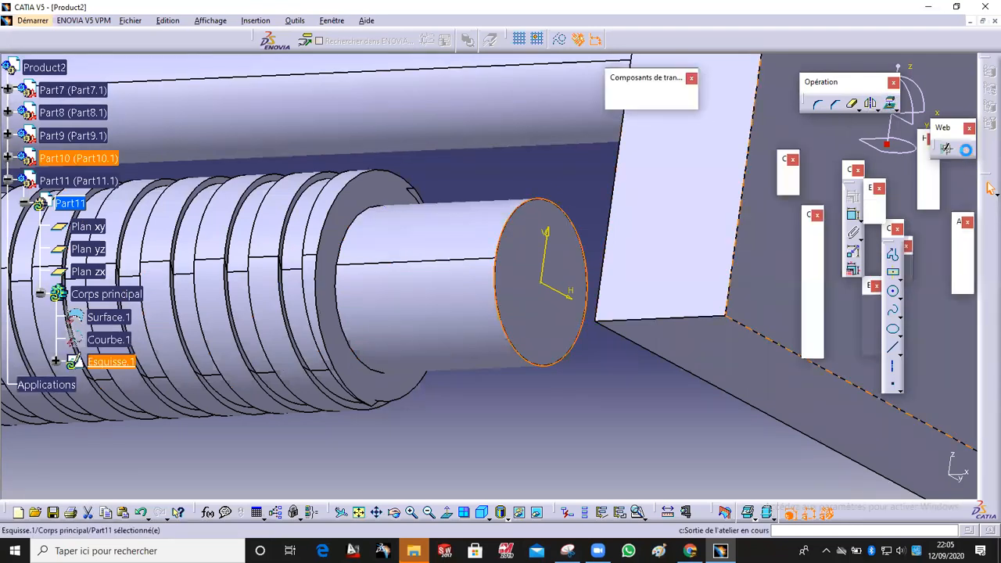
# Step: Reopen the sketch, draw a larger circle centred on the origin around the projected circle, and exit
pyautogui.doubleClick(505, 237)
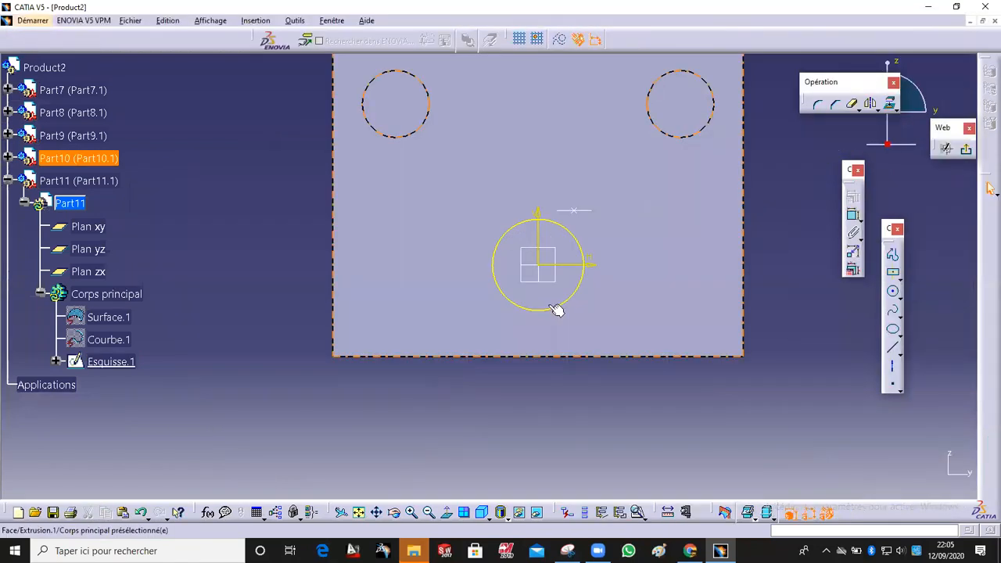
pyautogui.click(892, 290)
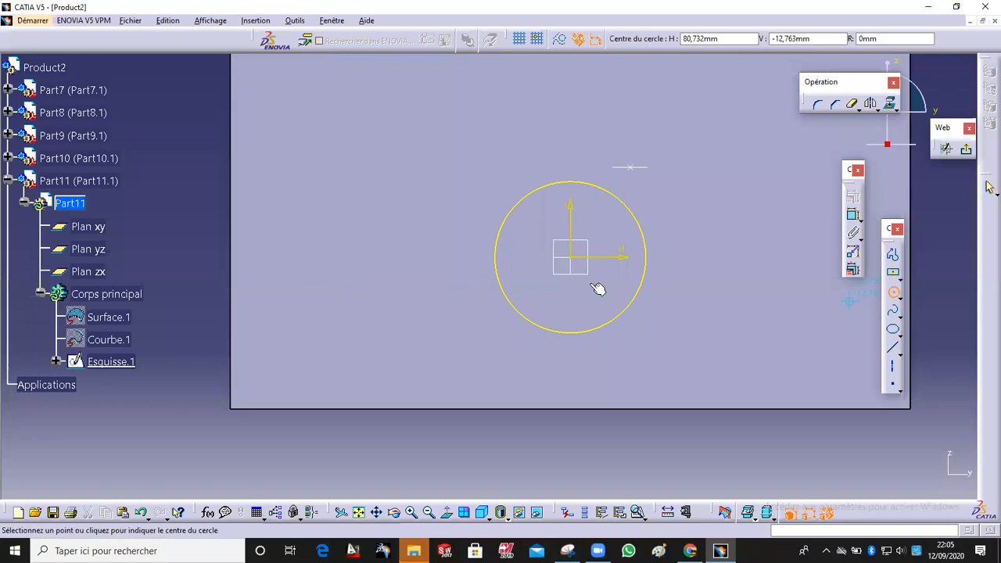
pyautogui.click(580, 263)
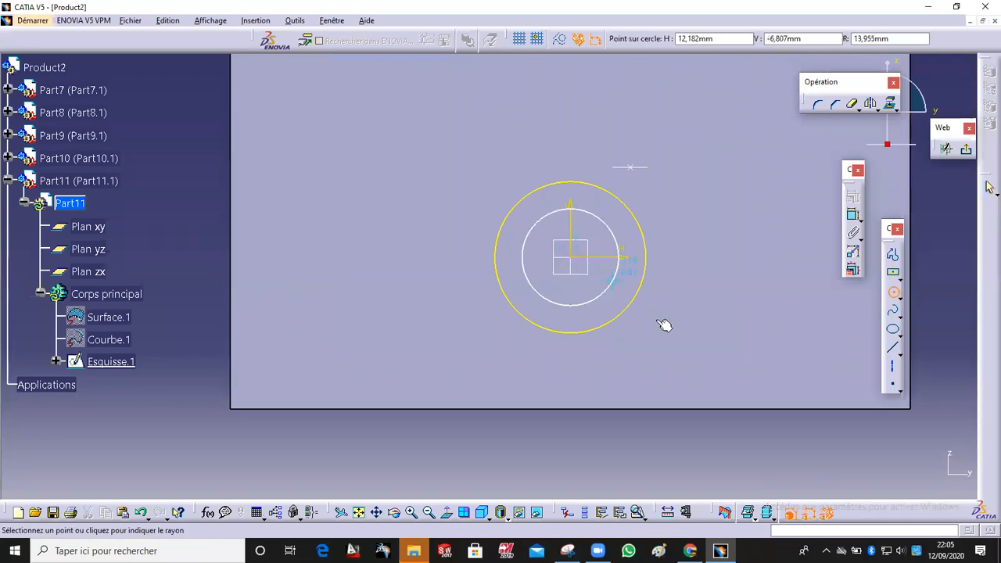
pyautogui.click(668, 328)
pyautogui.moveTo(427, 268)
pyautogui.mouseDown(button='middle')
pyautogui.moveTo(436, 254)
pyautogui.moveTo(431, 262)
pyautogui.mouseUp(button='middle')
pyautogui.click(277, 250)
pyautogui.moveTo(264, 254); pyautogui.dragTo(430, 280, button='middle')
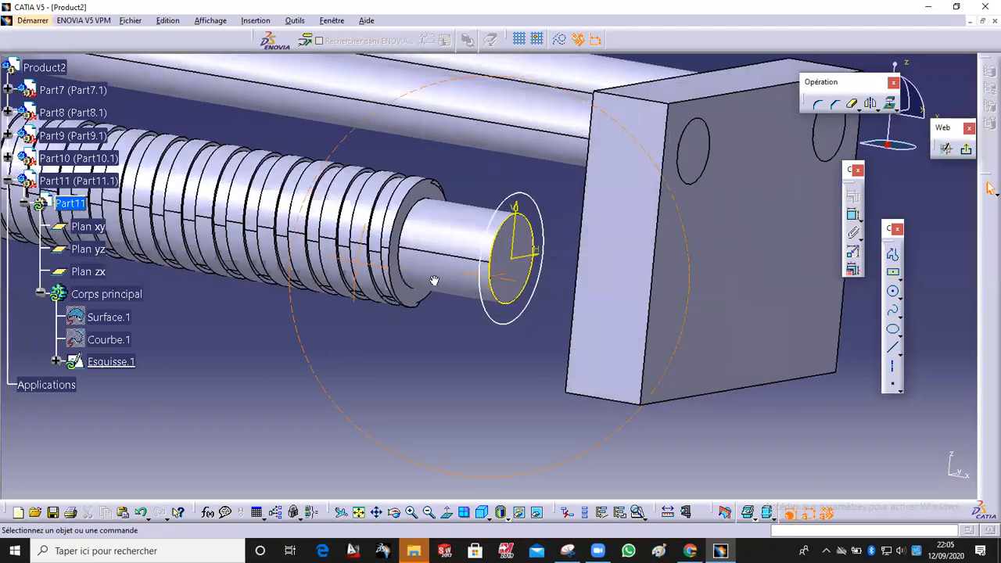
pyautogui.click(967, 150)
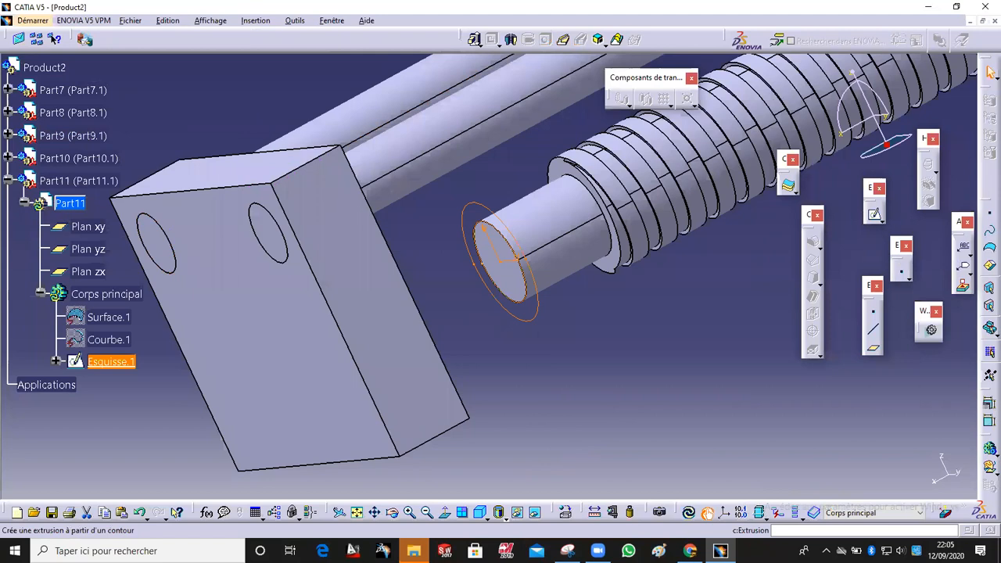
# Step: Pad Part11's sketch with a length of -18 mm to form a collar on the rod end
pyautogui.click(476, 39)
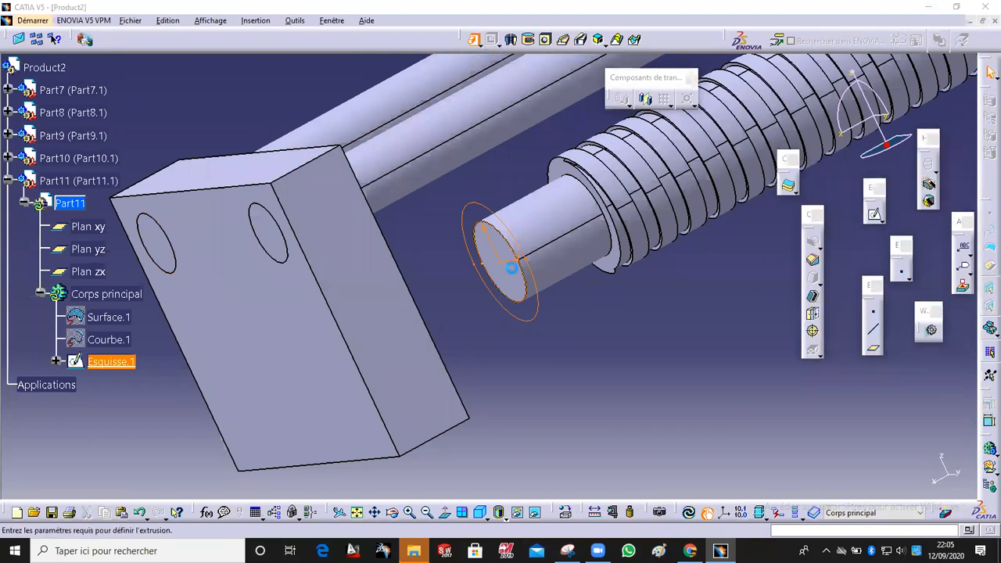
pyautogui.moveTo(571, 315); pyautogui.dragTo(549, 292, button='middle')
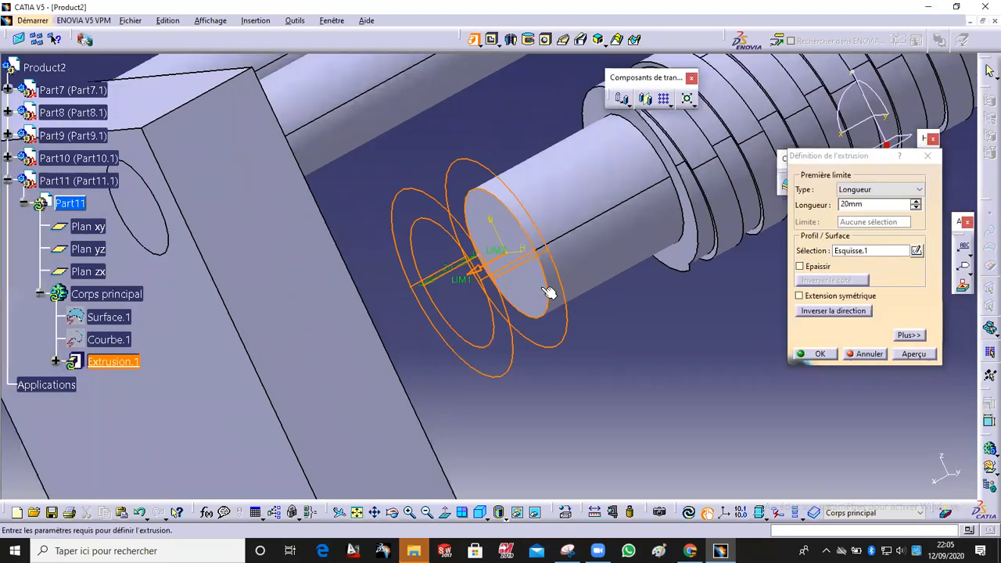
pyautogui.moveTo(462, 284); pyautogui.dragTo(569, 228)
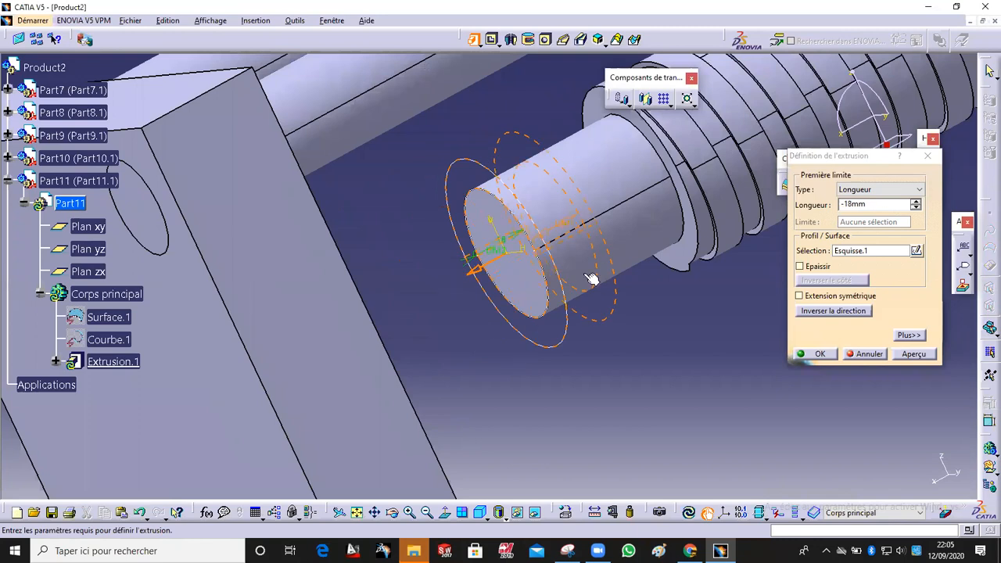
pyautogui.click(819, 354)
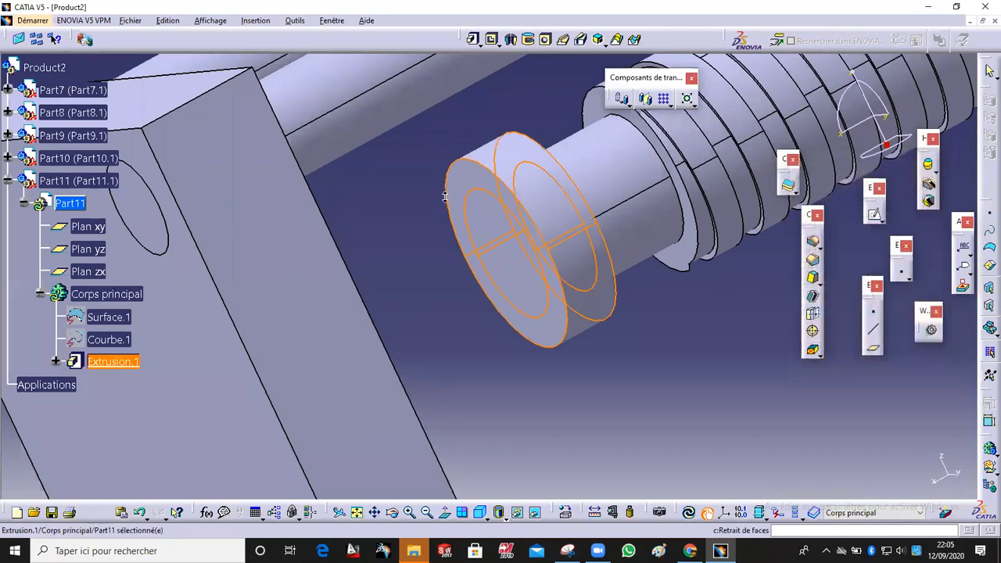
# Step: Open the threaded rod Part7's graphic properties and set its colour to white
pyautogui.moveTo(445, 197); pyautogui.dragTo(587, 309, button='middle')
pyautogui.click(587, 310)
pyautogui.moveTo(364, 197); pyautogui.dragTo(367, 220, button='middle')
pyautogui.moveTo(321, 245); pyautogui.dragTo(235, 235, button='middle')
pyautogui.rightClick(52, 91)
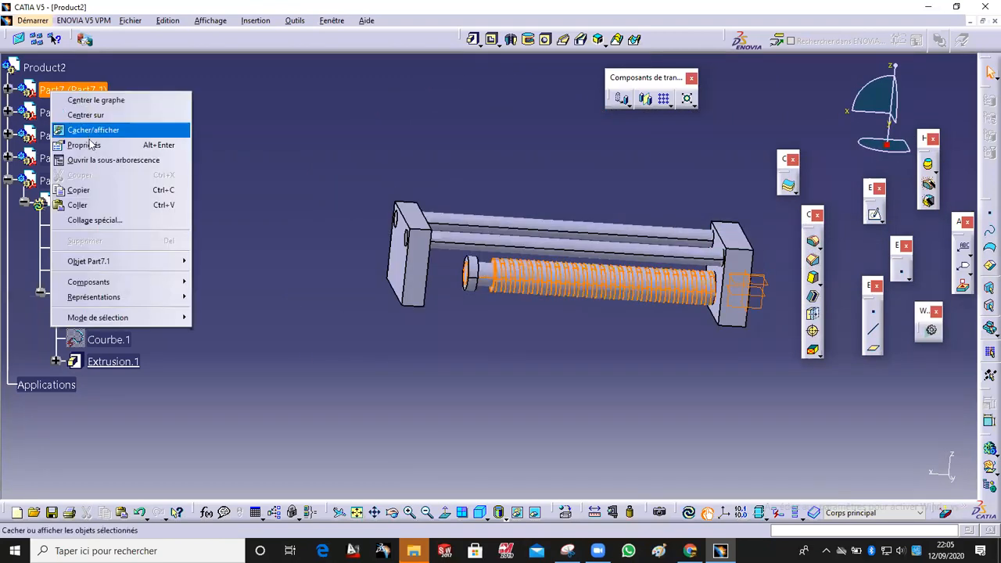
pyautogui.click(84, 144)
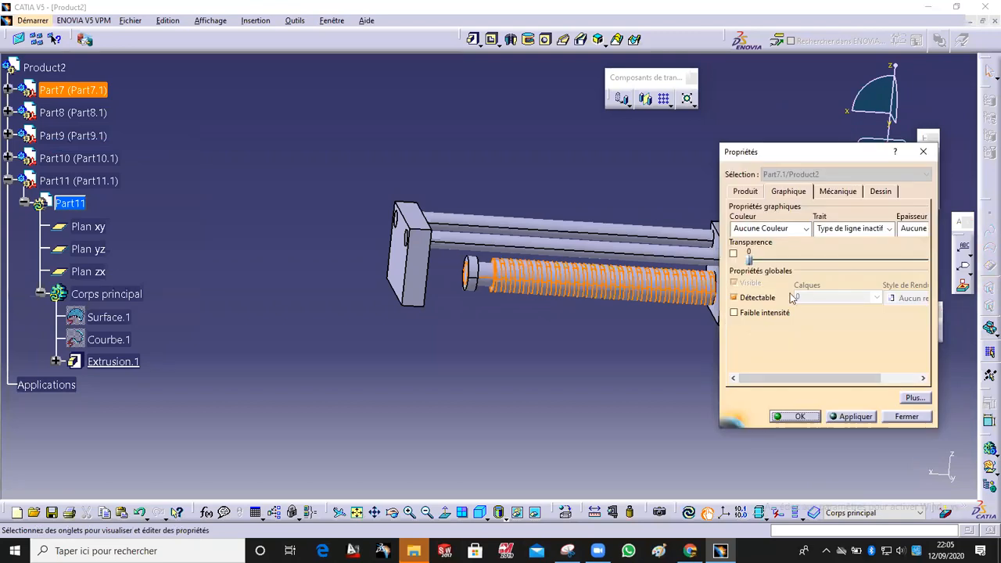
pyautogui.click(805, 228)
pyautogui.click(788, 307)
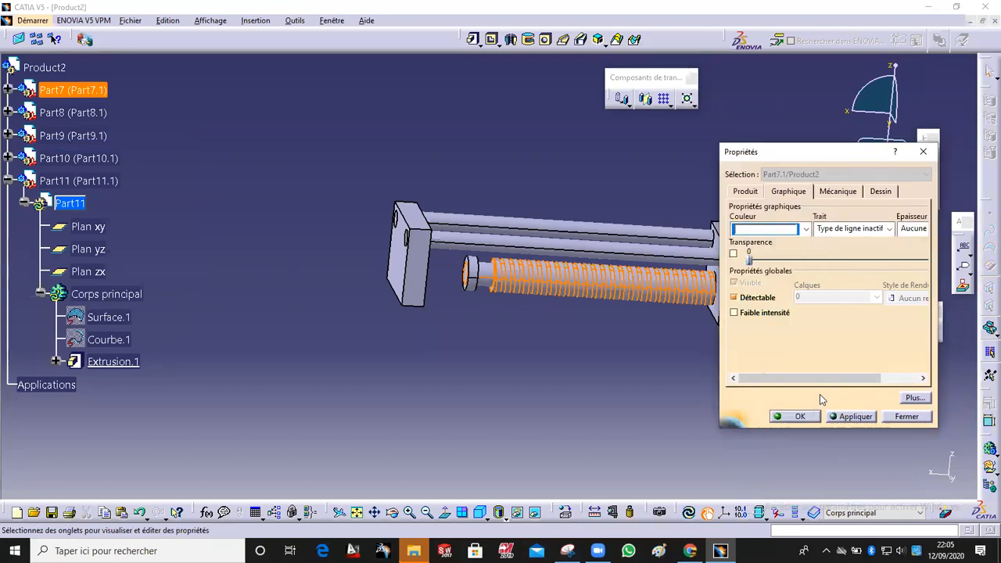
pyautogui.click(794, 416)
# Step: Select the block Part8 and end plate Part10 together and colour them blue through their properties
pyautogui.rightClick(58, 113)
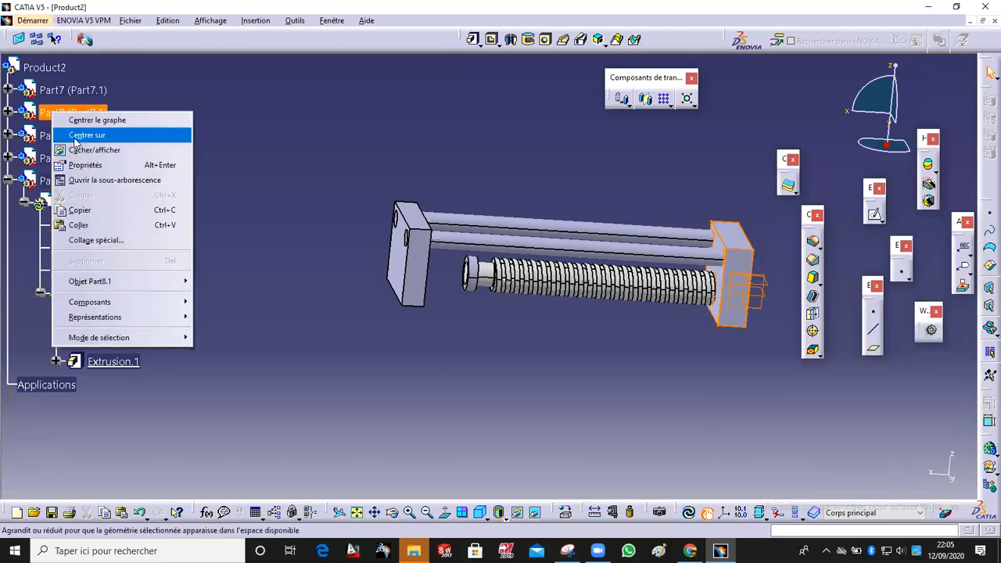
pyautogui.click(99, 152)
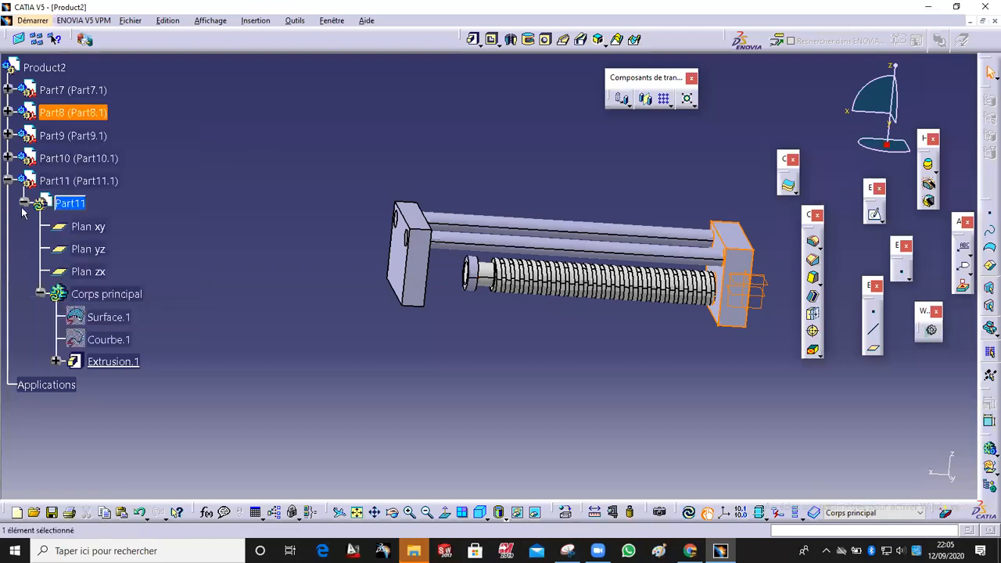
pyautogui.rightClick(68, 159)
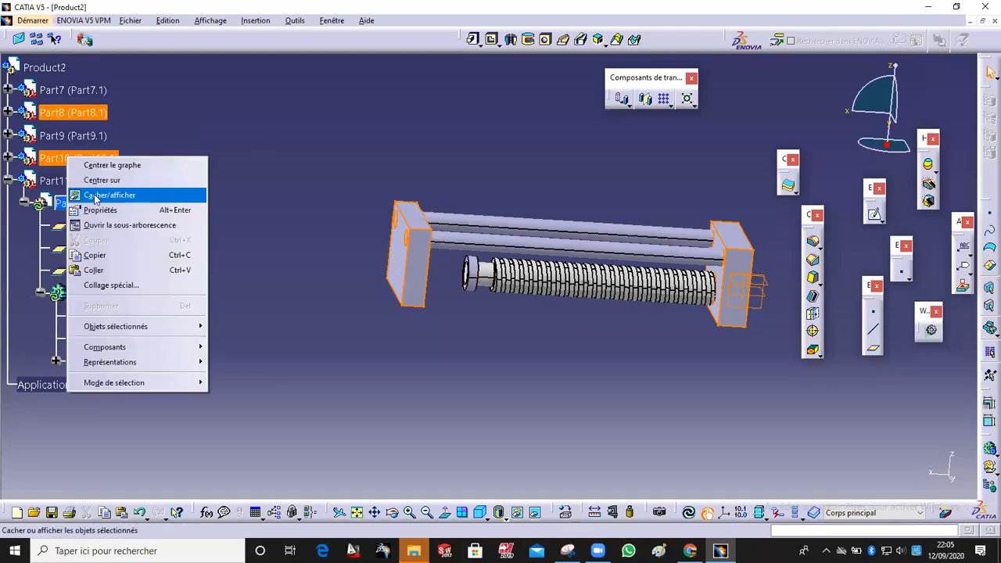
pyautogui.click(97, 209)
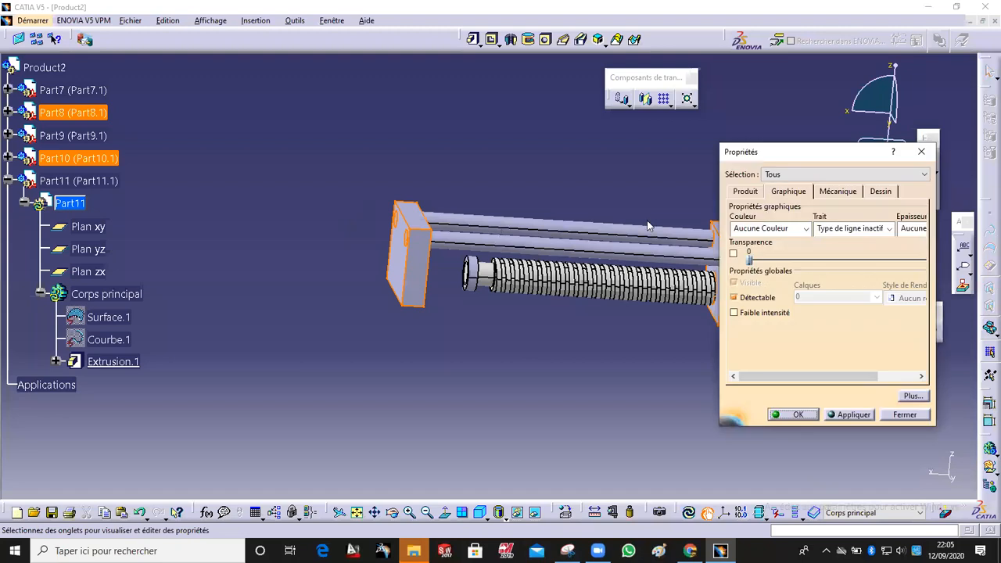
pyautogui.click(804, 229)
pyautogui.click(779, 400)
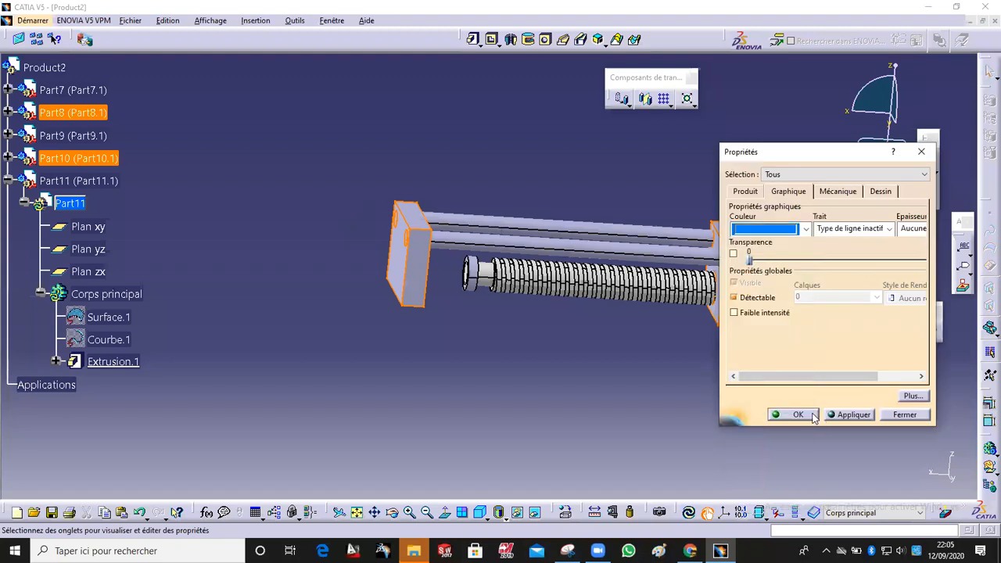
pyautogui.click(784, 414)
# Step: Select the guide rods Part9 and set their colour to dark grey through their properties
pyautogui.click(504, 357)
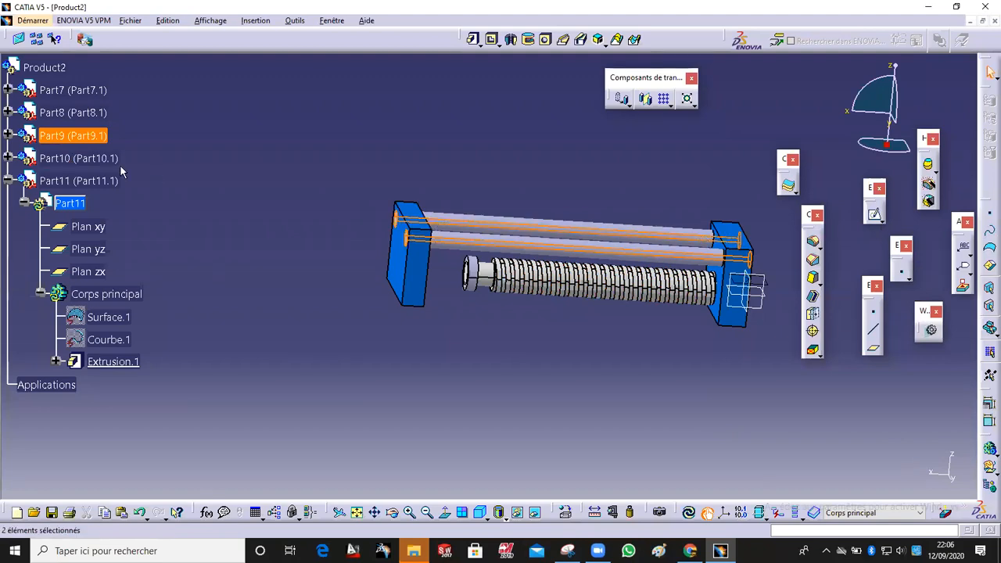
pyautogui.rightClick(91, 138)
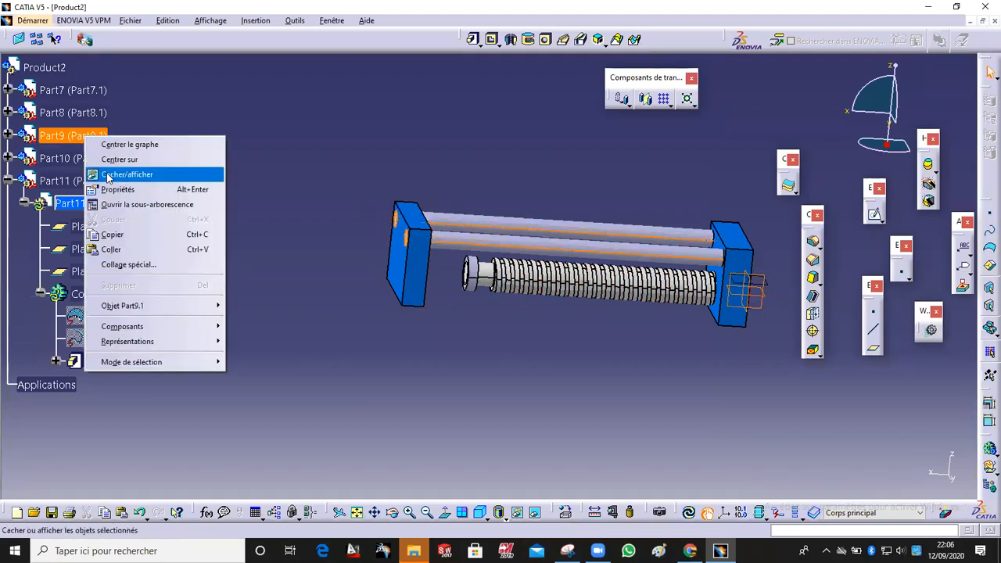
pyautogui.click(147, 190)
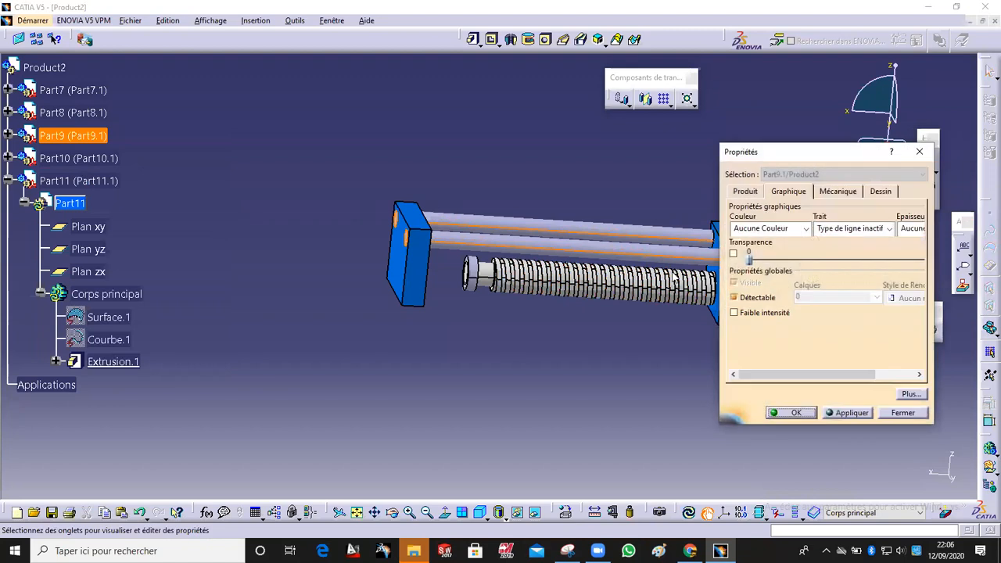
pyautogui.click(804, 228)
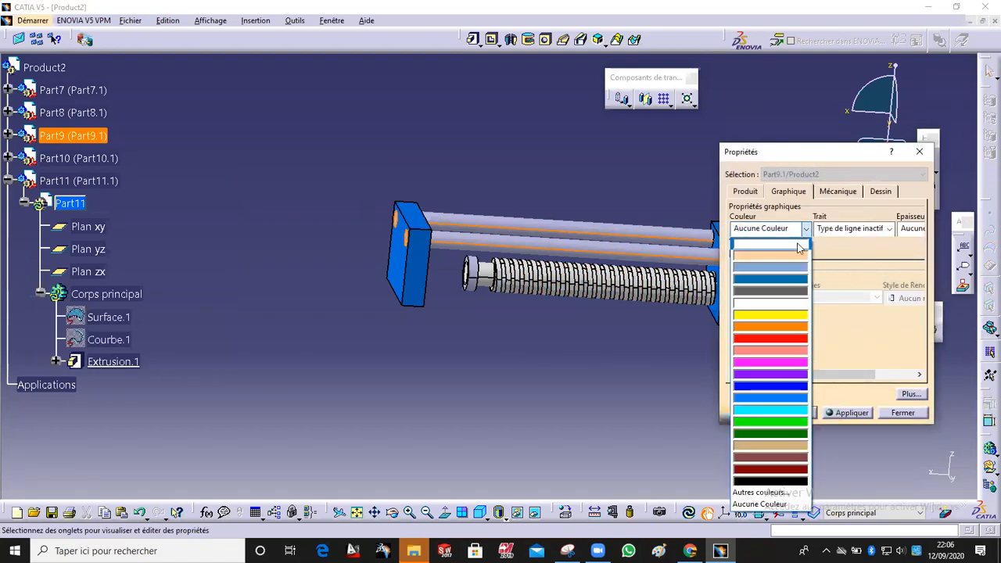
pyautogui.click(788, 290)
pyautogui.click(790, 412)
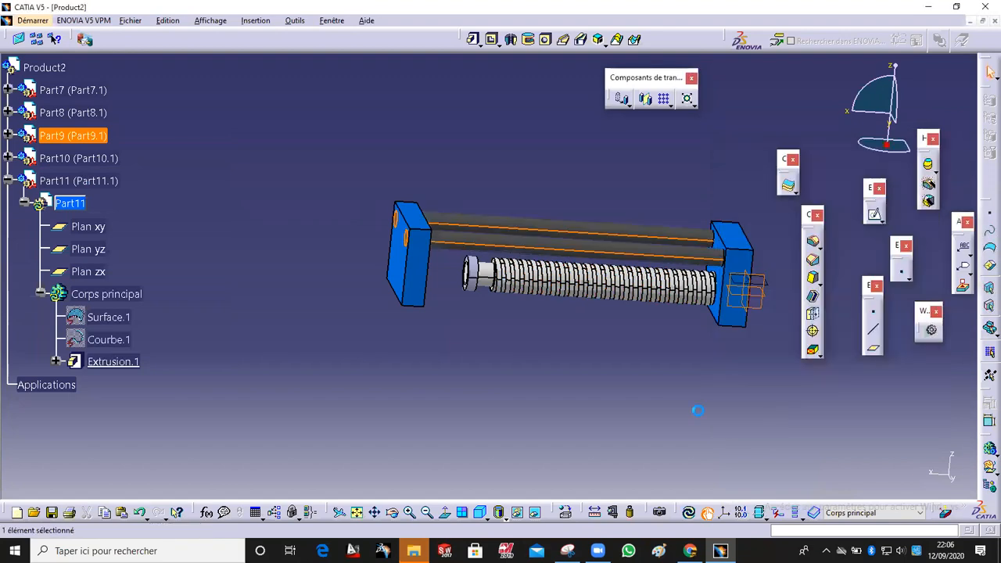
# Step: Switch to the DMU Kinematics workbench
pyautogui.moveTo(649, 356); pyautogui.dragTo(528, 295, button='middle')
pyautogui.moveTo(280, 154); pyautogui.dragTo(362, 133, button='middle')
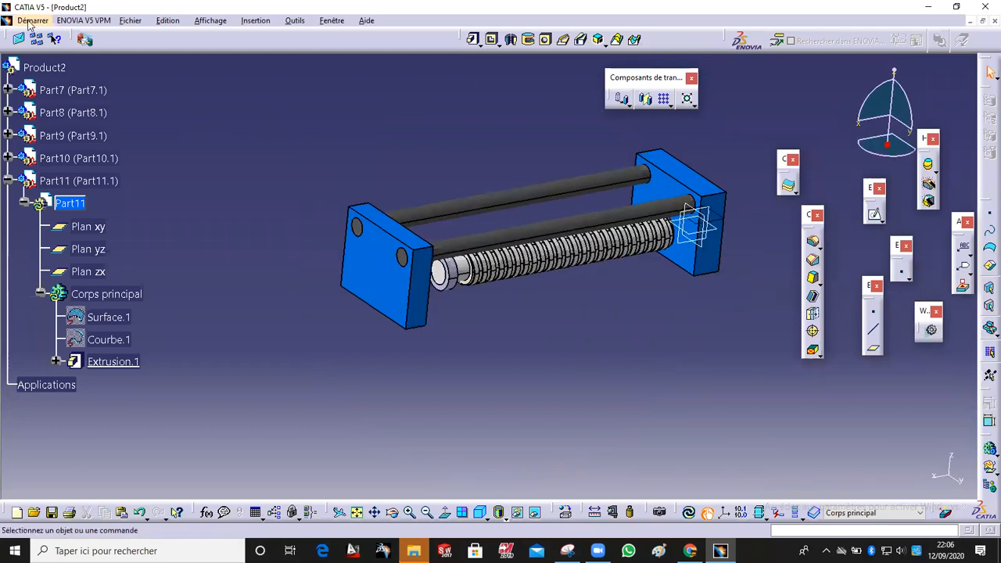
pyautogui.click(35, 20)
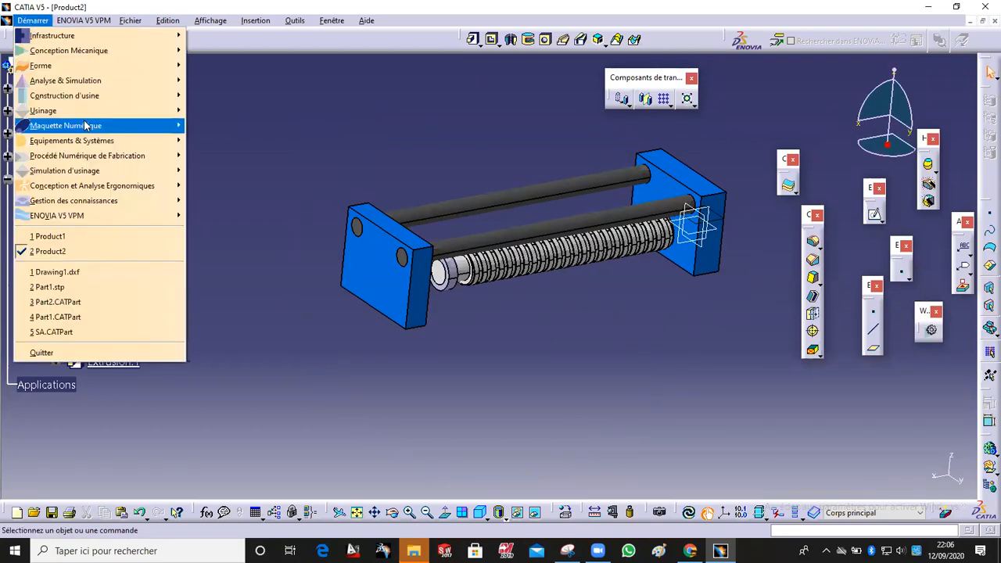
pyautogui.moveTo(123, 58)
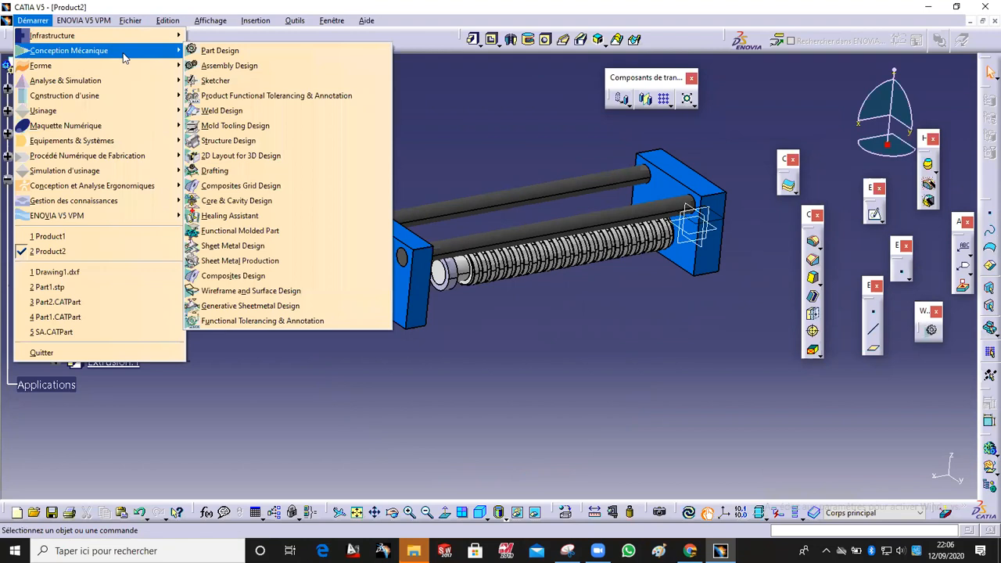
pyautogui.moveTo(110, 127)
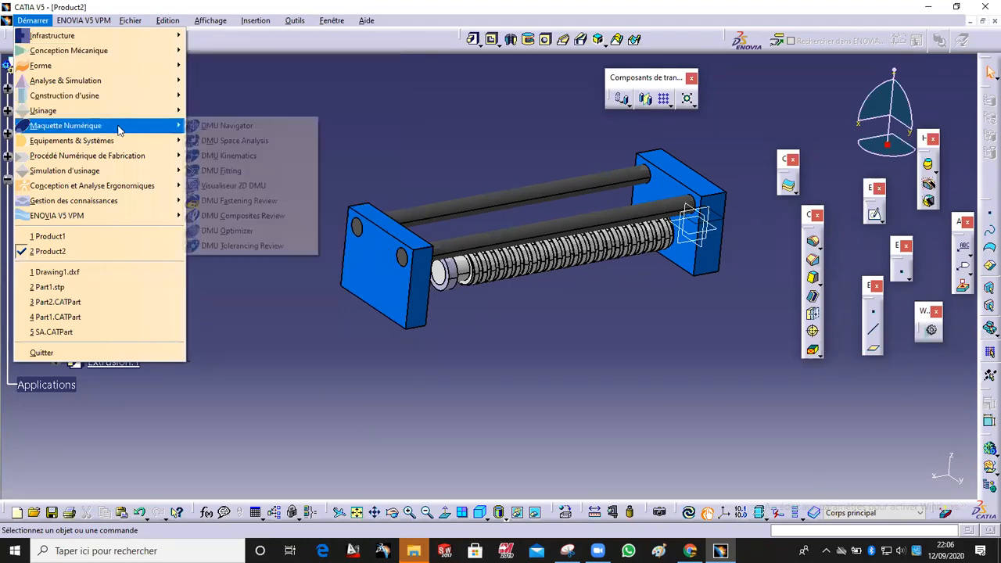
pyautogui.click(235, 155)
# Step: Create a new mechanism, Mécanisme.1, and set the end plate as its fixed part
pyautogui.moveTo(557, 347); pyautogui.dragTo(477, 392, button='middle')
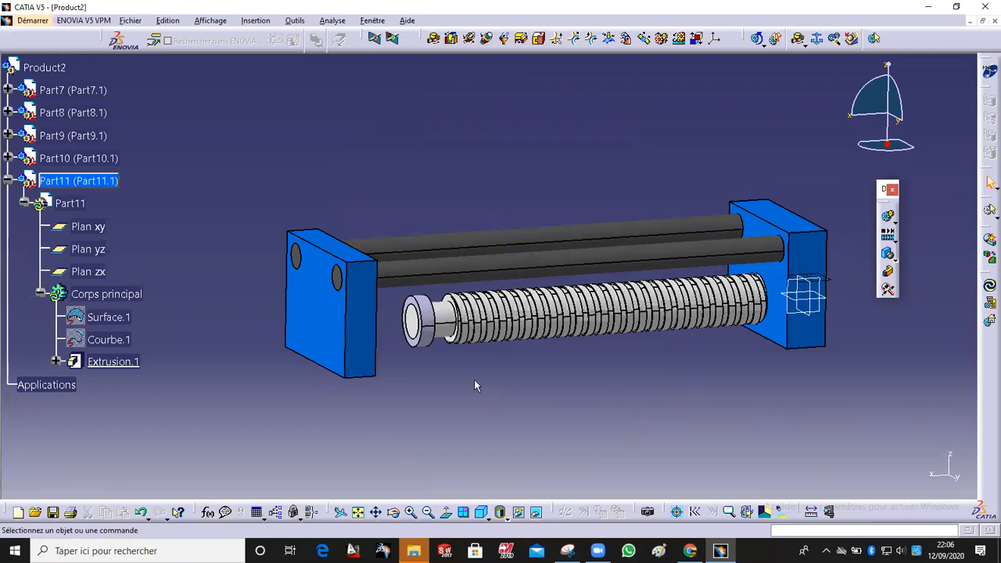
pyautogui.moveTo(474, 384); pyautogui.dragTo(468, 375, button='middle')
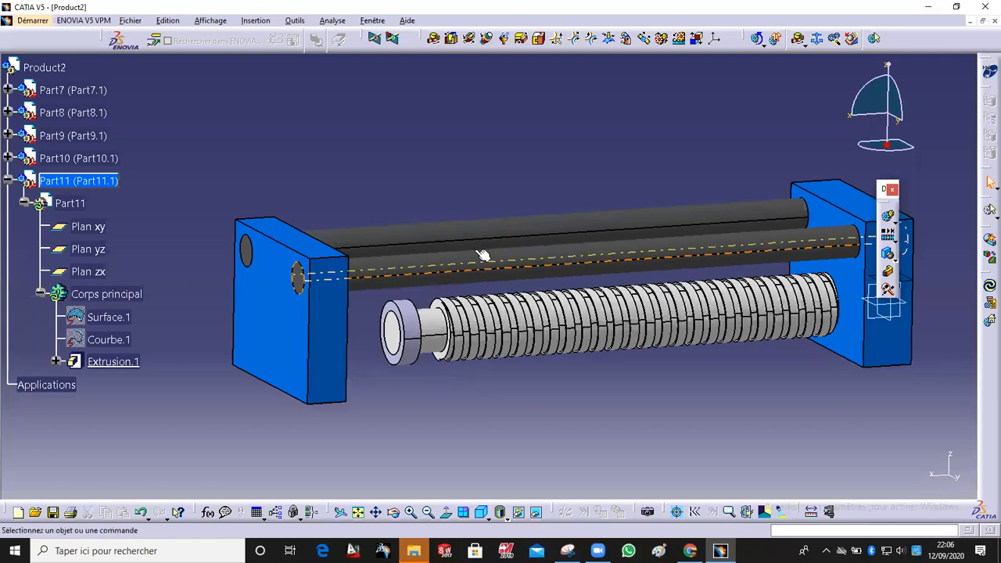
pyautogui.moveTo(601, 129); pyautogui.dragTo(579, 133, button='middle')
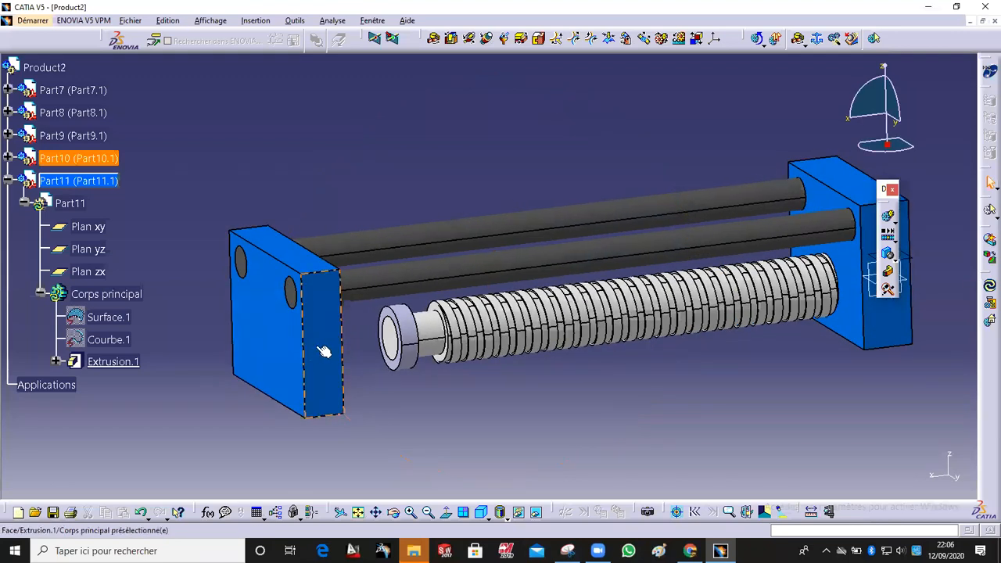
pyautogui.click(800, 38)
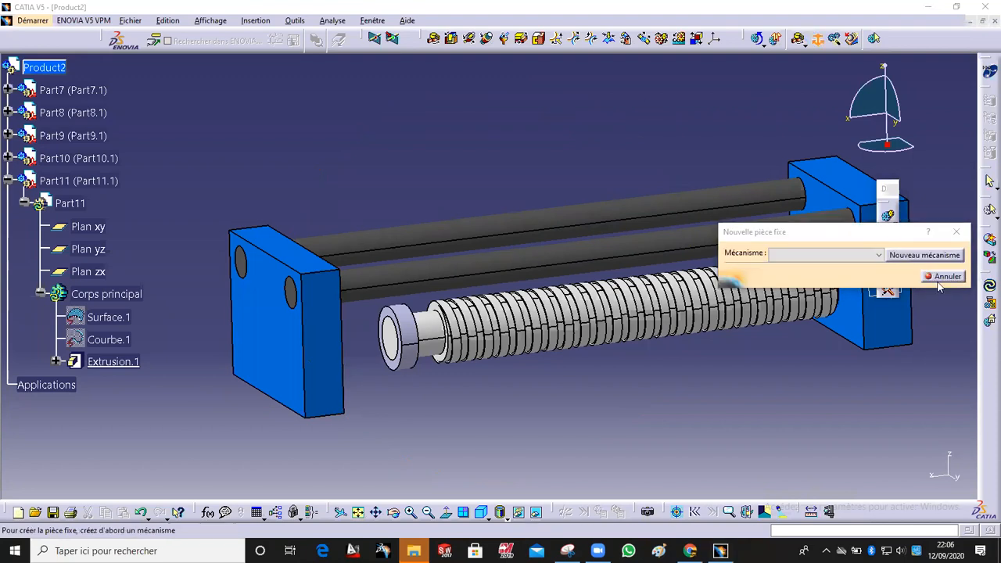
pyautogui.click(924, 256)
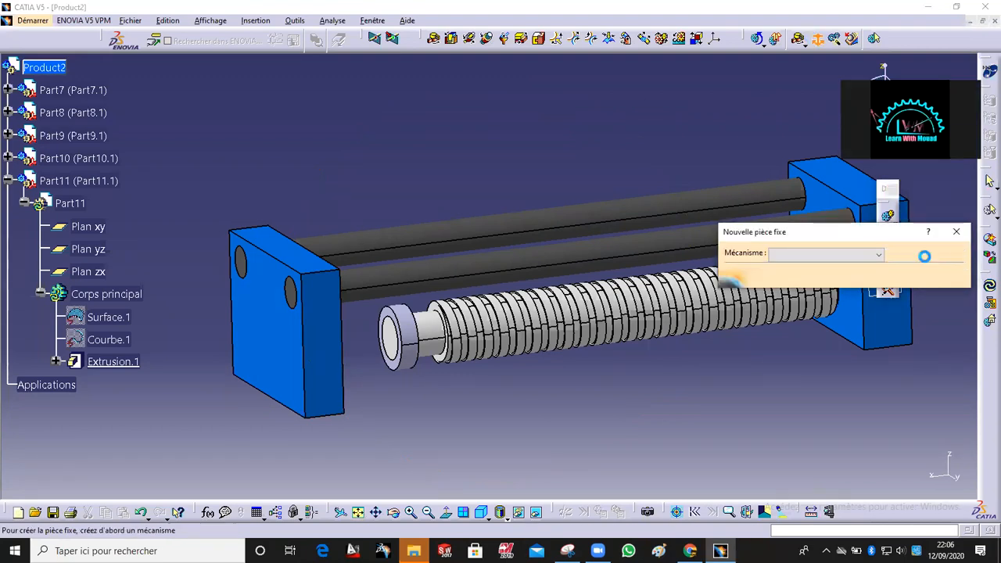
pyautogui.click(866, 384)
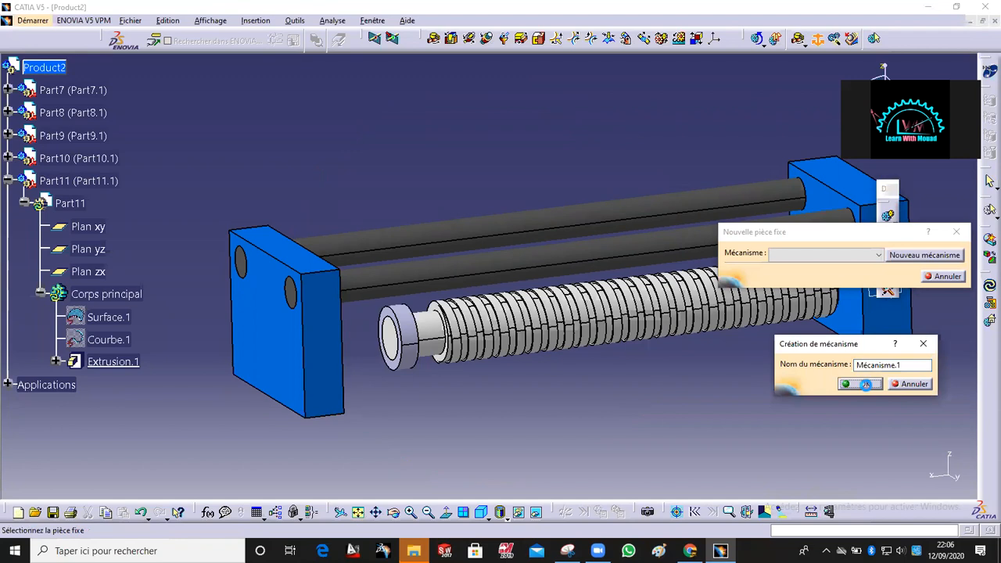
pyautogui.click(332, 354)
# Step: Create a rigid joint between the block Part8 and the end plate Part10
pyautogui.keyDown('ctrl'); pyautogui.moveTo(513, 385); pyautogui.dragTo(491, 384, button='middle'); pyautogui.keyUp('ctrl')
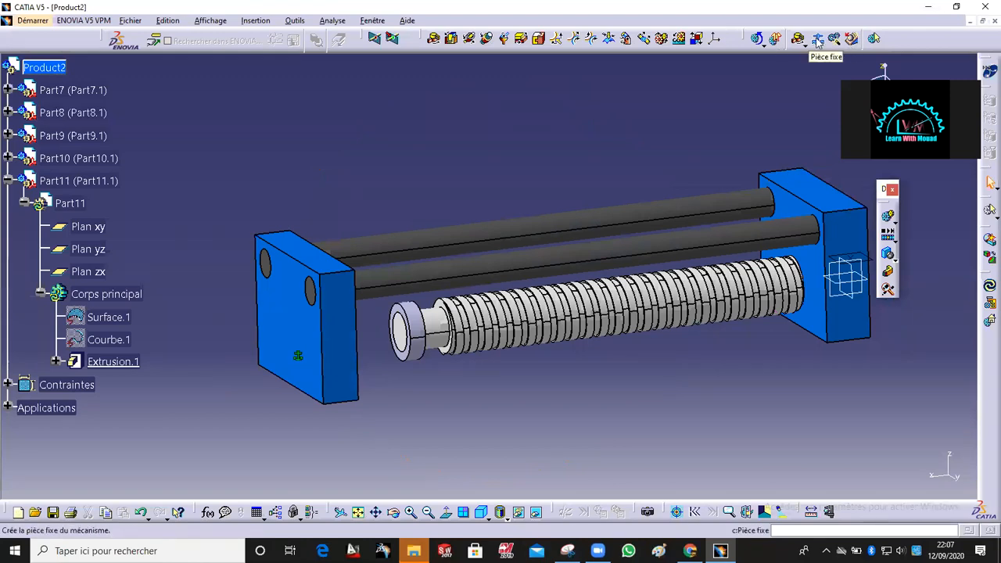
pyautogui.click(540, 37)
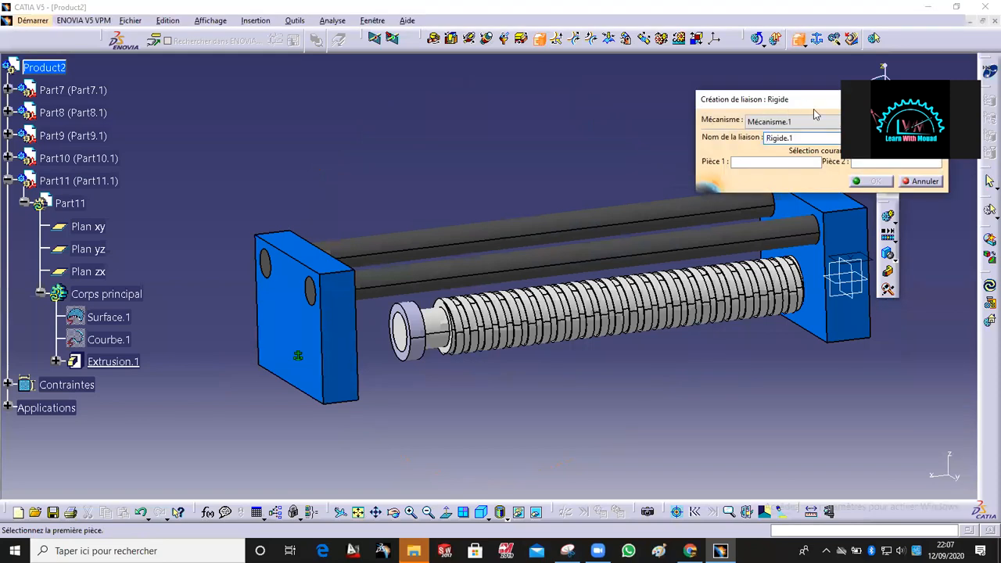
pyautogui.moveTo(798, 105); pyautogui.dragTo(560, 15)
pyautogui.click(840, 234)
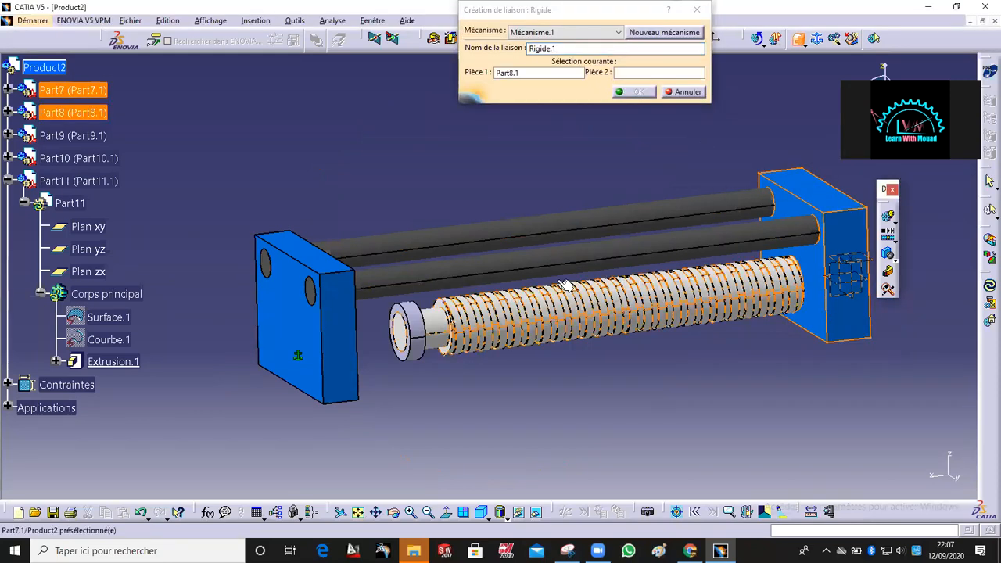
pyautogui.click(358, 315)
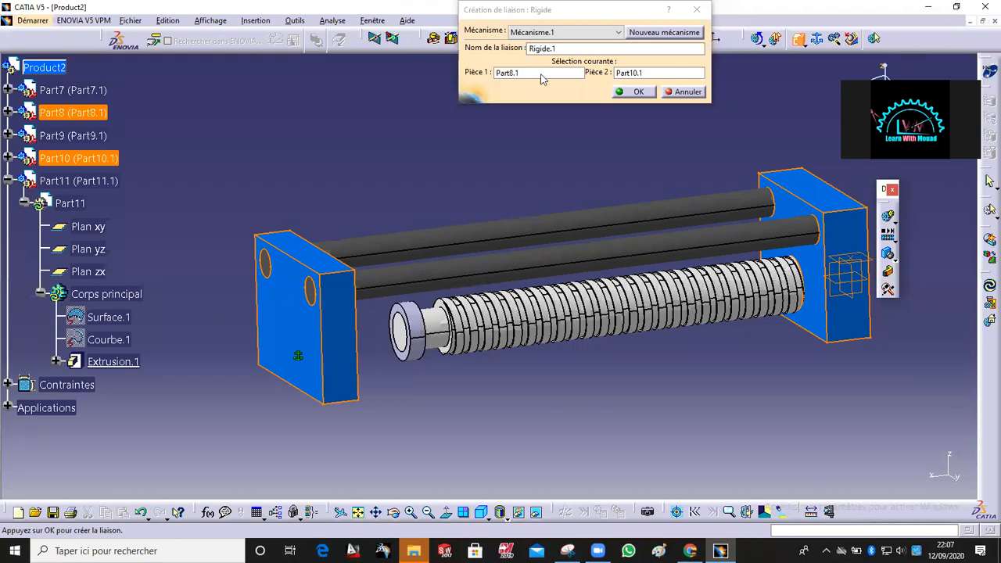
pyautogui.click(638, 92)
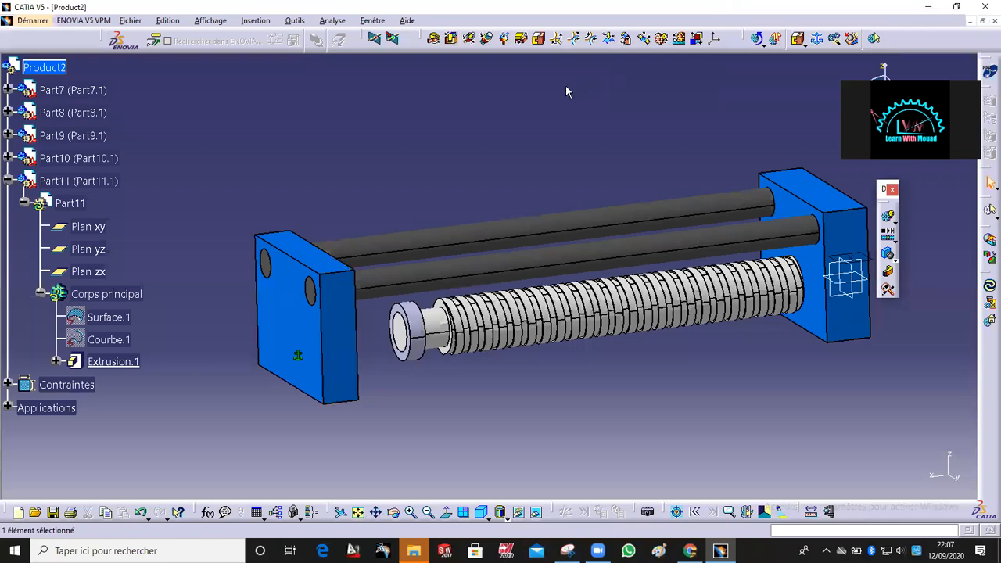
# Step: Create a second rigid joint between the collar and the end plate
pyautogui.moveTo(483, 170); pyautogui.dragTo(485, 125, button='middle')
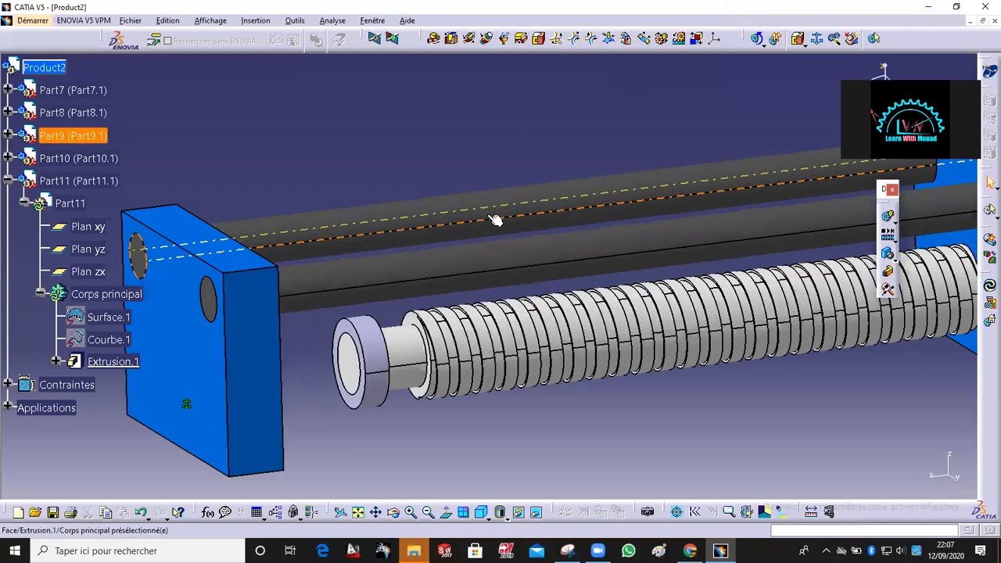
pyautogui.moveTo(374, 360); pyautogui.dragTo(467, 329, button='middle')
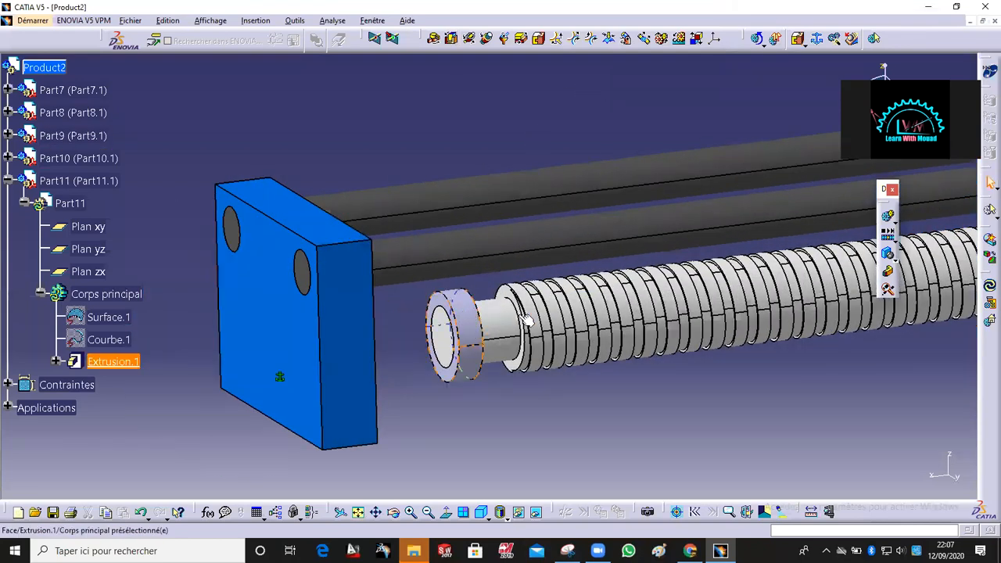
pyautogui.moveTo(679, 293); pyautogui.dragTo(725, 313, button='middle')
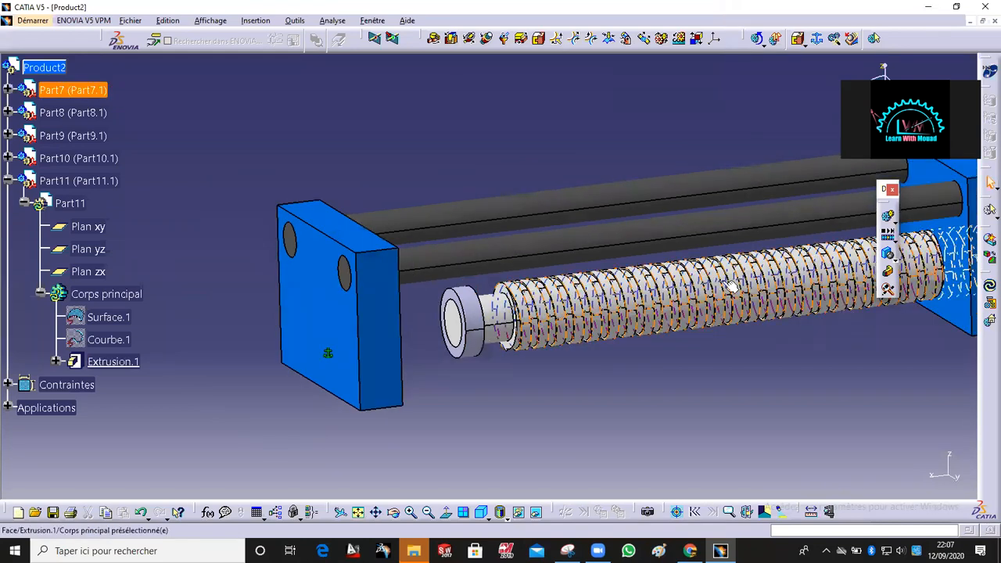
pyautogui.moveTo(617, 332); pyautogui.dragTo(550, 313, button='middle')
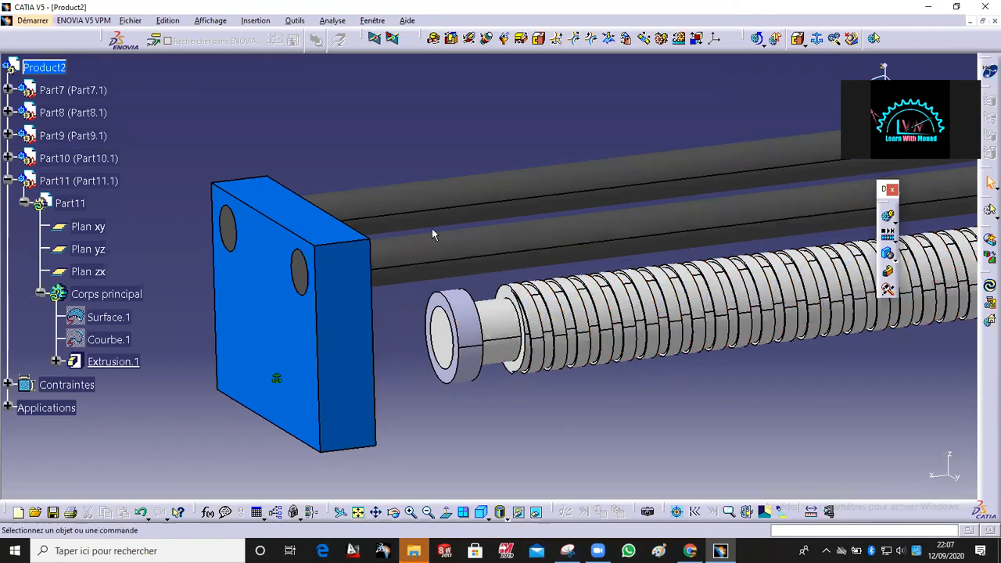
pyautogui.click(538, 37)
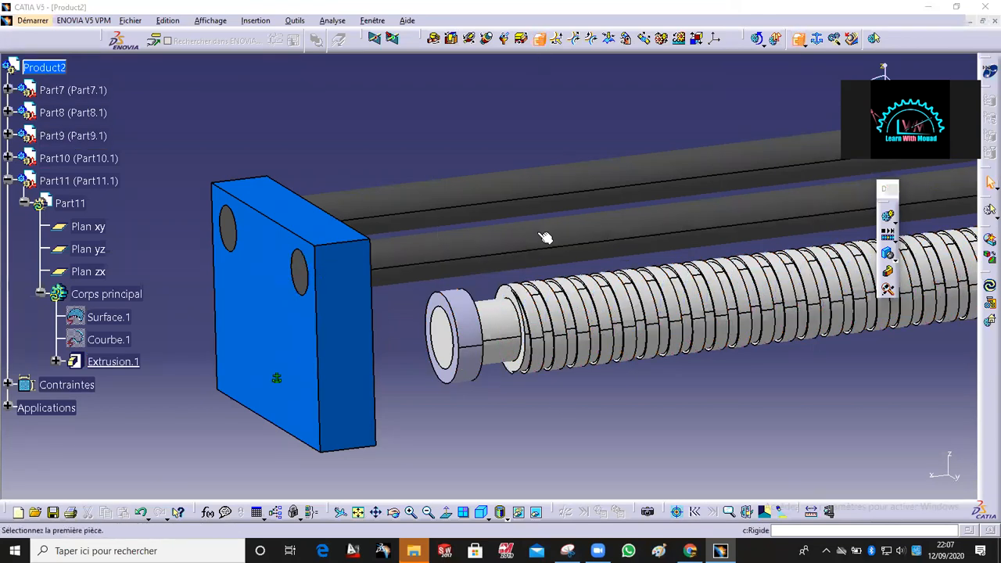
pyautogui.click(472, 318)
pyautogui.click(336, 344)
pyautogui.click(640, 93)
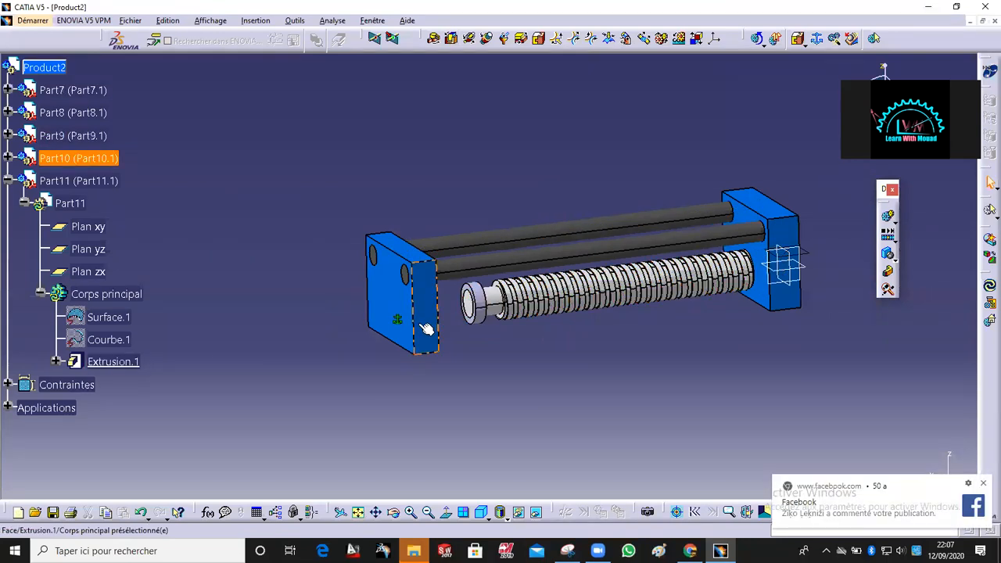
# Step: Create an angle-driven revolute joint between the collar Part11 and the threaded rod Part7, selecting their axes and contact faces
pyautogui.keyDown('ctrl'); pyautogui.moveTo(494, 359); pyautogui.dragTo(495, 315, button='middle'); pyautogui.keyUp('ctrl')
pyautogui.moveTo(591, 310); pyautogui.dragTo(414, 309, button='middle')
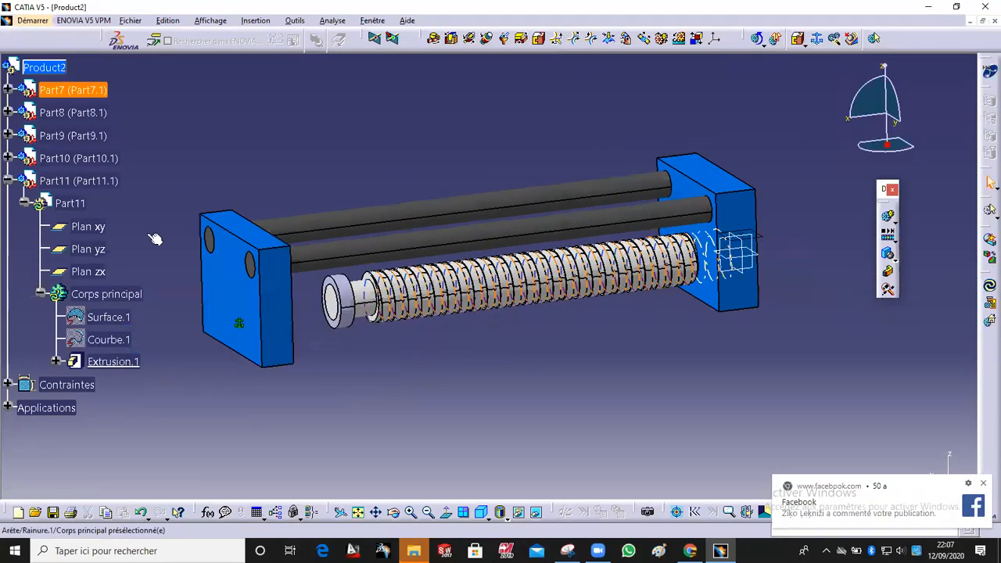
pyautogui.moveTo(562, 369); pyautogui.dragTo(438, 306, button='middle')
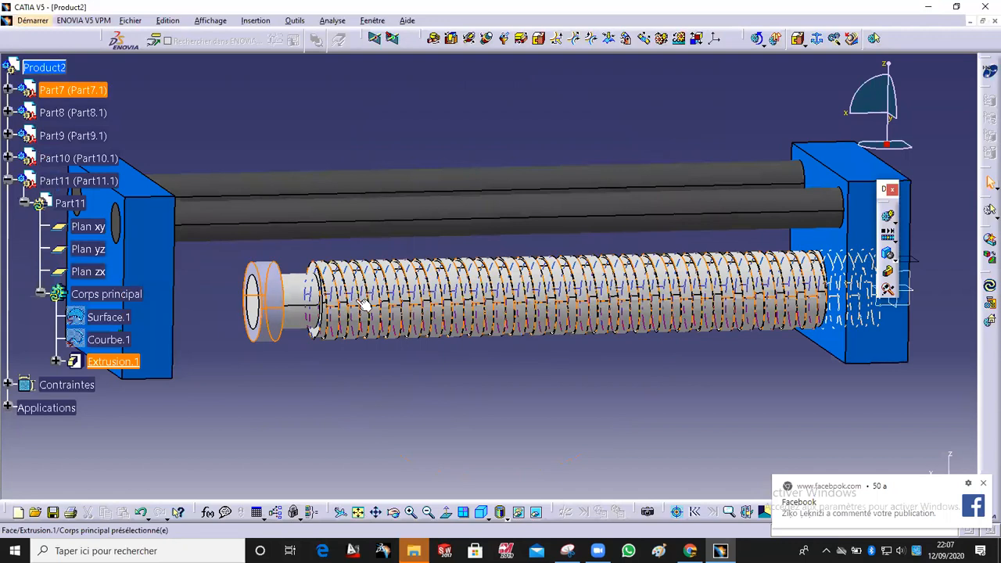
pyautogui.click(375, 387)
pyautogui.keyDown('ctrl'); pyautogui.moveTo(377, 387); pyautogui.dragTo(392, 344, button='middle'); pyautogui.keyUp('ctrl')
pyautogui.moveTo(392, 344); pyautogui.dragTo(562, 370, button='middle')
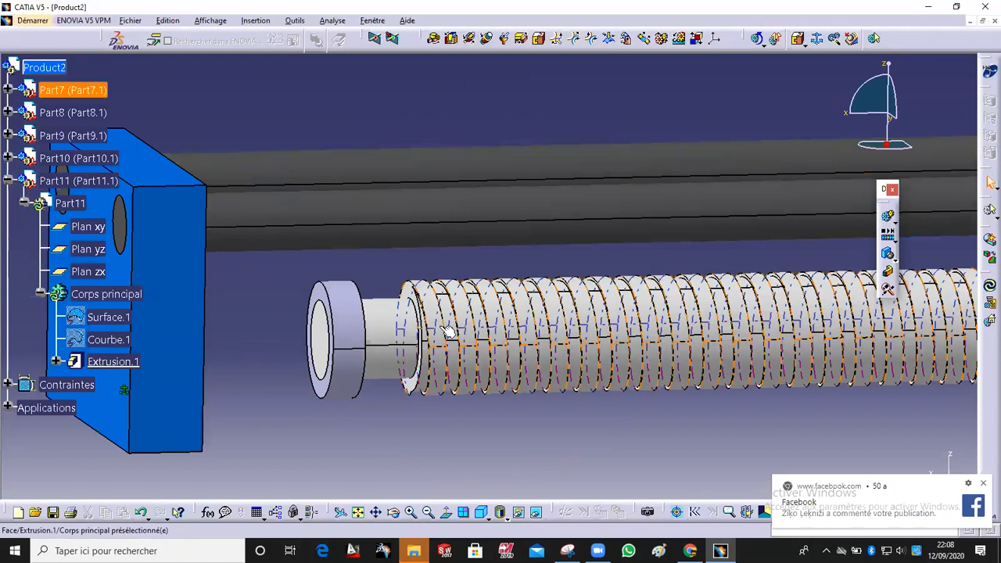
pyautogui.keyDown('ctrl'); pyautogui.moveTo(385, 411); pyautogui.dragTo(379, 379, button='middle'); pyautogui.keyUp('ctrl')
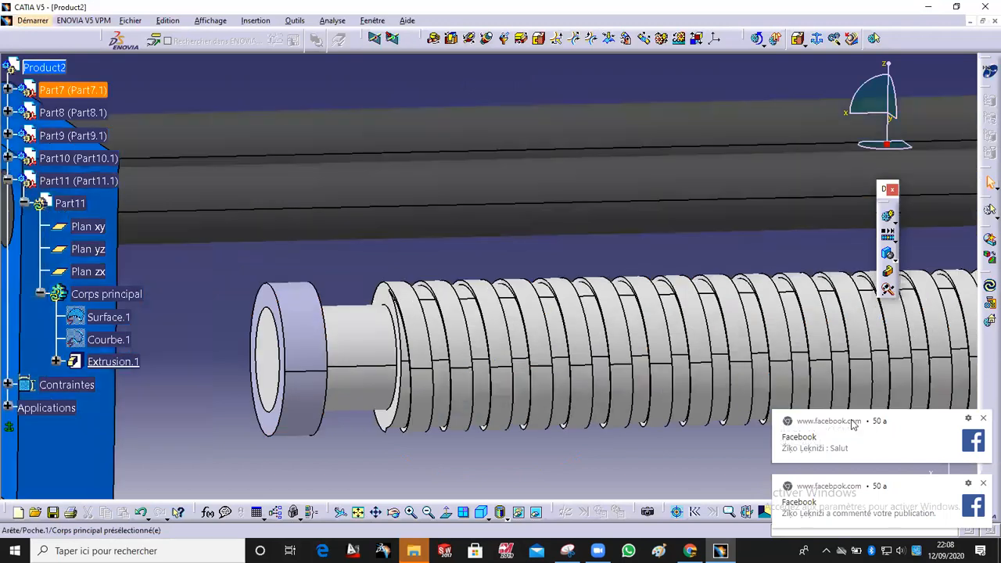
pyautogui.click(983, 418)
pyautogui.click(984, 484)
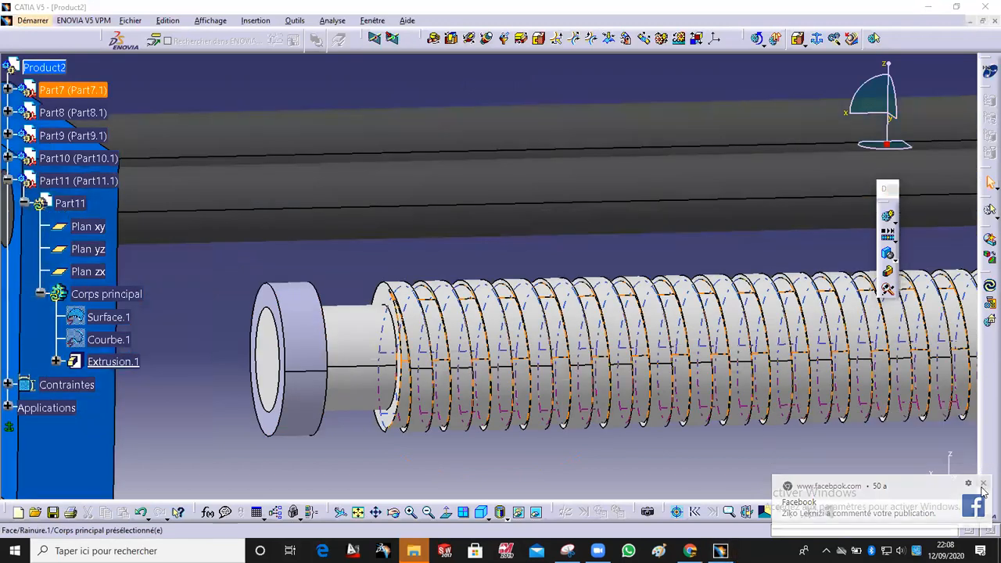
pyautogui.moveTo(475, 344); pyautogui.dragTo(589, 327, button='middle')
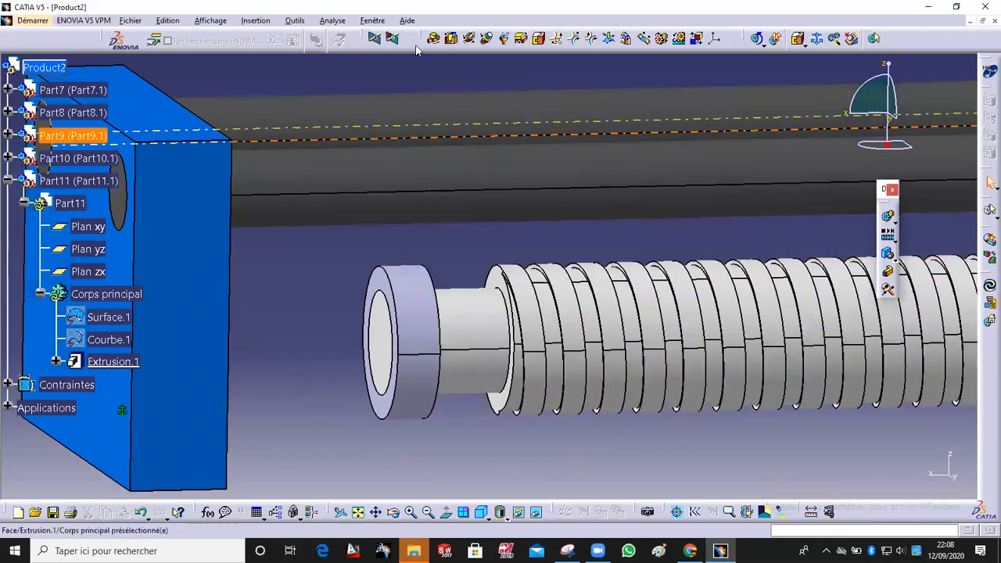
pyautogui.click(797, 39)
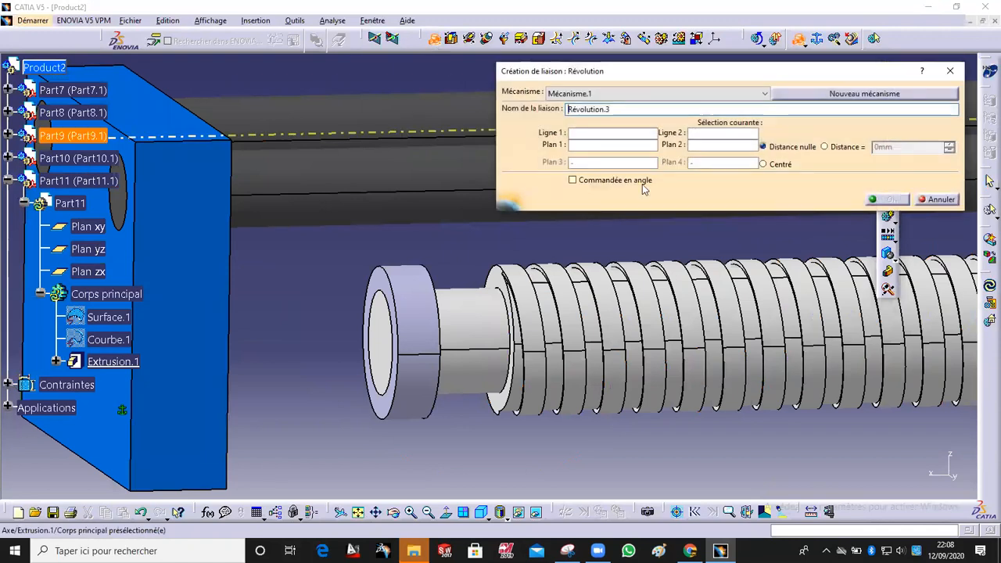
pyautogui.click(415, 309)
pyautogui.click(484, 317)
pyautogui.moveTo(513, 339); pyautogui.dragTo(606, 169, button='middle')
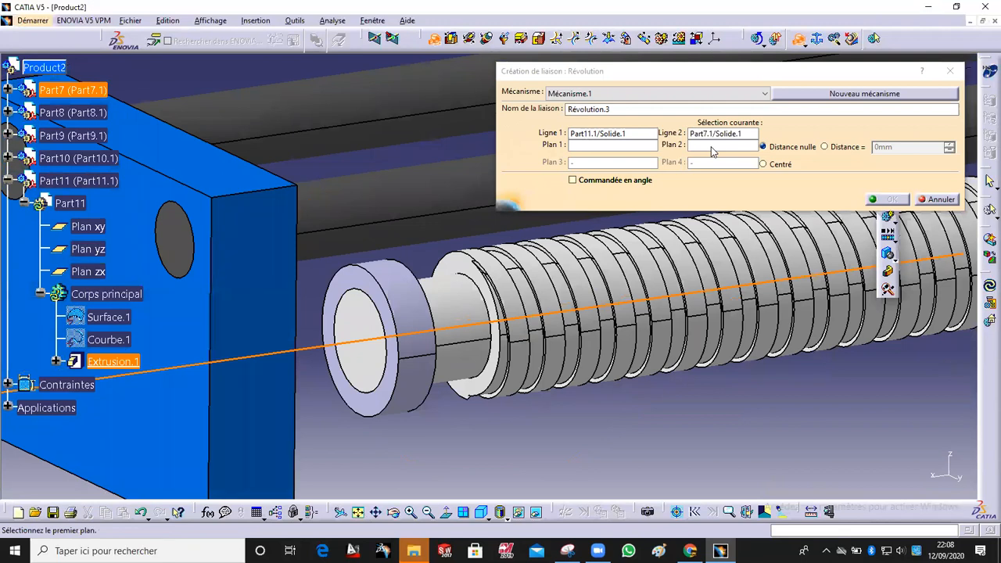
pyautogui.click(362, 336)
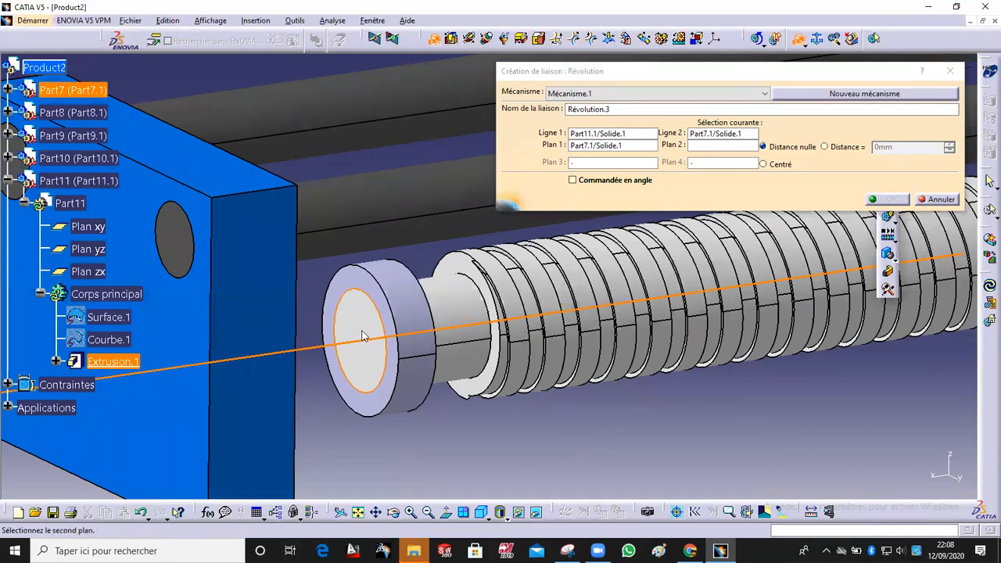
pyautogui.click(383, 293)
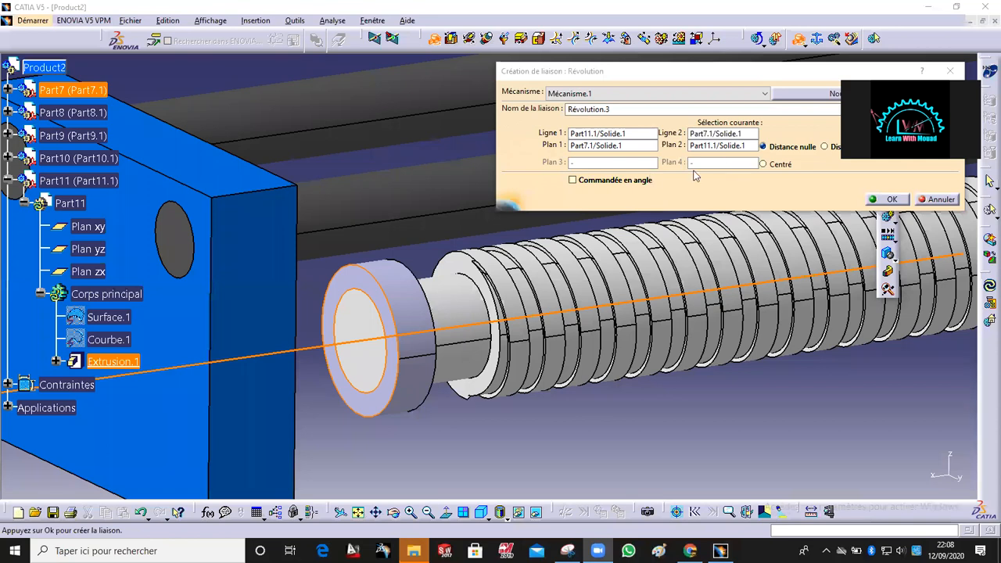
pyautogui.moveTo(478, 300); pyautogui.dragTo(445, 297, button='middle')
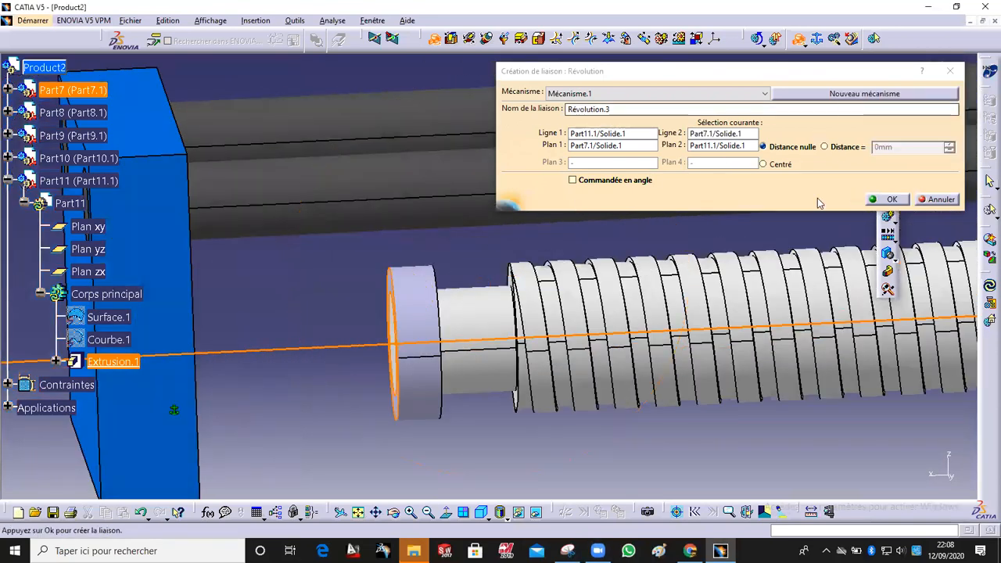
pyautogui.click(622, 183)
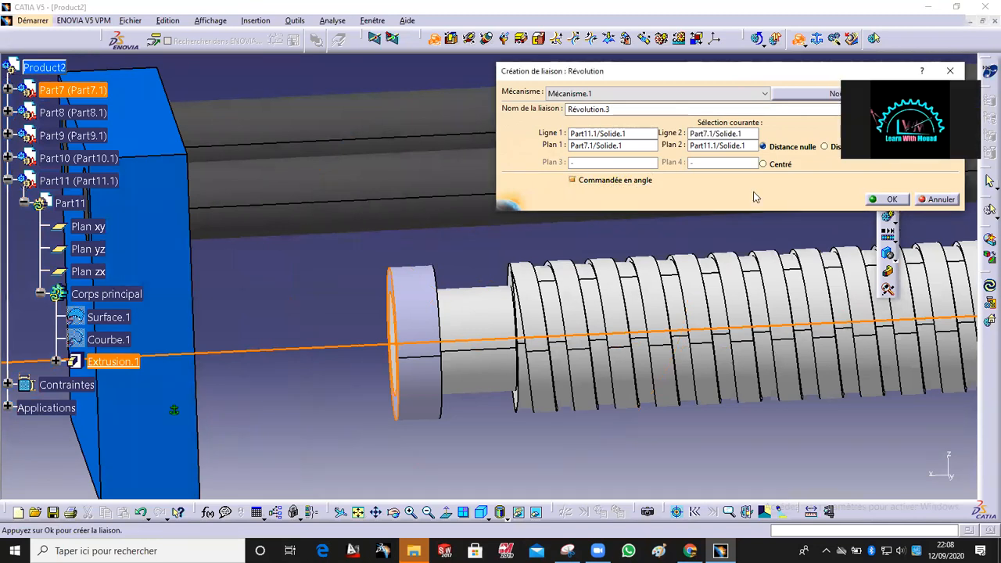
pyautogui.click(895, 199)
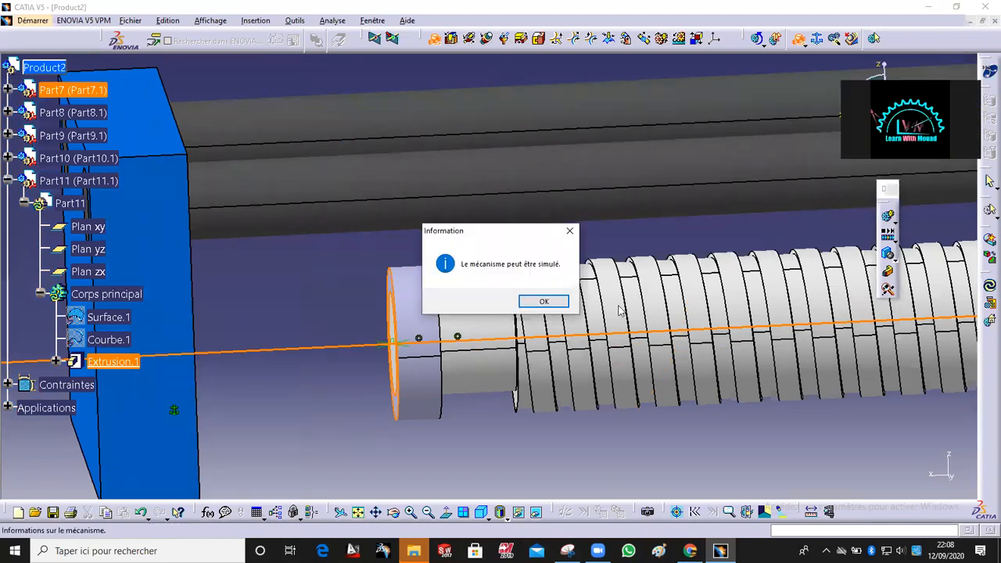
pyautogui.click(560, 304)
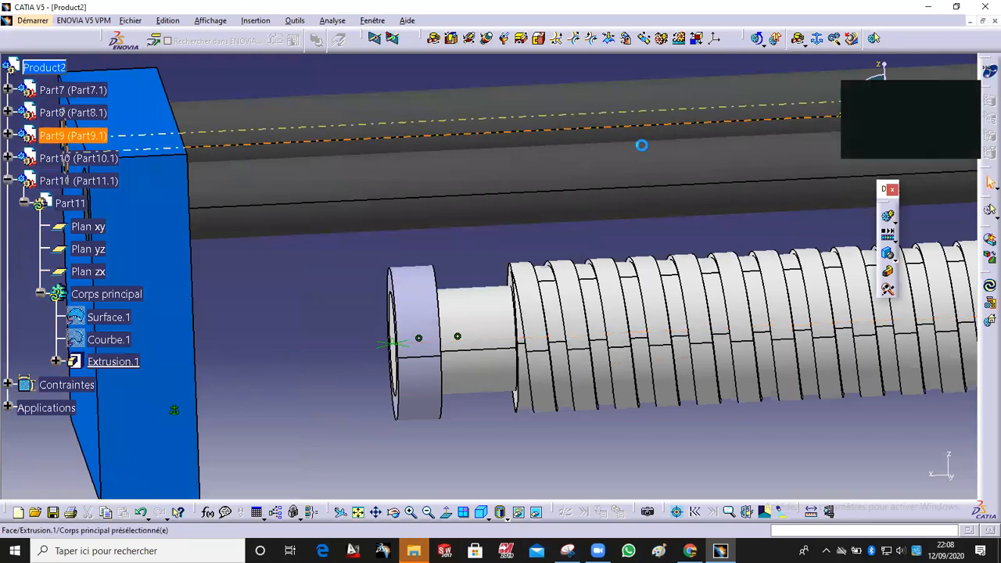
# Step: Colour the block Part8 light red through its graphic properties
pyautogui.moveTo(643, 319); pyautogui.dragTo(647, 344, button='middle')
pyautogui.moveTo(692, 307); pyautogui.dragTo(672, 375, button='middle')
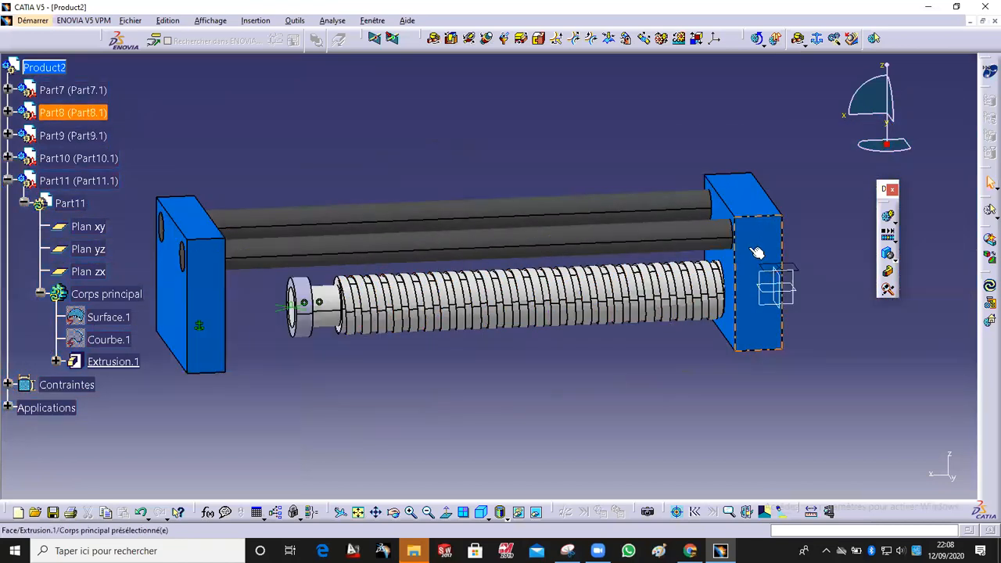
pyautogui.moveTo(756, 253); pyautogui.dragTo(761, 236, button='middle')
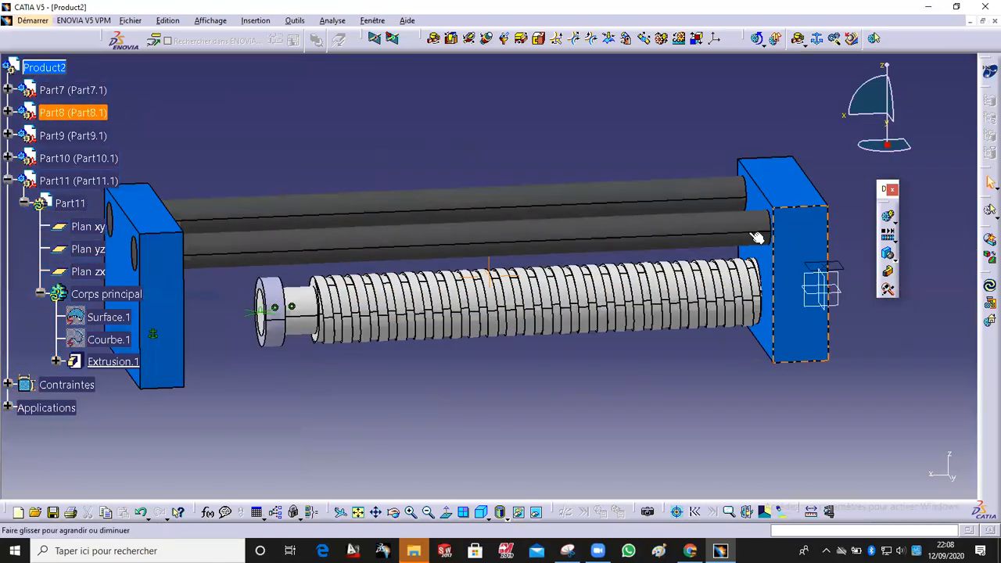
pyautogui.click(806, 225)
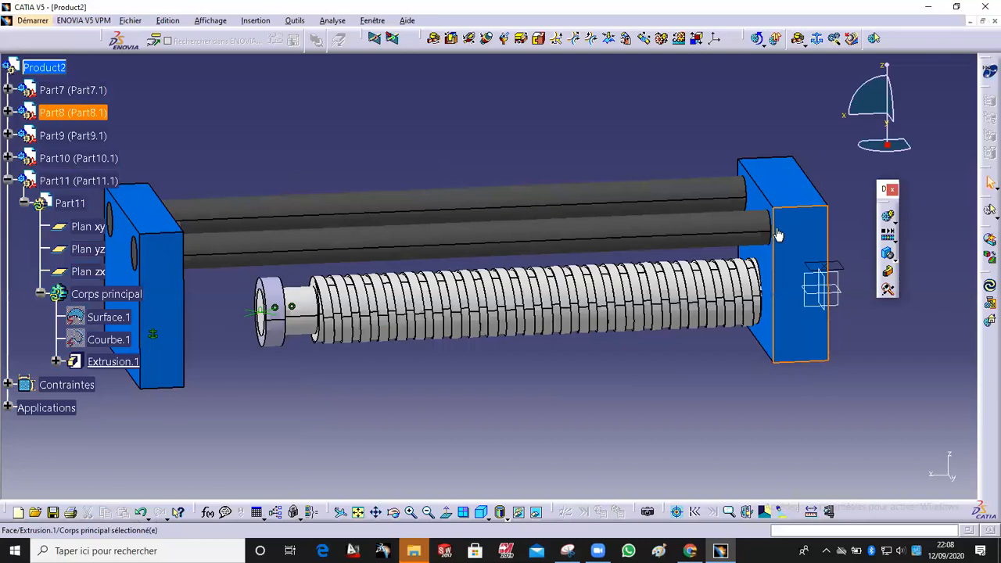
pyautogui.rightClick(68, 113)
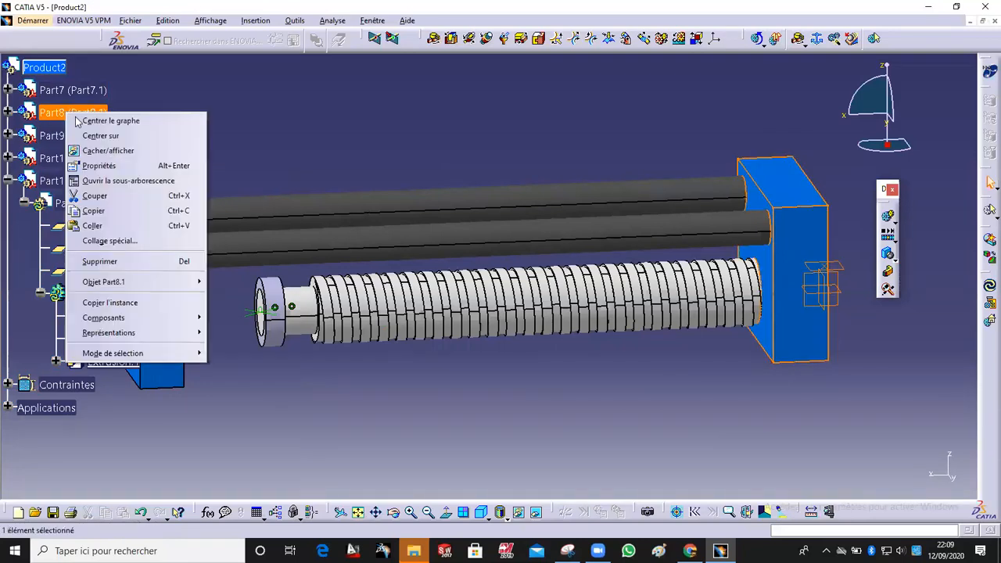
pyautogui.click(111, 166)
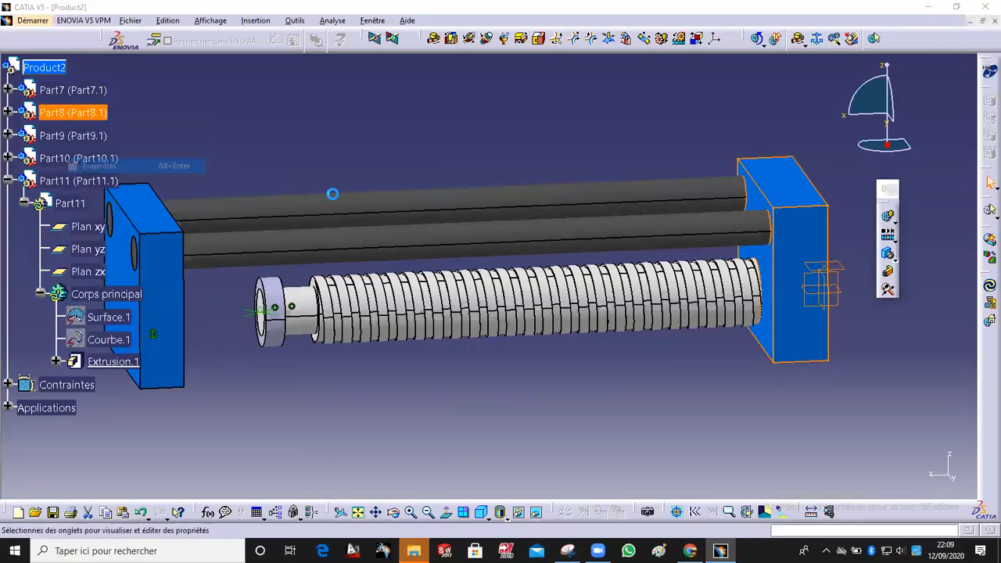
pyautogui.click(805, 228)
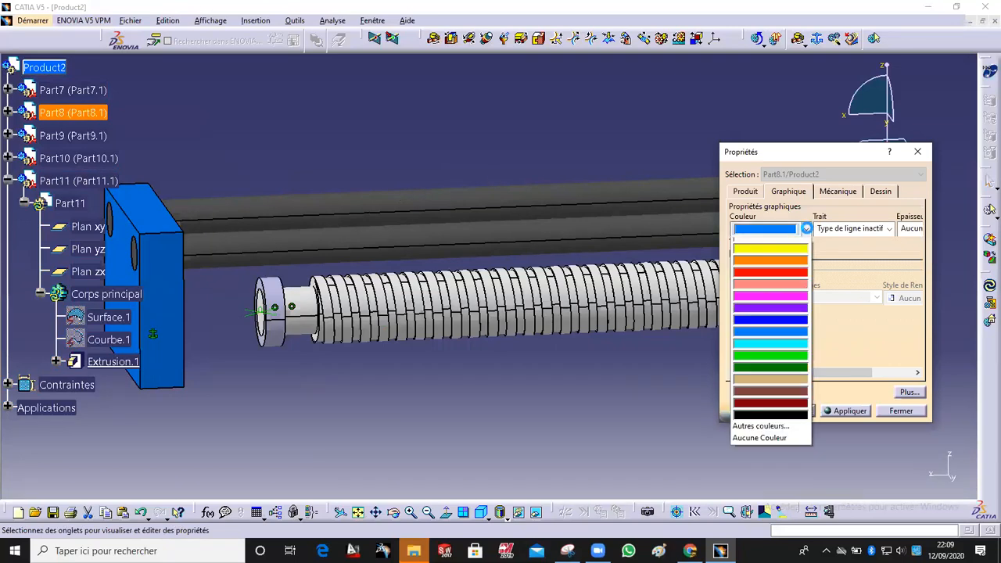
pyautogui.click(790, 356)
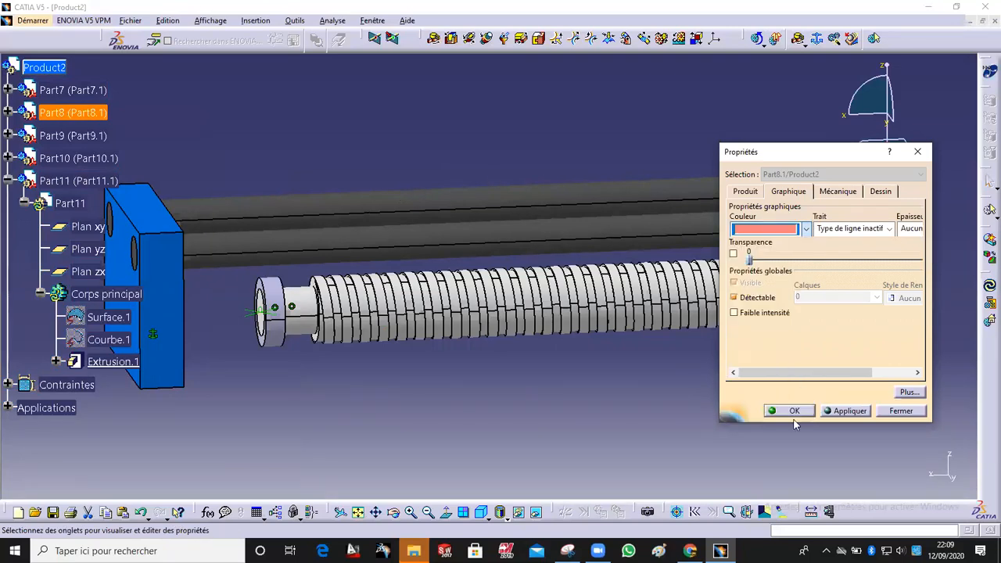
pyautogui.click(804, 414)
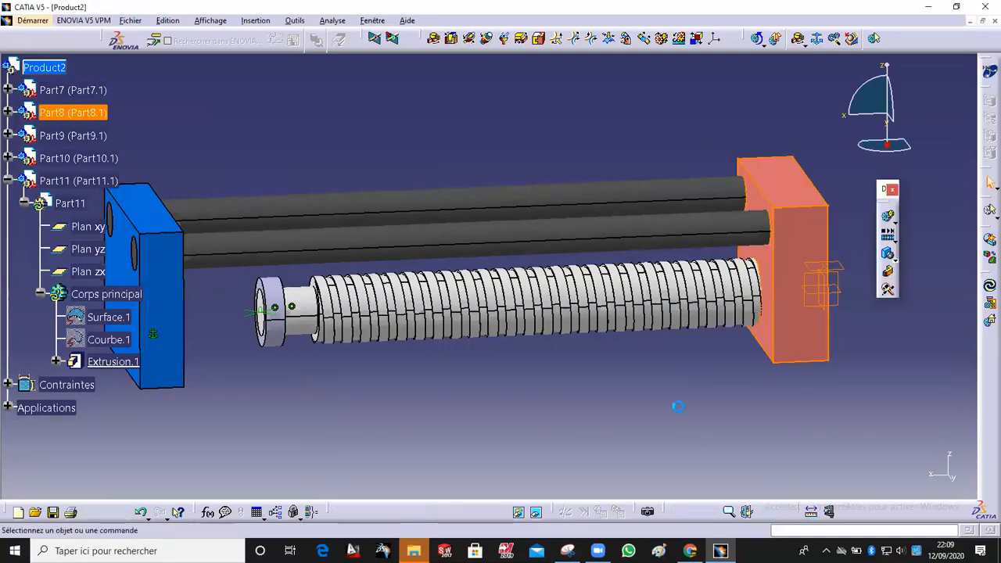
# Step: Expand the mechanism's joints in the tree and open the Rigide.1 joint to inspect its parts
pyautogui.click(787, 192)
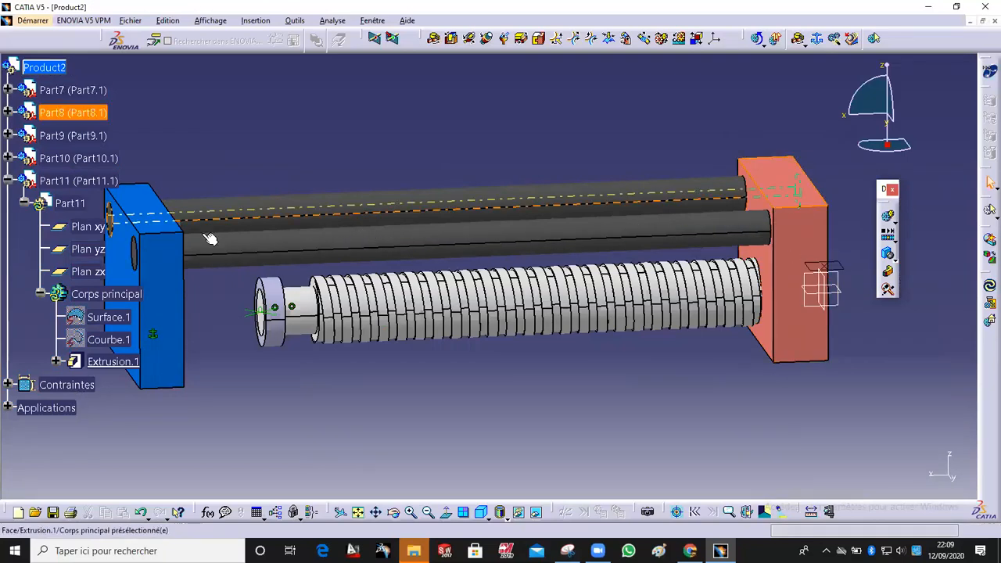
pyautogui.click(7, 407)
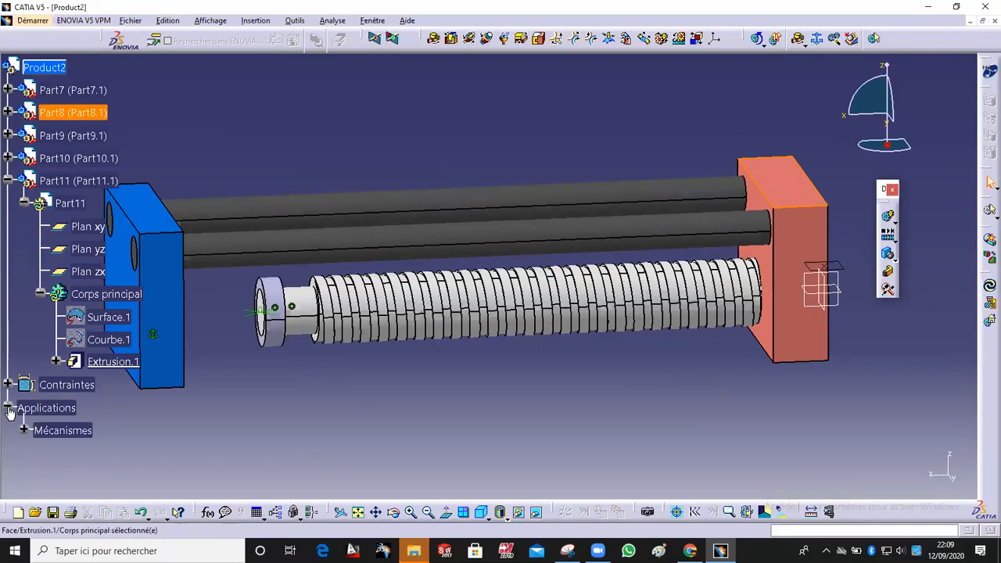
pyautogui.click(25, 431)
pyautogui.click(40, 452)
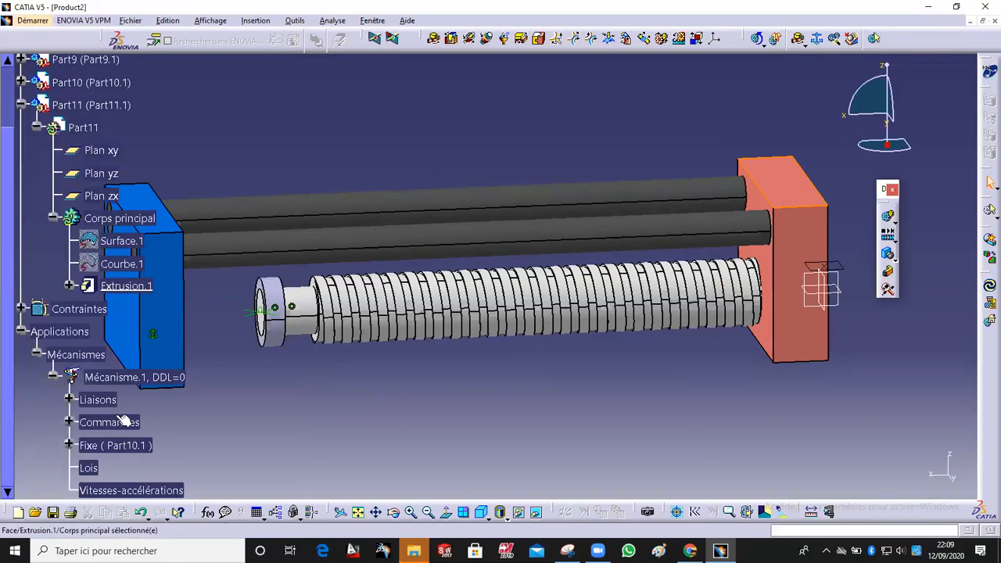
pyautogui.click(69, 399)
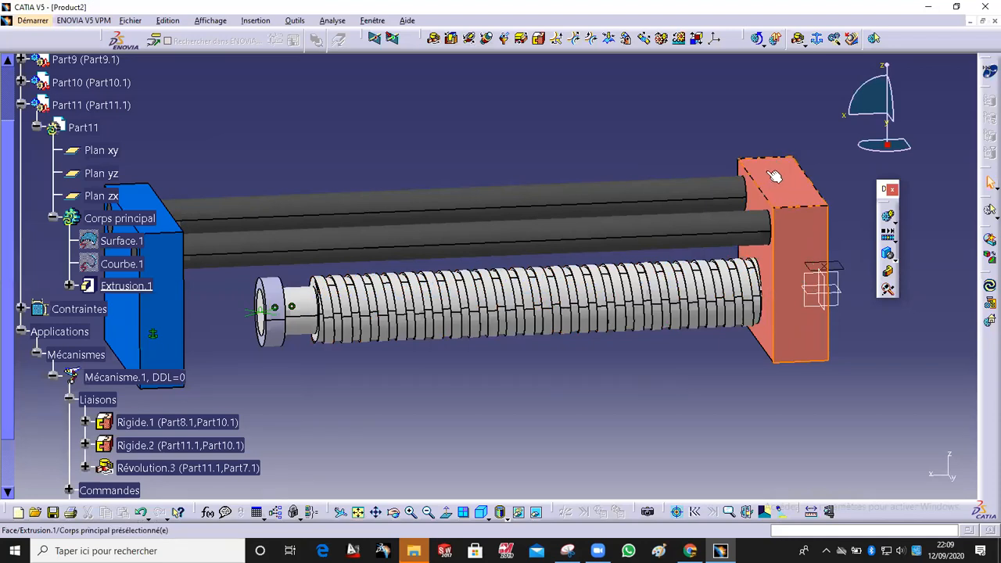
pyautogui.click(189, 421)
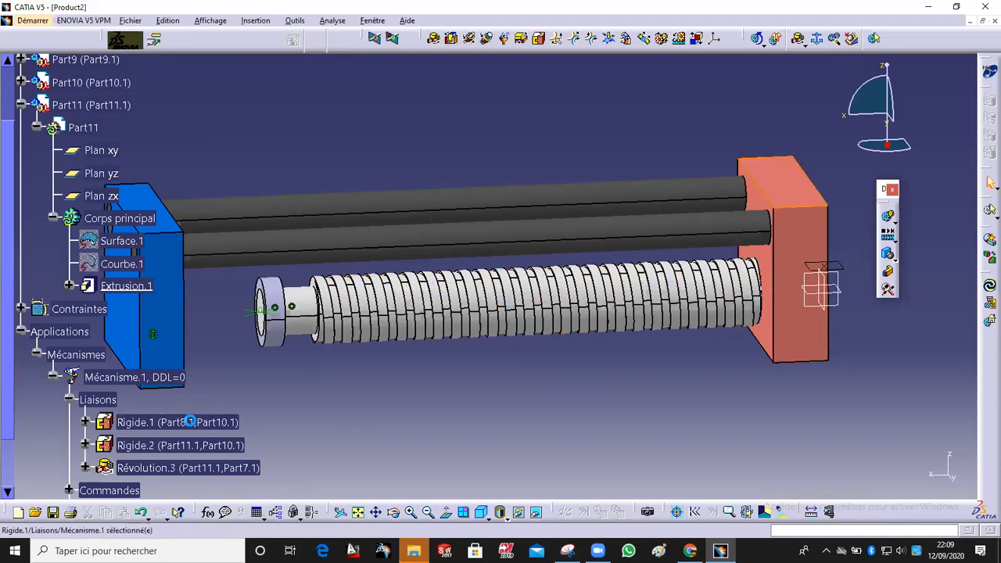
pyautogui.doubleClick(190, 421)
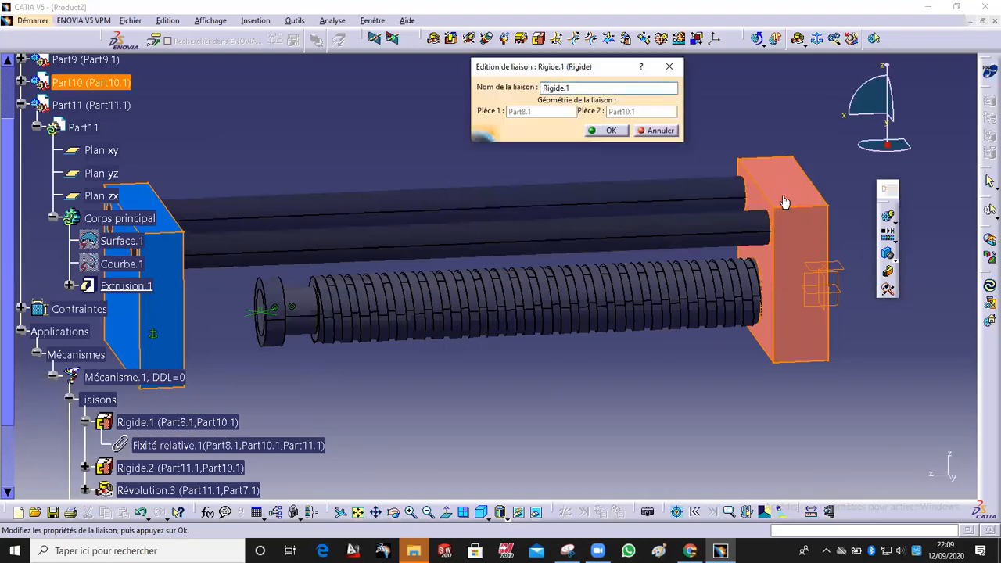
pyautogui.moveTo(788, 215); pyautogui.dragTo(787, 229, button='middle')
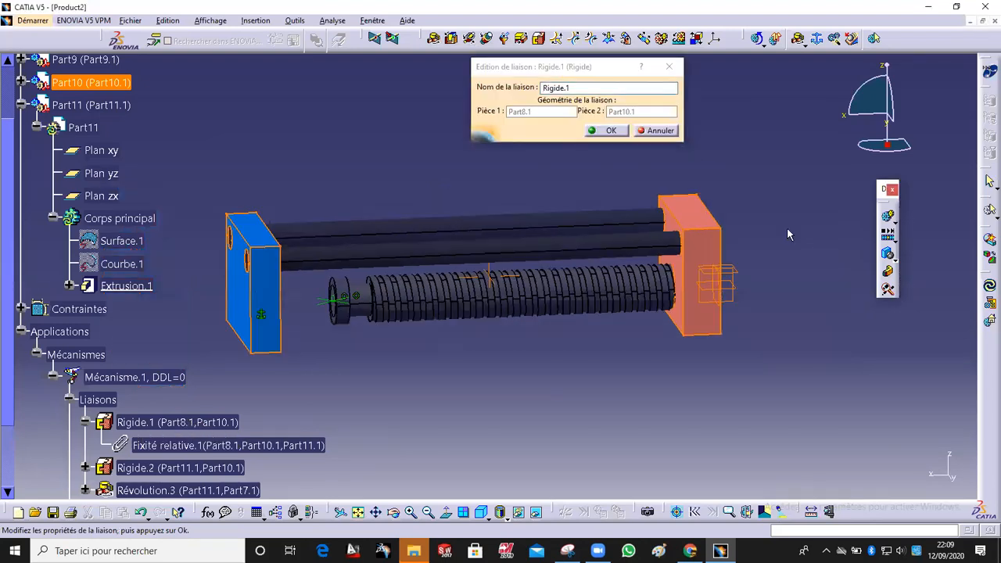
pyautogui.click(609, 131)
# Step: Delete the rigid joint Rigide.1 between the block and the end plate
pyautogui.click(147, 423)
pyautogui.rightClick(147, 423)
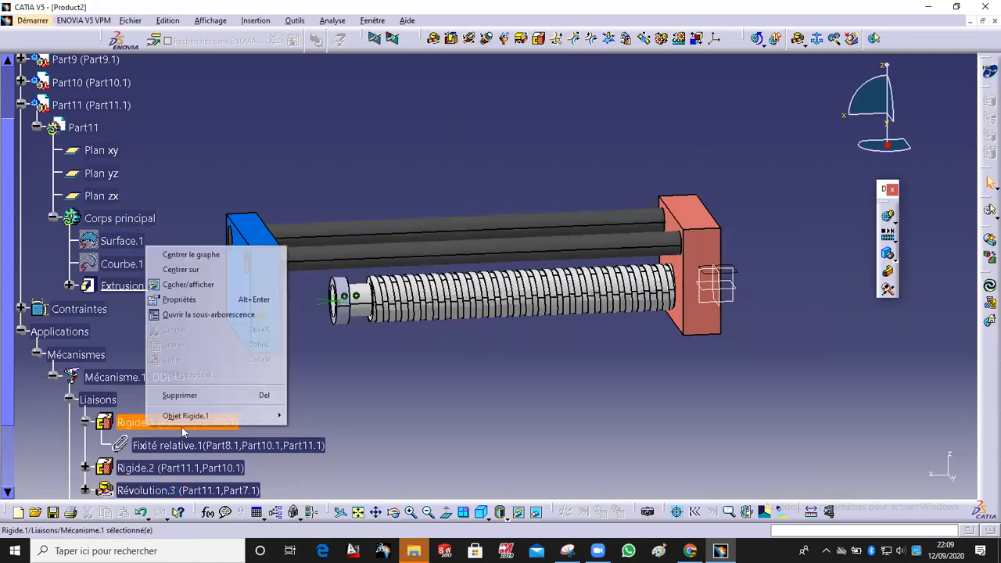
pyautogui.click(207, 397)
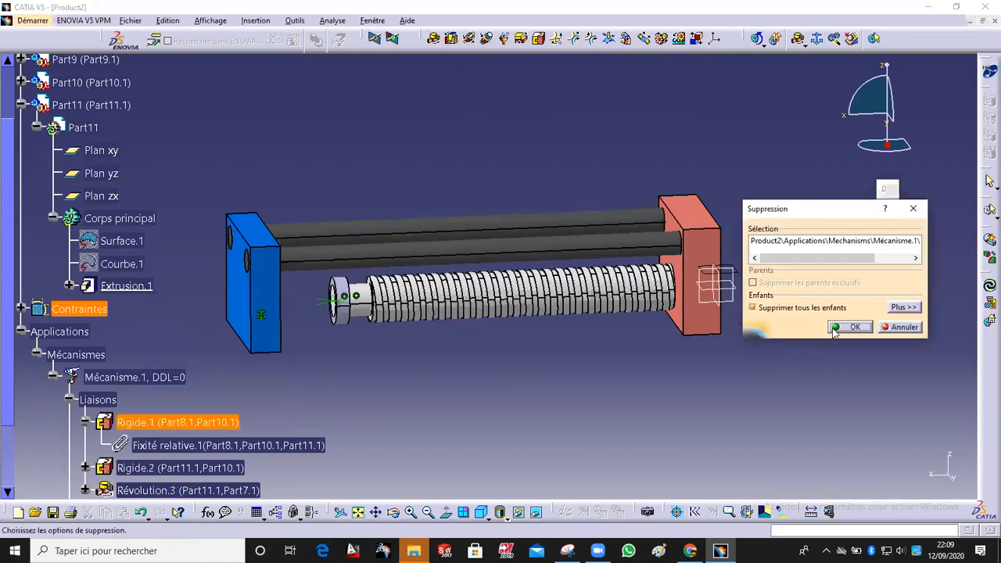
pyautogui.click(851, 327)
# Step: Delete the entire mechanism Mécanisme.1 together with its joints
pyautogui.scroll(2, 651, 401)
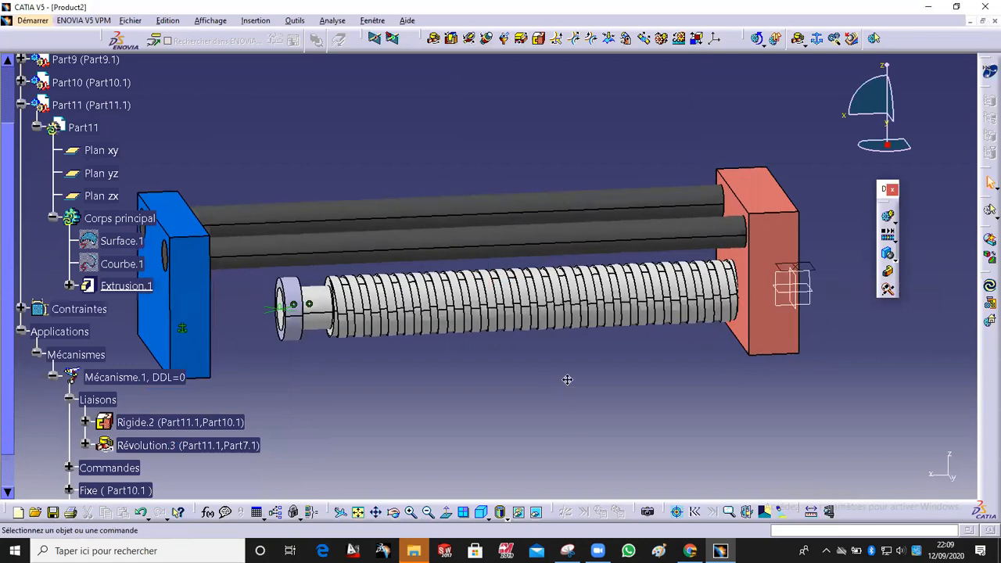
pyautogui.moveTo(569, 383); pyautogui.dragTo(547, 329, button='middle')
pyautogui.scroll(-2, 535, 314)
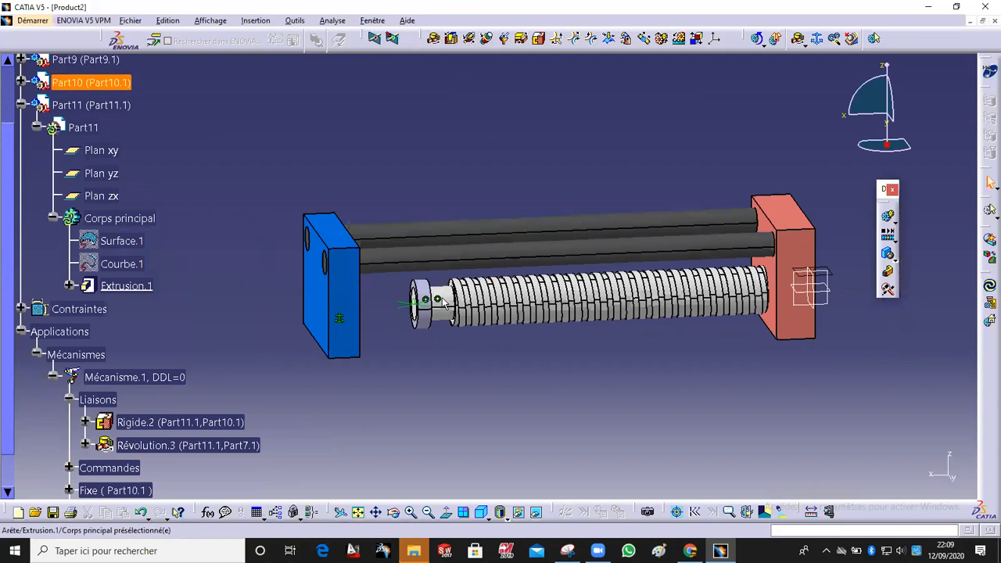
pyautogui.scroll(2, 450, 317)
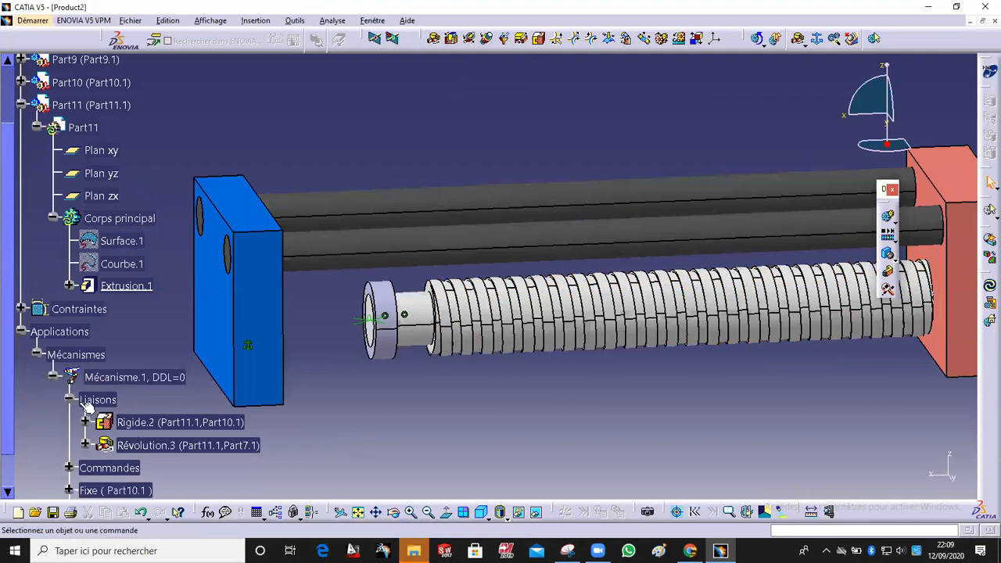
pyautogui.rightClick(141, 377)
pyautogui.click(202, 344)
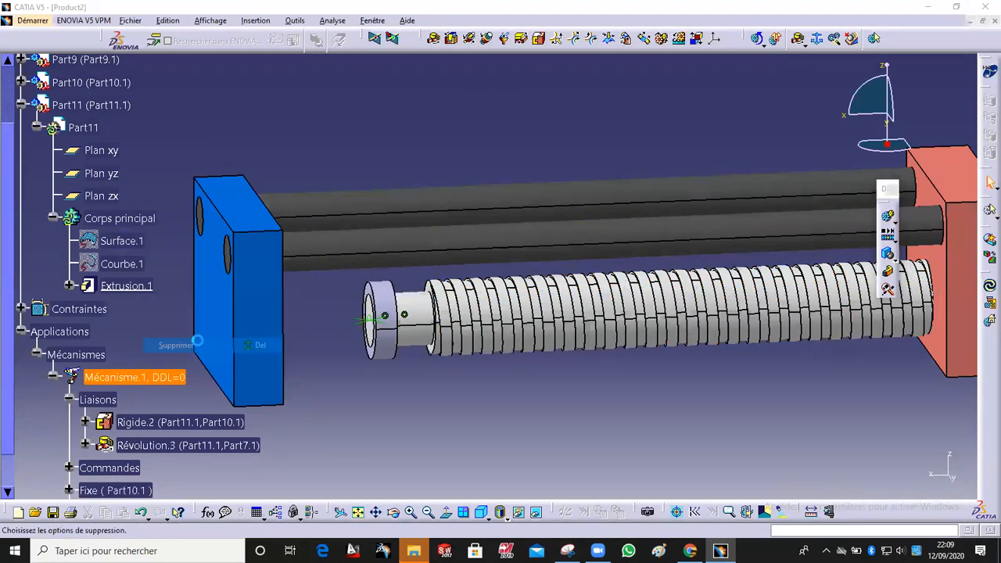
pyautogui.click(850, 327)
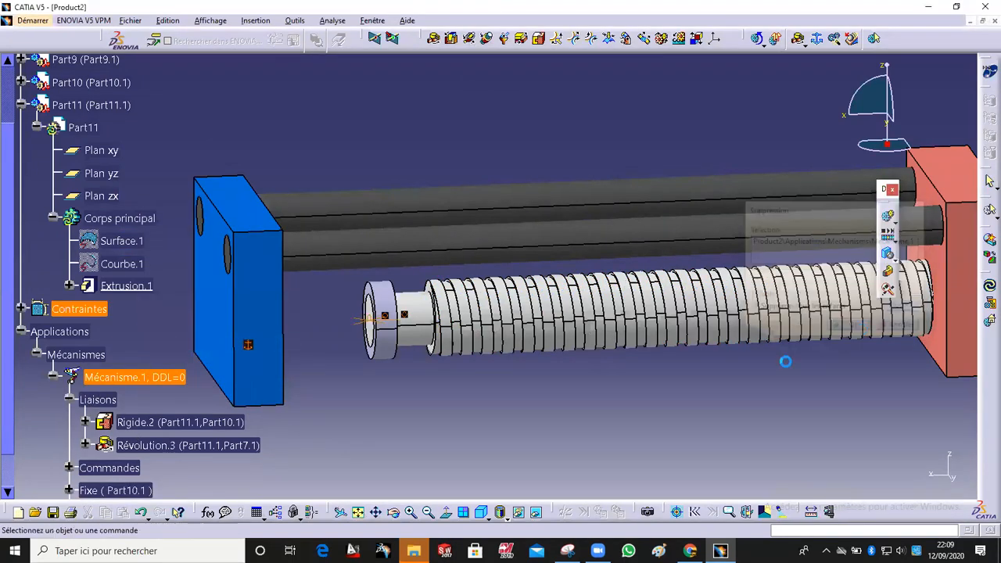
# Step: Create a new mechanism and set the blue end plate Part10 as its fixed part
pyautogui.moveTo(329, 355); pyautogui.dragTo(367, 362, button='middle')
pyautogui.moveTo(490, 370); pyautogui.dragTo(415, 402, button='middle')
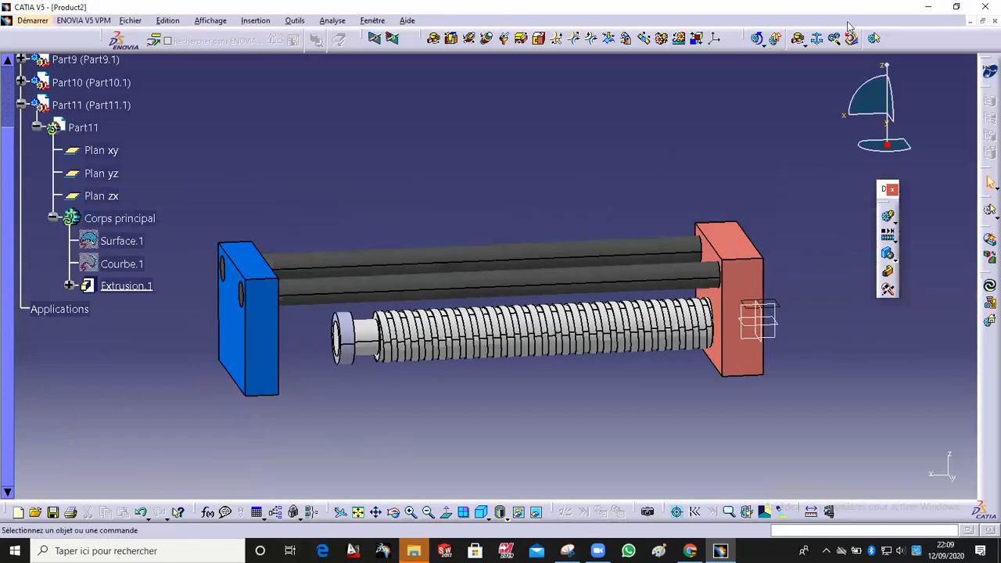
pyautogui.click(815, 39)
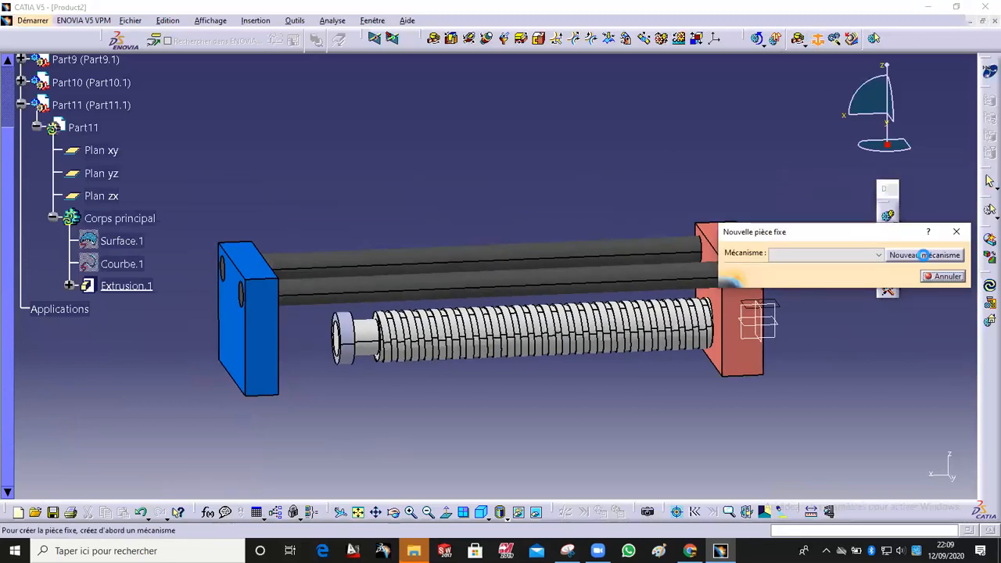
pyautogui.click(923, 255)
pyautogui.click(847, 382)
pyautogui.click(255, 343)
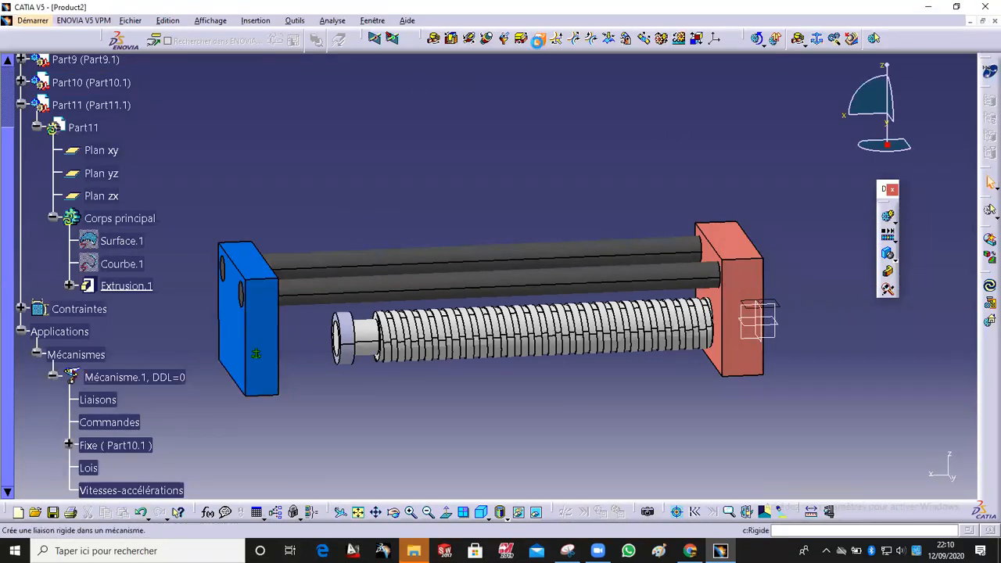
# Step: Create a rigid joint between the collar Part11 and the blue end plate Part10
pyautogui.click(538, 41)
pyautogui.keyDown('ctrl'); pyautogui.moveTo(348, 400); pyautogui.dragTo(347, 334, button='middle'); pyautogui.keyUp('ctrl')
pyautogui.moveTo(413, 292); pyautogui.dragTo(782, 195, button='middle')
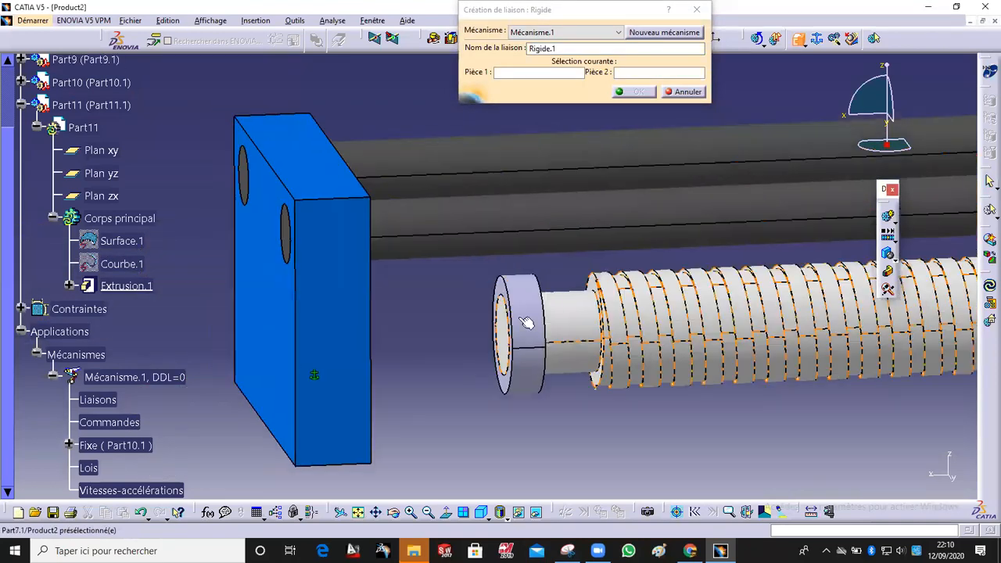
pyautogui.click(526, 322)
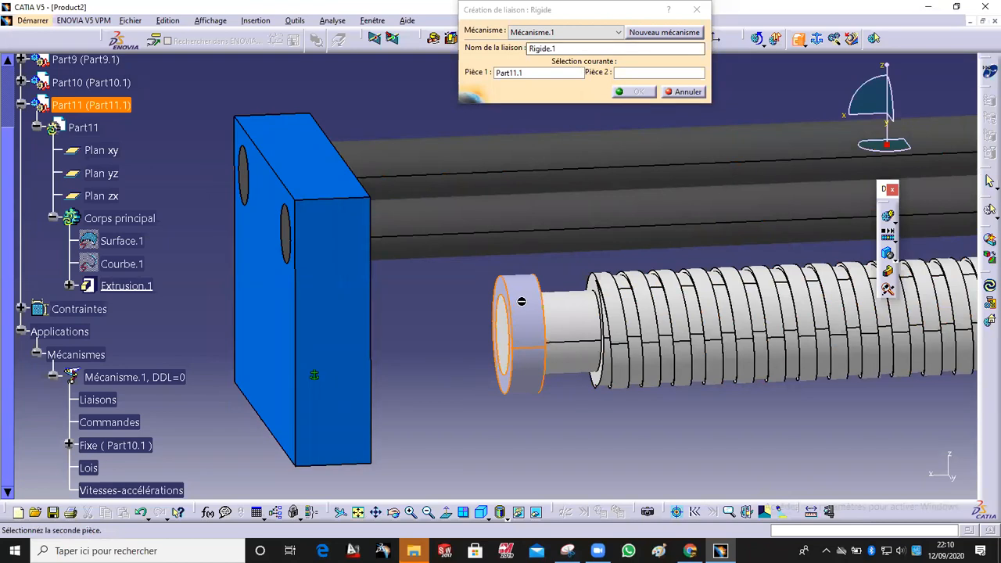
pyautogui.click(344, 317)
pyautogui.click(634, 92)
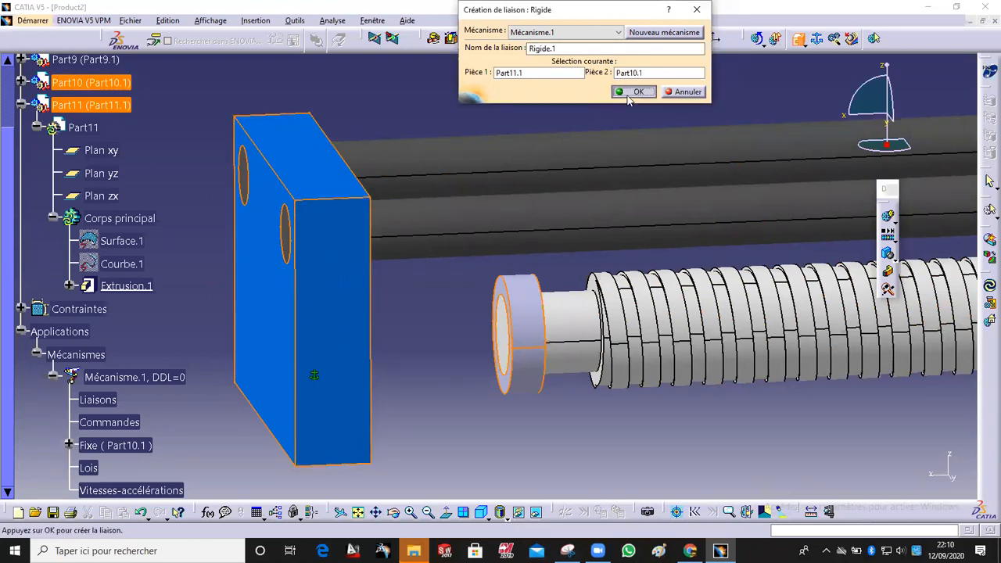
# Step: Create a rigid joint between the guide rods Part9 and the blue end plate Part10
pyautogui.moveTo(512, 76); pyautogui.dragTo(539, 187, button='middle')
pyautogui.moveTo(563, 251); pyautogui.dragTo(449, 226, button='middle')
pyautogui.moveTo(243, 180); pyautogui.dragTo(439, 242, button='middle')
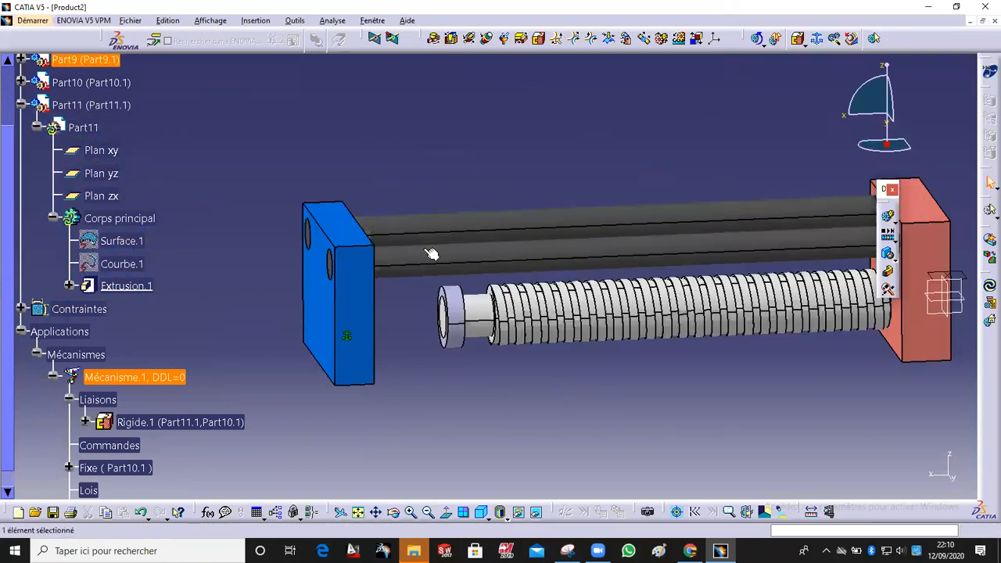
pyautogui.click(382, 161)
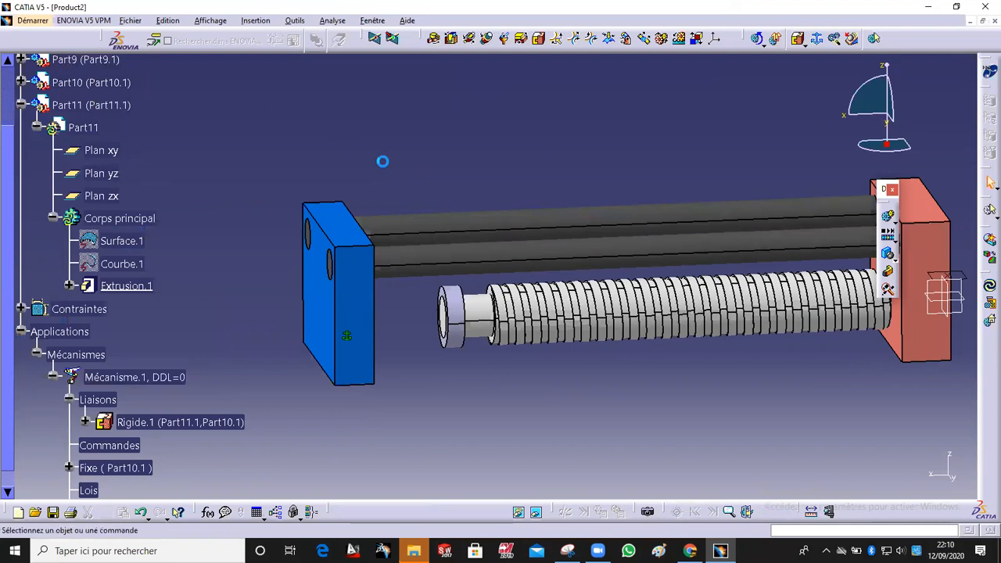
pyautogui.click(540, 40)
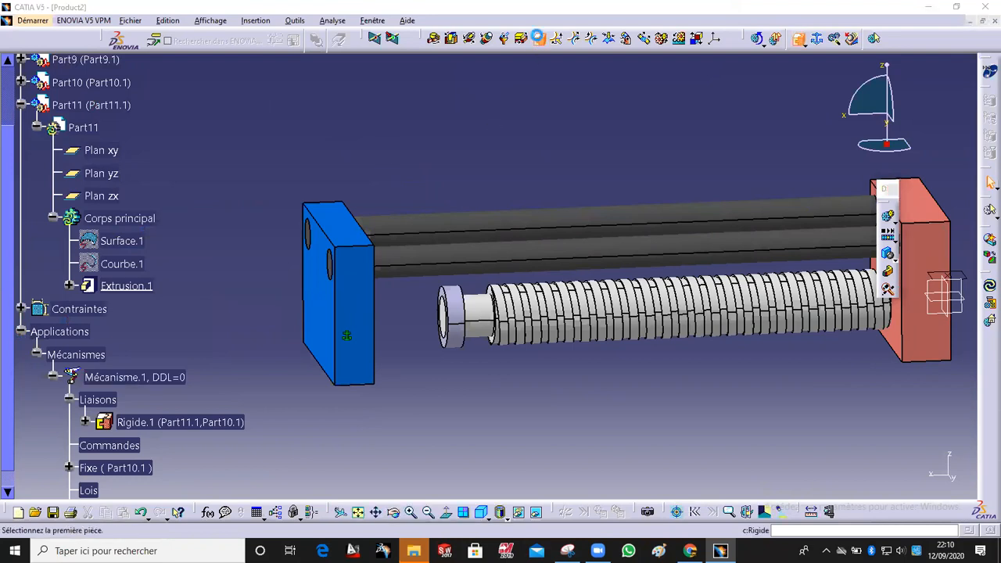
pyautogui.click(416, 232)
pyautogui.click(365, 289)
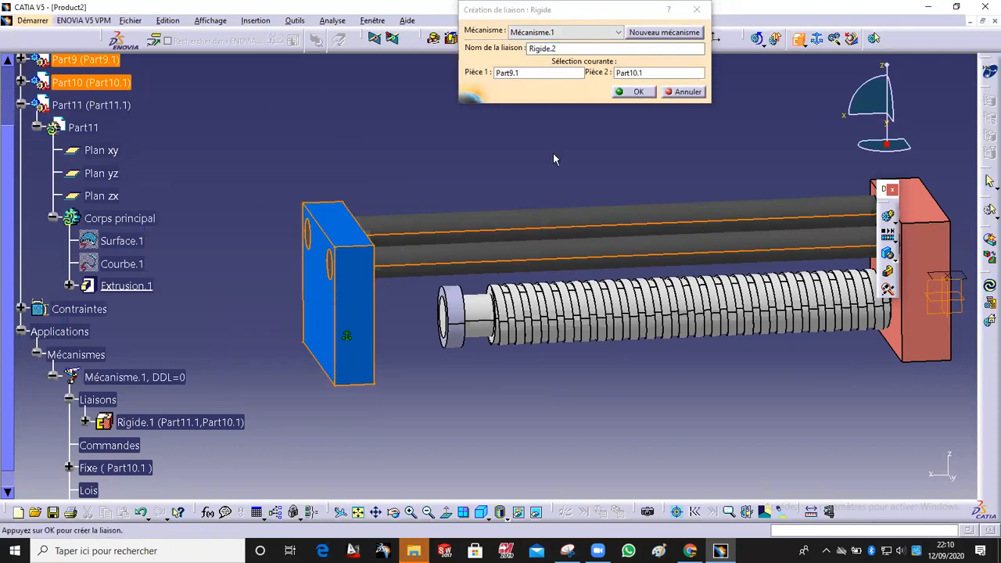
pyautogui.click(634, 97)
# Step: Create an angle-driven revolute joint between threaded rod Part7 and collar Part11 using their axes and faces at 0 mm distance
pyautogui.keyDown('ctrl'); pyautogui.moveTo(588, 123); pyautogui.dragTo(550, 92, button='middle'); pyautogui.keyUp('ctrl')
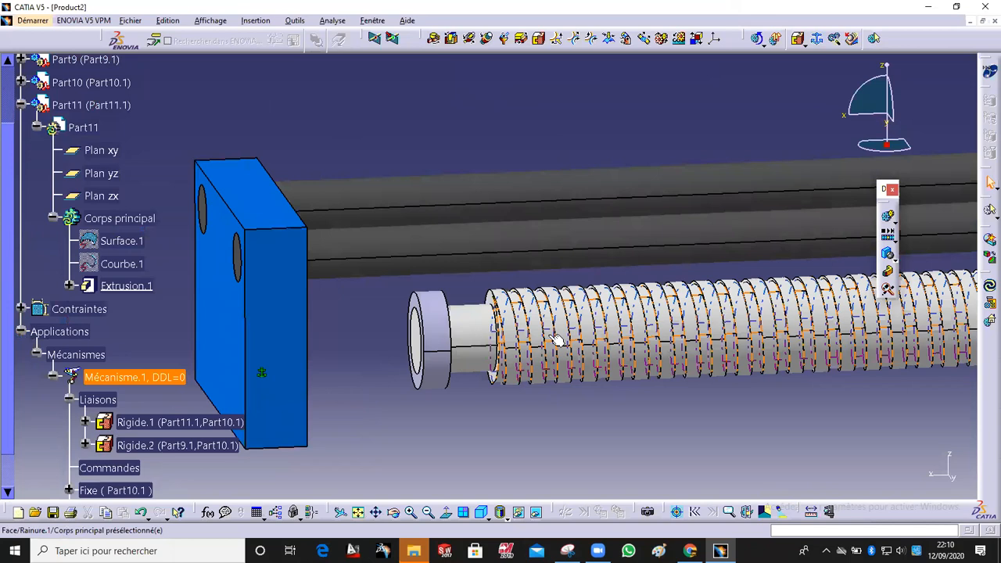
pyautogui.click(557, 339)
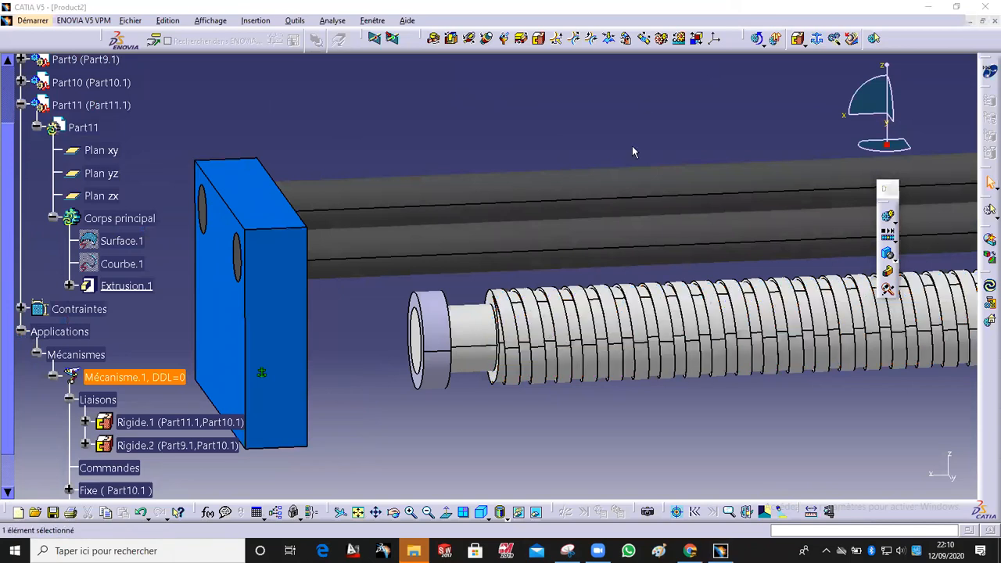
pyautogui.click(446, 341)
pyautogui.click(477, 339)
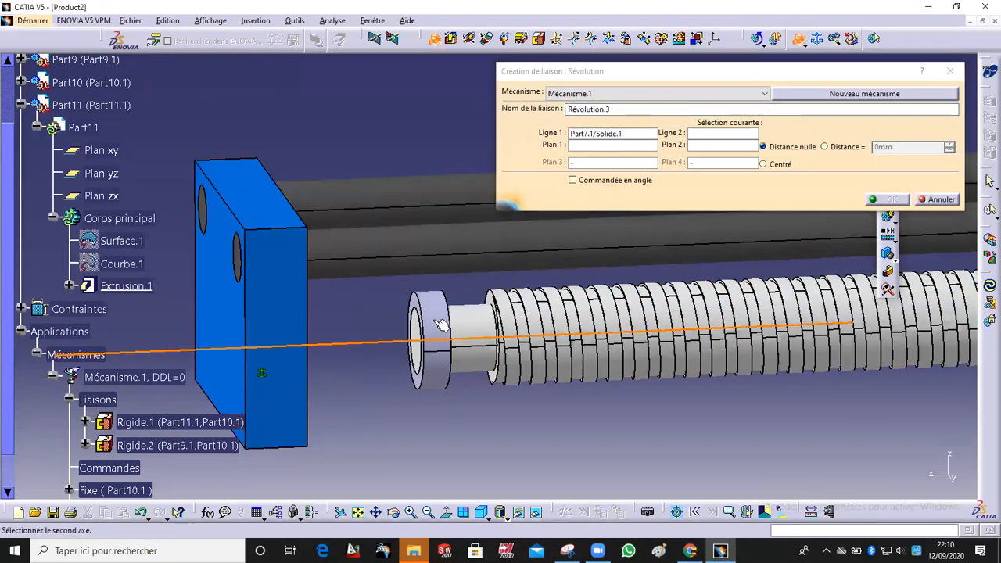
pyautogui.click(441, 325)
pyautogui.moveTo(491, 342); pyautogui.dragTo(614, 361, button='middle')
pyautogui.click(436, 360)
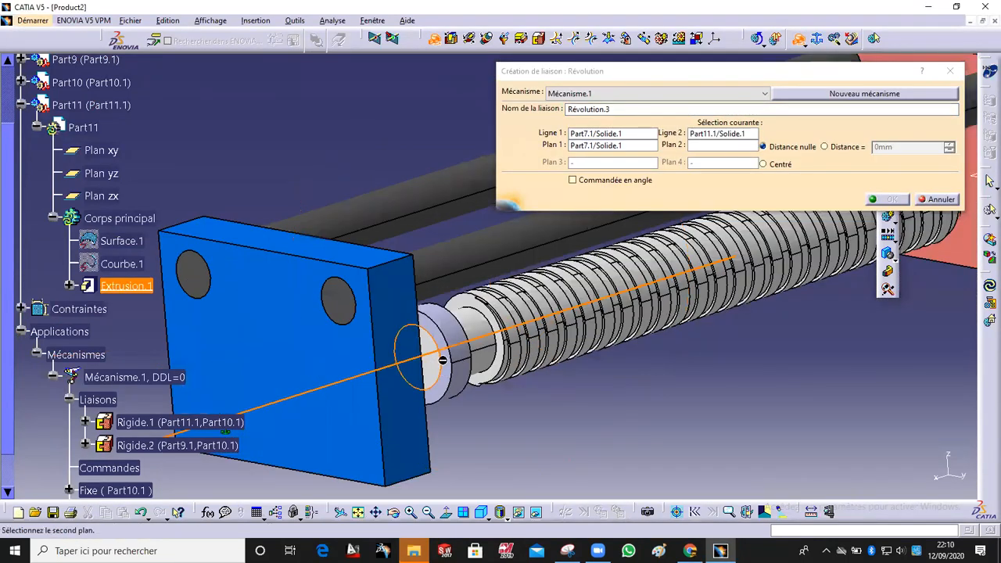
pyautogui.click(448, 361)
pyautogui.click(824, 147)
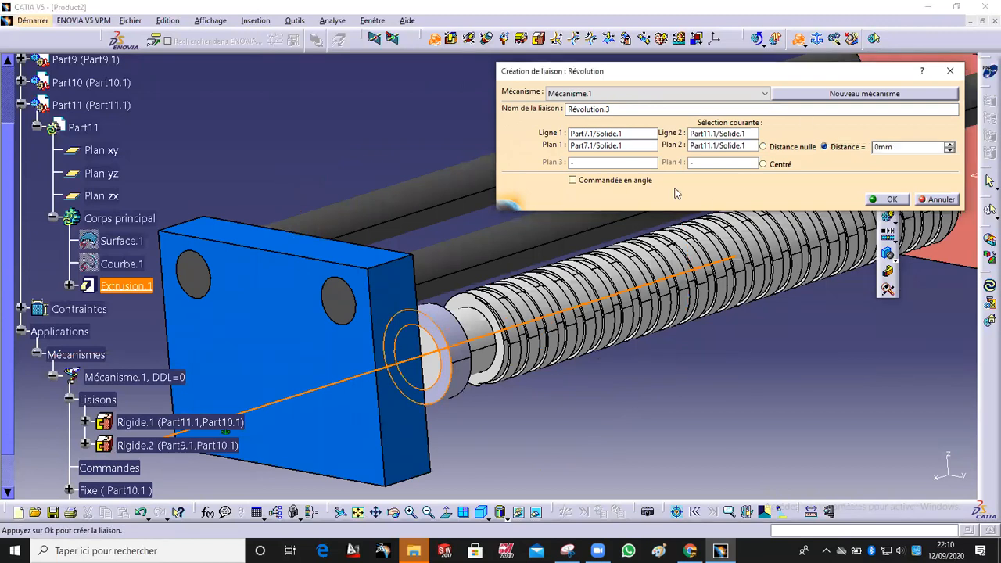
pyautogui.moveTo(594, 358); pyautogui.dragTo(386, 366, button='middle')
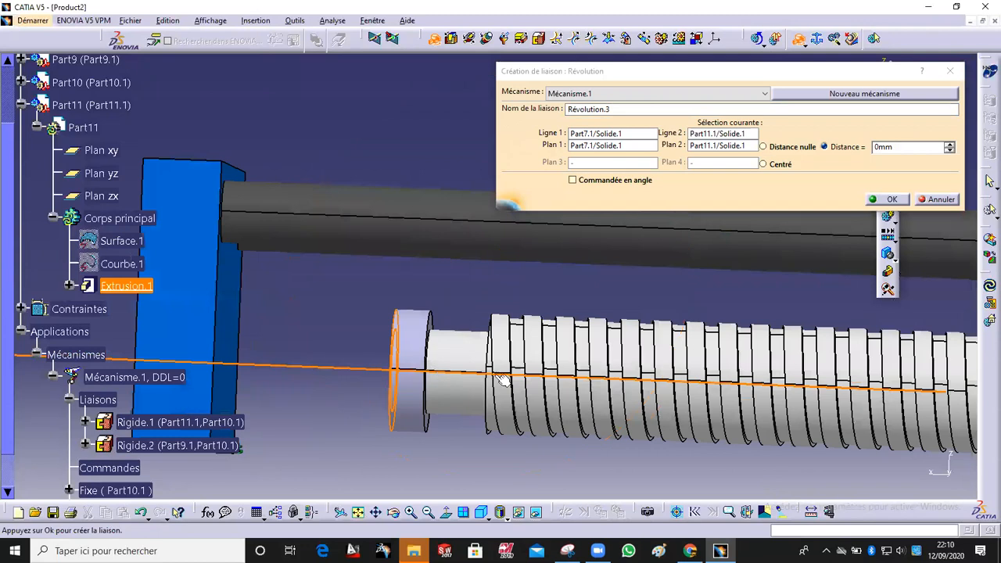
pyautogui.click(623, 183)
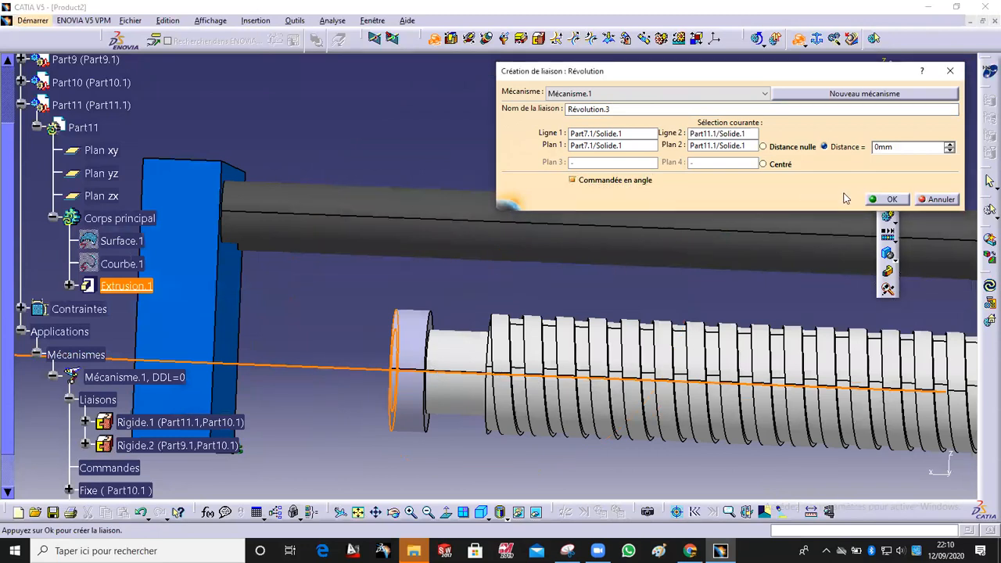
pyautogui.click(888, 200)
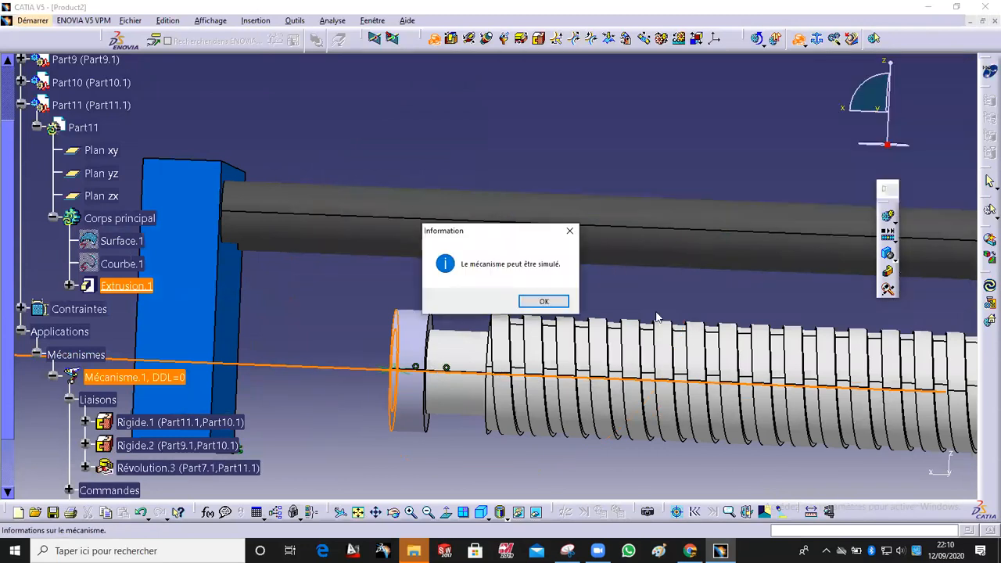
pyautogui.click(544, 304)
# Step: Start a screw joint, pick the threaded rod Part7's axis as the first line, and hide the rod
pyautogui.moveTo(456, 203); pyautogui.dragTo(545, 301, button='middle')
pyautogui.click(434, 304)
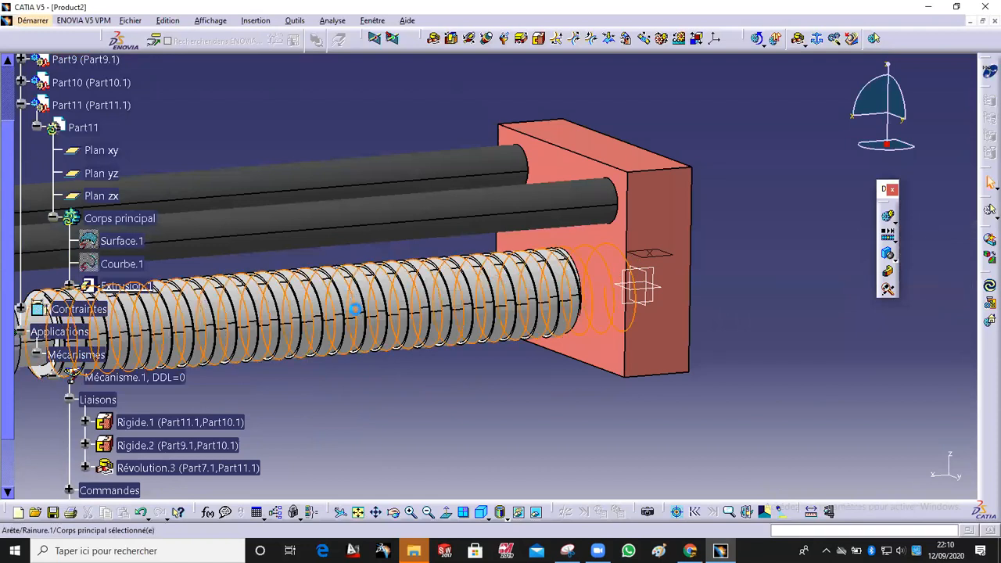
pyautogui.click(608, 247)
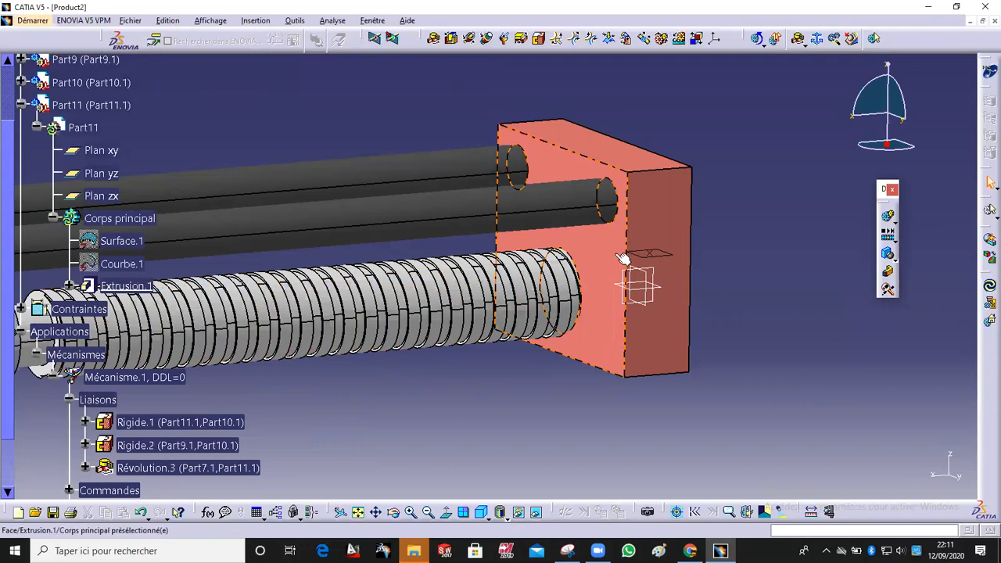
pyautogui.moveTo(605, 267); pyautogui.dragTo(584, 273, button='middle')
pyautogui.click(408, 113)
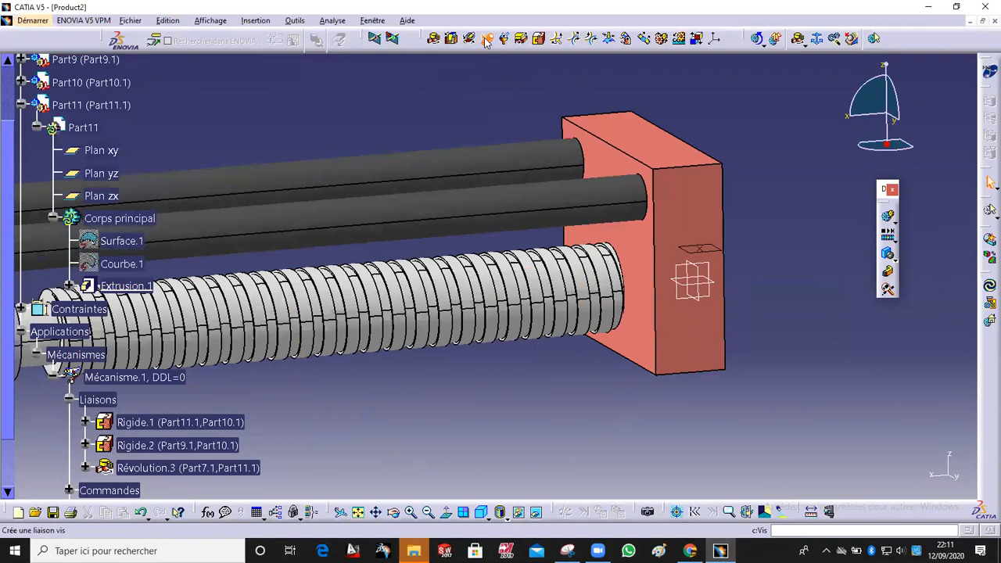
pyautogui.click(590, 37)
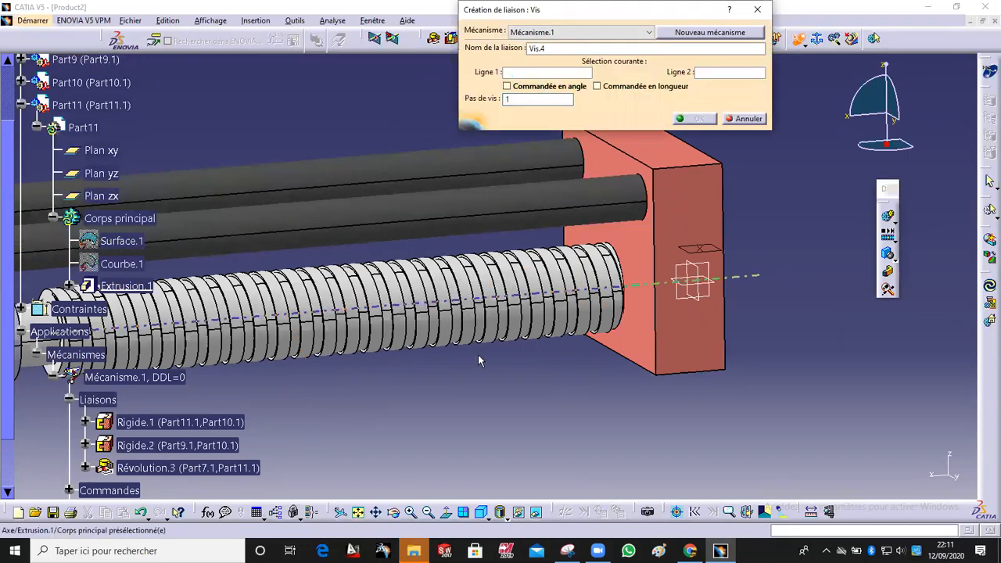
pyautogui.keyDown('ctrl'); pyautogui.moveTo(484, 366); pyautogui.dragTo(424, 317, button='middle'); pyautogui.keyUp('ctrl')
pyautogui.click(414, 337)
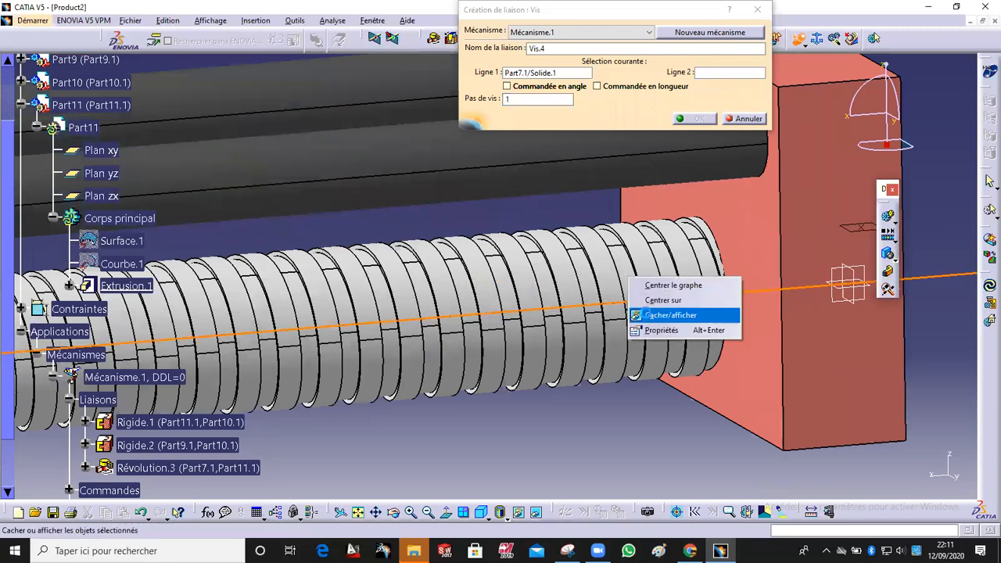
pyautogui.click(651, 314)
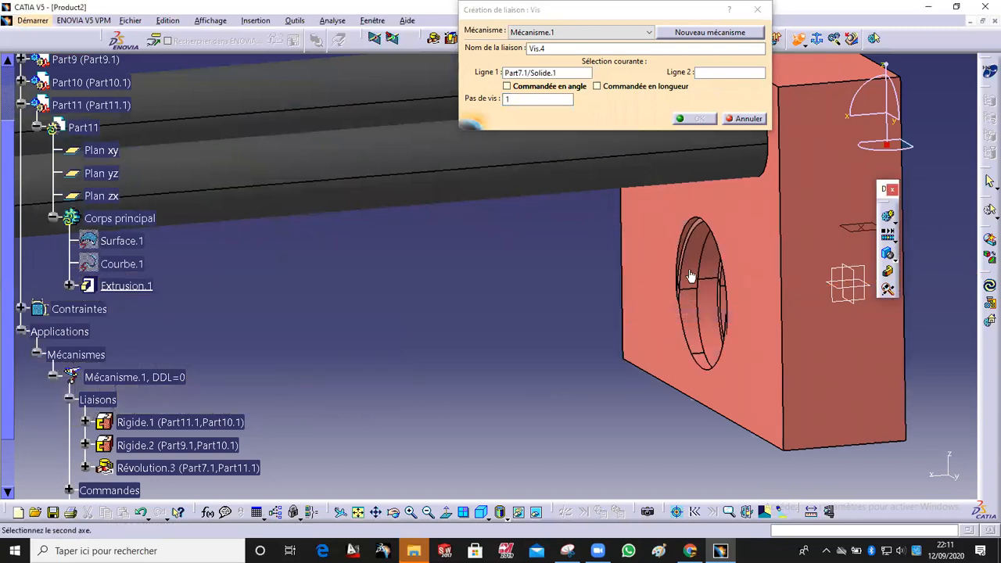
# Step: Pick the red block Part8's bore axis as the second line, set the screw pitch to 17 and create the joint
pyautogui.moveTo(628, 360); pyautogui.dragTo(196, 188, button='middle')
pyautogui.moveTo(317, 190); pyautogui.dragTo(424, 398, button='middle')
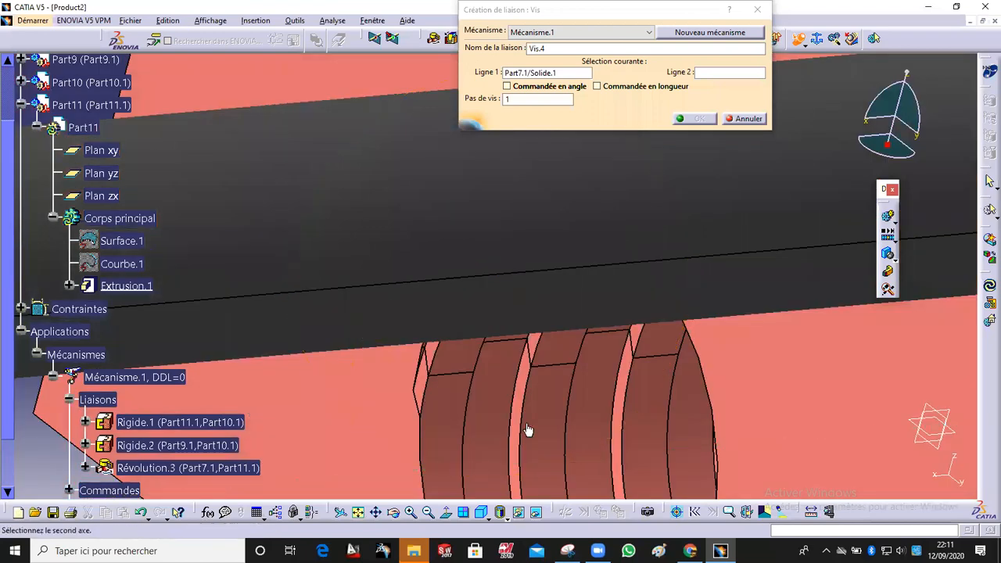
pyautogui.click(599, 460)
pyautogui.moveTo(559, 418); pyautogui.dragTo(533, 378, button='middle')
pyautogui.moveTo(532, 315); pyautogui.dragTo(512, 301, button='middle')
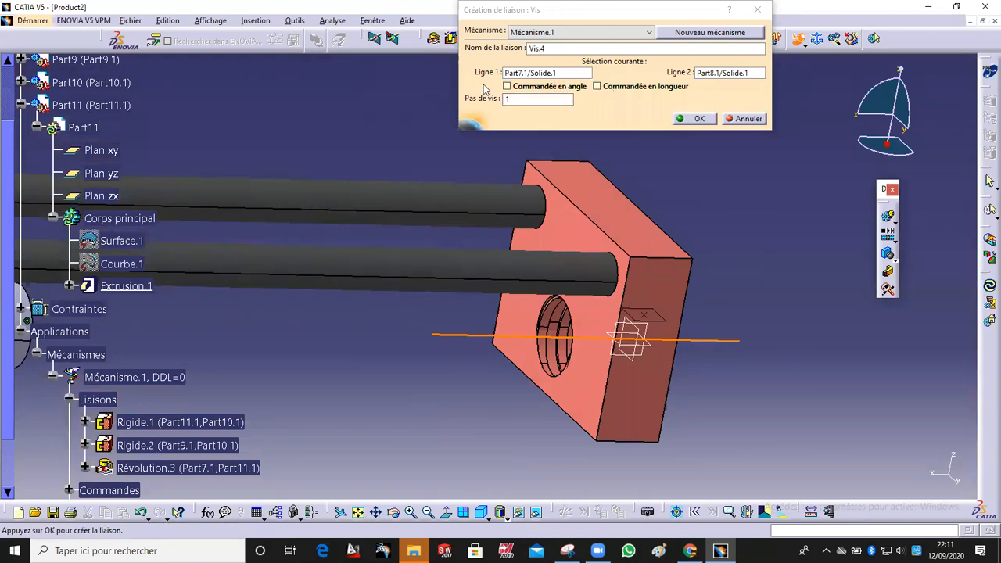
pyautogui.doubleClick(525, 97)
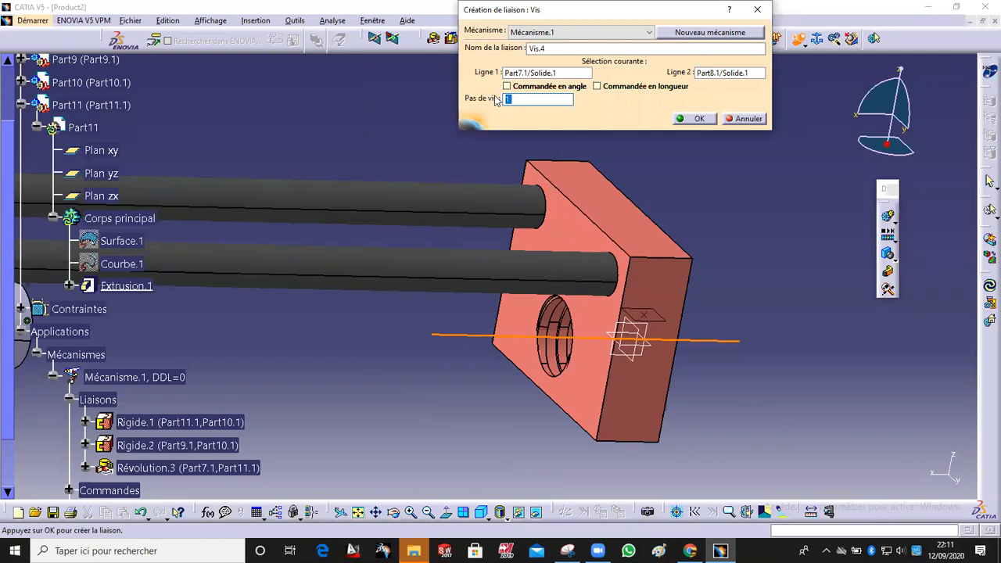
pyautogui.moveTo(609, 248); pyautogui.dragTo(533, 154, button='middle')
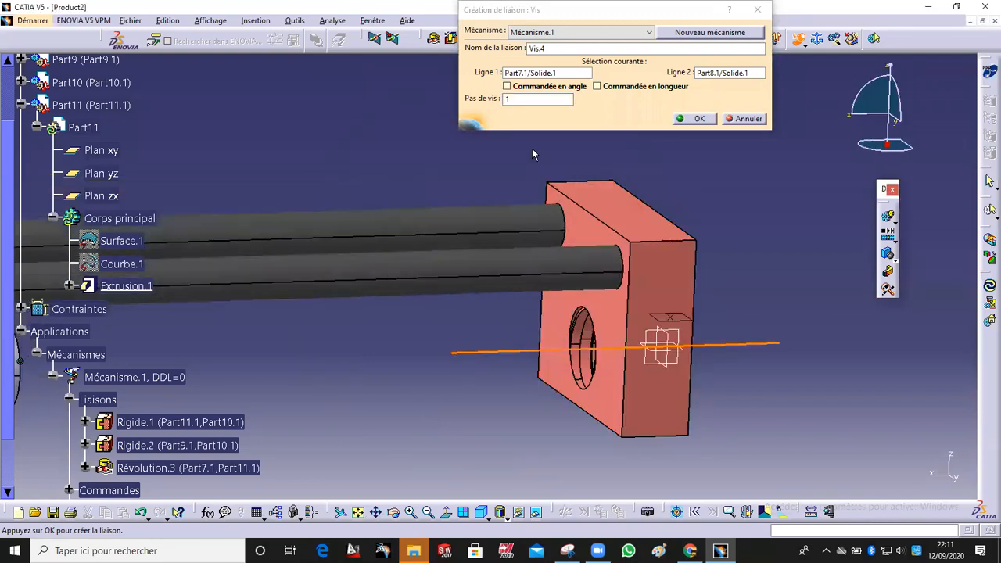
pyautogui.click(516, 100)
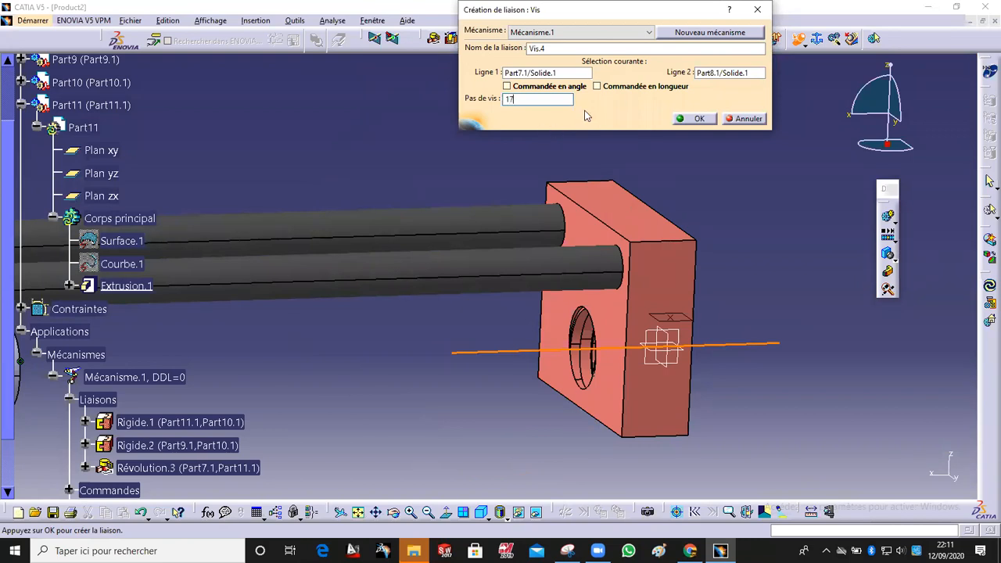
pyautogui.click(695, 119)
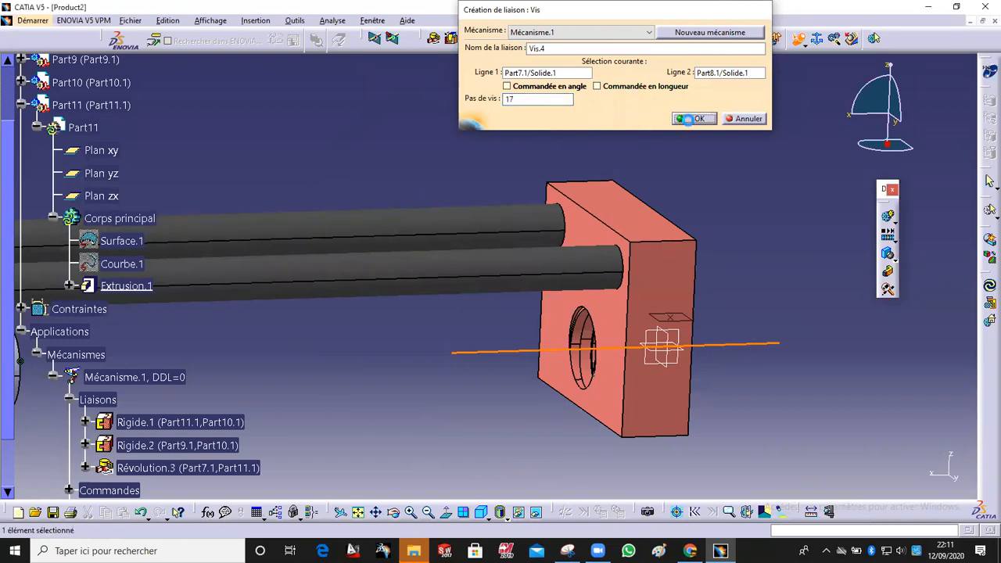
# Step: Finish the screw joint and bring the hidden threaded rod Part7 back into view
pyautogui.moveTo(415, 143); pyautogui.dragTo(538, 488, button='middle')
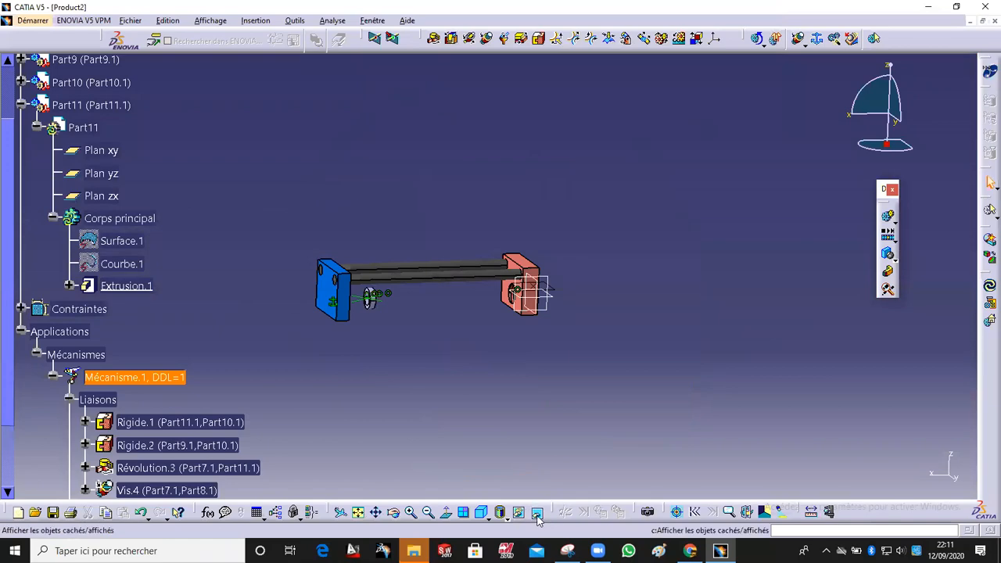
pyautogui.click(536, 512)
pyautogui.moveTo(459, 263); pyautogui.dragTo(447, 286, button='middle')
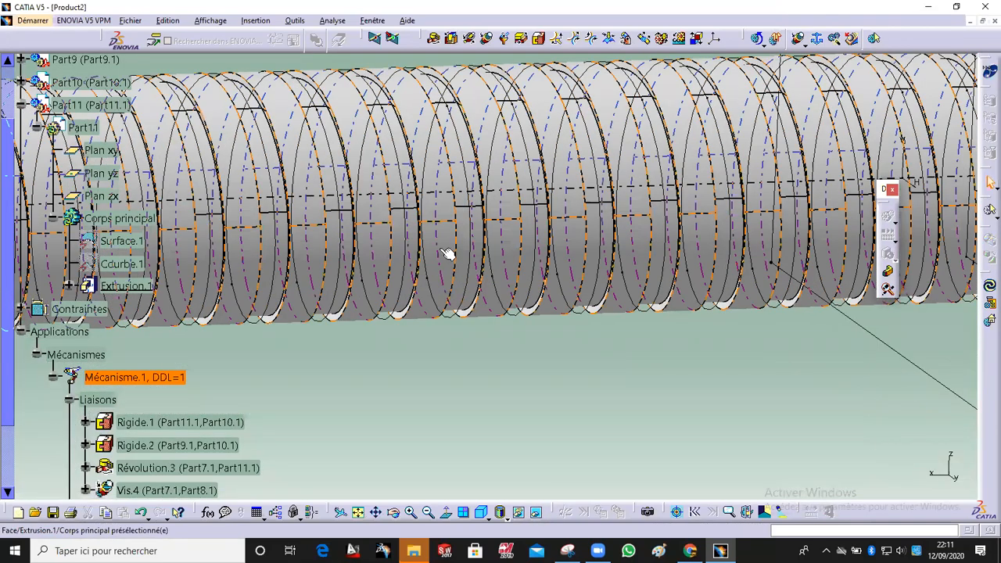
pyautogui.rightClick(447, 252)
pyautogui.click(466, 287)
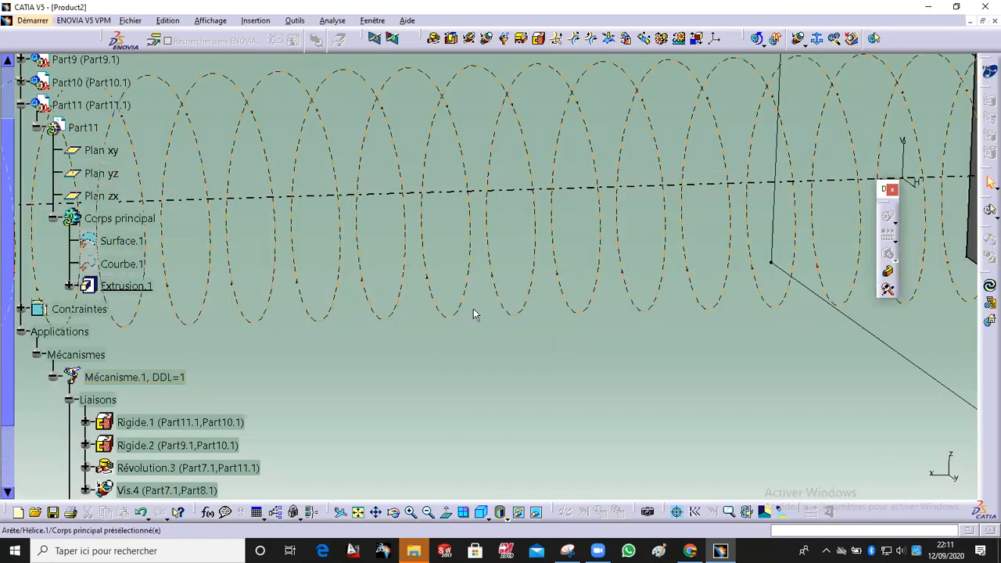
pyautogui.click(537, 511)
pyautogui.moveTo(303, 379); pyautogui.dragTo(291, 423, button='middle')
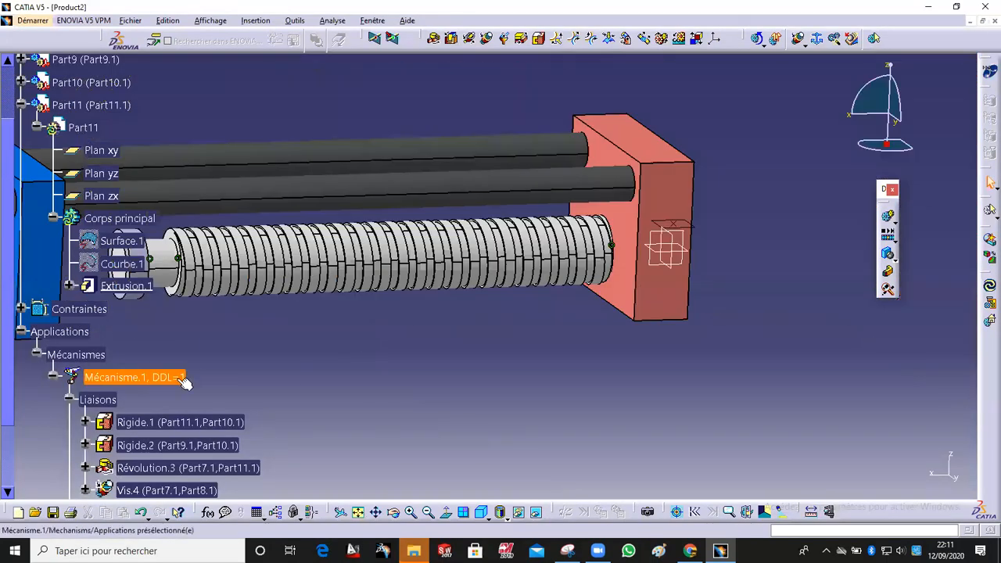
pyautogui.moveTo(261, 358); pyautogui.dragTo(279, 391, button='middle')
pyautogui.moveTo(325, 332); pyautogui.dragTo(309, 301, button='middle')
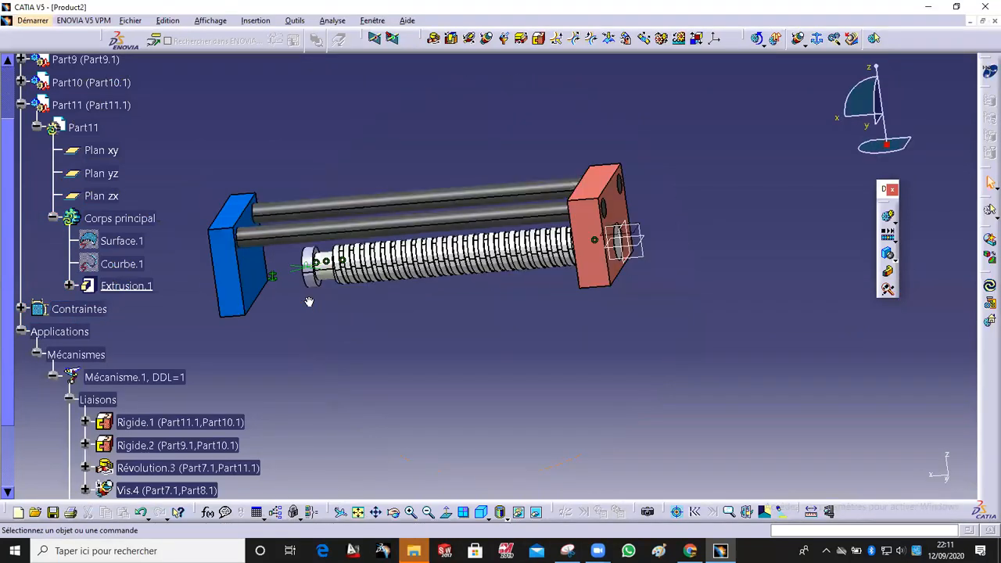
pyautogui.moveTo(462, 277); pyautogui.dragTo(485, 250, button='middle')
pyautogui.moveTo(550, 209); pyautogui.dragTo(579, 240, button='middle')
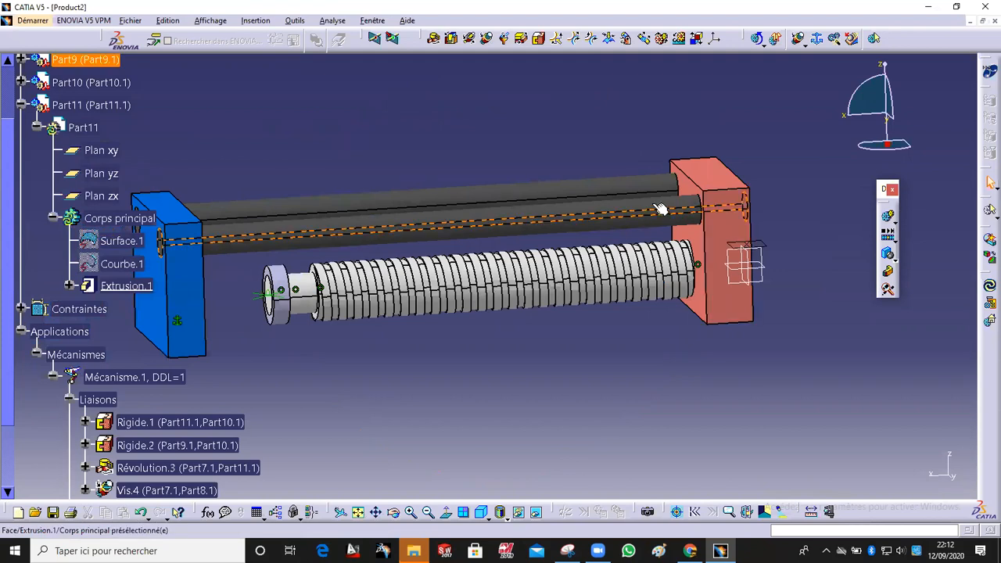
pyautogui.moveTo(638, 223); pyautogui.dragTo(428, 269, button='middle')
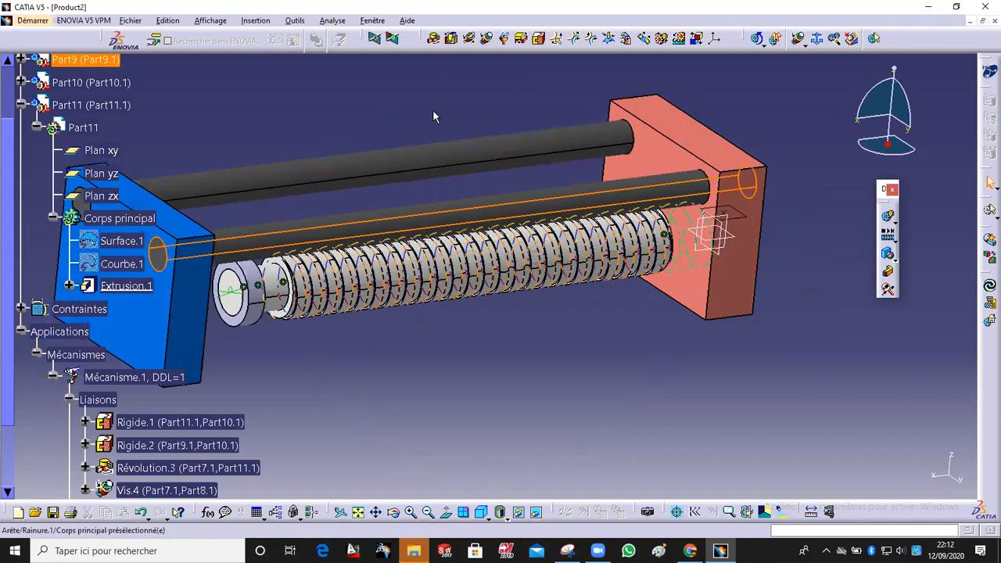
# Step: Start a cylindrical joint and pick a guide rod Part9's axis as the first line
pyautogui.click(471, 39)
pyautogui.moveTo(547, 148); pyautogui.dragTo(527, 90, button='middle')
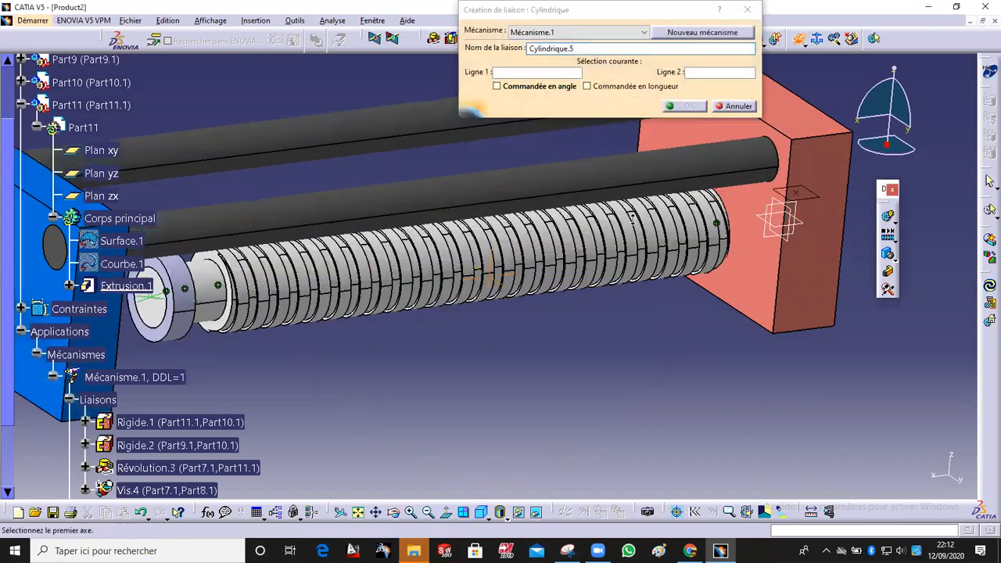
pyautogui.moveTo(602, 201); pyautogui.dragTo(634, 243, button='middle')
pyautogui.click(615, 236)
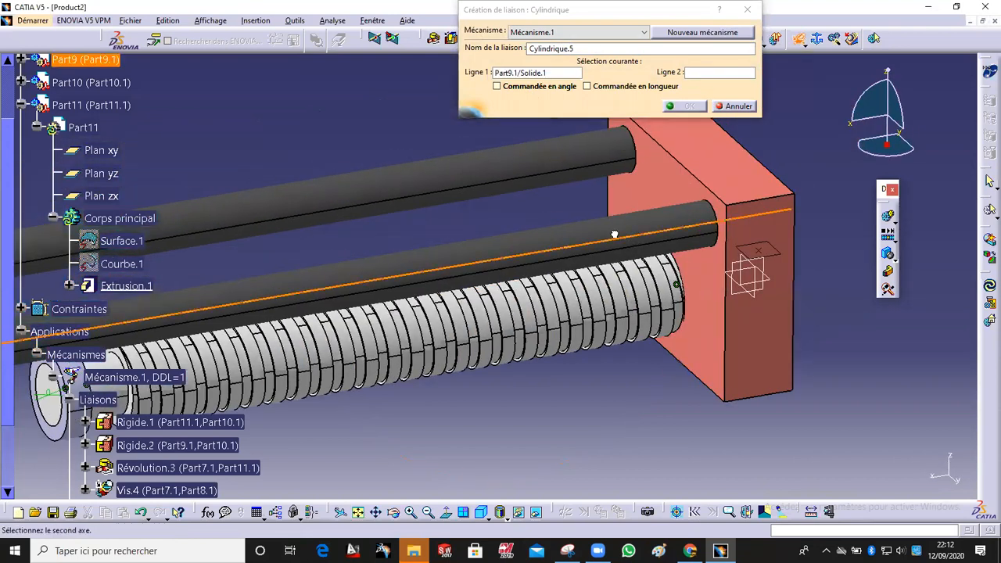
# Step: Hide the guide rods and pick the red block Part8's hole axis as the second line
pyautogui.rightClick(614, 232)
pyautogui.click(643, 268)
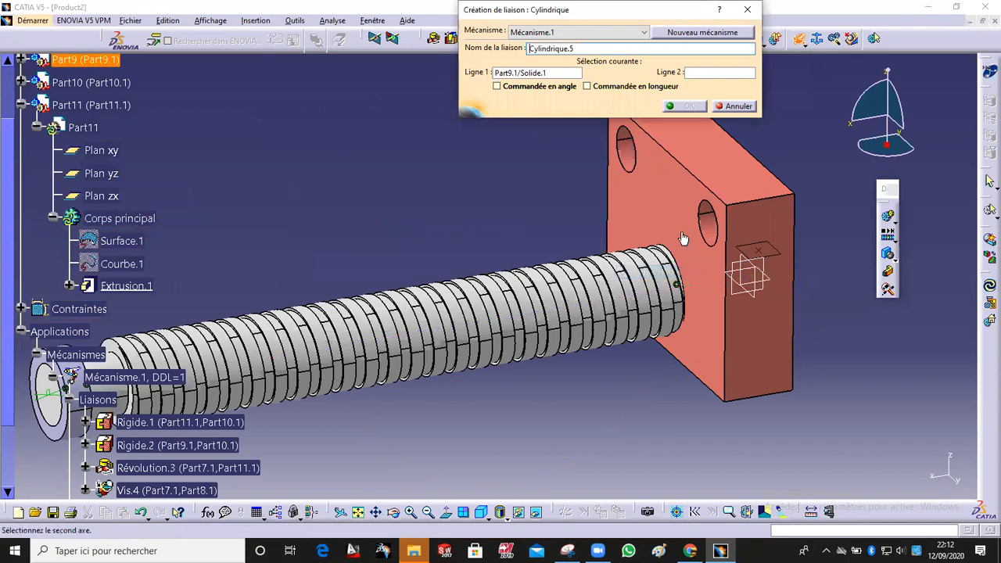
pyautogui.click(710, 233)
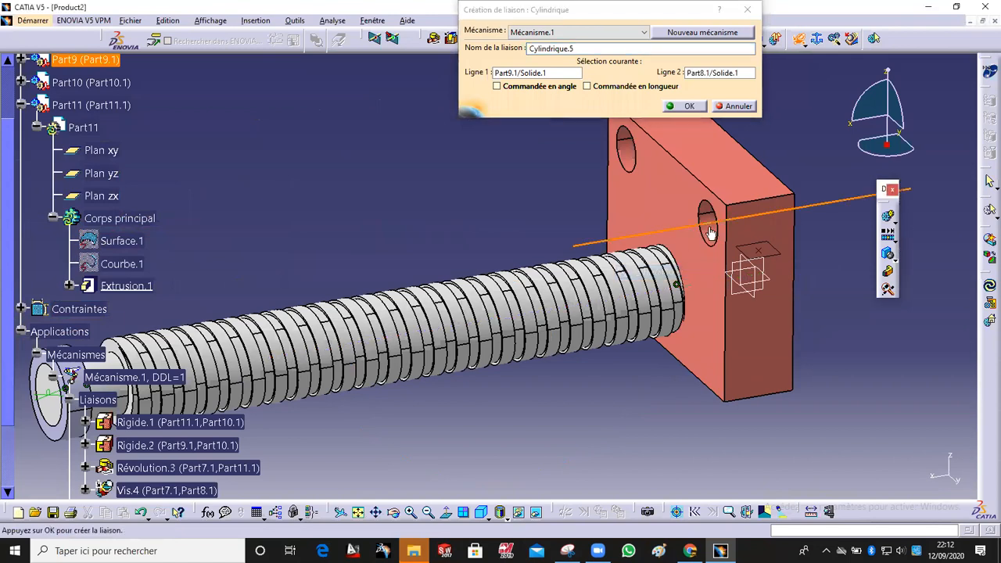
# Step: Show the guide rods again and create the cylindrical joint, acknowledging the mechanism information message
pyautogui.click(534, 512)
pyautogui.rightClick(467, 168)
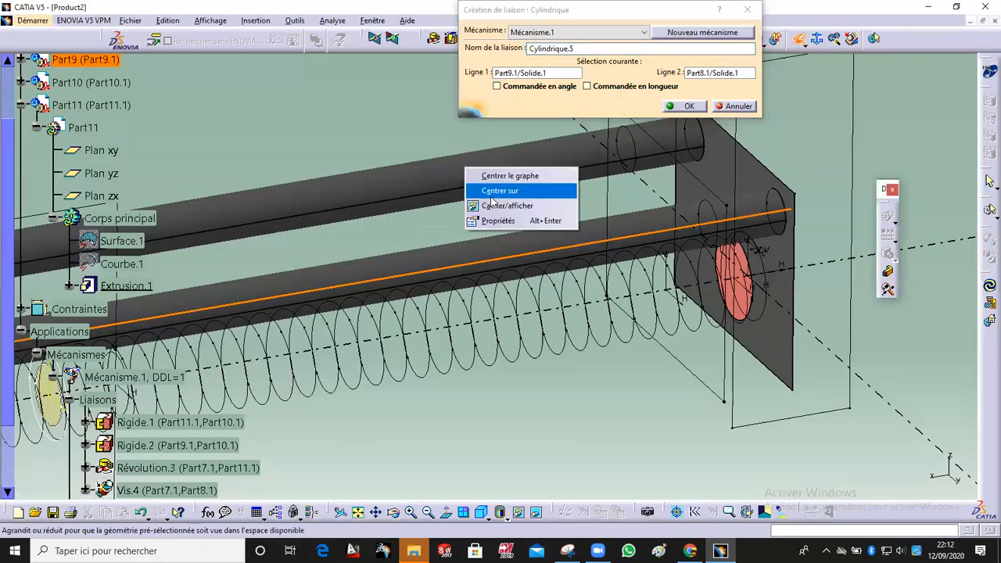
pyautogui.click(502, 205)
pyautogui.click(534, 512)
pyautogui.moveTo(428, 297); pyautogui.dragTo(454, 307, button='middle')
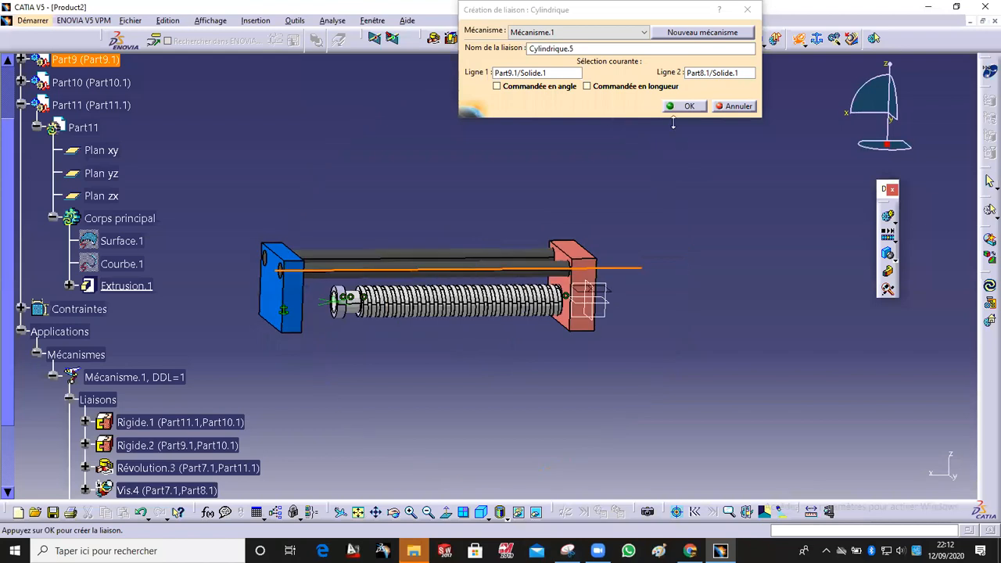
pyautogui.click(684, 107)
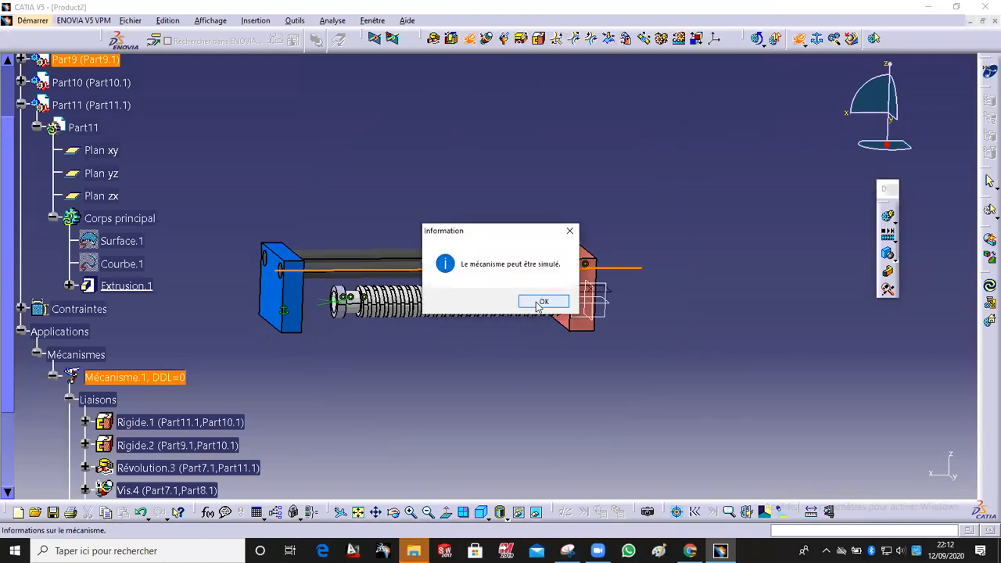
pyautogui.click(541, 302)
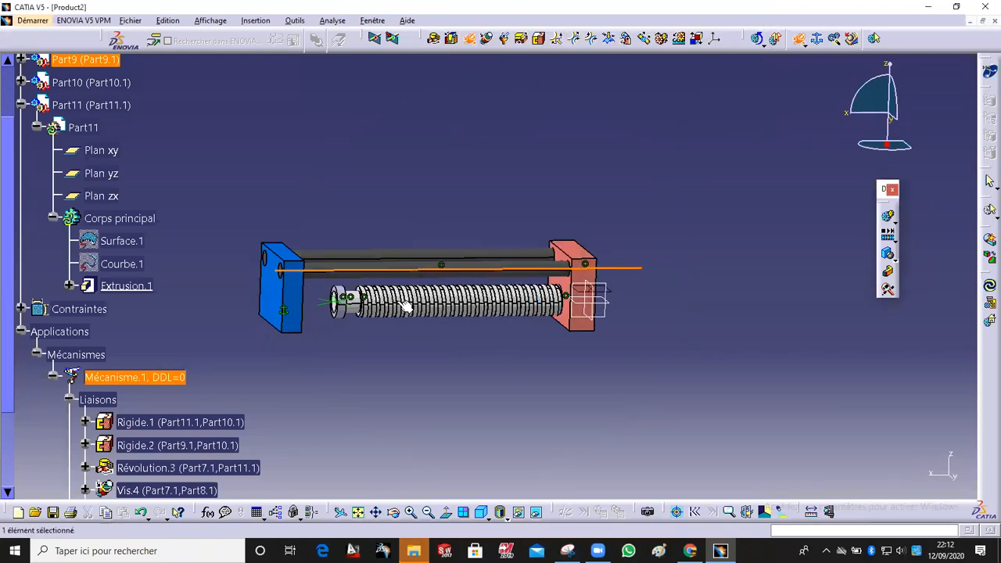
# Step: Collapse the specification tree and open the command-driven kinematic simulation of Mécanisme.1, testing the command slider
pyautogui.click(22, 331)
pyautogui.click(22, 104)
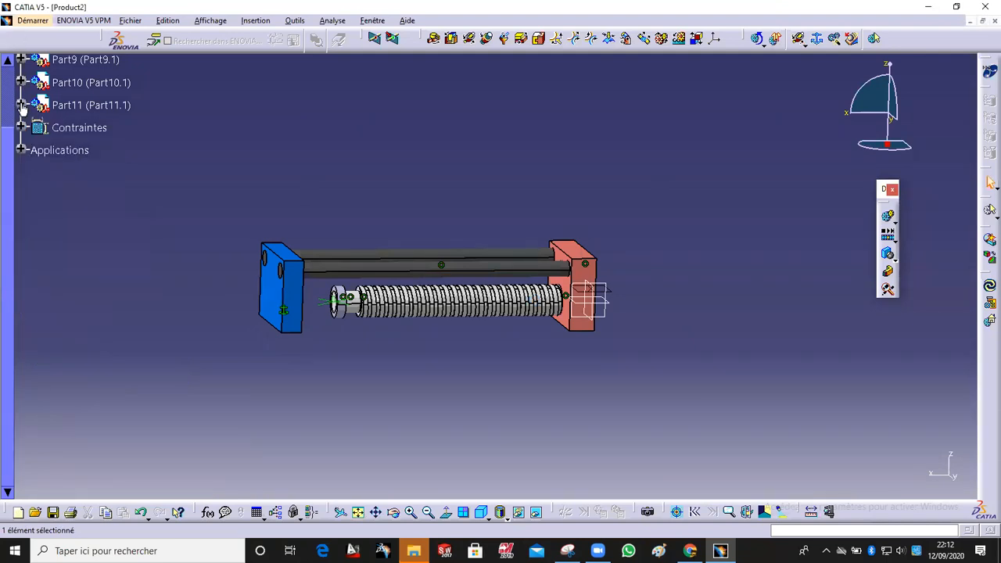
pyautogui.moveTo(381, 192); pyautogui.dragTo(786, 279, button='middle')
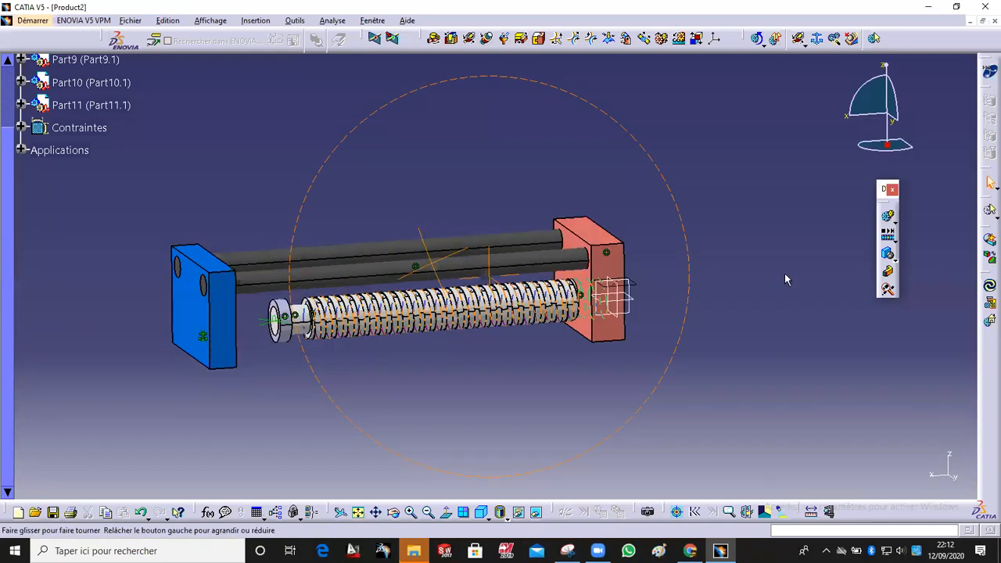
pyautogui.click(888, 215)
pyautogui.moveTo(613, 415); pyautogui.dragTo(713, 363, button='middle')
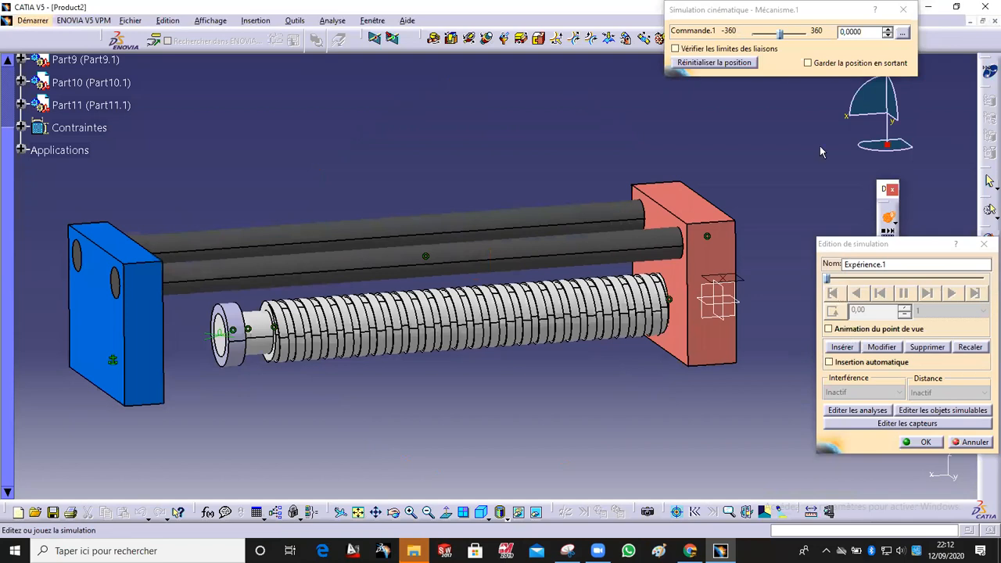
pyautogui.moveTo(780, 33)
pyautogui.mouseDown()
pyautogui.moveTo(820, 41)
pyautogui.moveTo(778, 43)
pyautogui.mouseUp()
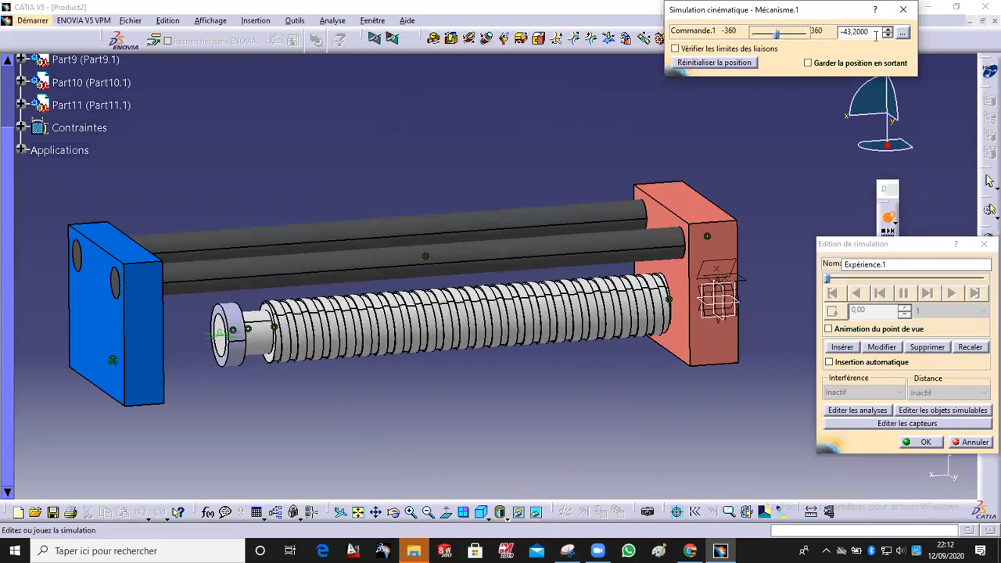
# Step: Set the command slider's range to -3600 minimum and 3600 maximum
pyautogui.click(903, 32)
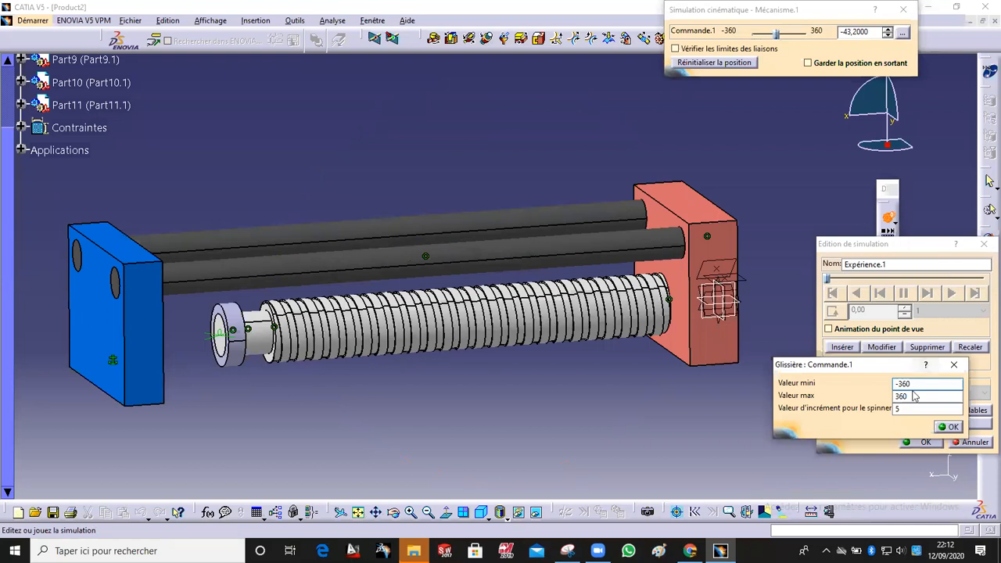
pyautogui.write('0')
pyautogui.click(909, 396)
pyautogui.write('0')
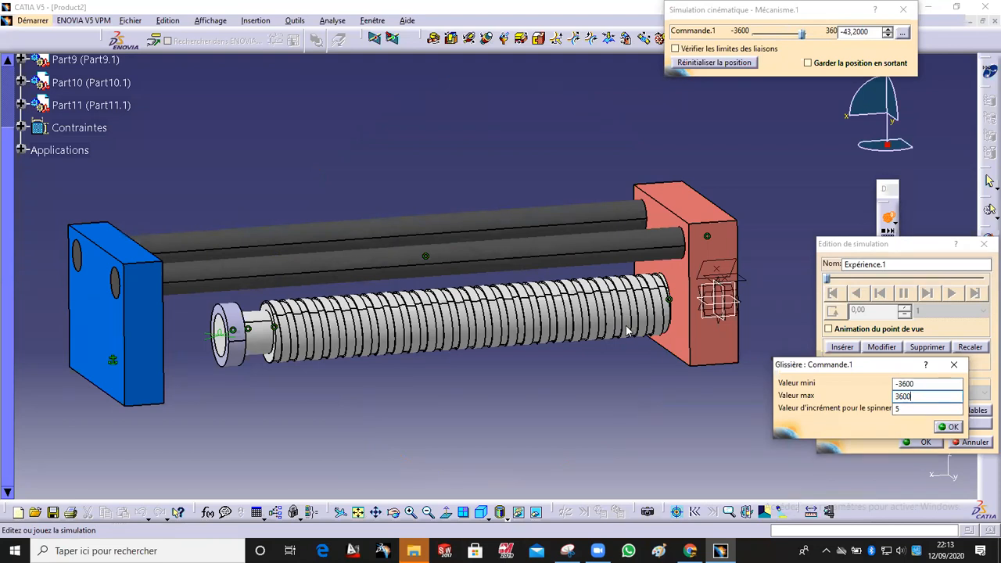
pyautogui.click(952, 427)
# Step: Change the command slider's range to a maximum of 36000 and a minimum of 1000
pyautogui.moveTo(783, 36)
pyautogui.mouseDown()
pyautogui.moveTo(827, 37)
pyautogui.moveTo(753, 36)
pyautogui.moveTo(778, 35)
pyautogui.mouseUp()
pyautogui.click(901, 33)
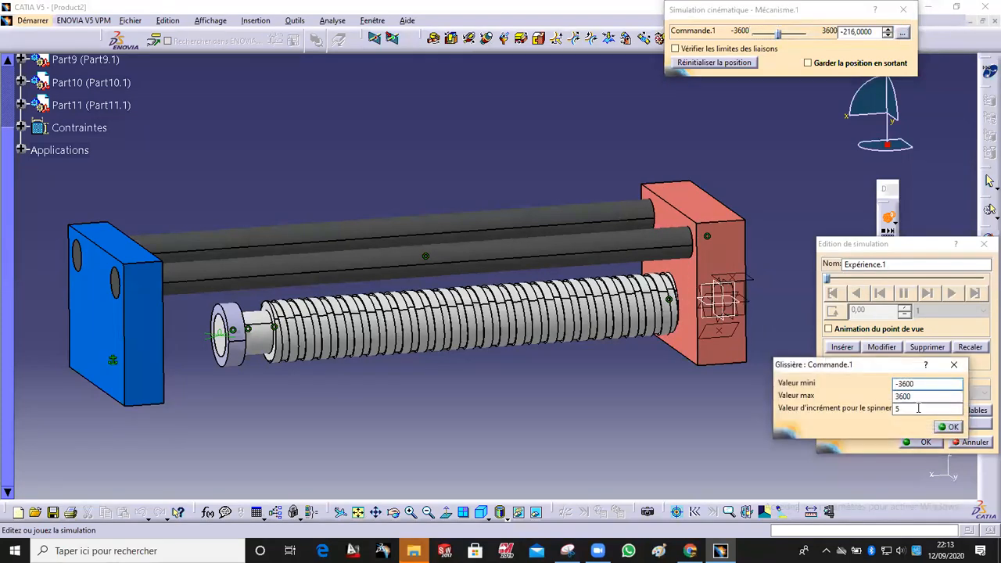
pyautogui.click(945, 398)
pyautogui.doubleClick(905, 383)
pyautogui.write('0')
pyautogui.press('BackSpace')
pyautogui.write('1000')
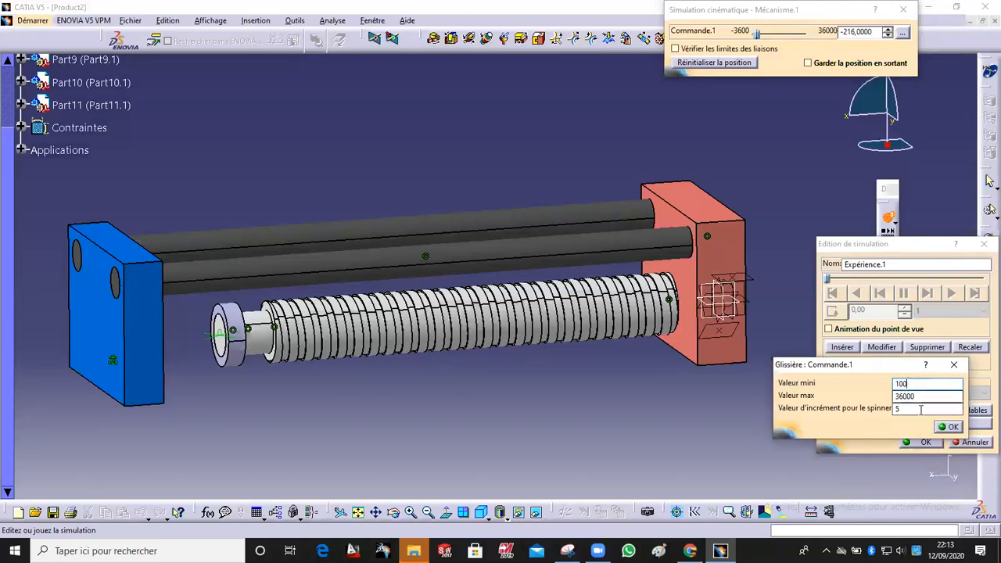
pyautogui.click(946, 427)
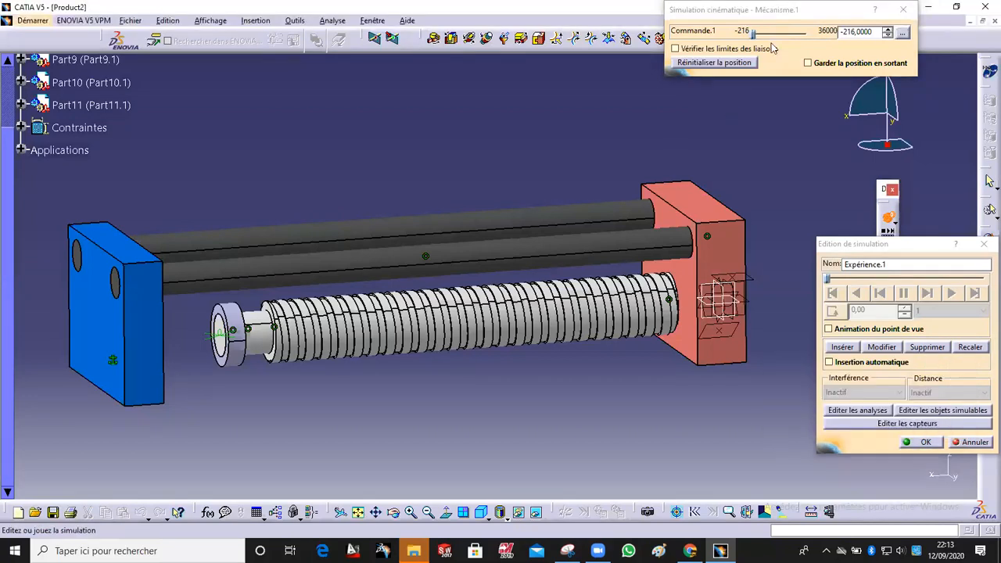
# Step: Drive the screw by moving the command slider and insert the position into the simulation recording
pyautogui.moveTo(753, 32)
pyautogui.mouseDown()
pyautogui.moveTo(765, 34)
pyautogui.moveTo(764, 47)
pyautogui.mouseUp()
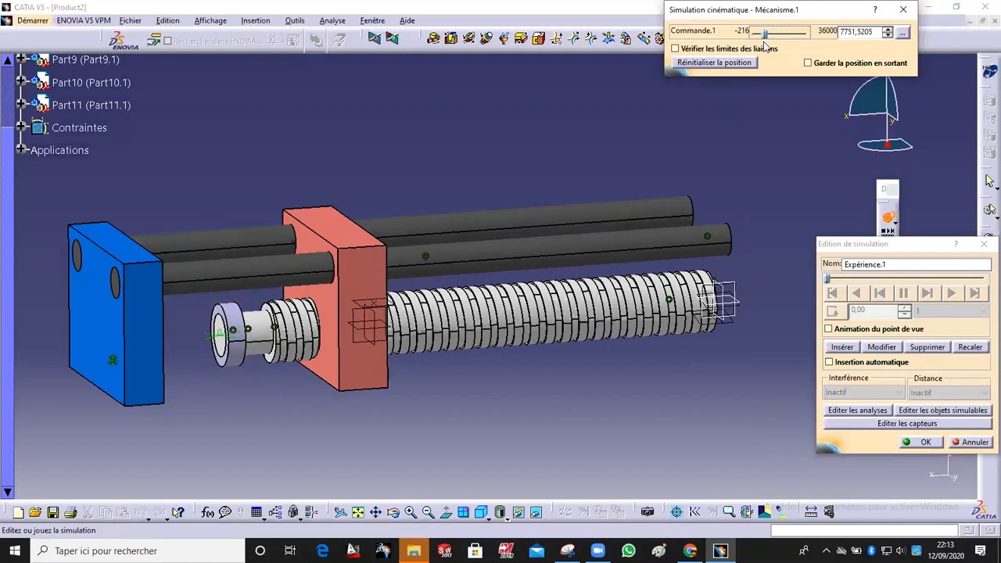
pyautogui.click(887, 30)
pyautogui.moveTo(887, 30); pyautogui.dragTo(887, 30)
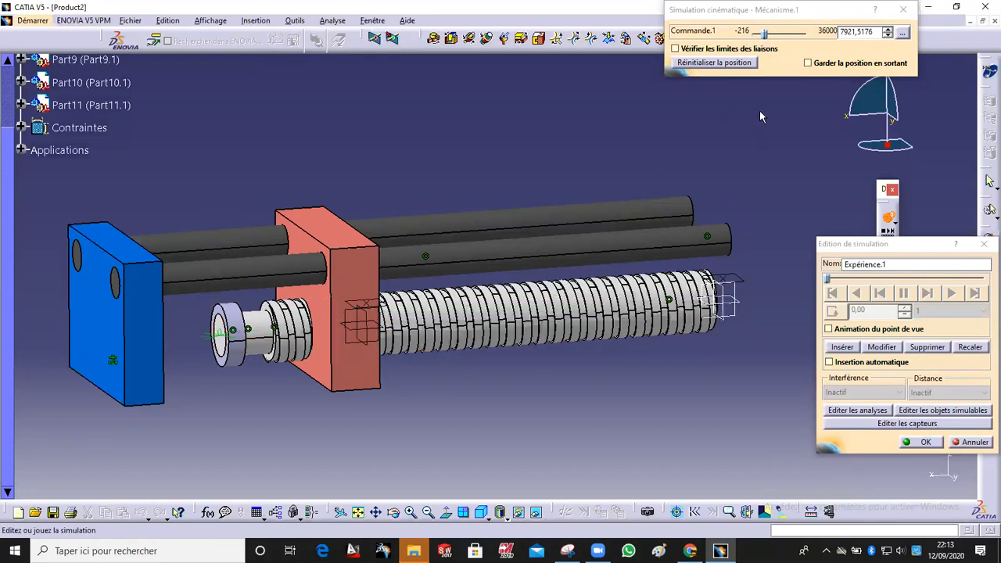
pyautogui.click(844, 349)
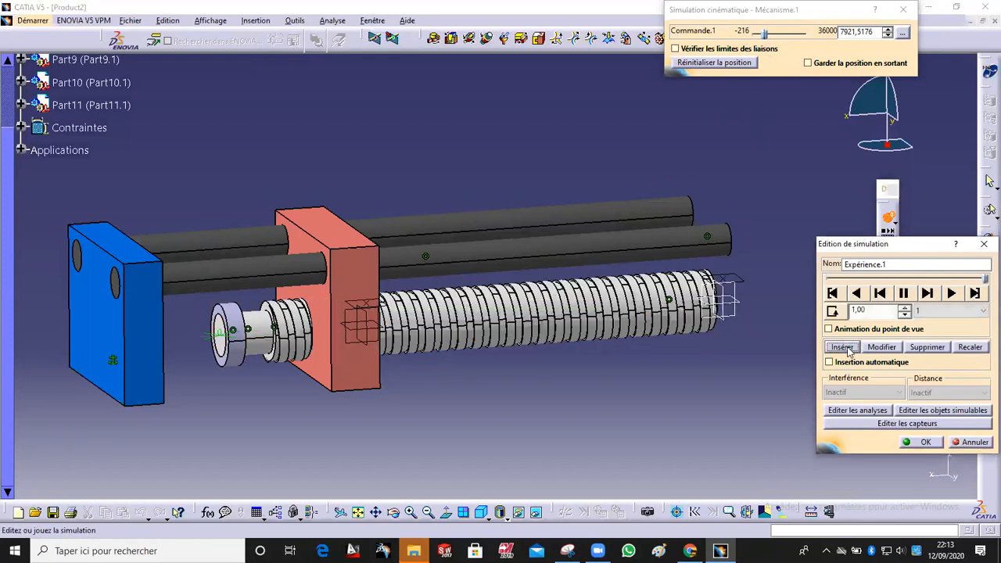
# Step: Set the playback step to 0.02 and play the recorded simulation, watching it from different viewpoints
pyautogui.click(832, 311)
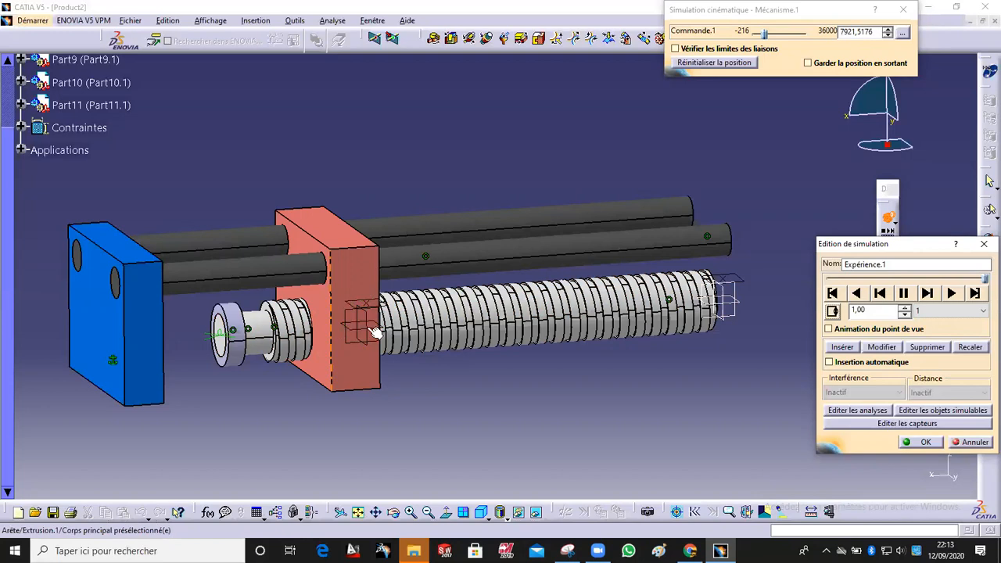
pyautogui.moveTo(492, 248); pyautogui.dragTo(634, 322, button='middle')
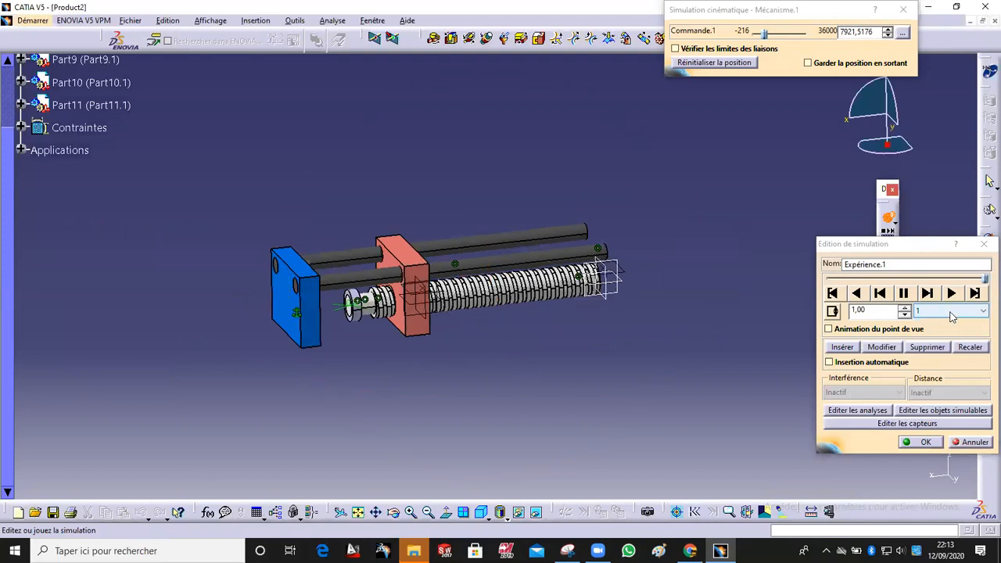
pyautogui.click(951, 313)
pyautogui.click(938, 358)
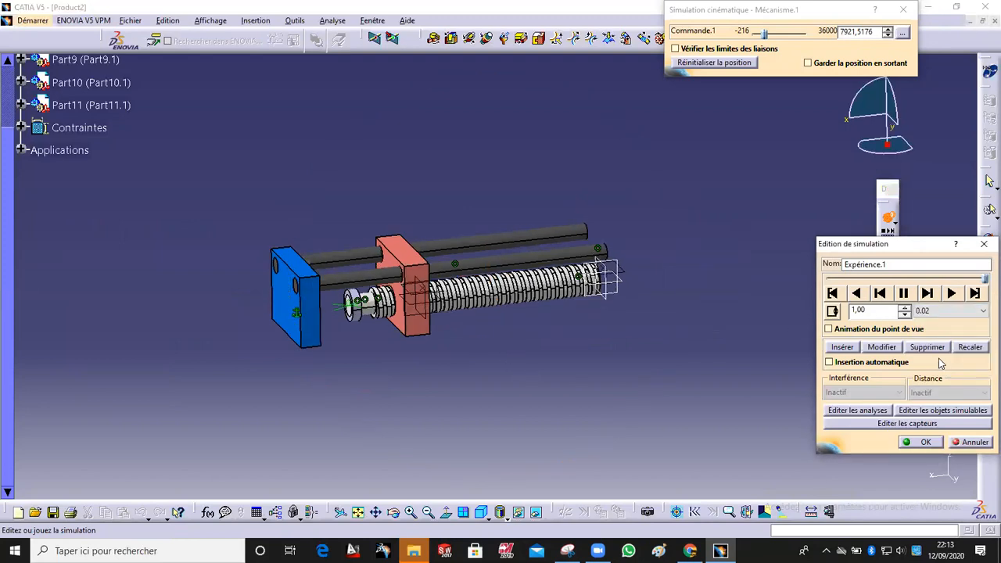
pyautogui.click(951, 292)
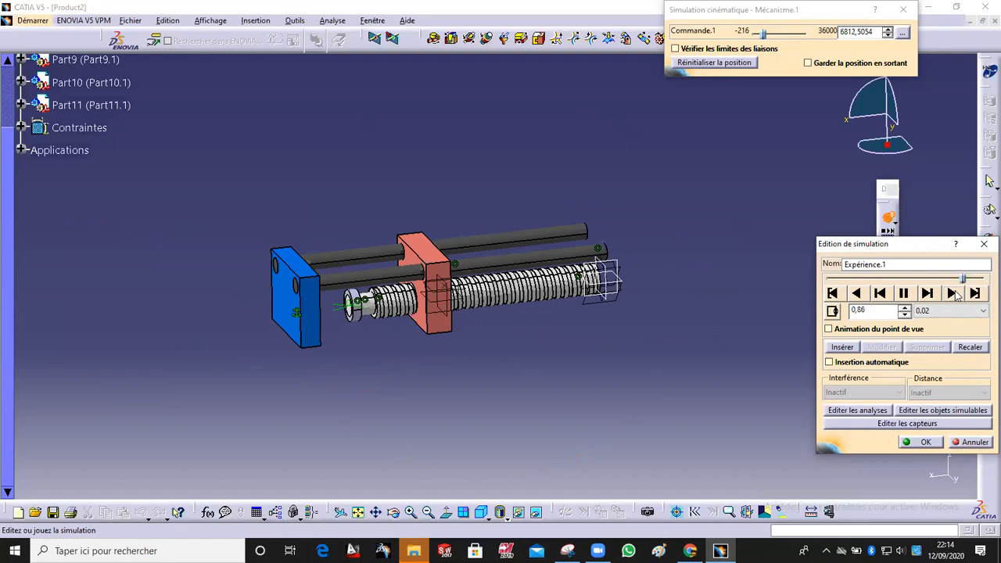
pyautogui.moveTo(530, 369); pyautogui.dragTo(511, 381, button='middle')
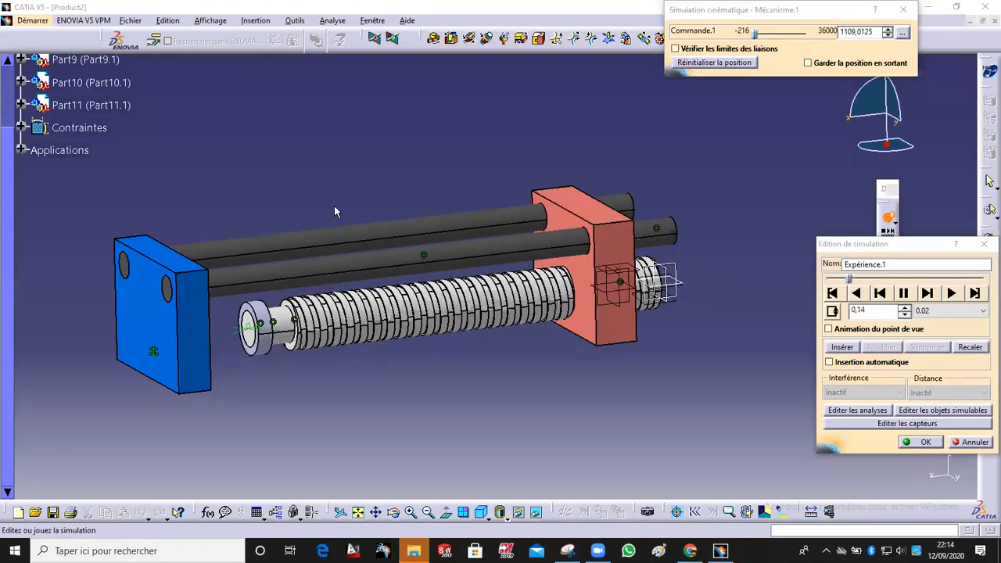
pyautogui.moveTo(385, 367)
pyautogui.mouseDown(button='middle')
pyautogui.moveTo(387, 381)
pyautogui.moveTo(391, 374)
pyautogui.mouseUp(button='middle')
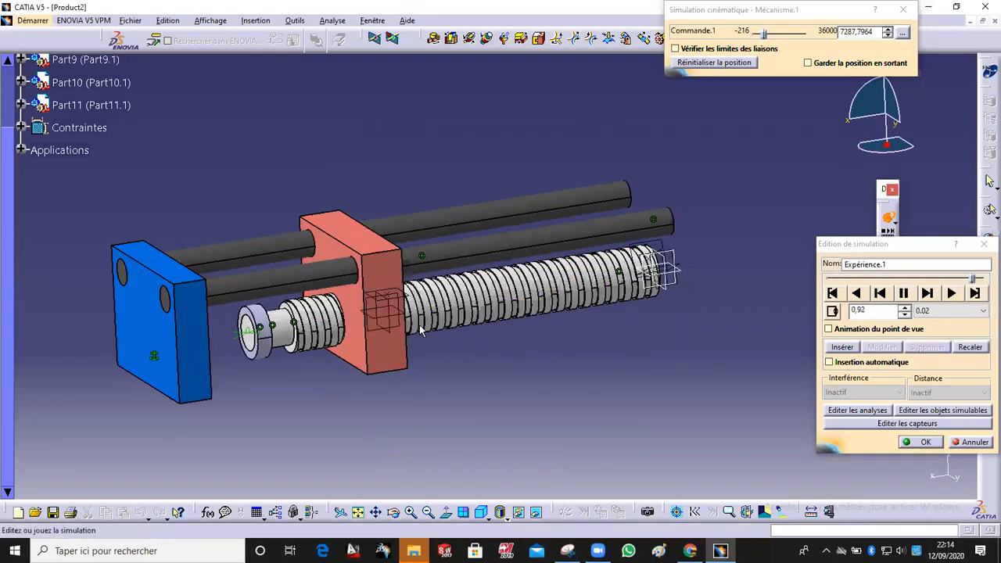
pyautogui.moveTo(299, 362); pyautogui.dragTo(394, 358, button='middle')
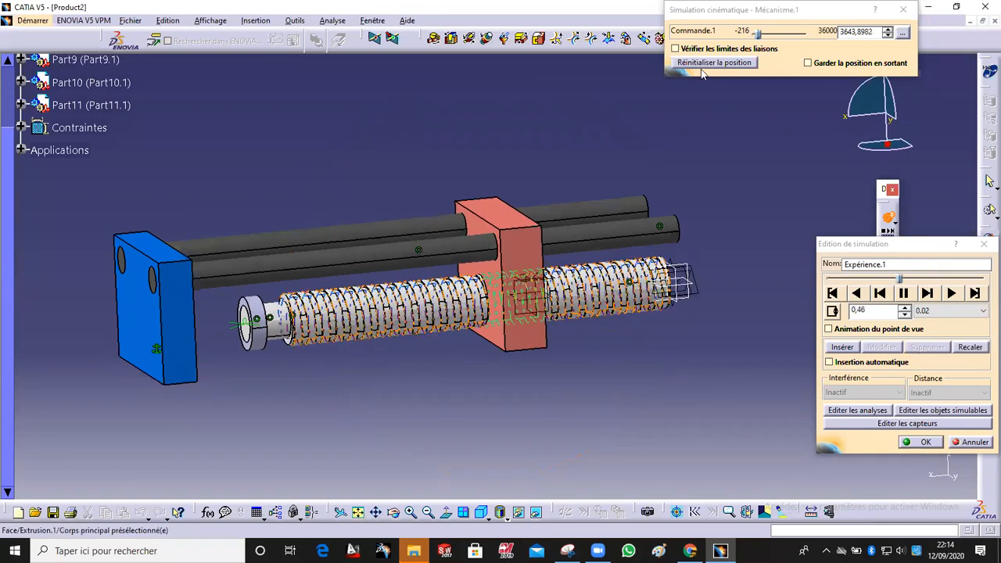
pyautogui.moveTo(746, 6); pyautogui.dragTo(726, 127)
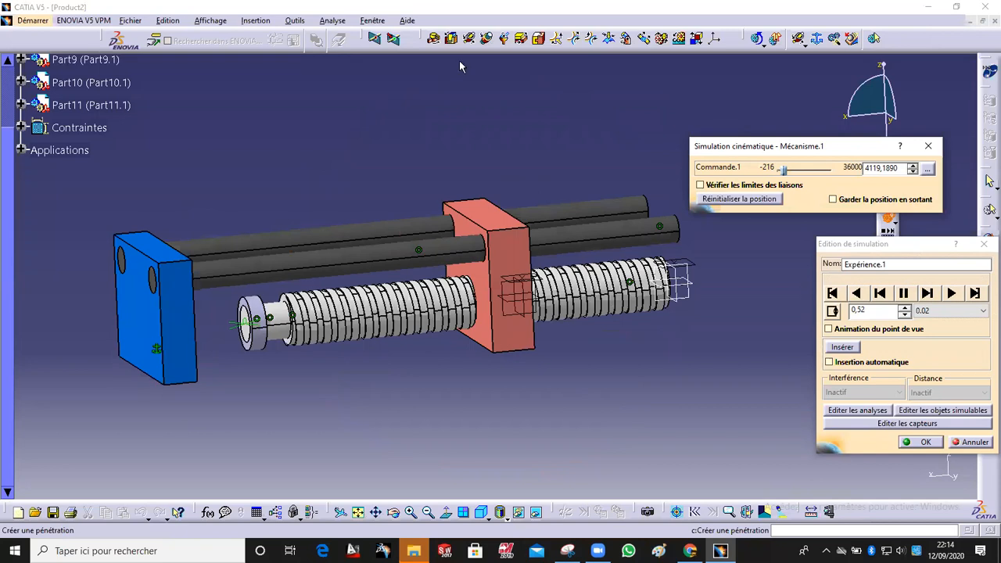
# Step: Set the playback step to 0.01 and close the simulation editor
pyautogui.click(954, 311)
pyautogui.click(930, 370)
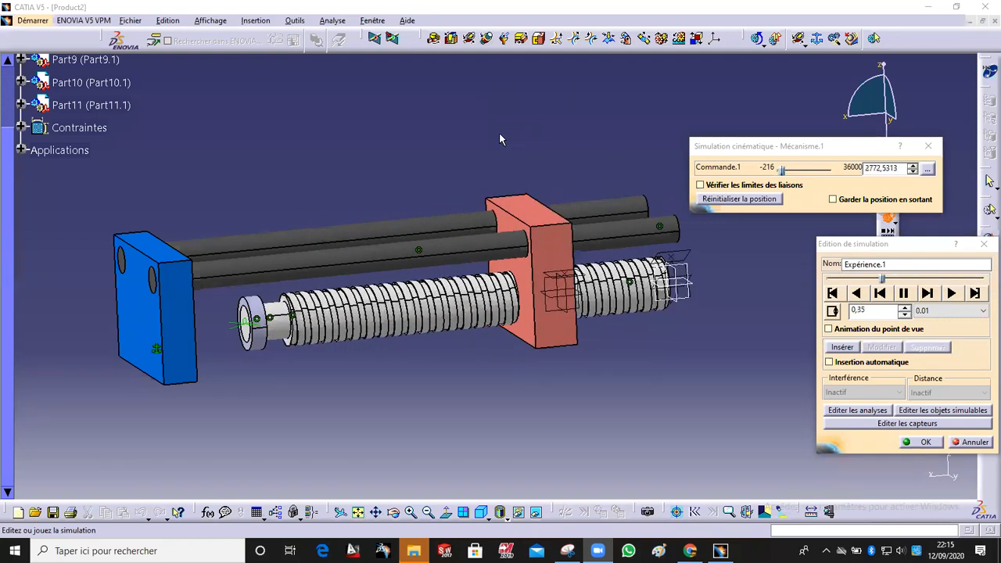
pyautogui.click(923, 443)
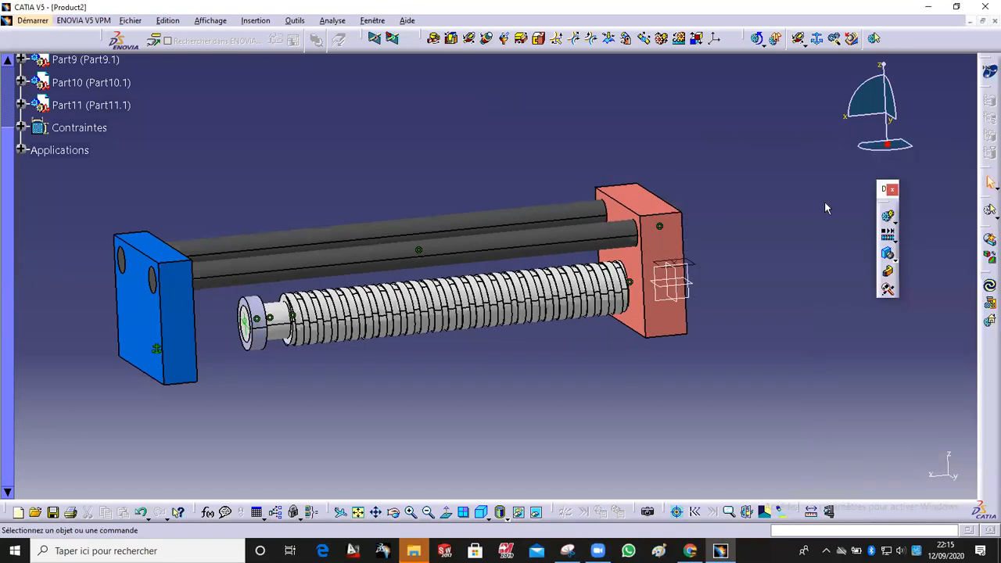
pyautogui.click(894, 234)
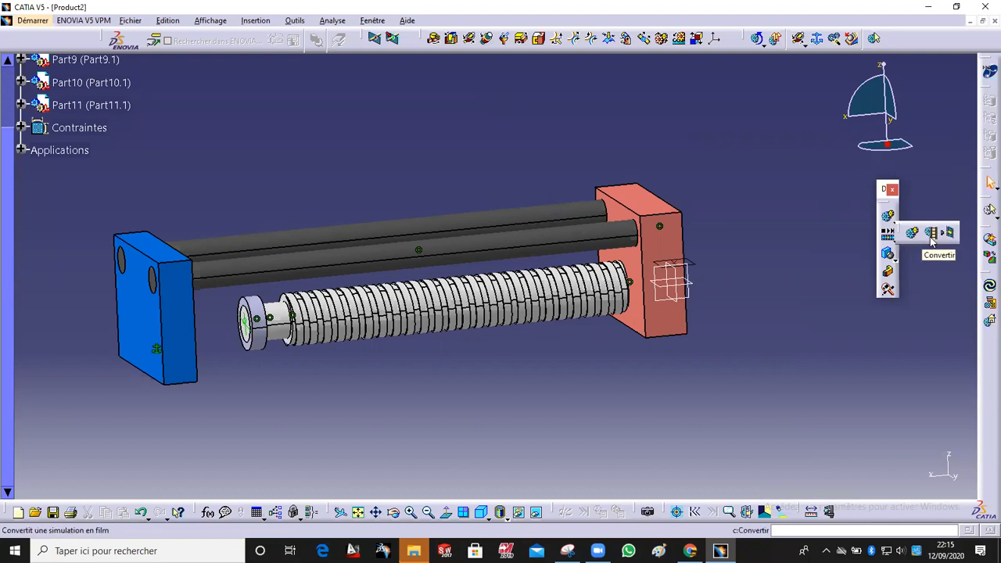
pyautogui.click(930, 232)
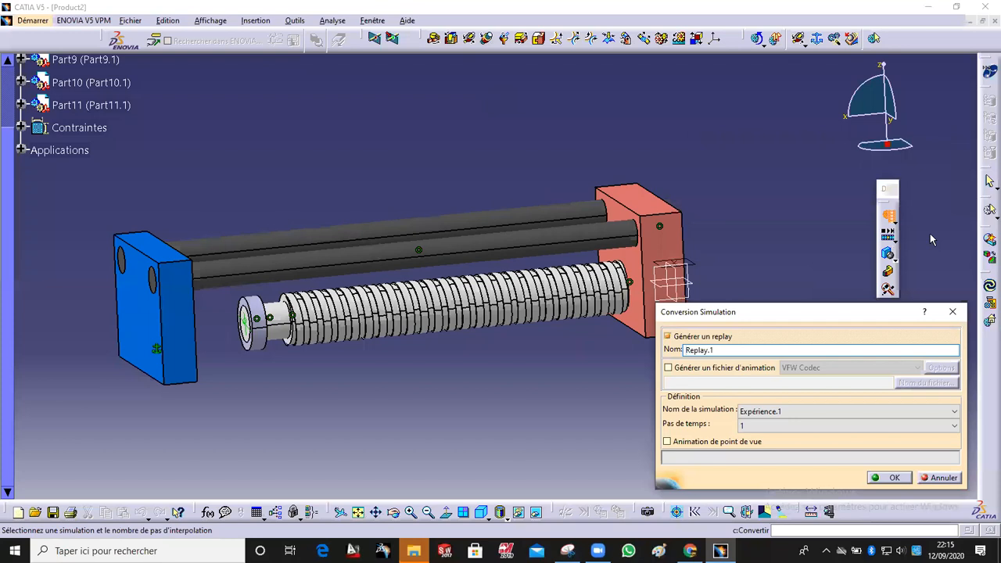
pyautogui.click(735, 340)
pyautogui.click(736, 344)
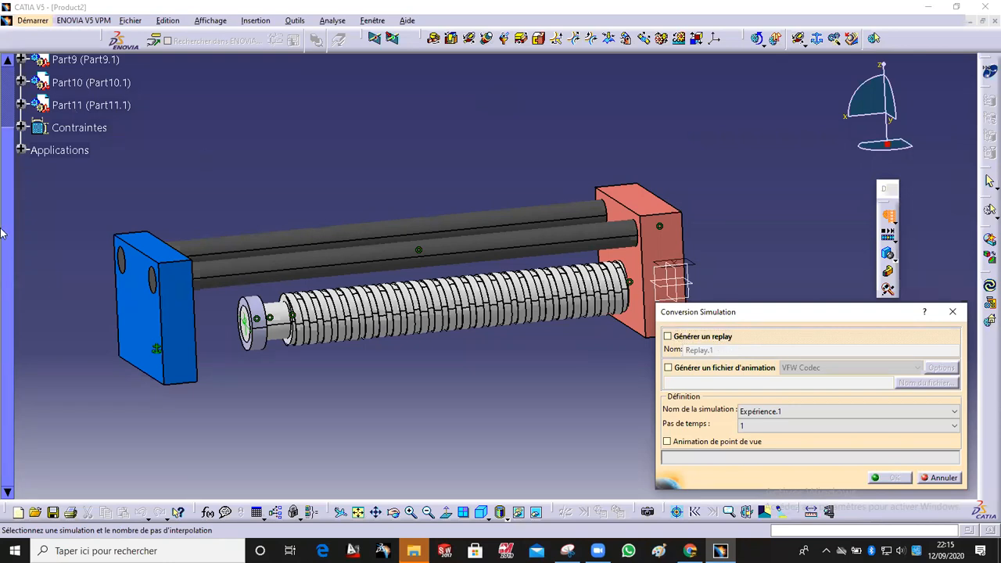
pyautogui.click(727, 368)
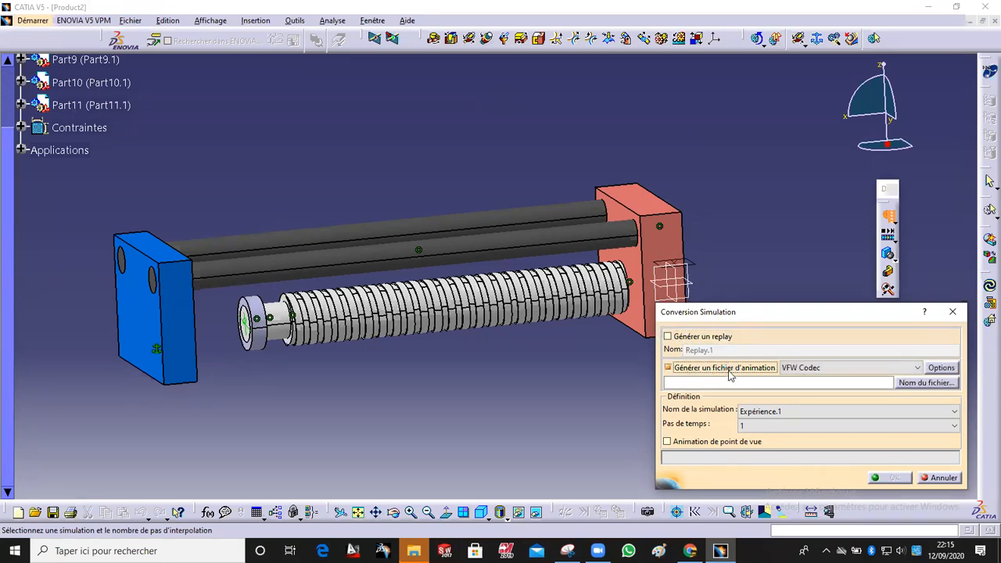
pyautogui.click(823, 382)
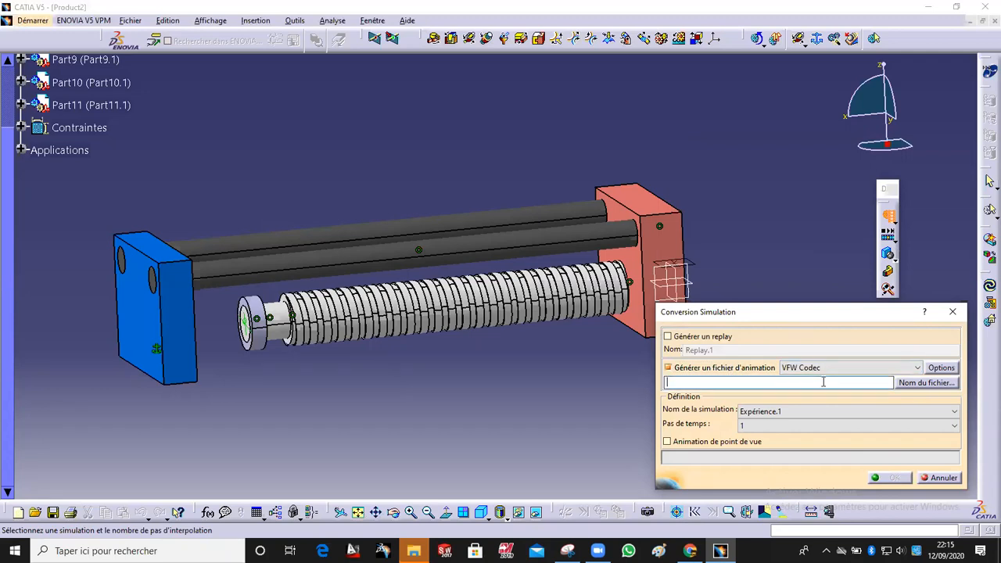
pyautogui.write('DS')
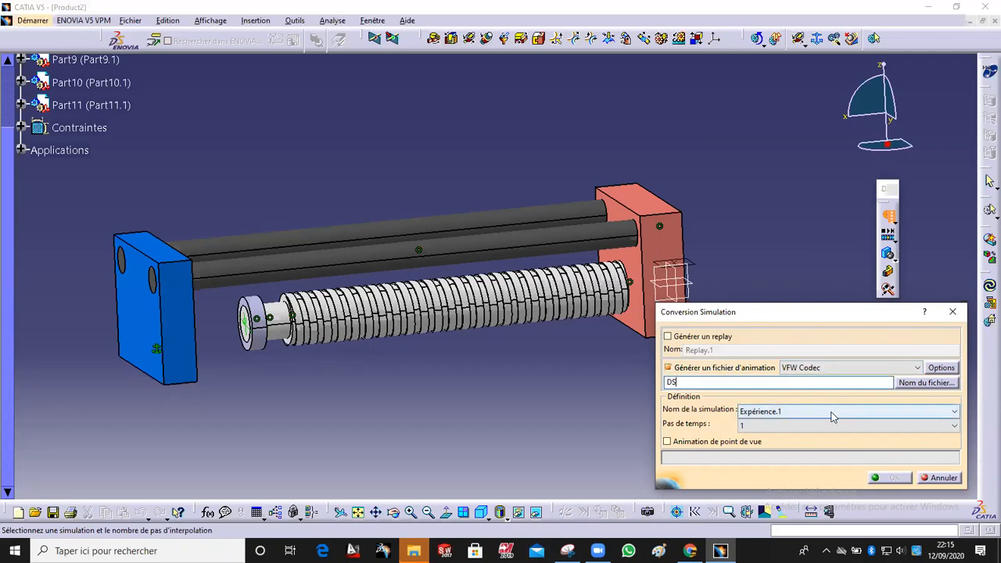
pyautogui.press('Return')
pyautogui.click(864, 430)
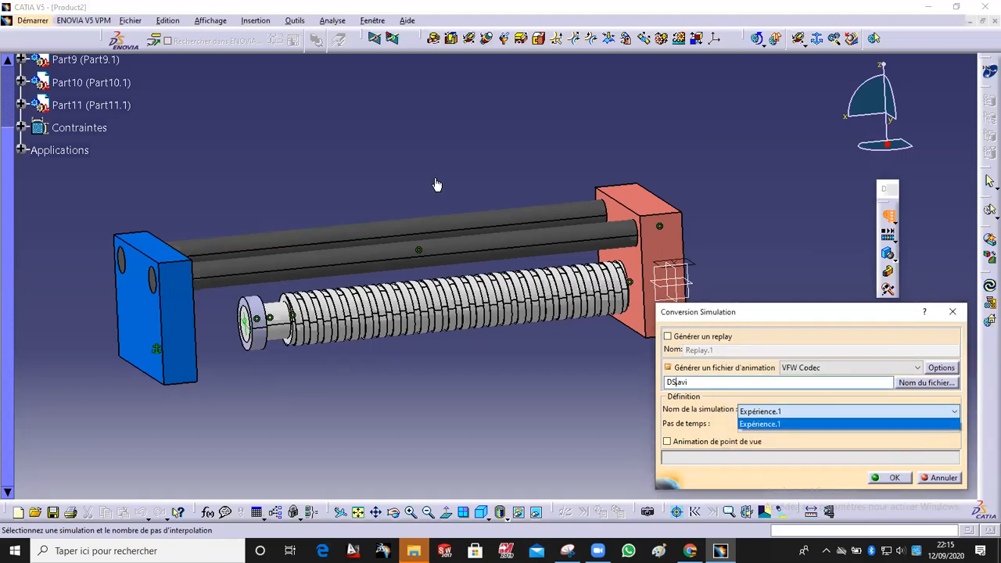
pyautogui.click(8, 85)
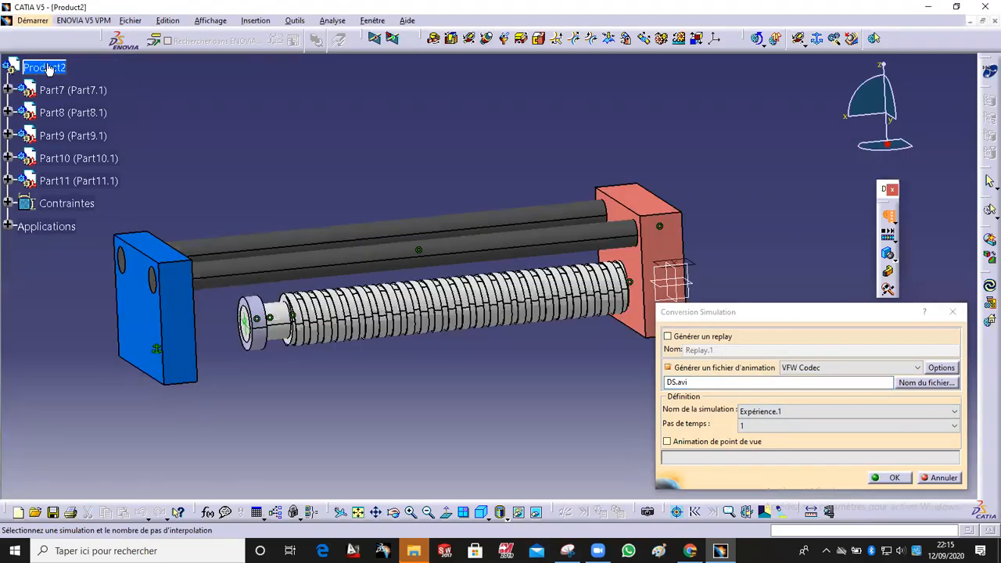
pyautogui.click(941, 367)
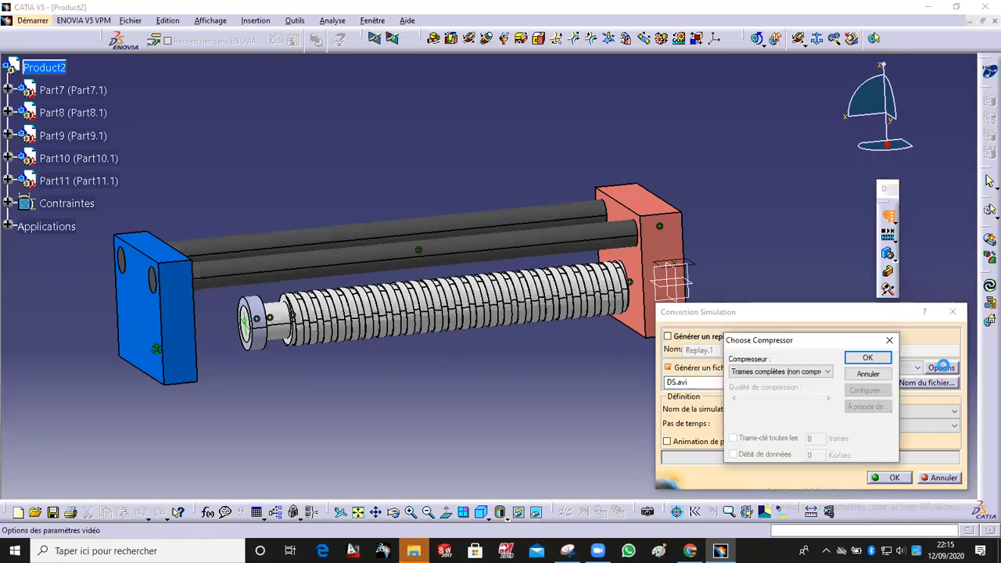
pyautogui.click(865, 357)
pyautogui.click(735, 441)
pyautogui.click(733, 441)
pyautogui.click(829, 381)
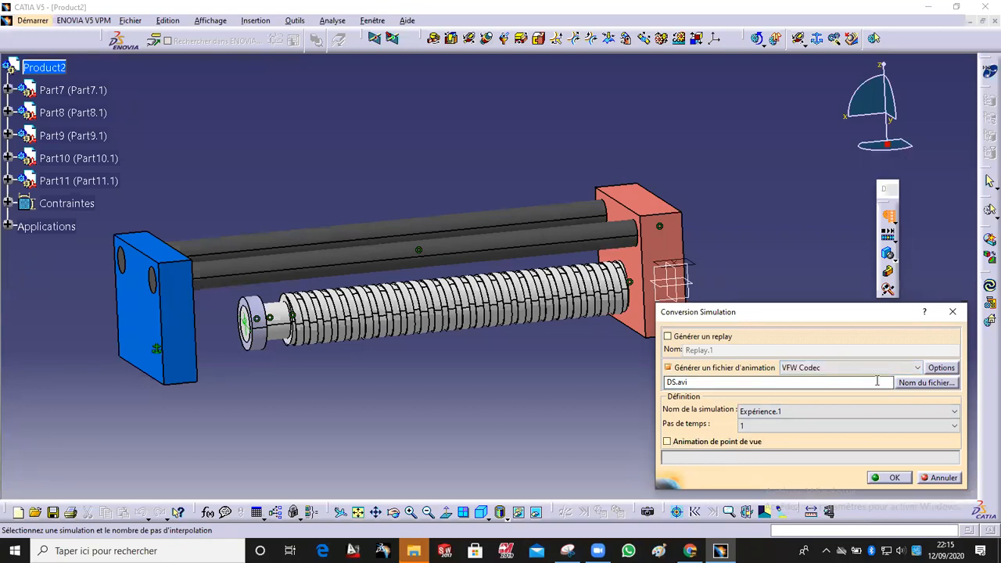
pyautogui.click(925, 367)
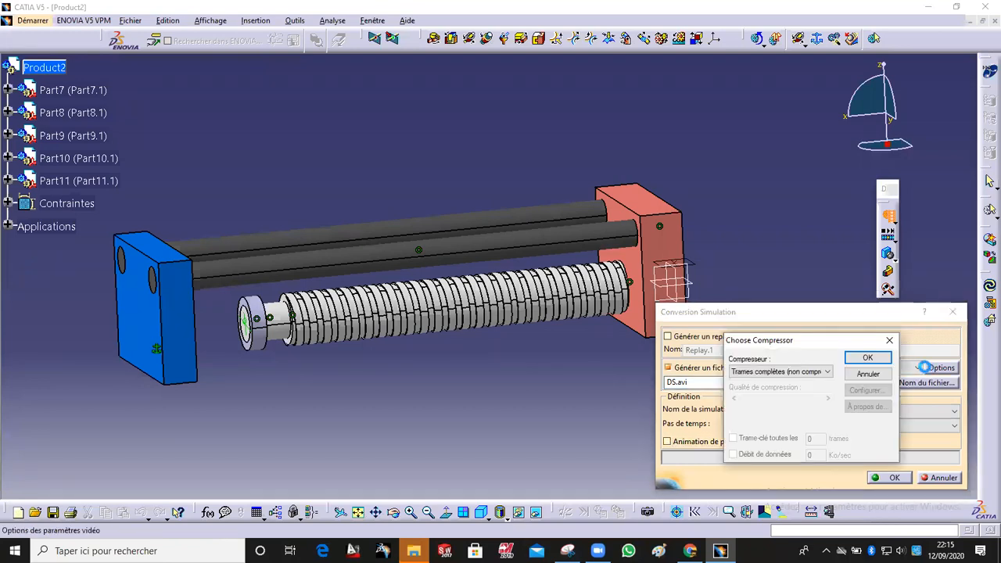
pyautogui.click(889, 340)
pyautogui.click(895, 254)
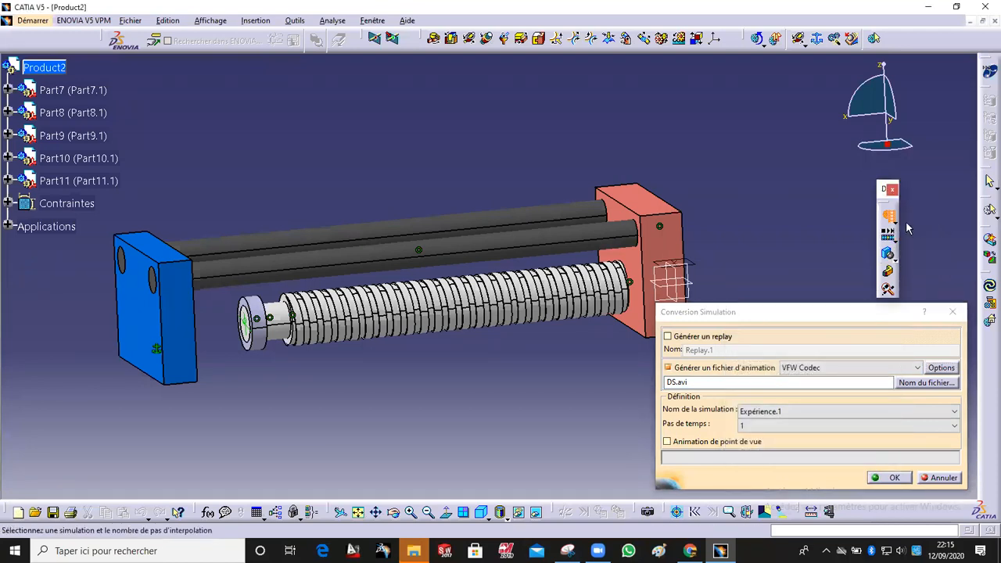
pyautogui.click(953, 312)
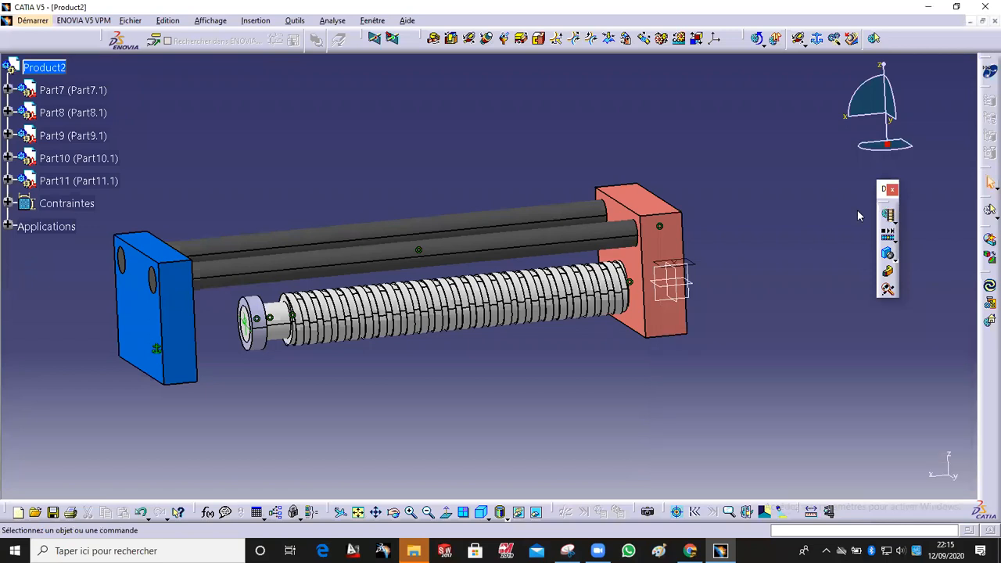
# Step: Reopen the Convert dialog, expand the Film node, and choose to generate an animation file instead of a replay
pyautogui.click(896, 219)
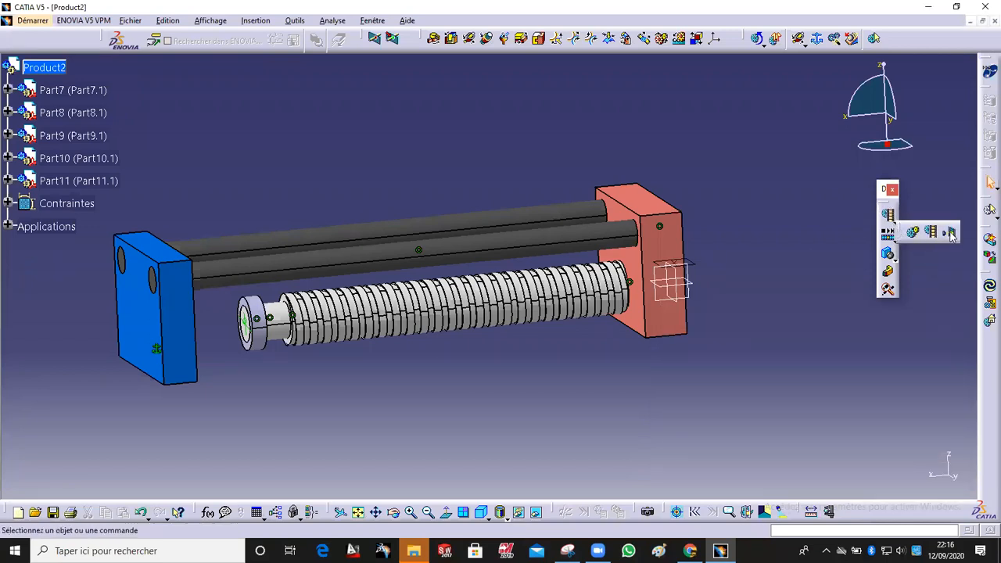
pyautogui.click(933, 233)
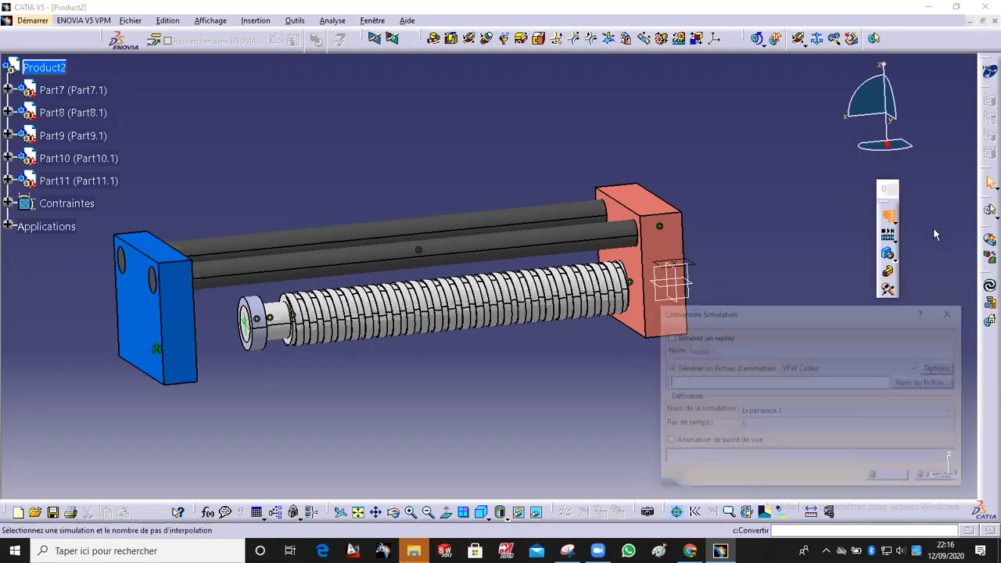
pyautogui.click(685, 370)
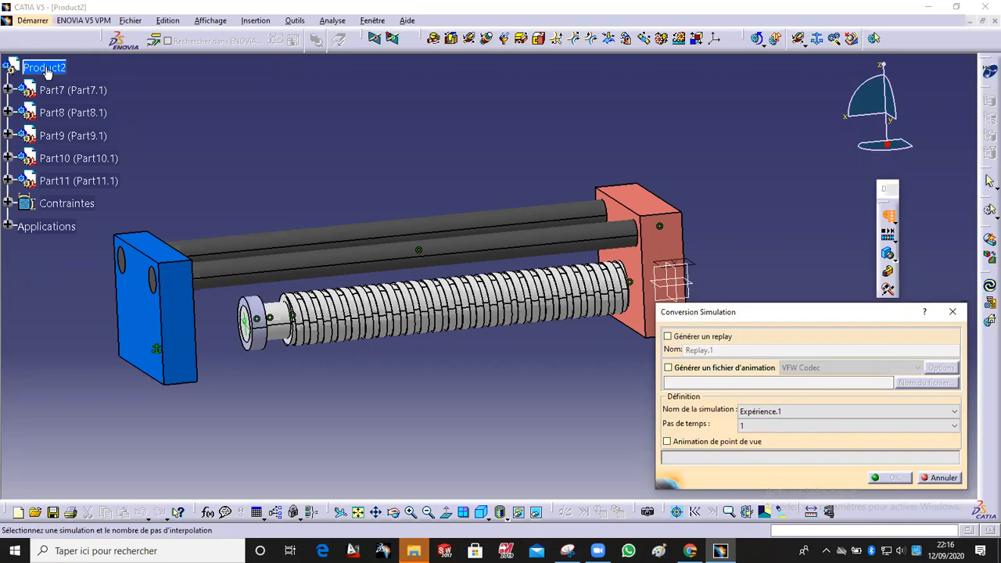
pyautogui.click(9, 225)
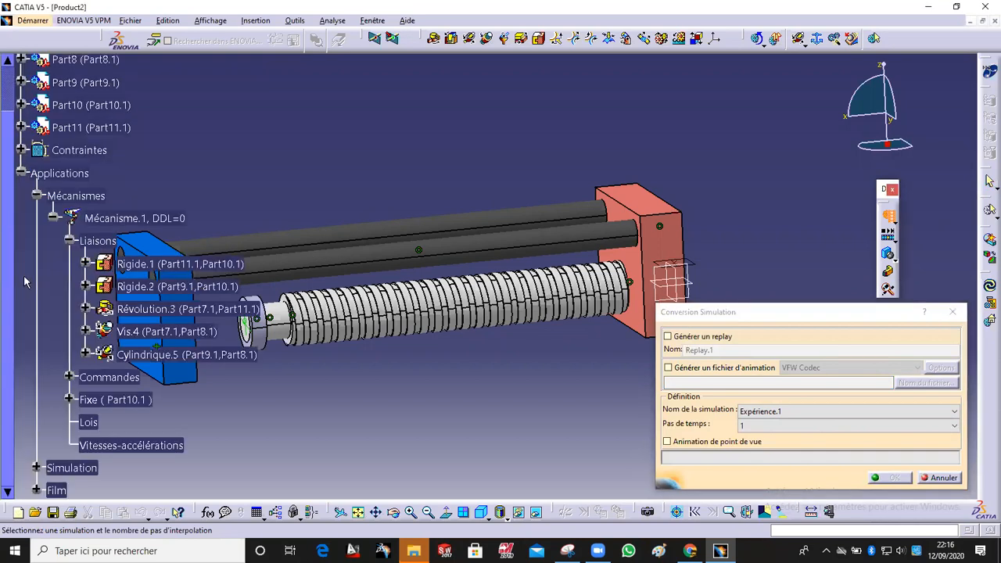
pyautogui.click(36, 490)
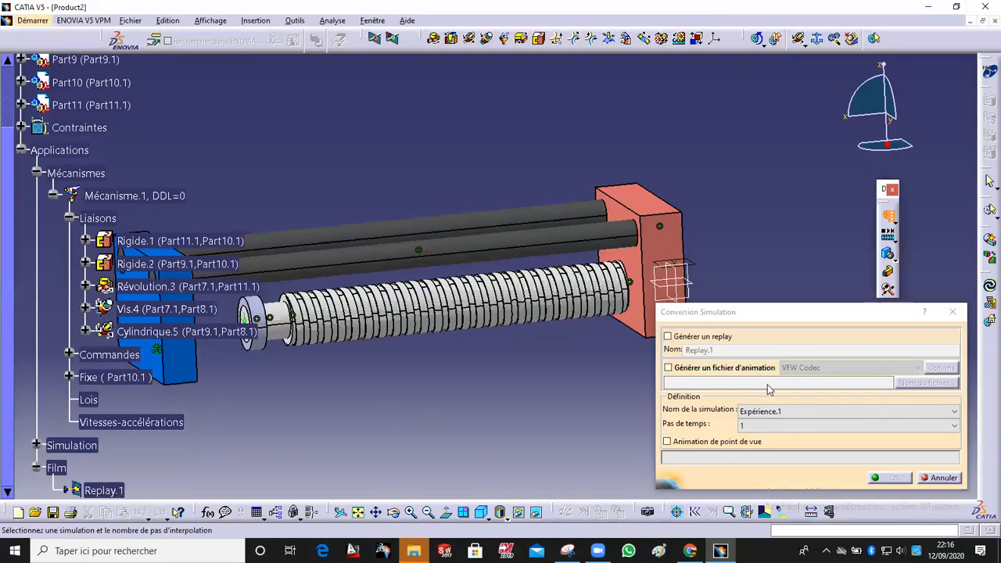
pyautogui.click(692, 337)
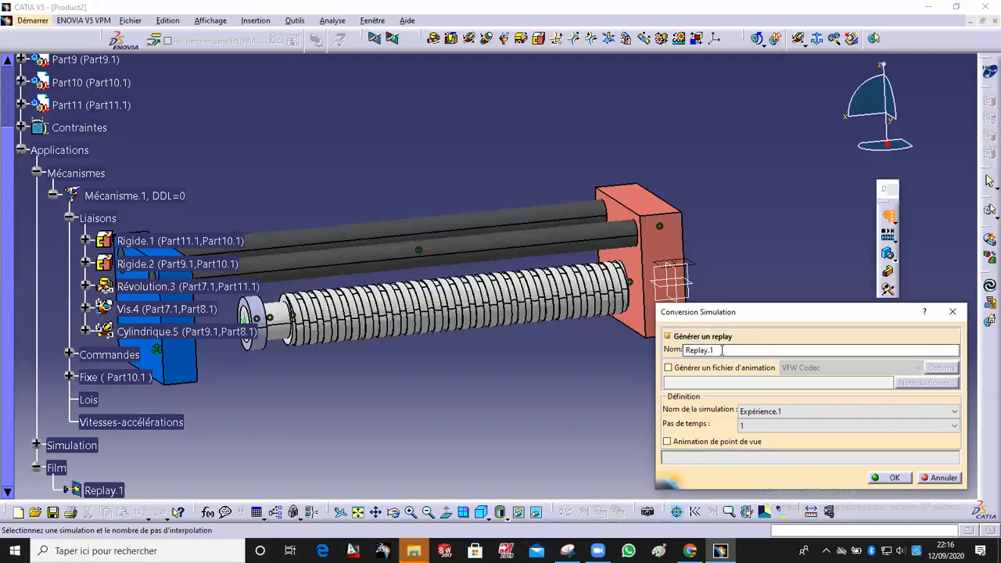
pyautogui.click(745, 369)
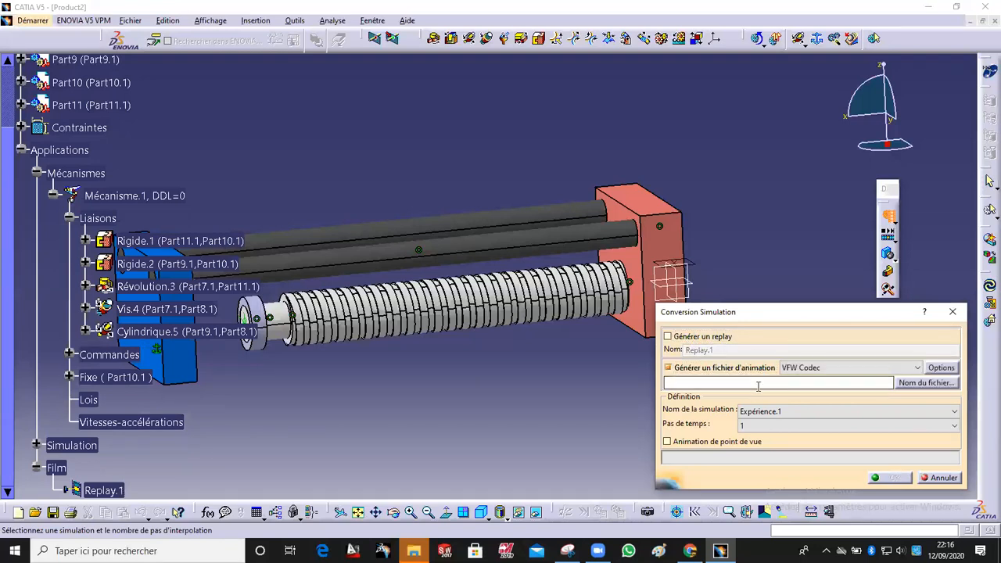
# Step: Set the animation file to QQ.avi with VFW Codec, using simulation Expérience.1
pyautogui.click(829, 369)
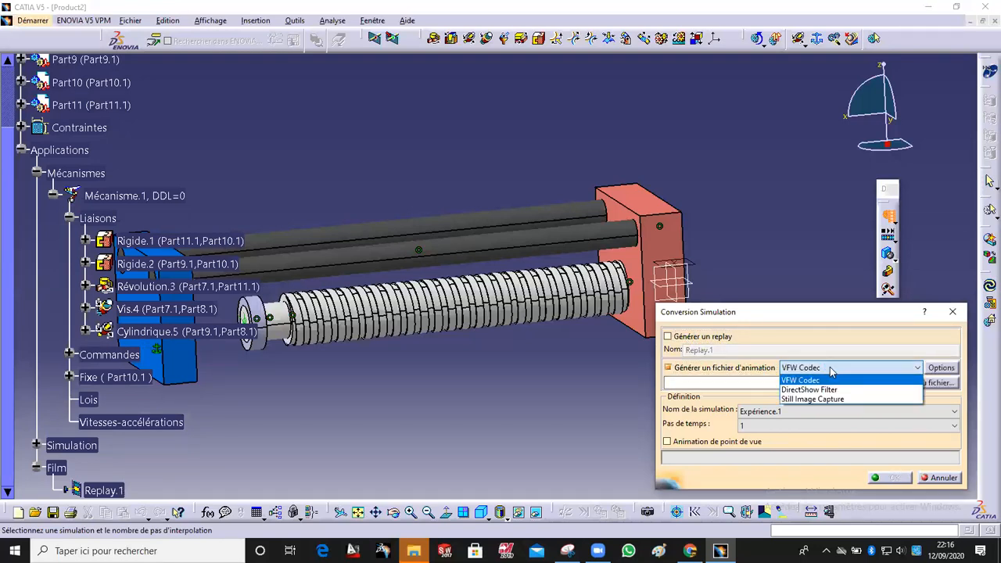
pyautogui.click(831, 400)
pyautogui.click(831, 368)
pyautogui.click(830, 380)
pyautogui.click(768, 383)
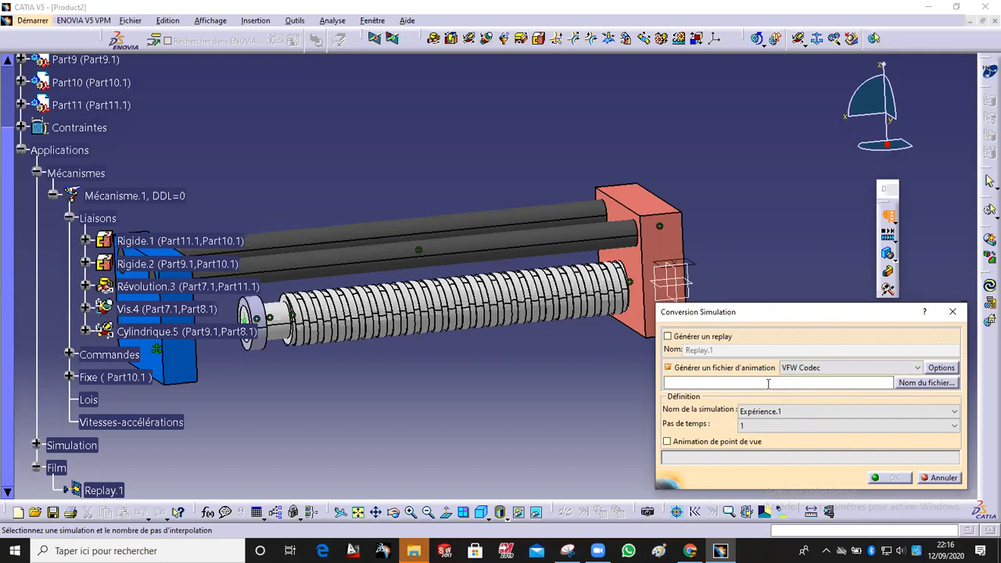
pyautogui.click(759, 437)
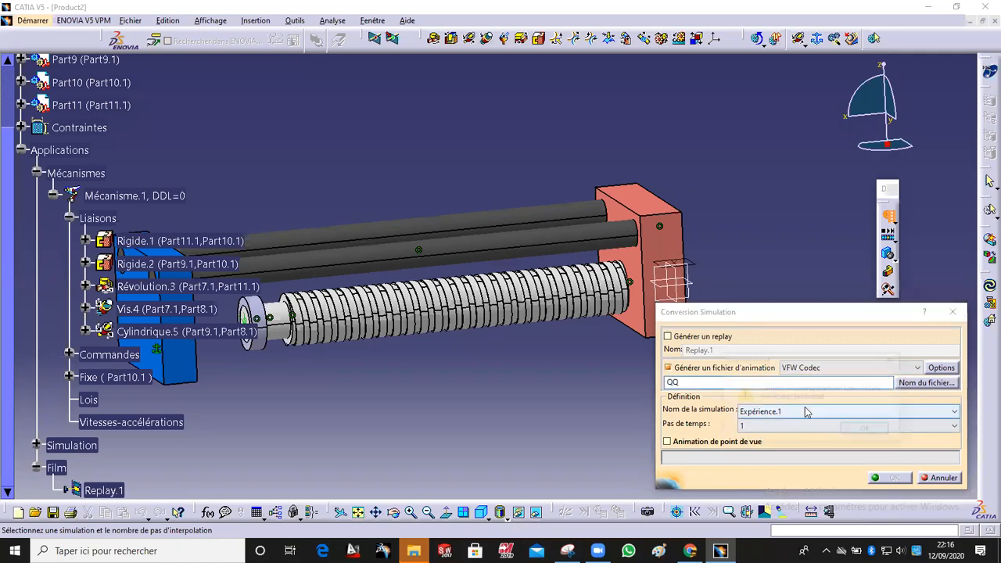
pyautogui.click(866, 431)
pyautogui.click(849, 412)
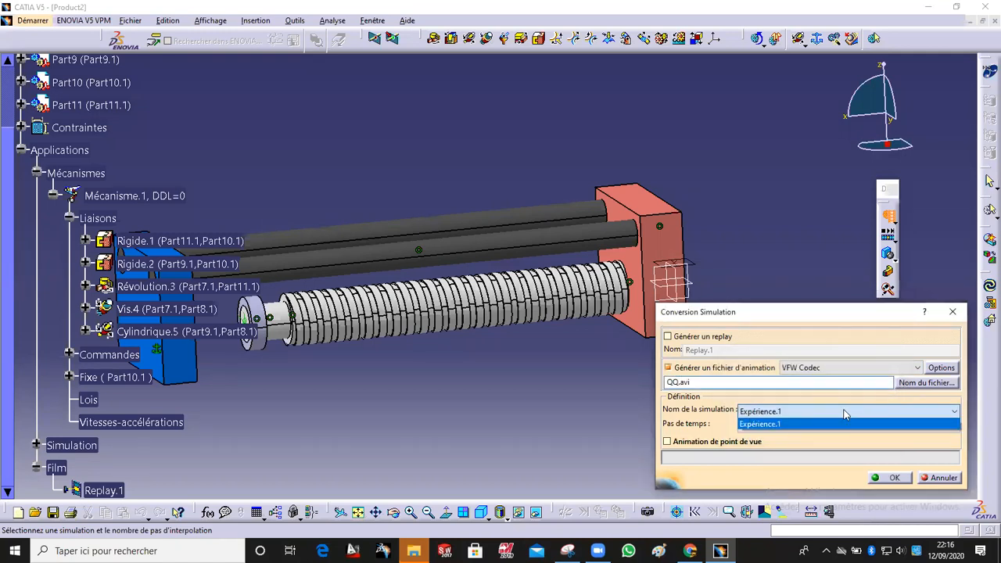
pyautogui.click(835, 425)
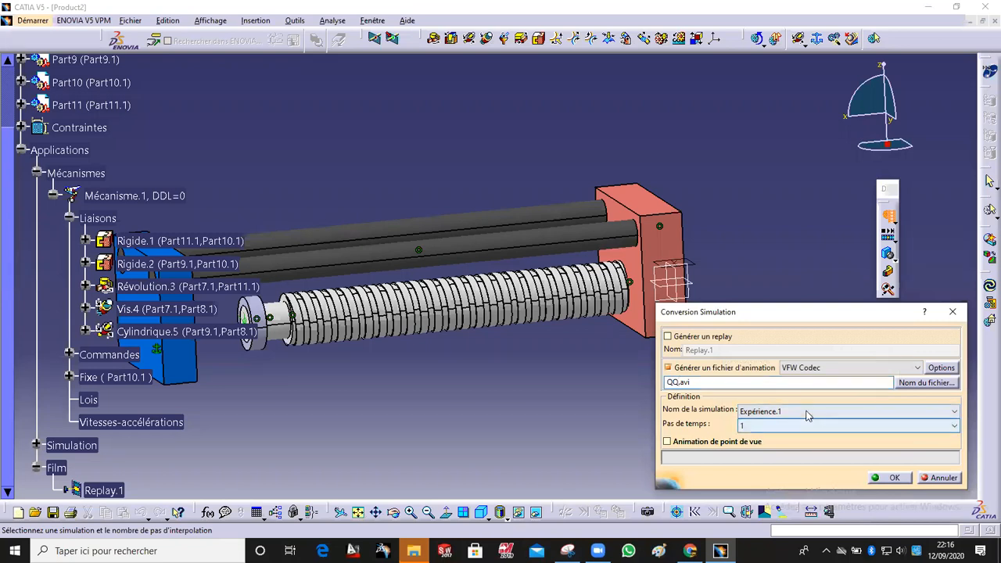
# Step: Run the conversion of the simulation into the animation video file
pyautogui.click(893, 479)
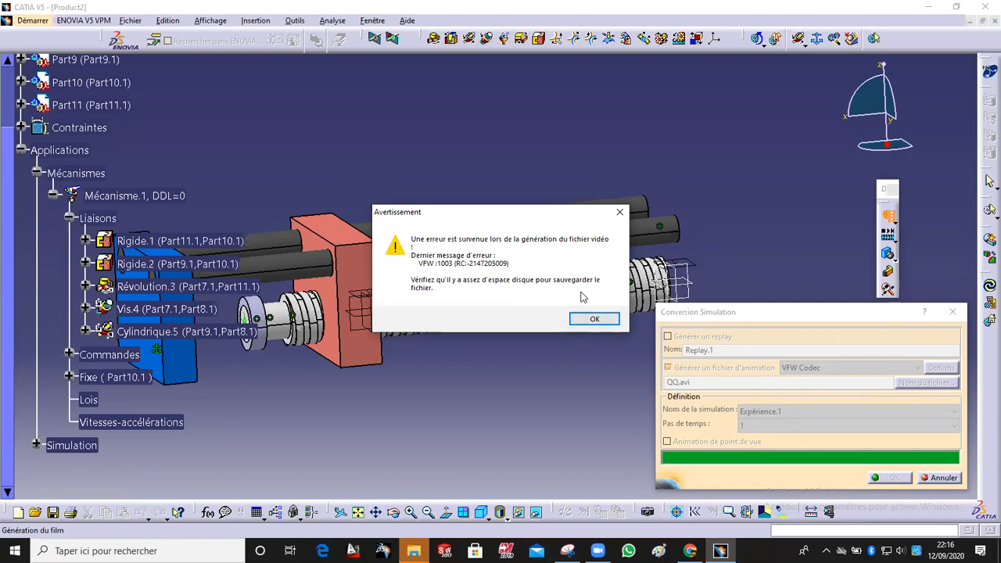
pyautogui.click(596, 319)
# Step: Examine the screw mechanism assembly from different viewpoints
pyautogui.keyDown('ctrl'); pyautogui.moveTo(478, 256); pyautogui.dragTo(475, 307, button='middle'); pyautogui.keyUp('ctrl')
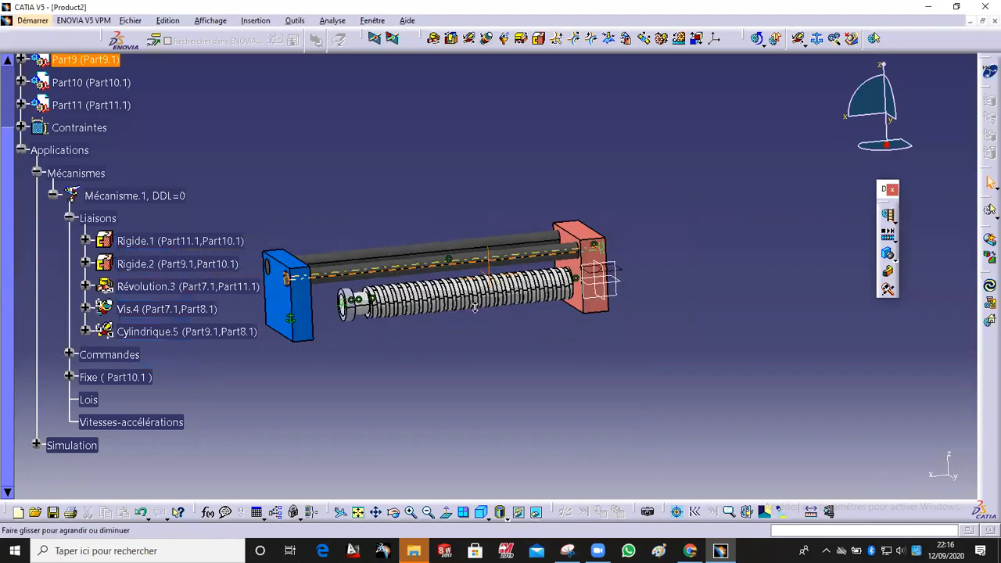
pyautogui.moveTo(563, 306); pyautogui.dragTo(645, 289, button='middle')
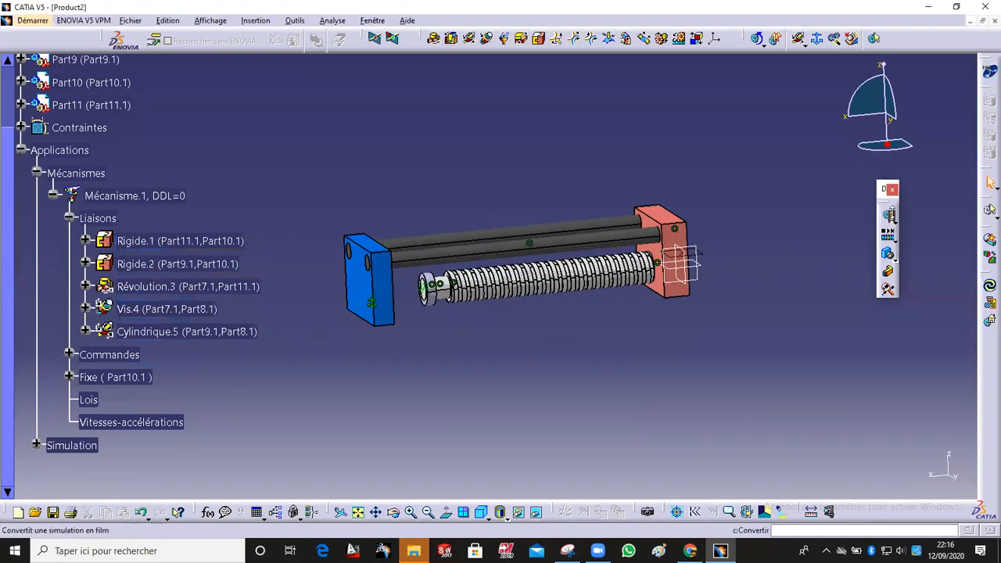
pyautogui.click(896, 222)
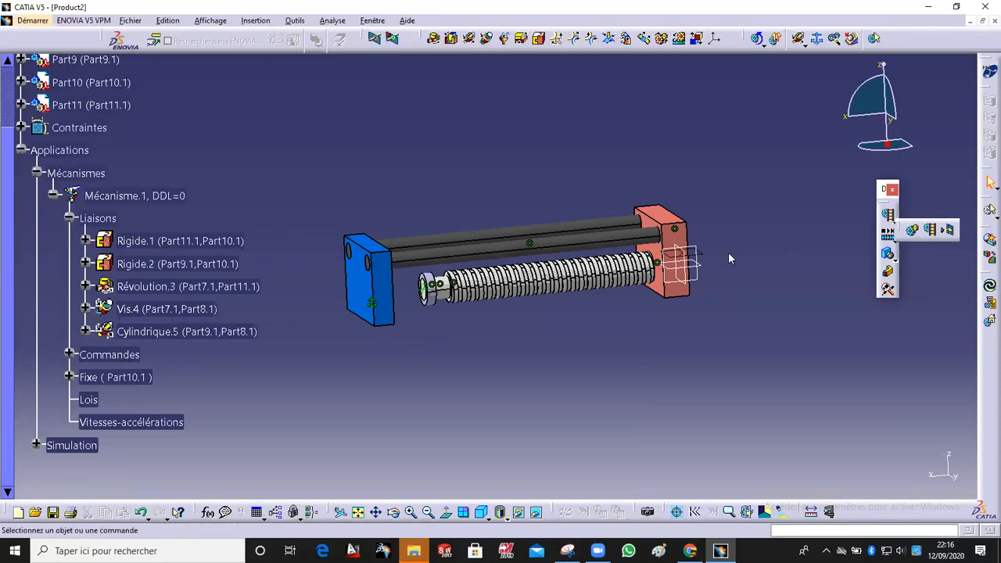
pyautogui.moveTo(457, 188); pyautogui.dragTo(483, 202, button='middle')
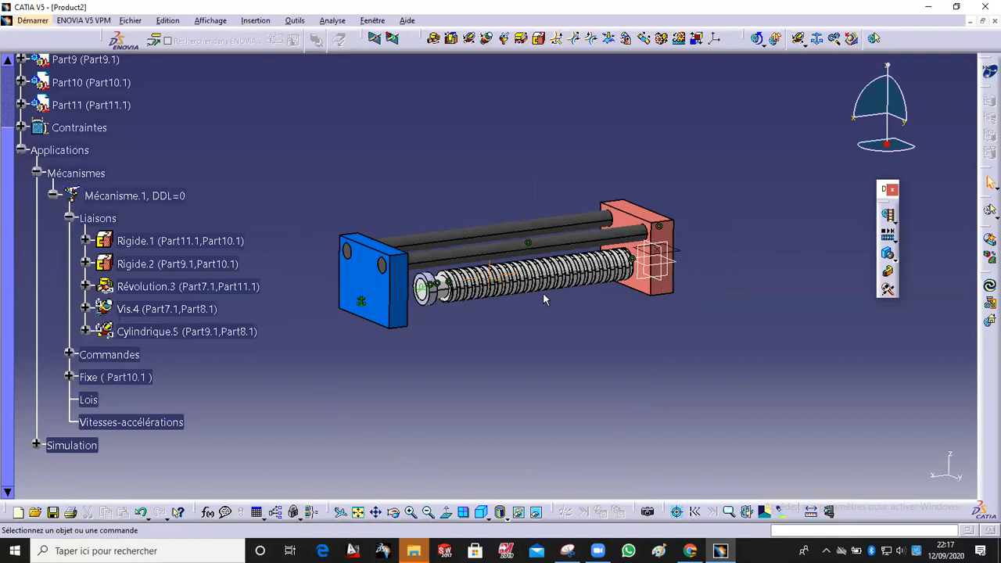
pyautogui.click(928, 7)
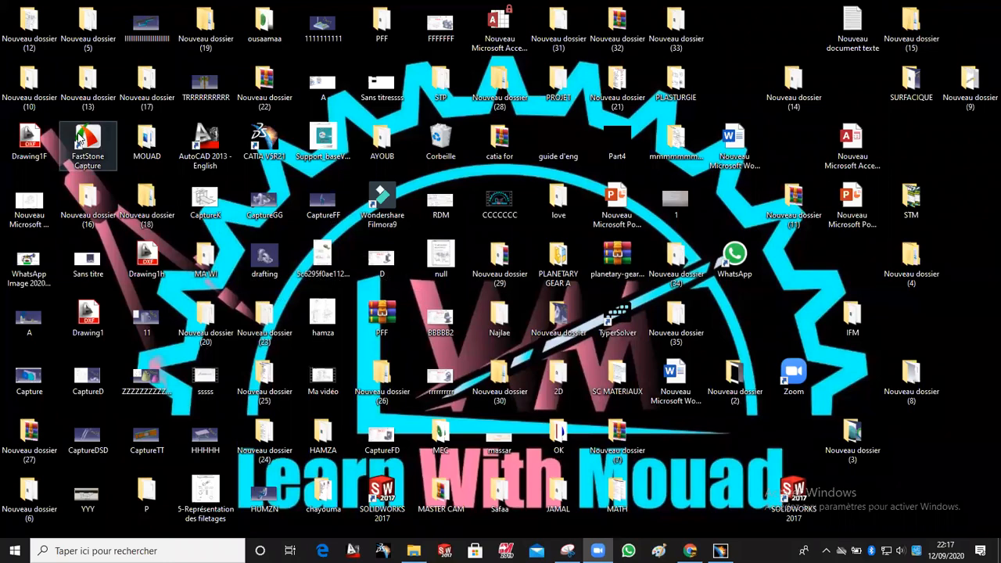
pyautogui.click(720, 550)
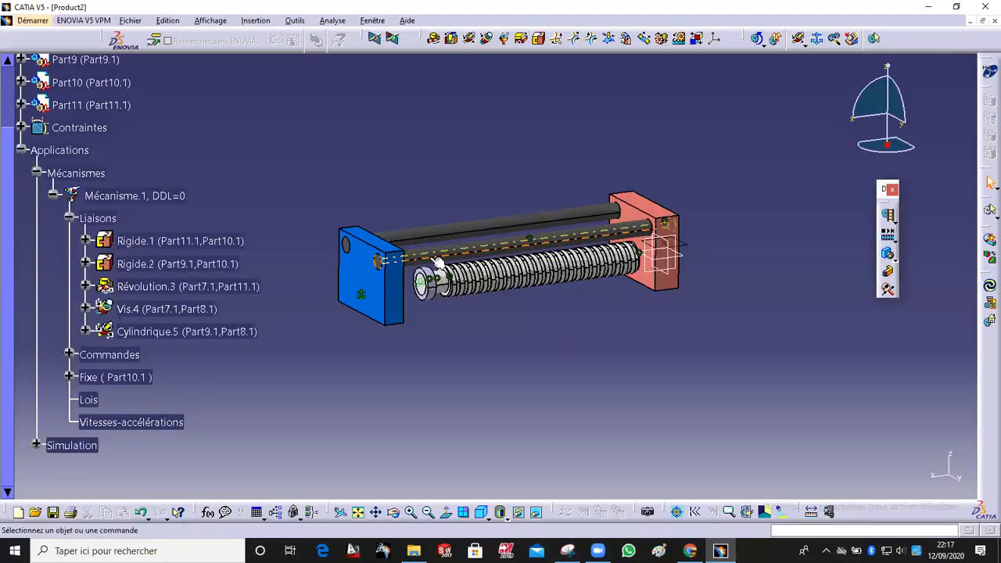
pyautogui.moveTo(613, 388); pyautogui.dragTo(590, 318, button='middle')
pyautogui.moveTo(540, 277); pyautogui.dragTo(539, 323, button='middle')
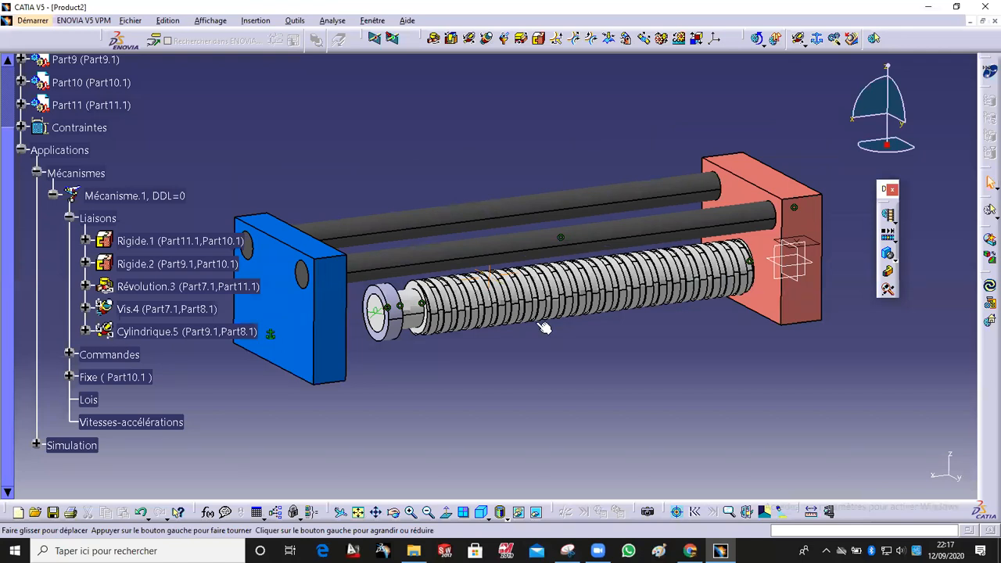
pyautogui.moveTo(540, 323); pyautogui.dragTo(544, 338, button='middle')
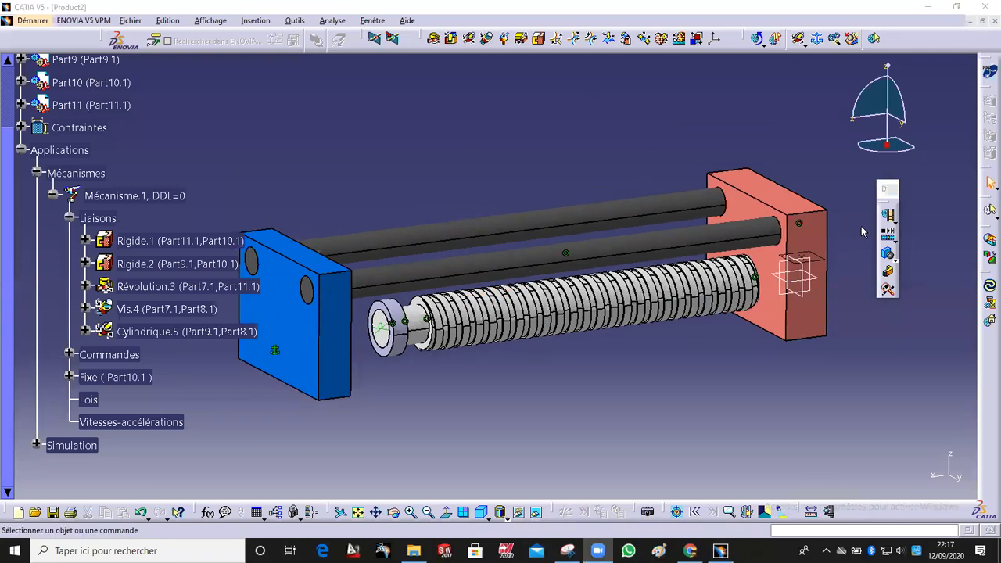
pyautogui.click(894, 221)
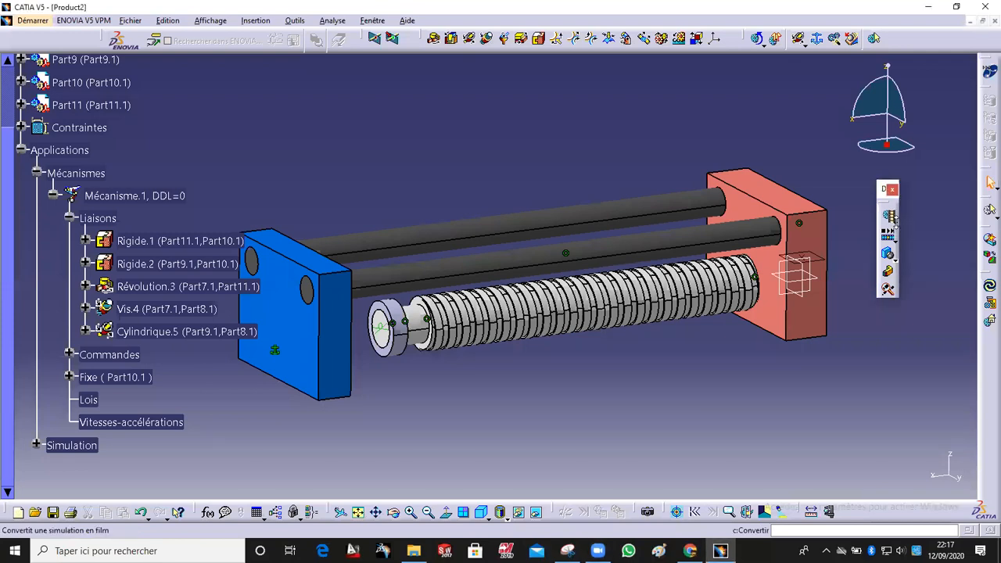
pyautogui.click(895, 234)
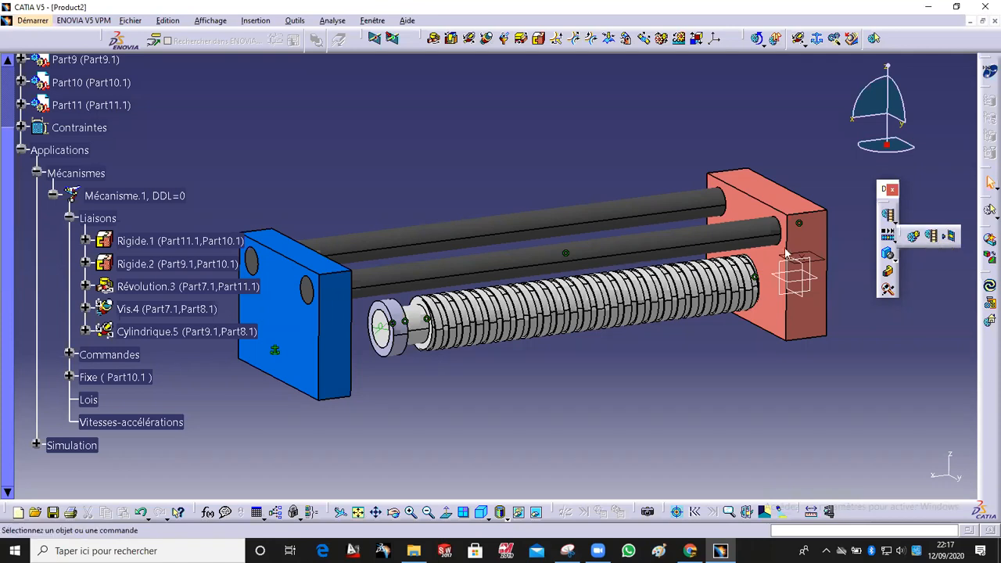
pyautogui.click(946, 193)
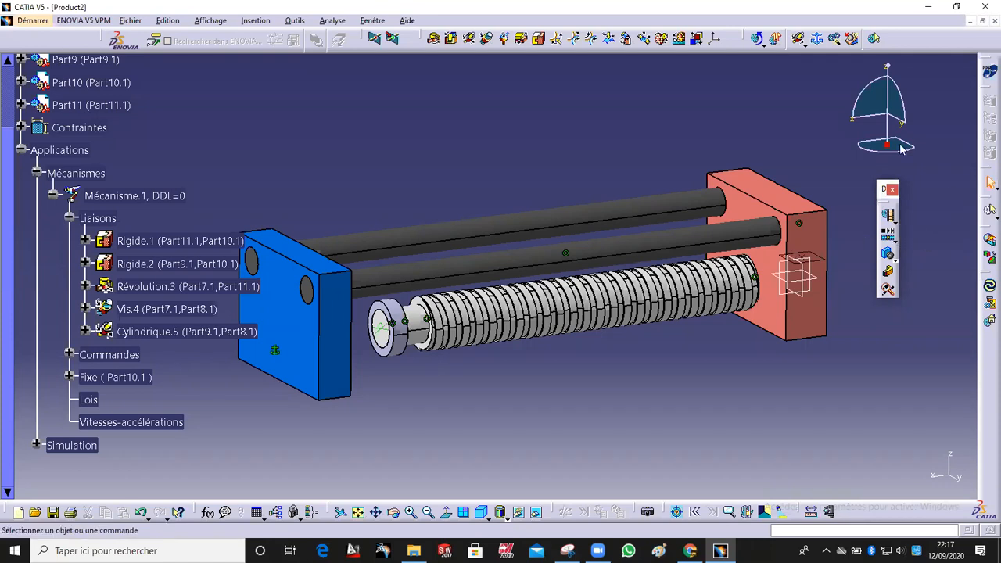
# Step: Rotate the view around the screw mechanism to inspect the assembly from a higher angle
pyautogui.moveTo(702, 316); pyautogui.dragTo(647, 240, button='middle')
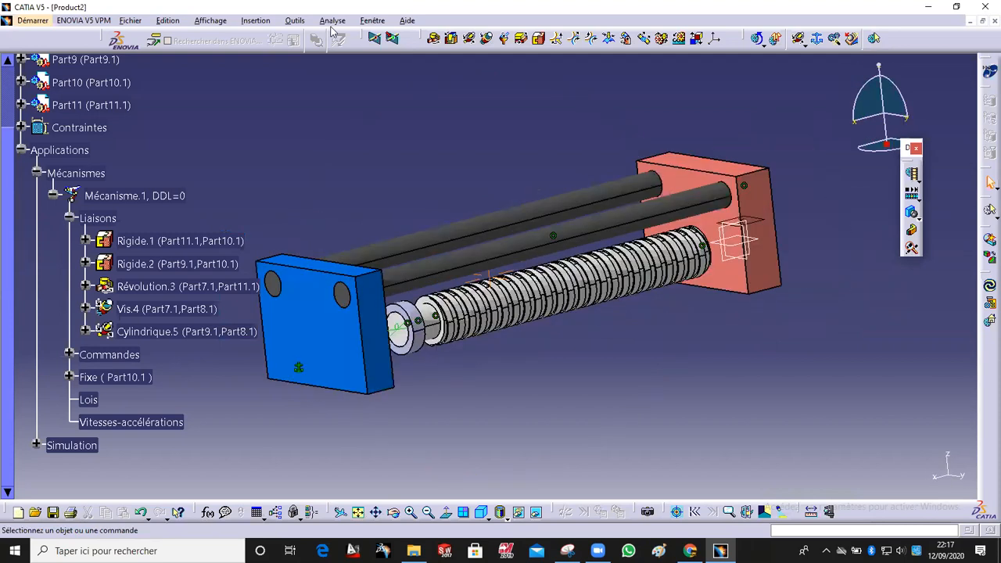
pyautogui.moveTo(386, 159); pyautogui.dragTo(480, 194, button='middle')
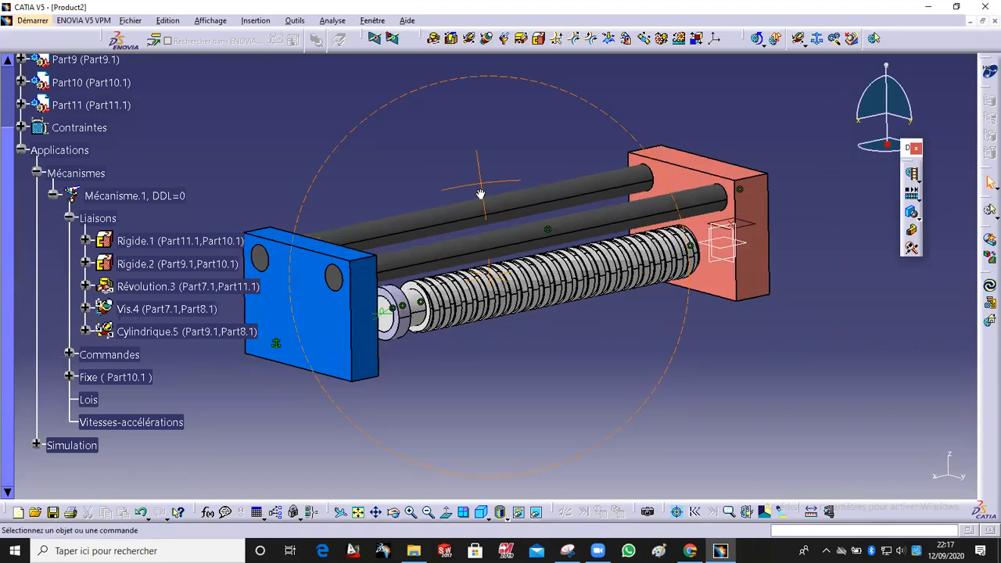
pyautogui.moveTo(480, 194); pyautogui.dragTo(480, 194, button='middle')
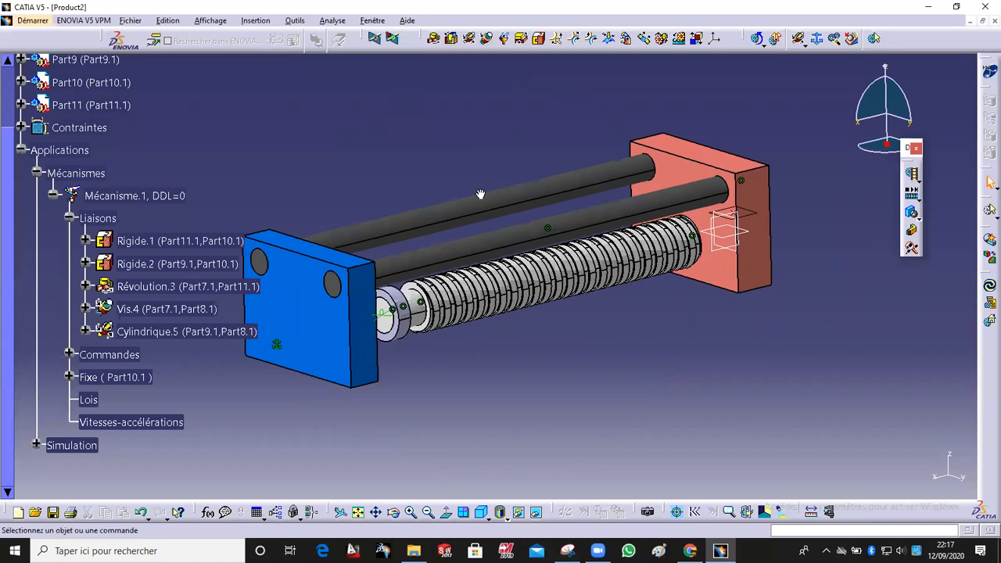